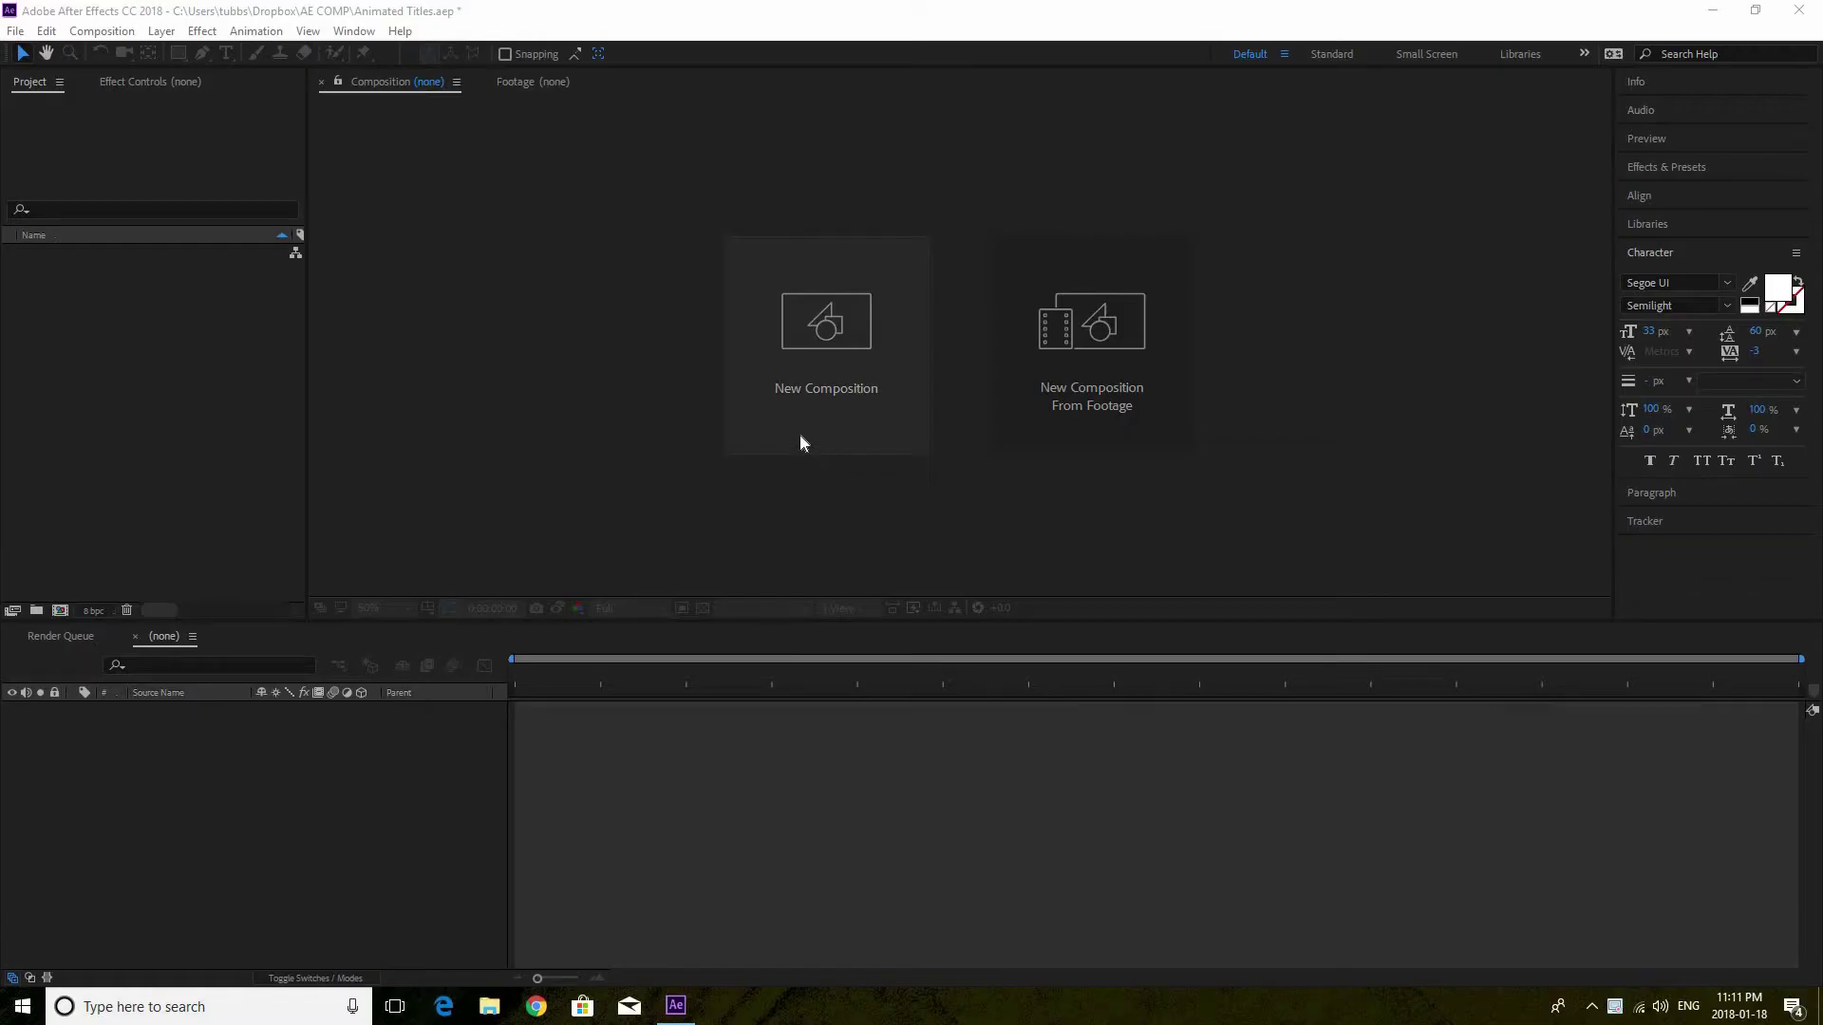
Create Comp 1 at 1920×1080, 23.976 fps, 15 seconds long from Composition > New Composition
left_click(76, 31)
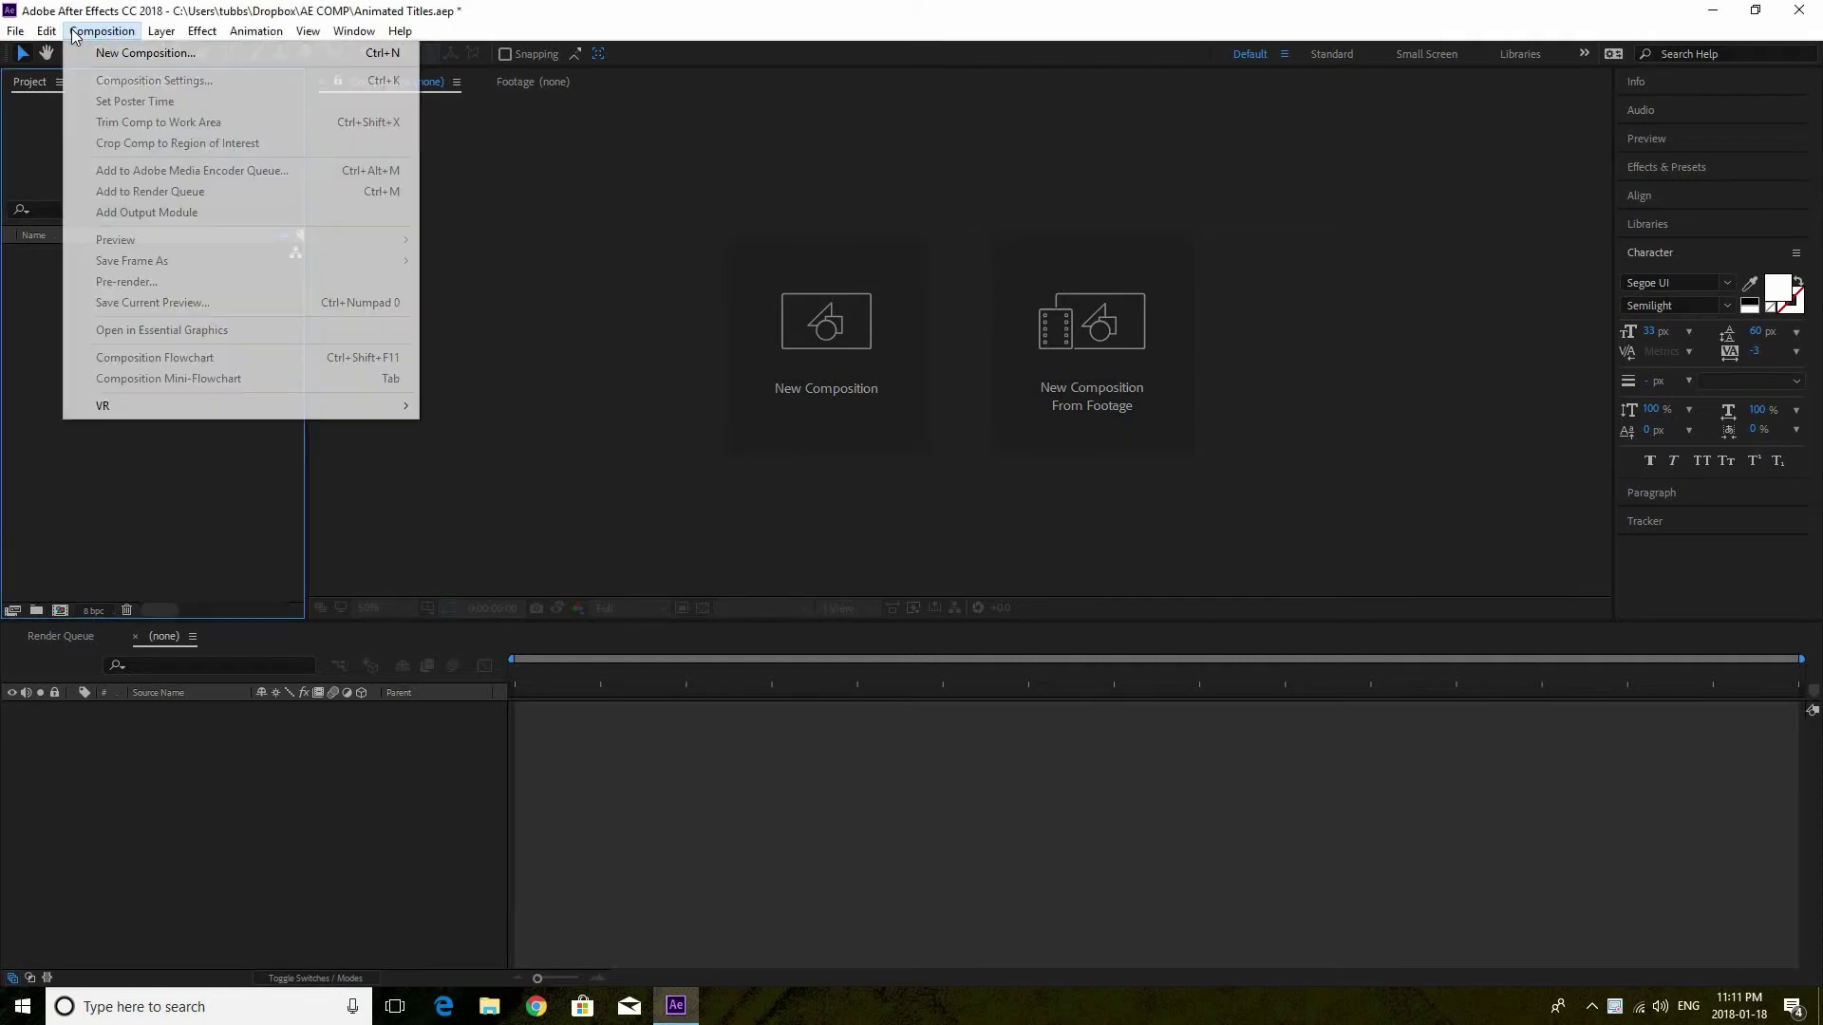
left_click(137, 55)
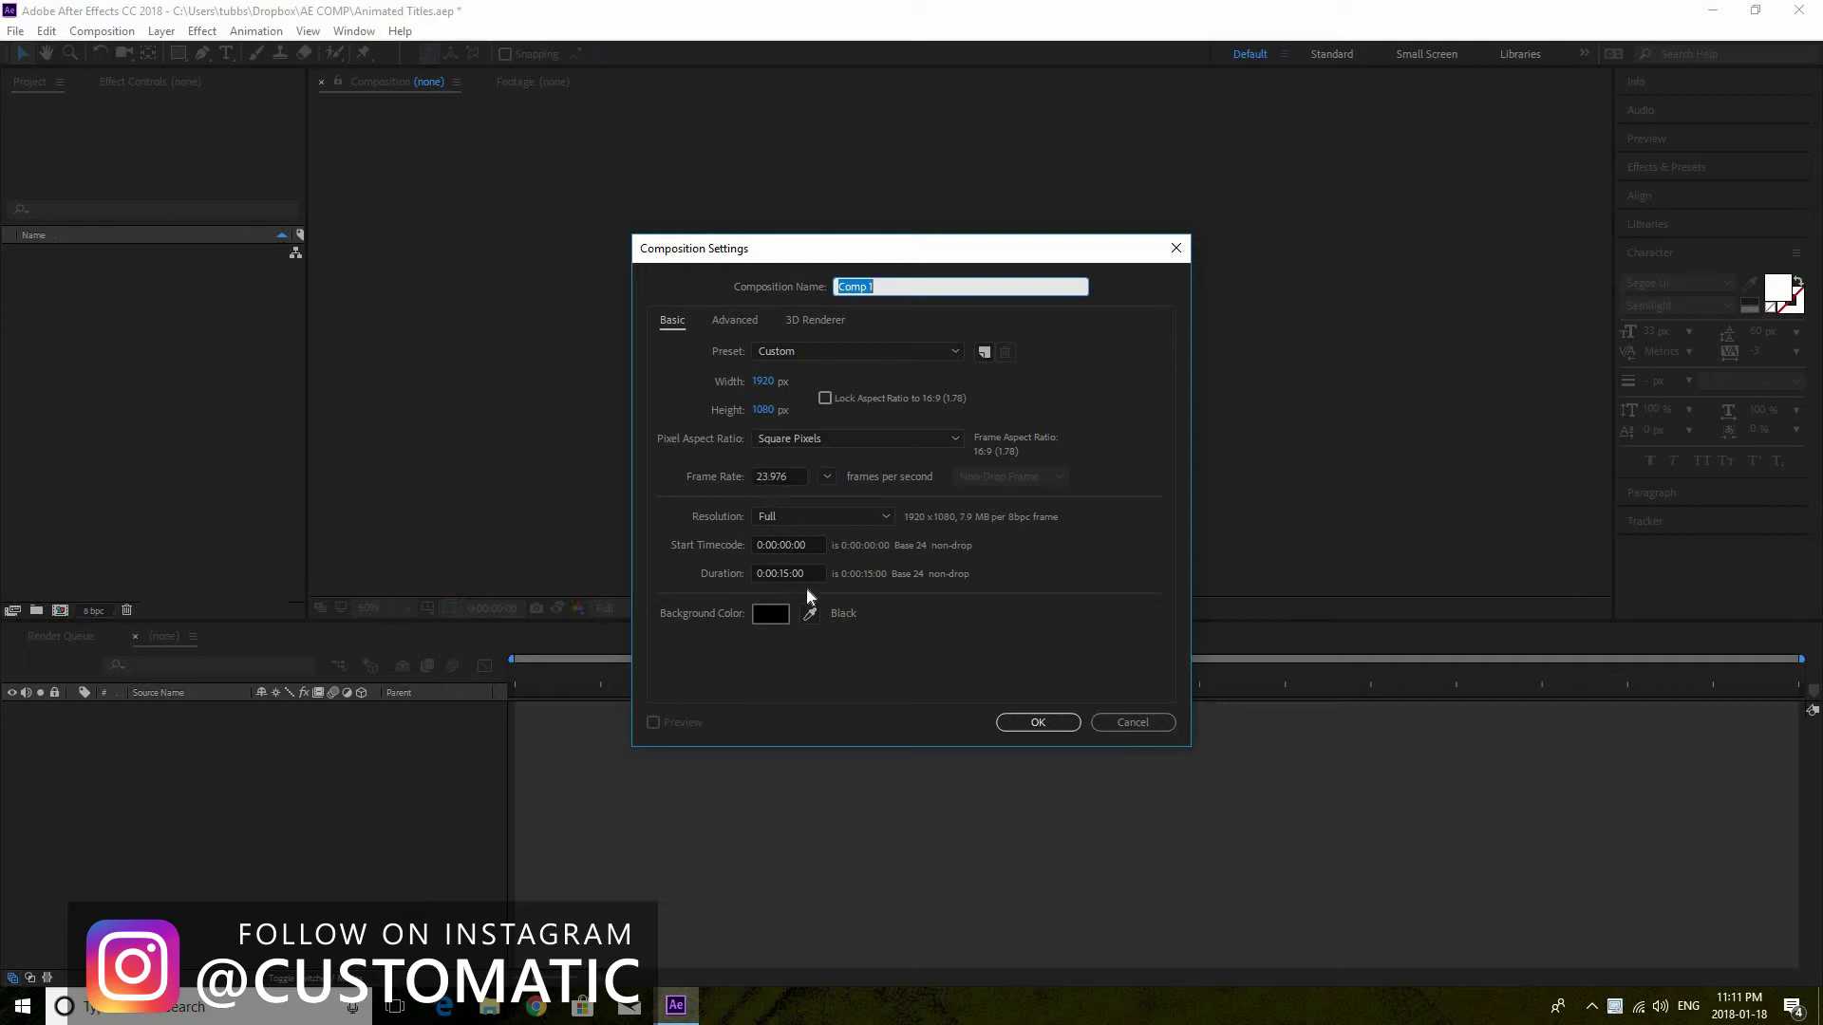
left_click(1027, 723)
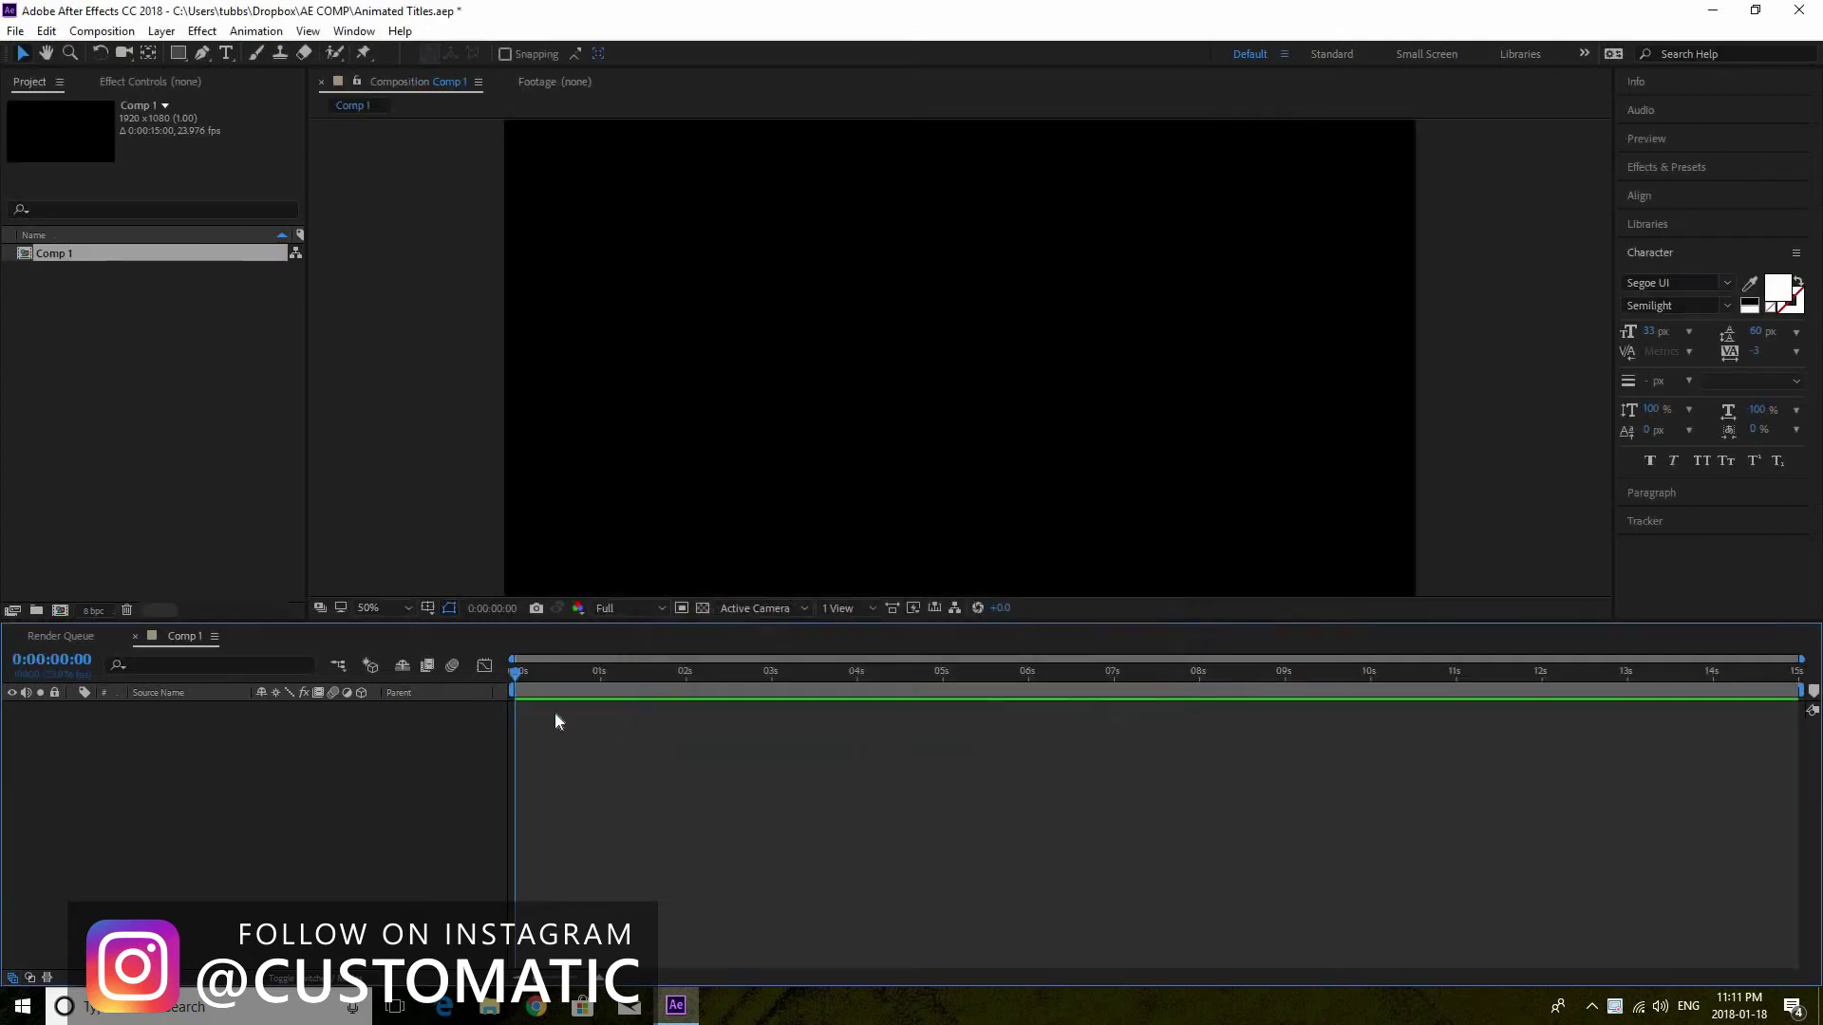
Draw a paragraph text box and type the person's name in capital letters
left_click(226, 53)
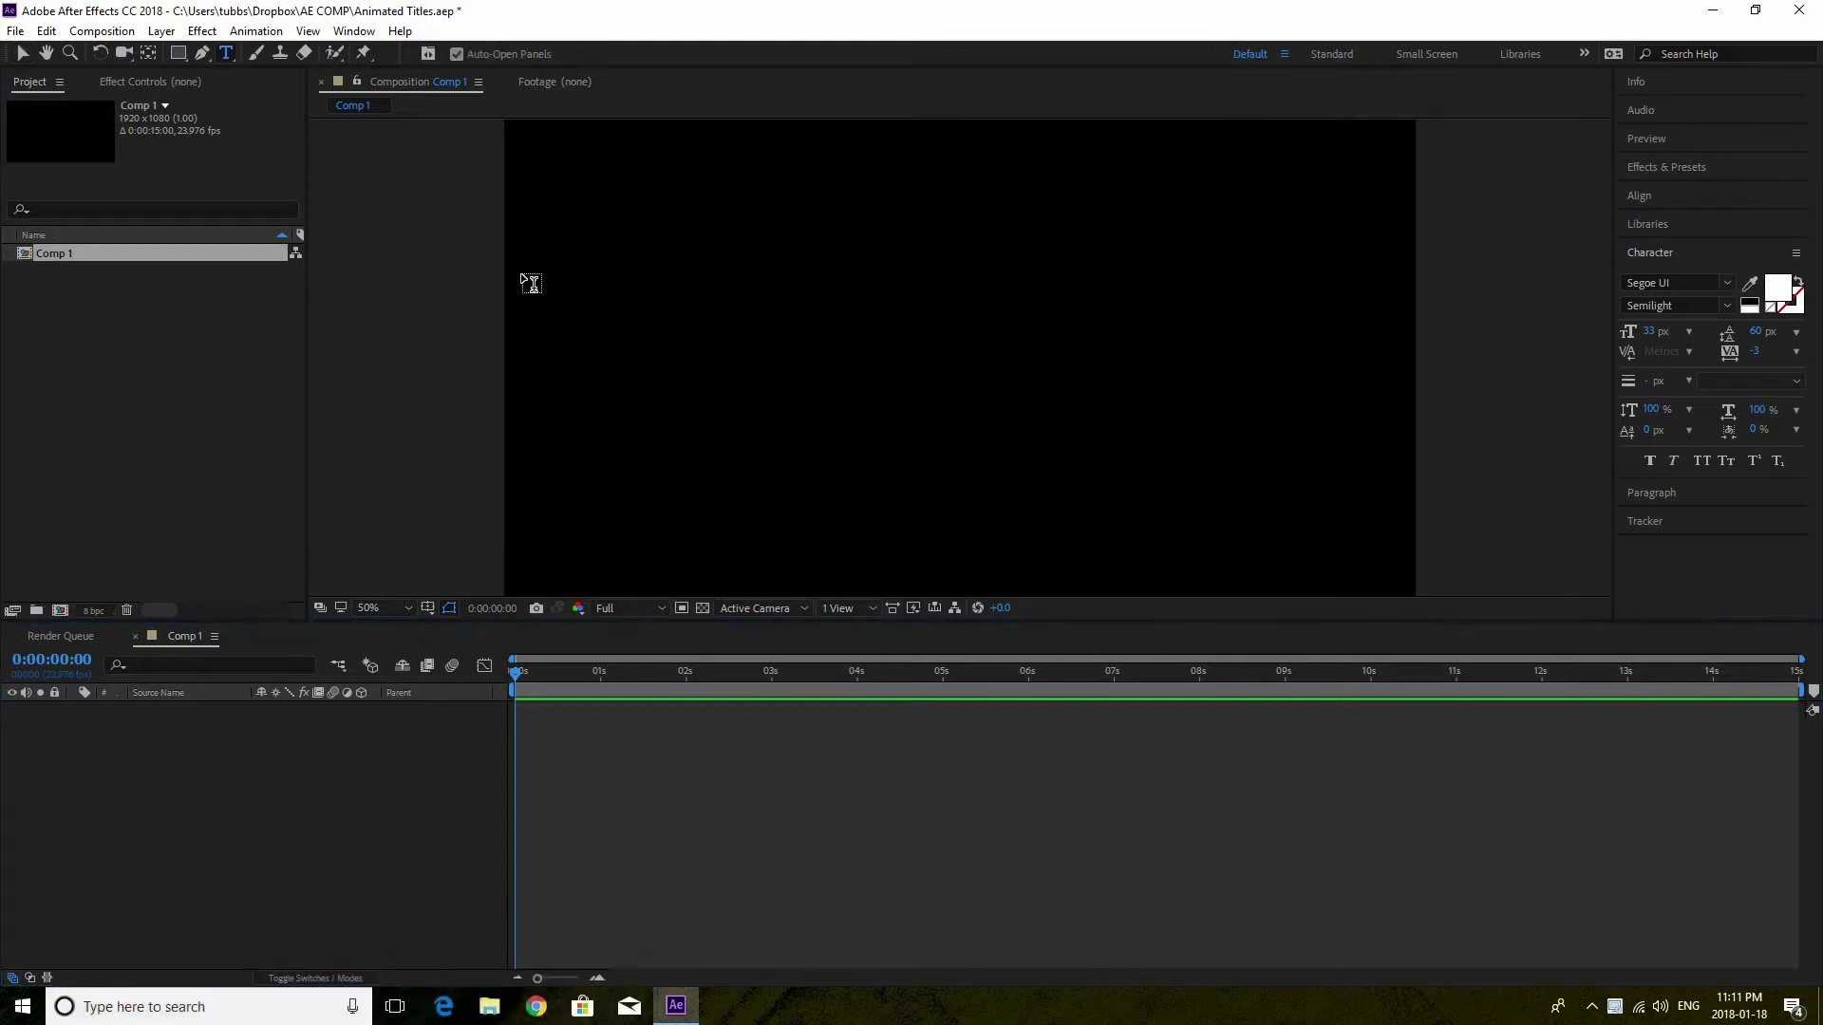
left_click_drag(506, 267, 813, 328)
left_click_drag(1180, 389, 1424, 407)
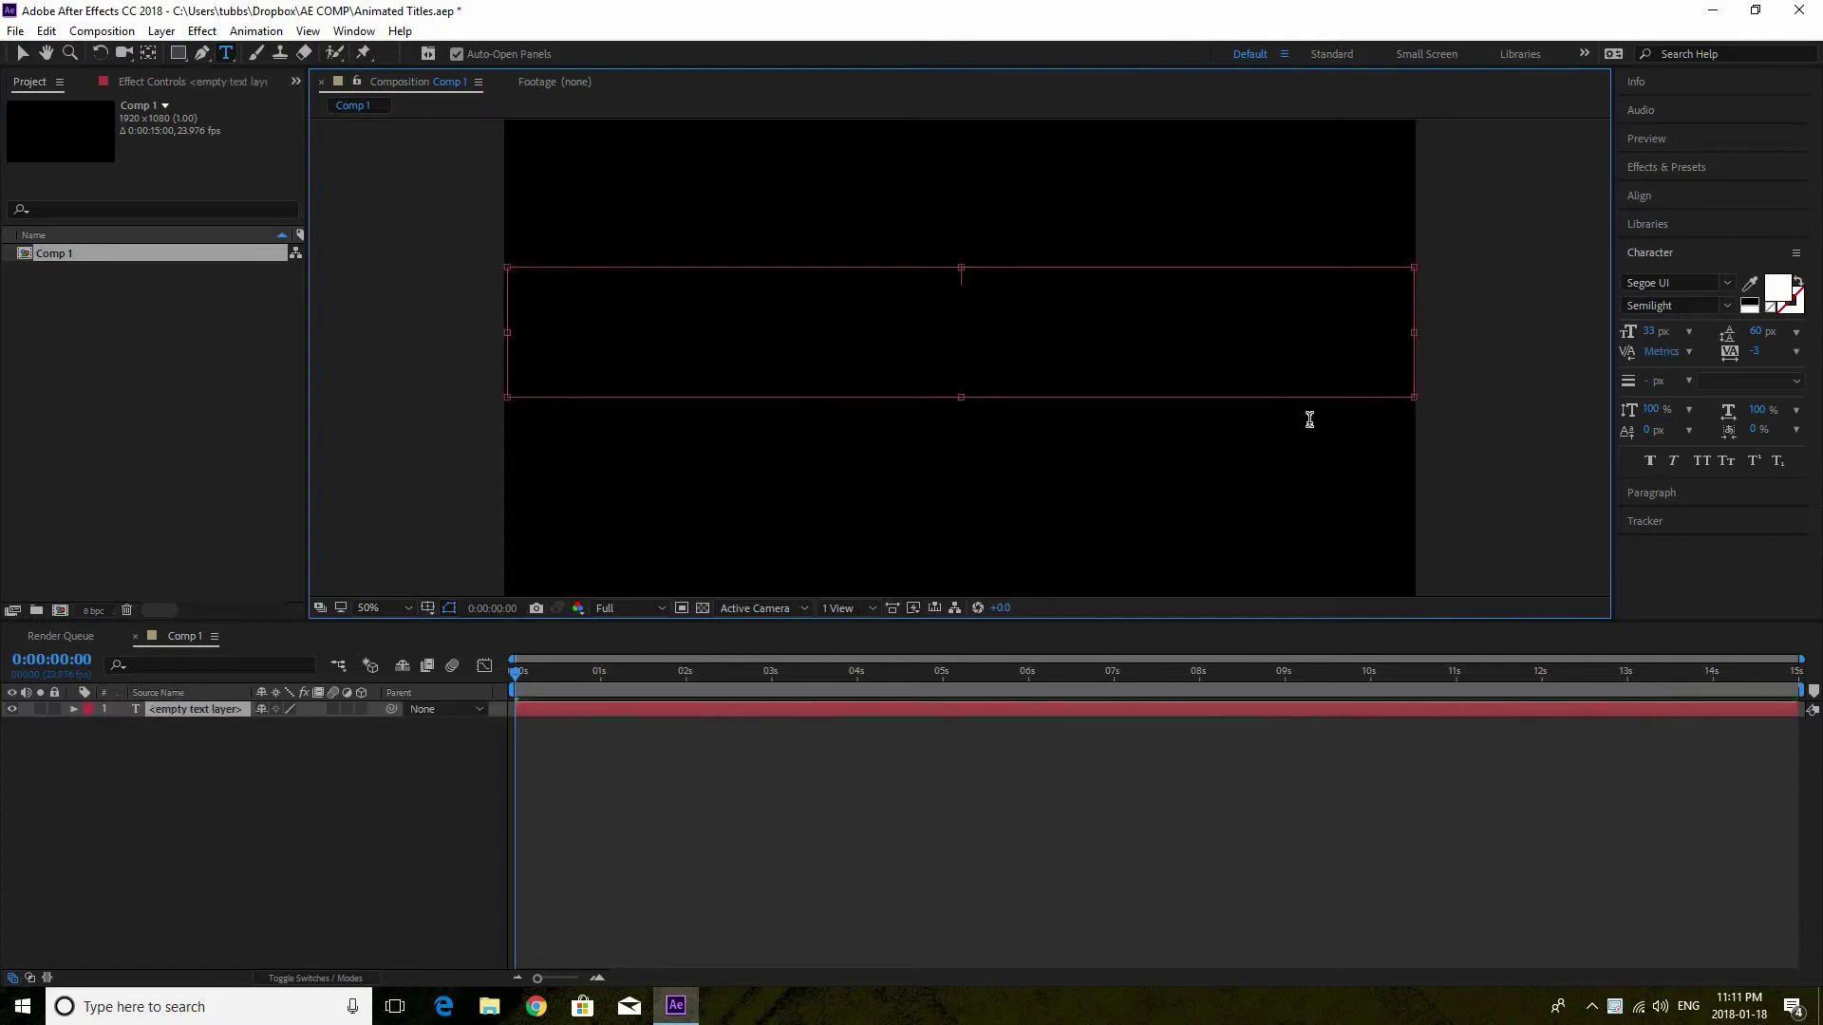
key("Caps_Lock")
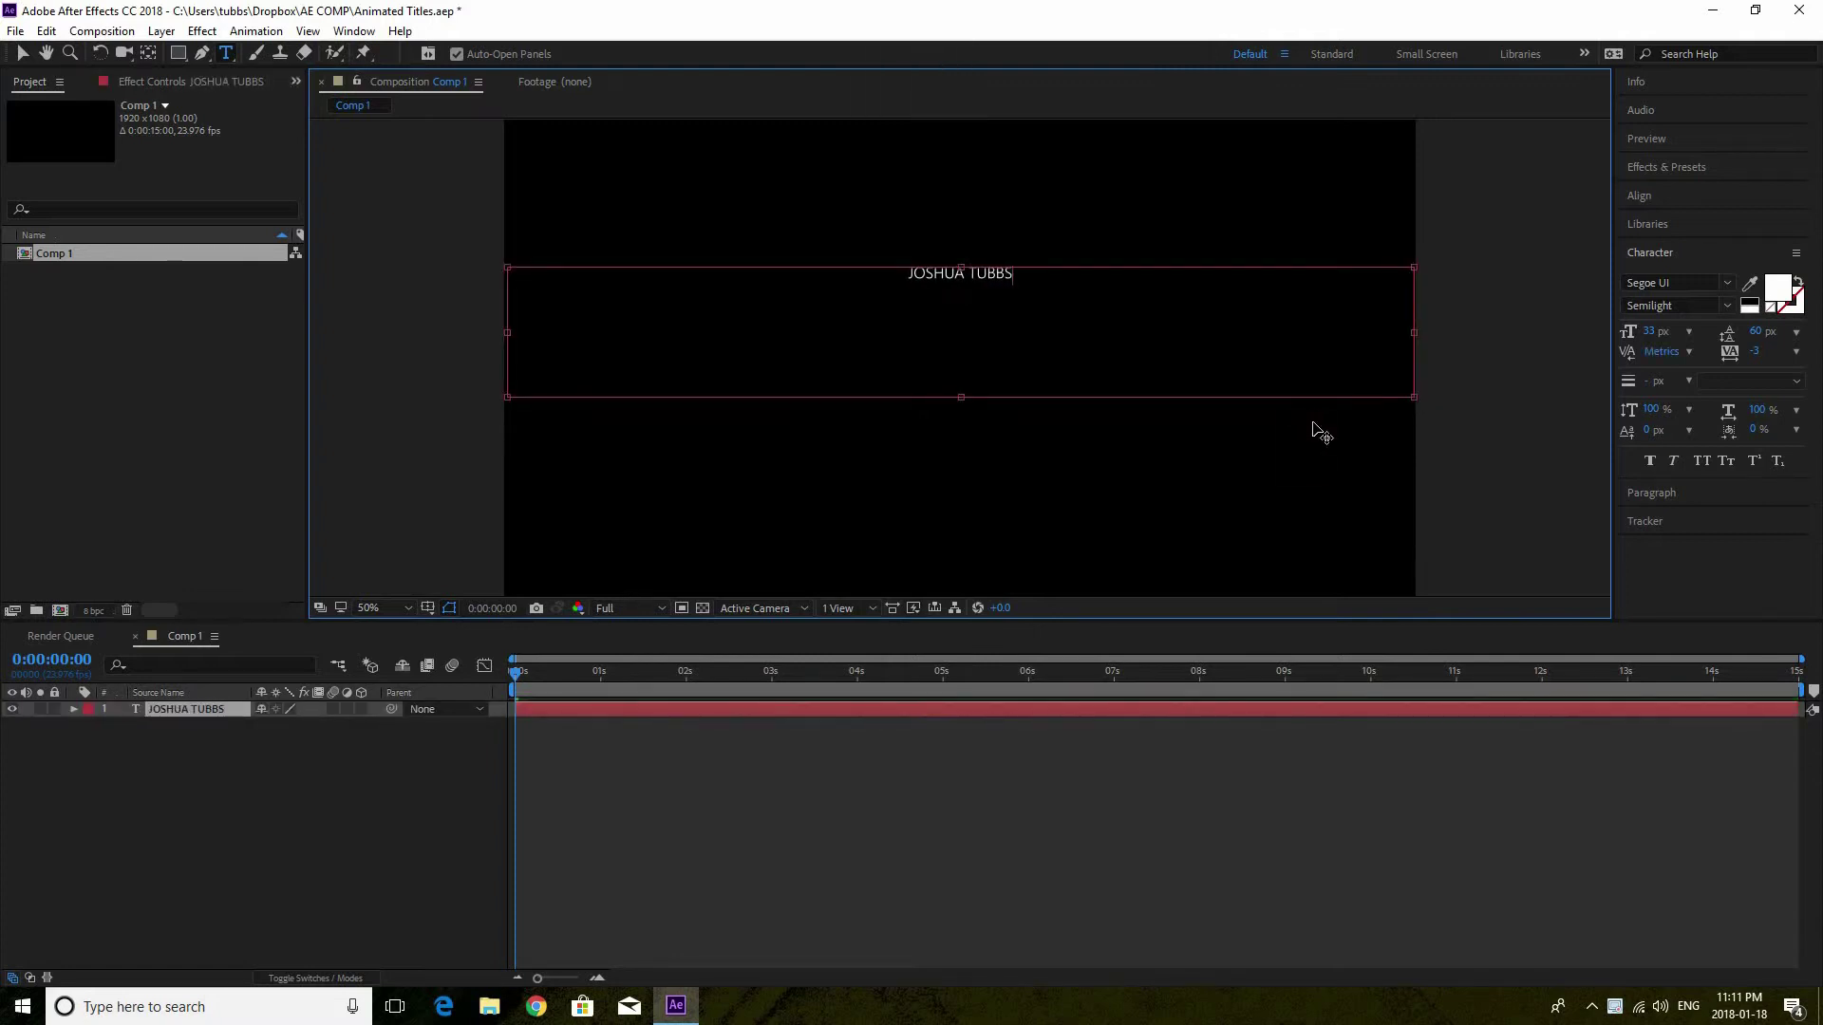
Enlarge the name's font size, fit its box, and draw a second text box below it
key("ctrl+a")
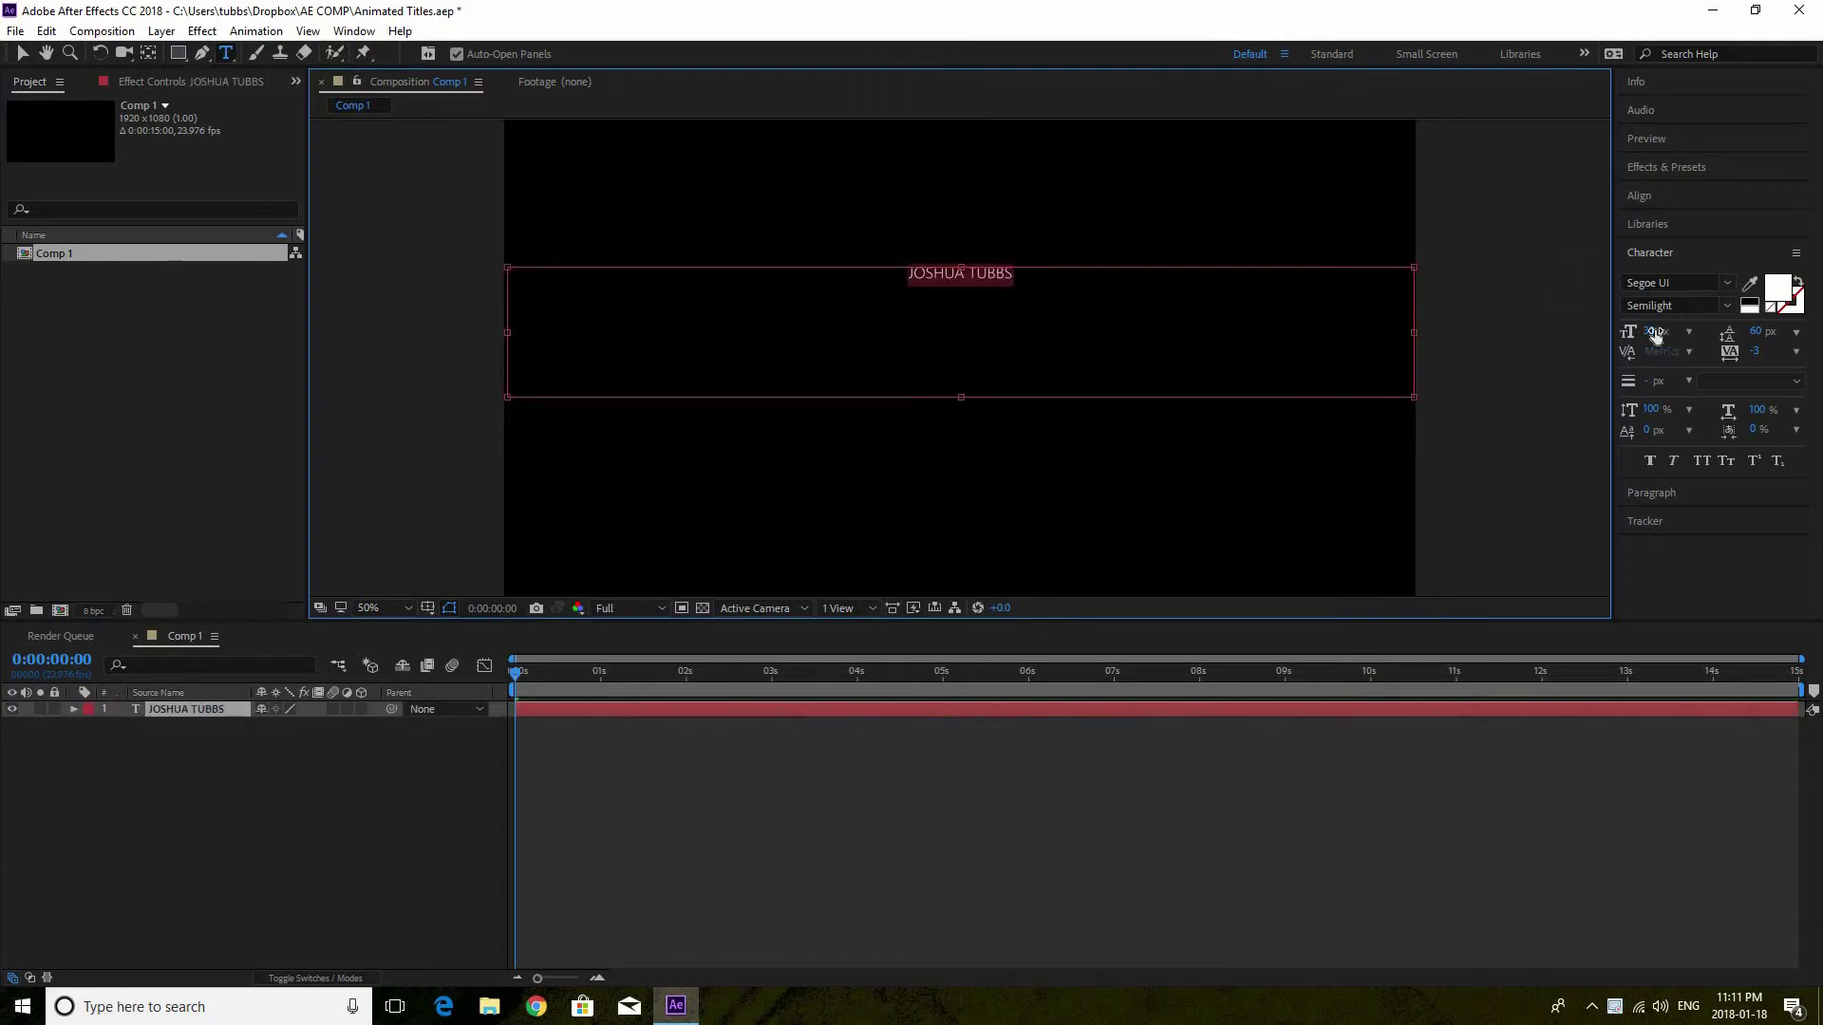
left_click_drag(1657, 332, 1751, 342)
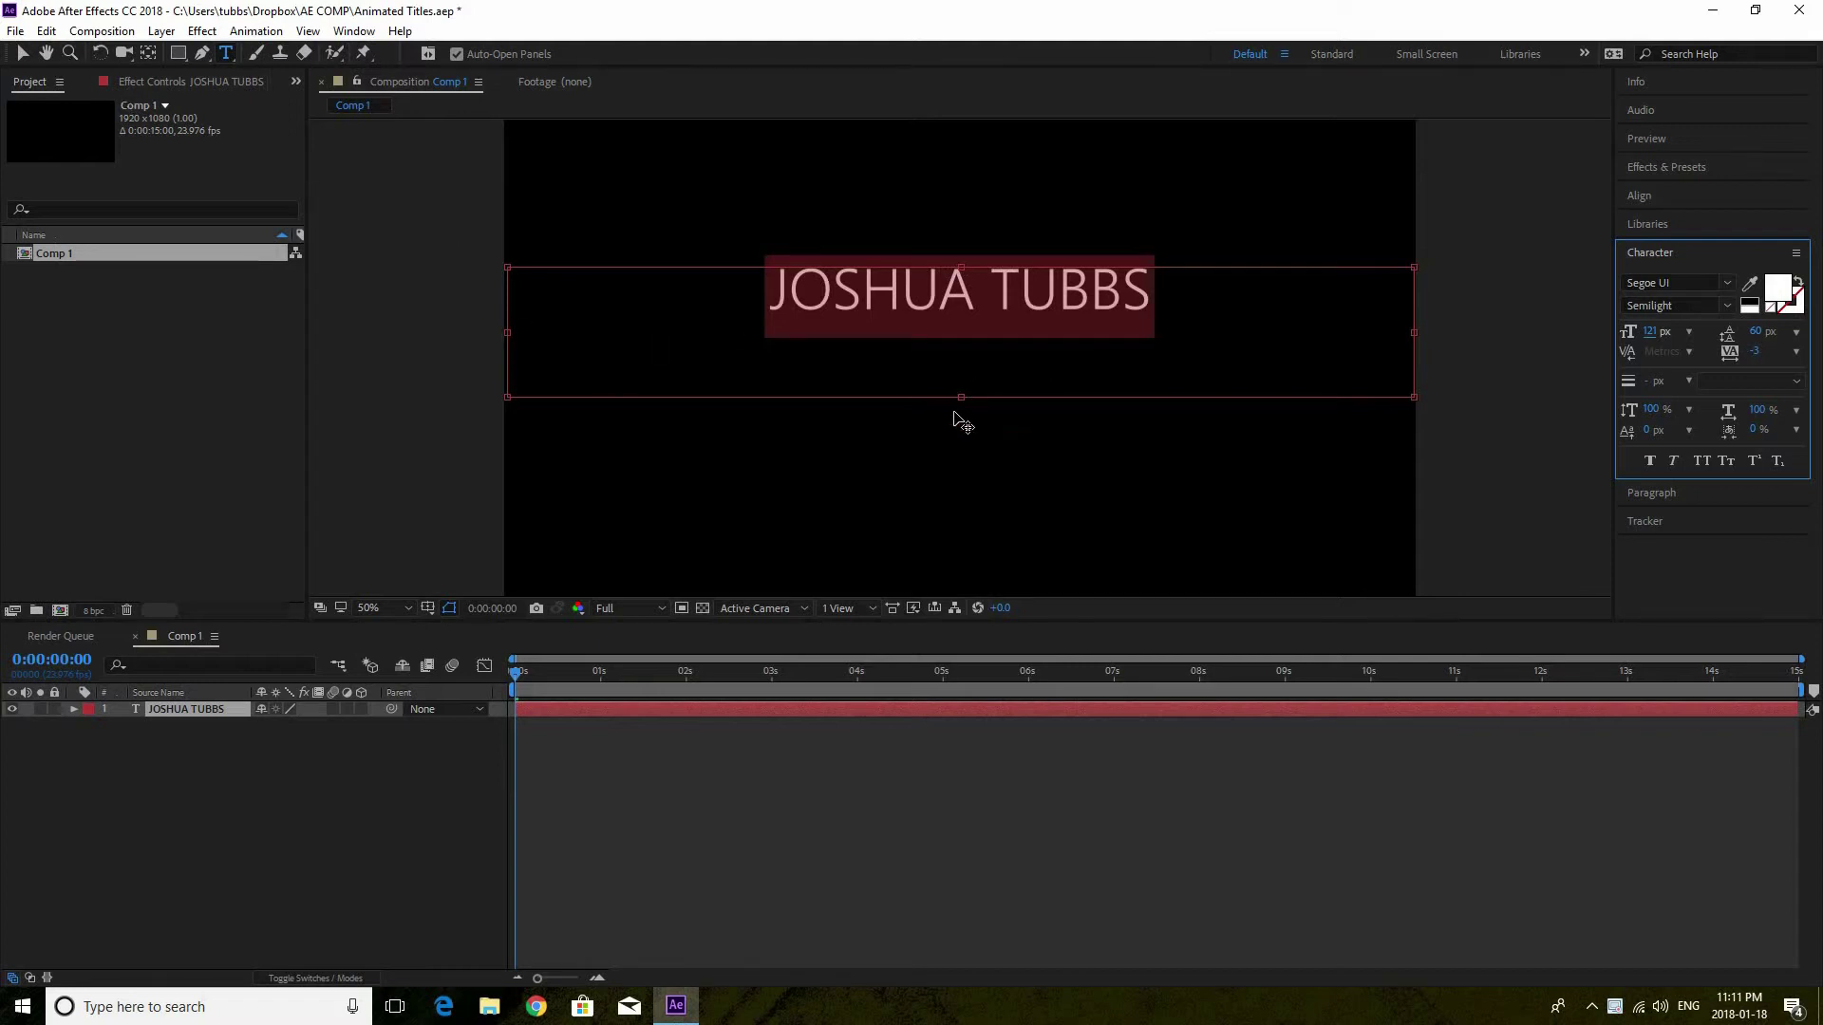
left_click_drag(968, 340, 965, 316)
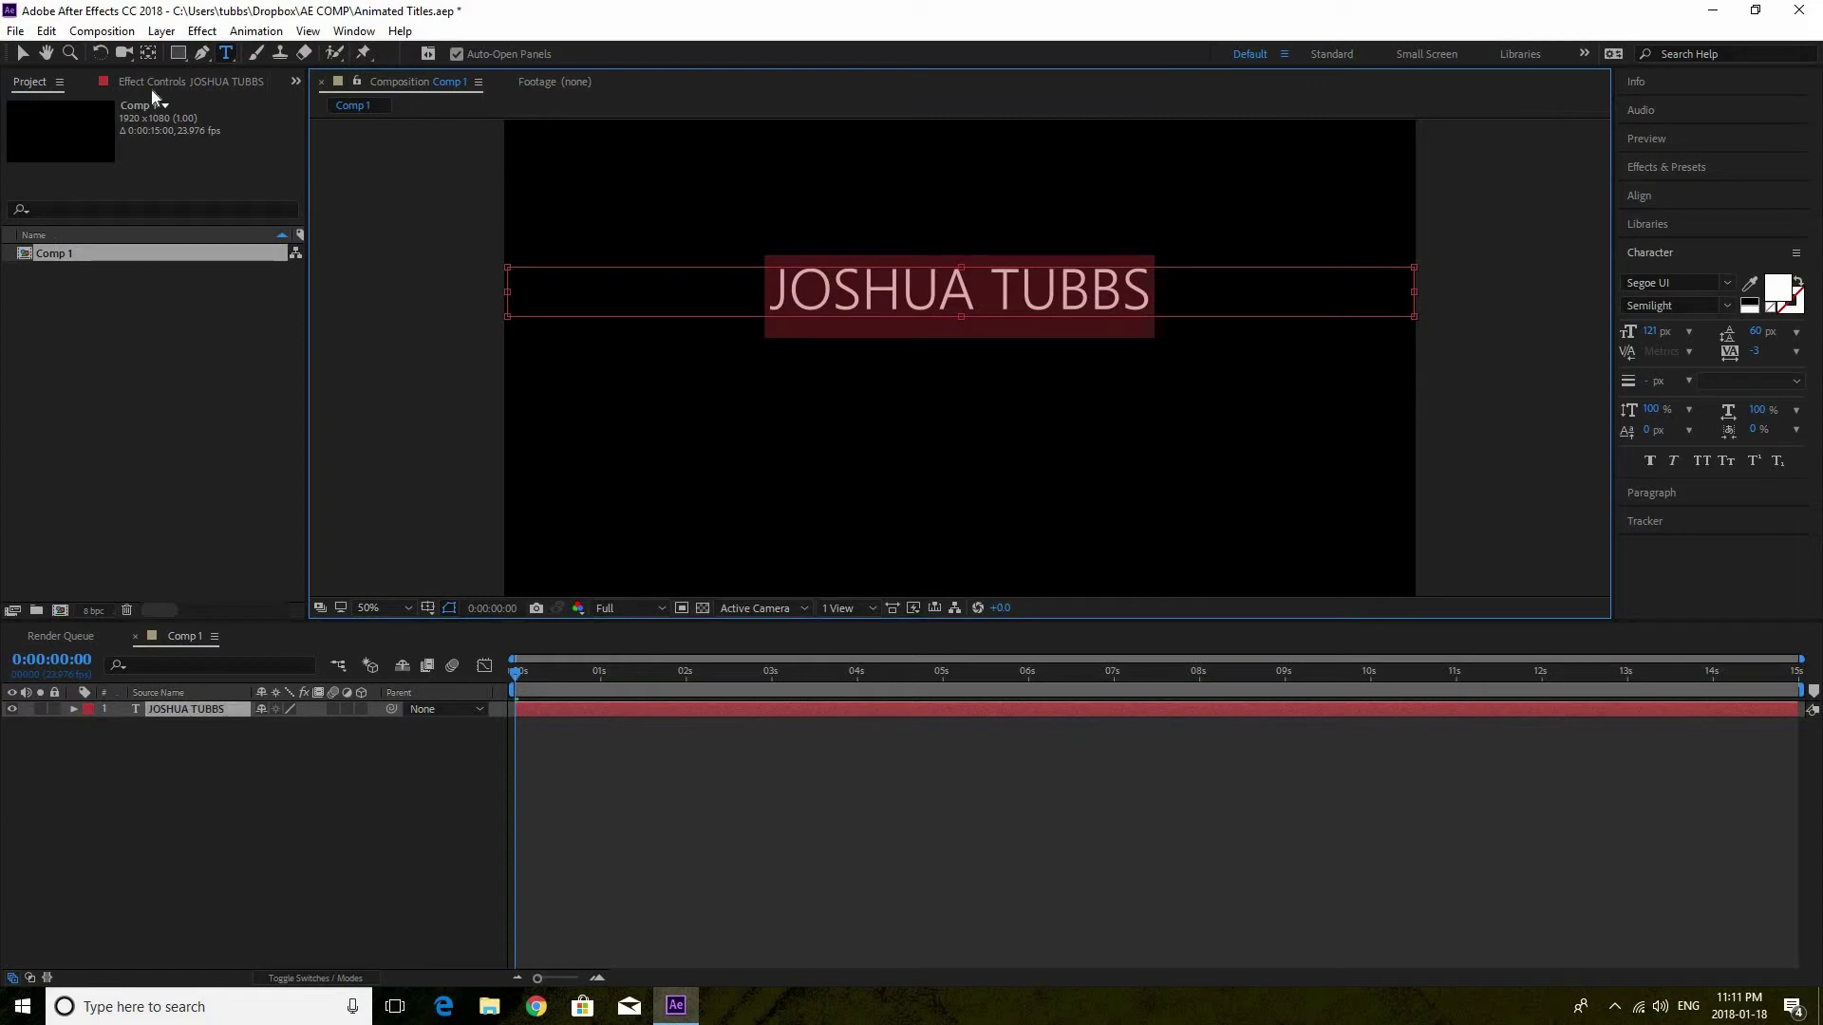
left_click(21, 52)
left_click(228, 53)
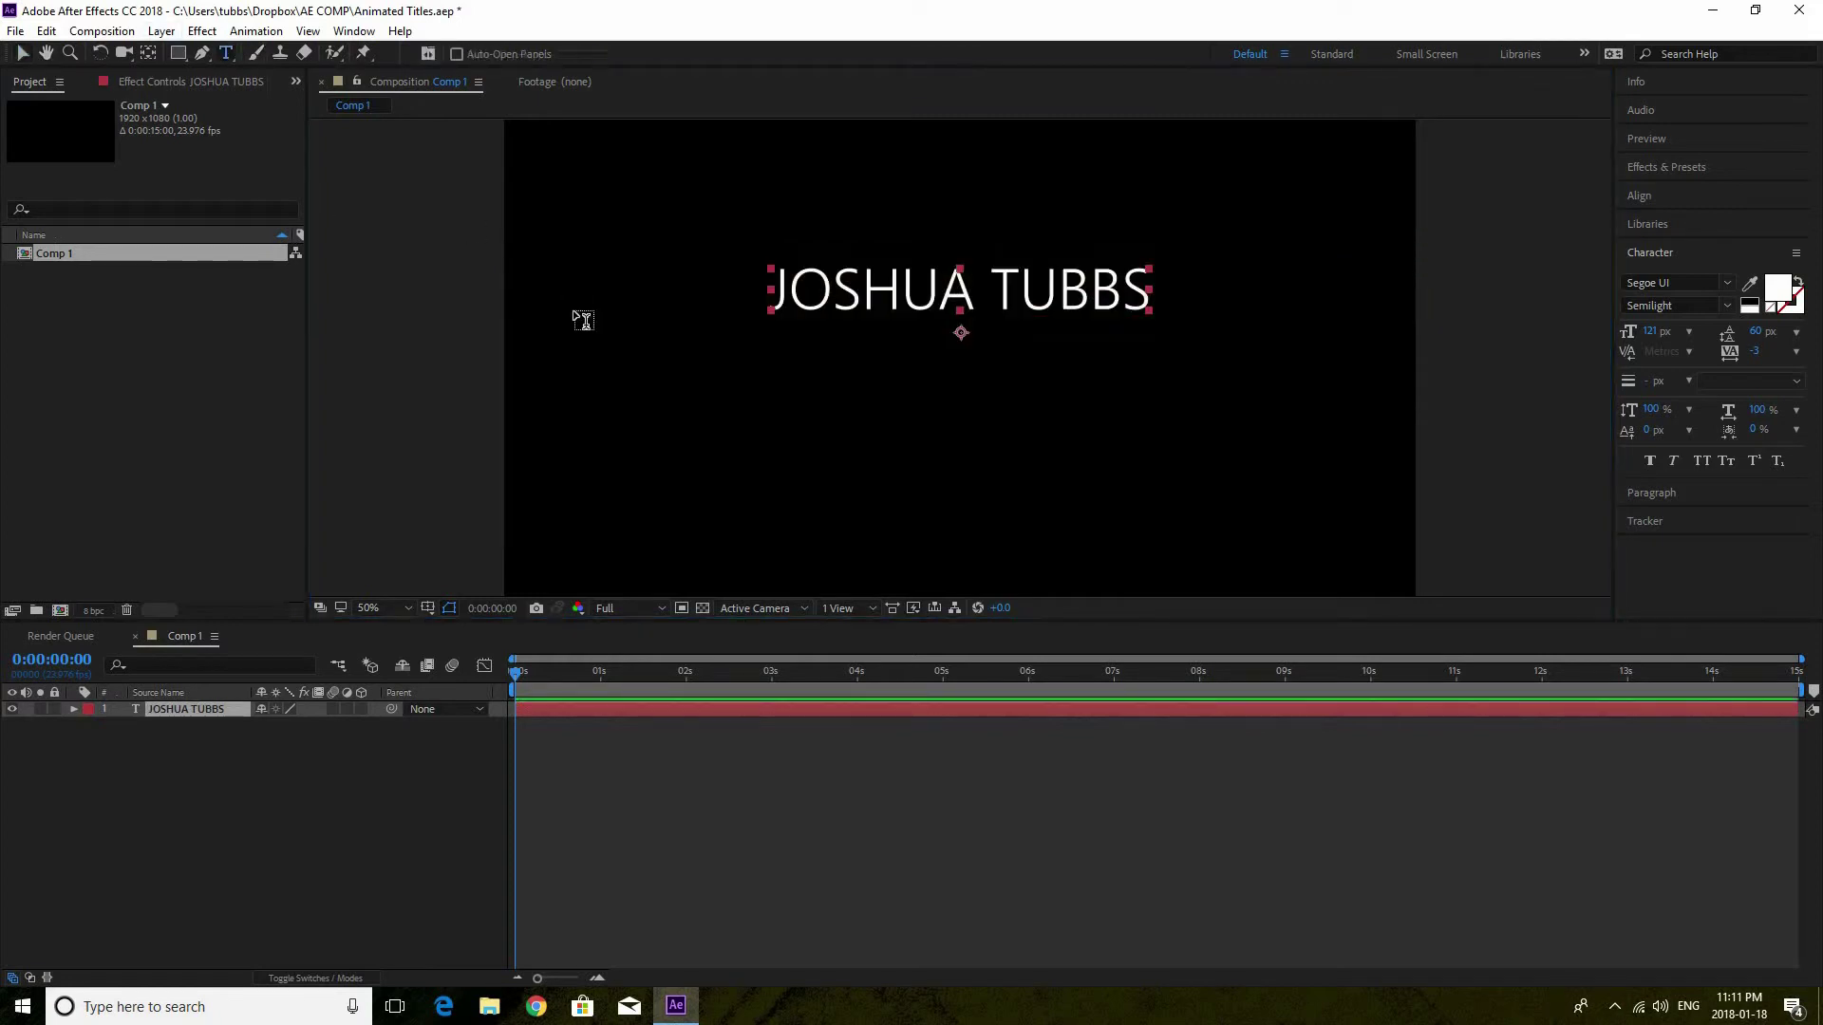
left_click_drag(506, 350, 1414, 441)
Type 'FILMMAKER & FOUNDER OF CUSTOMATIC' and shrink it to 44 px with a tight box
type("F")
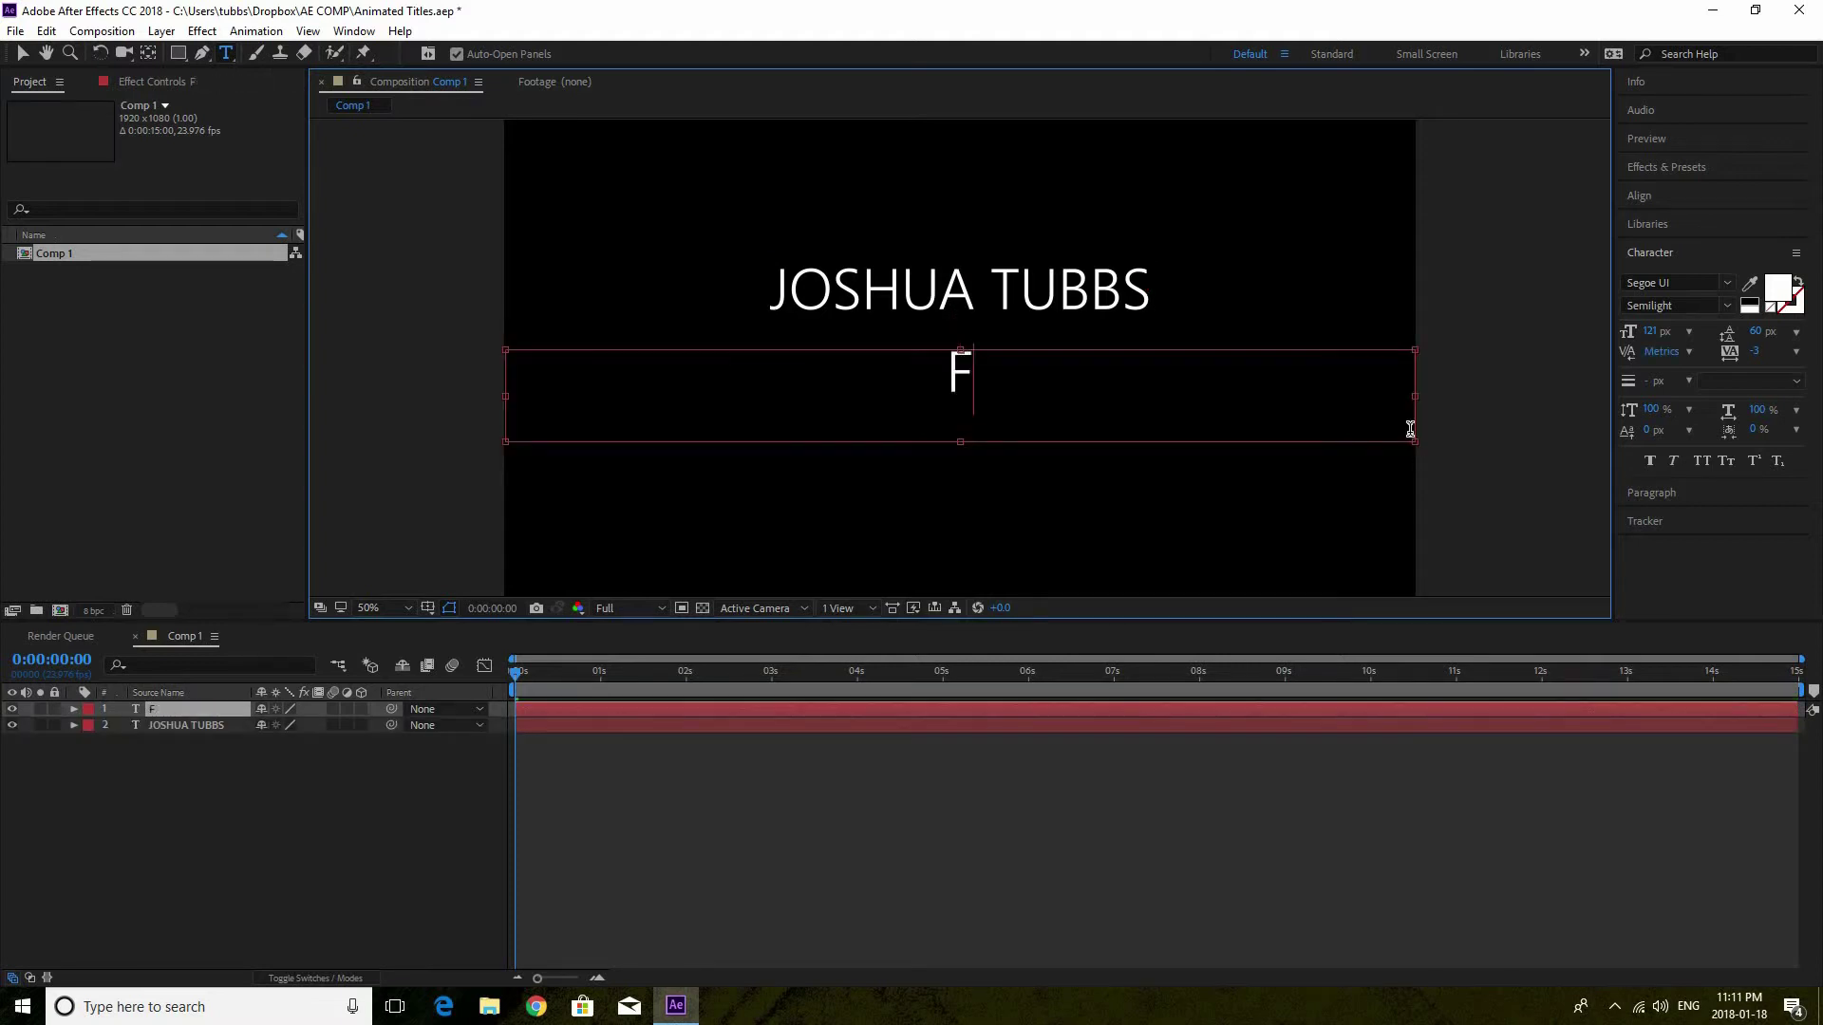
type("ILMMAKER & FO")
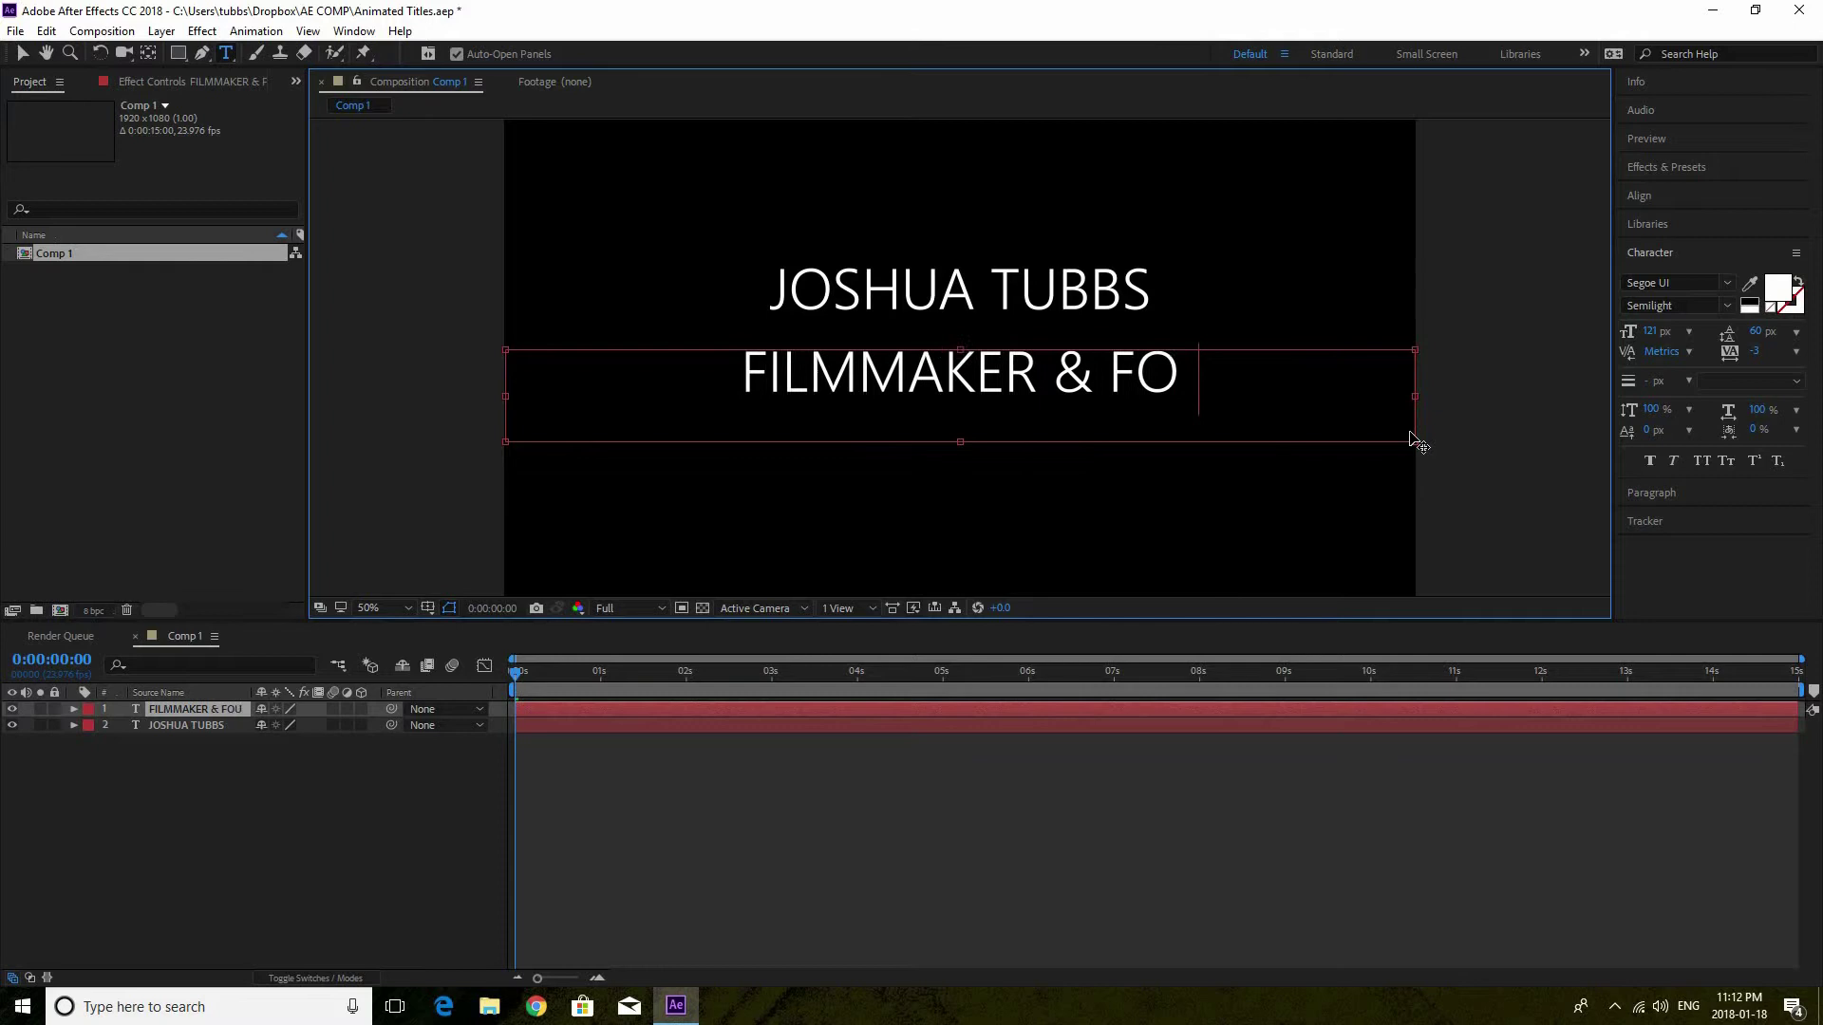
type("UNDER OF CUSTOMATIC")
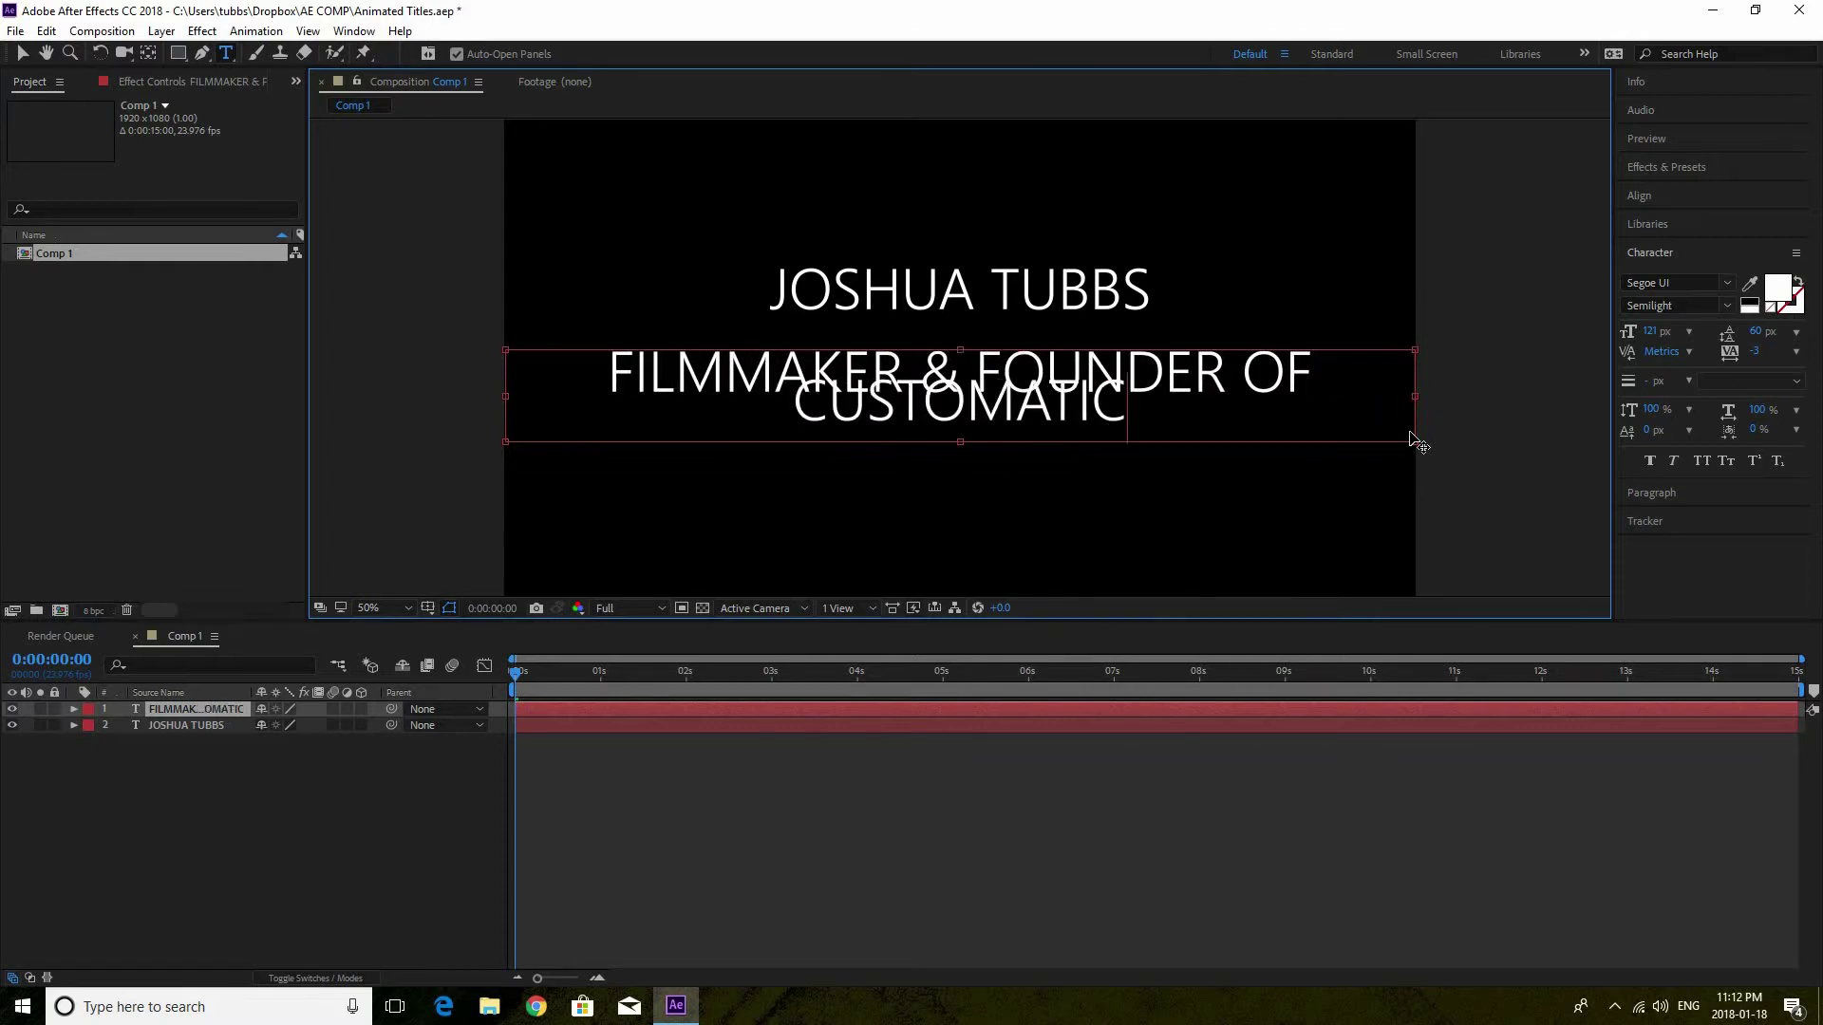
key("ctrl+a")
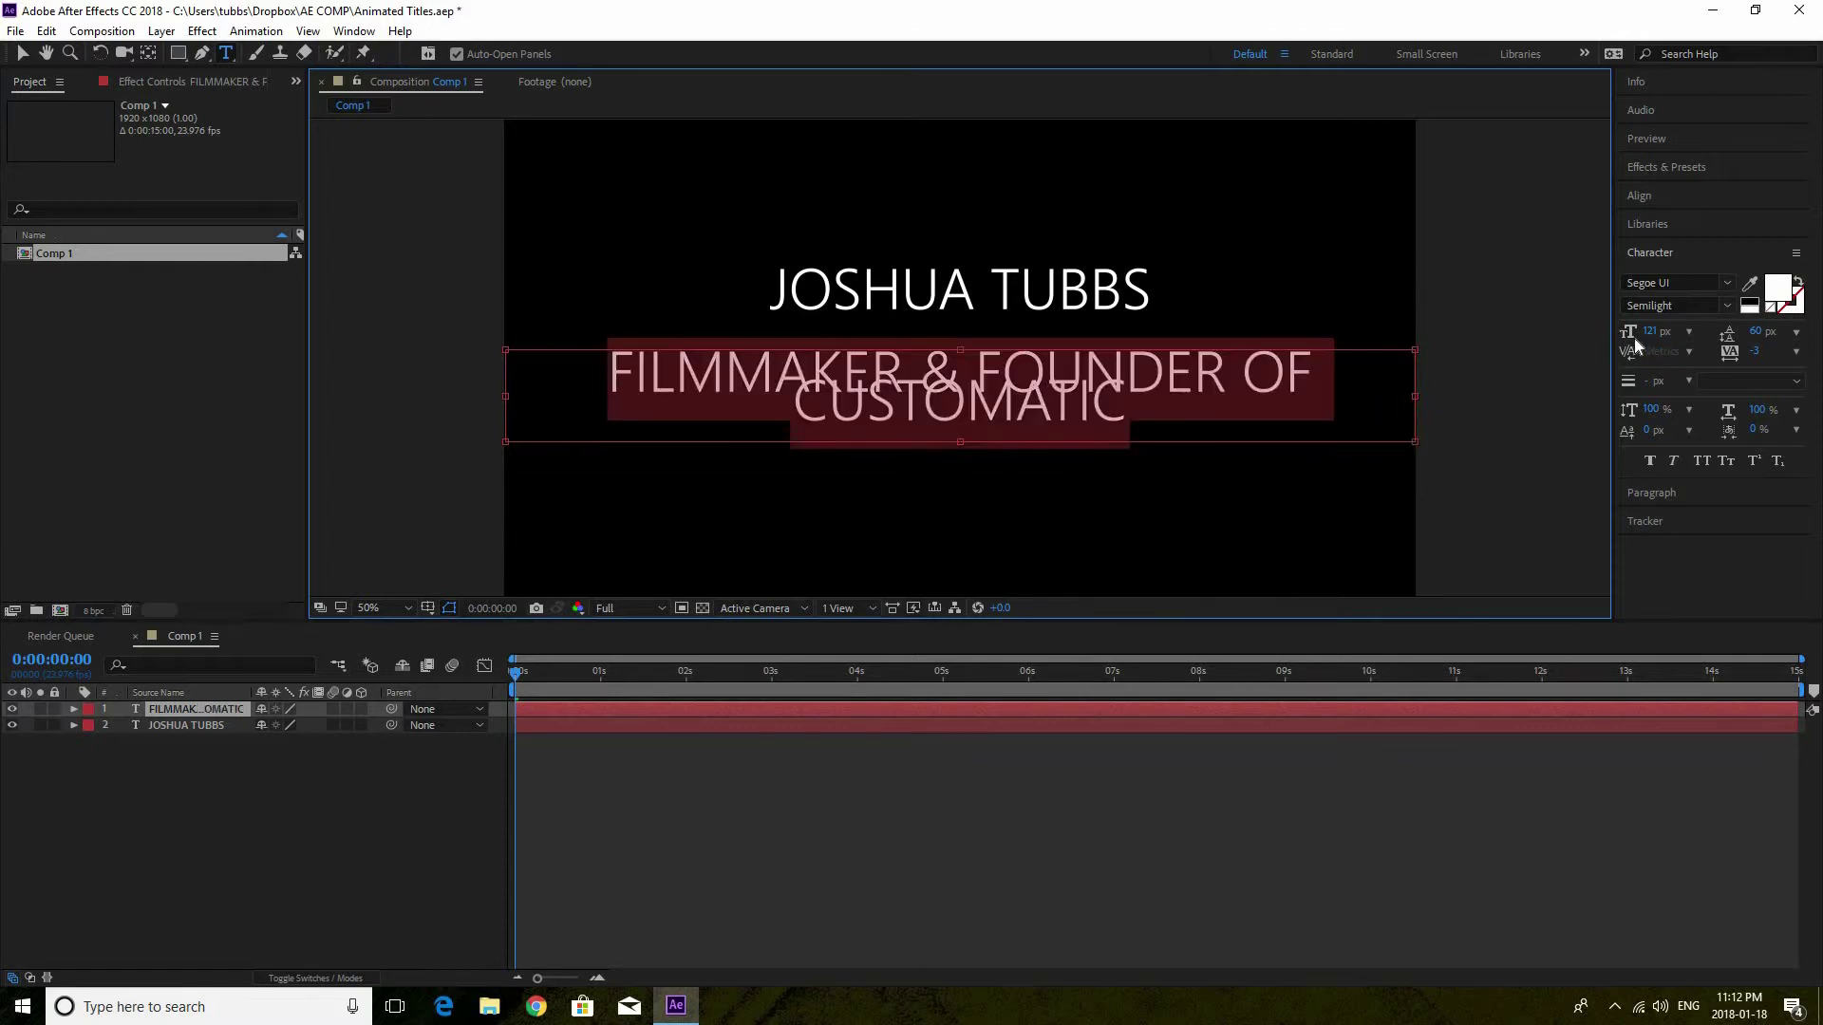
left_click(1629, 332)
left_click_drag(1629, 332, 1693, 342)
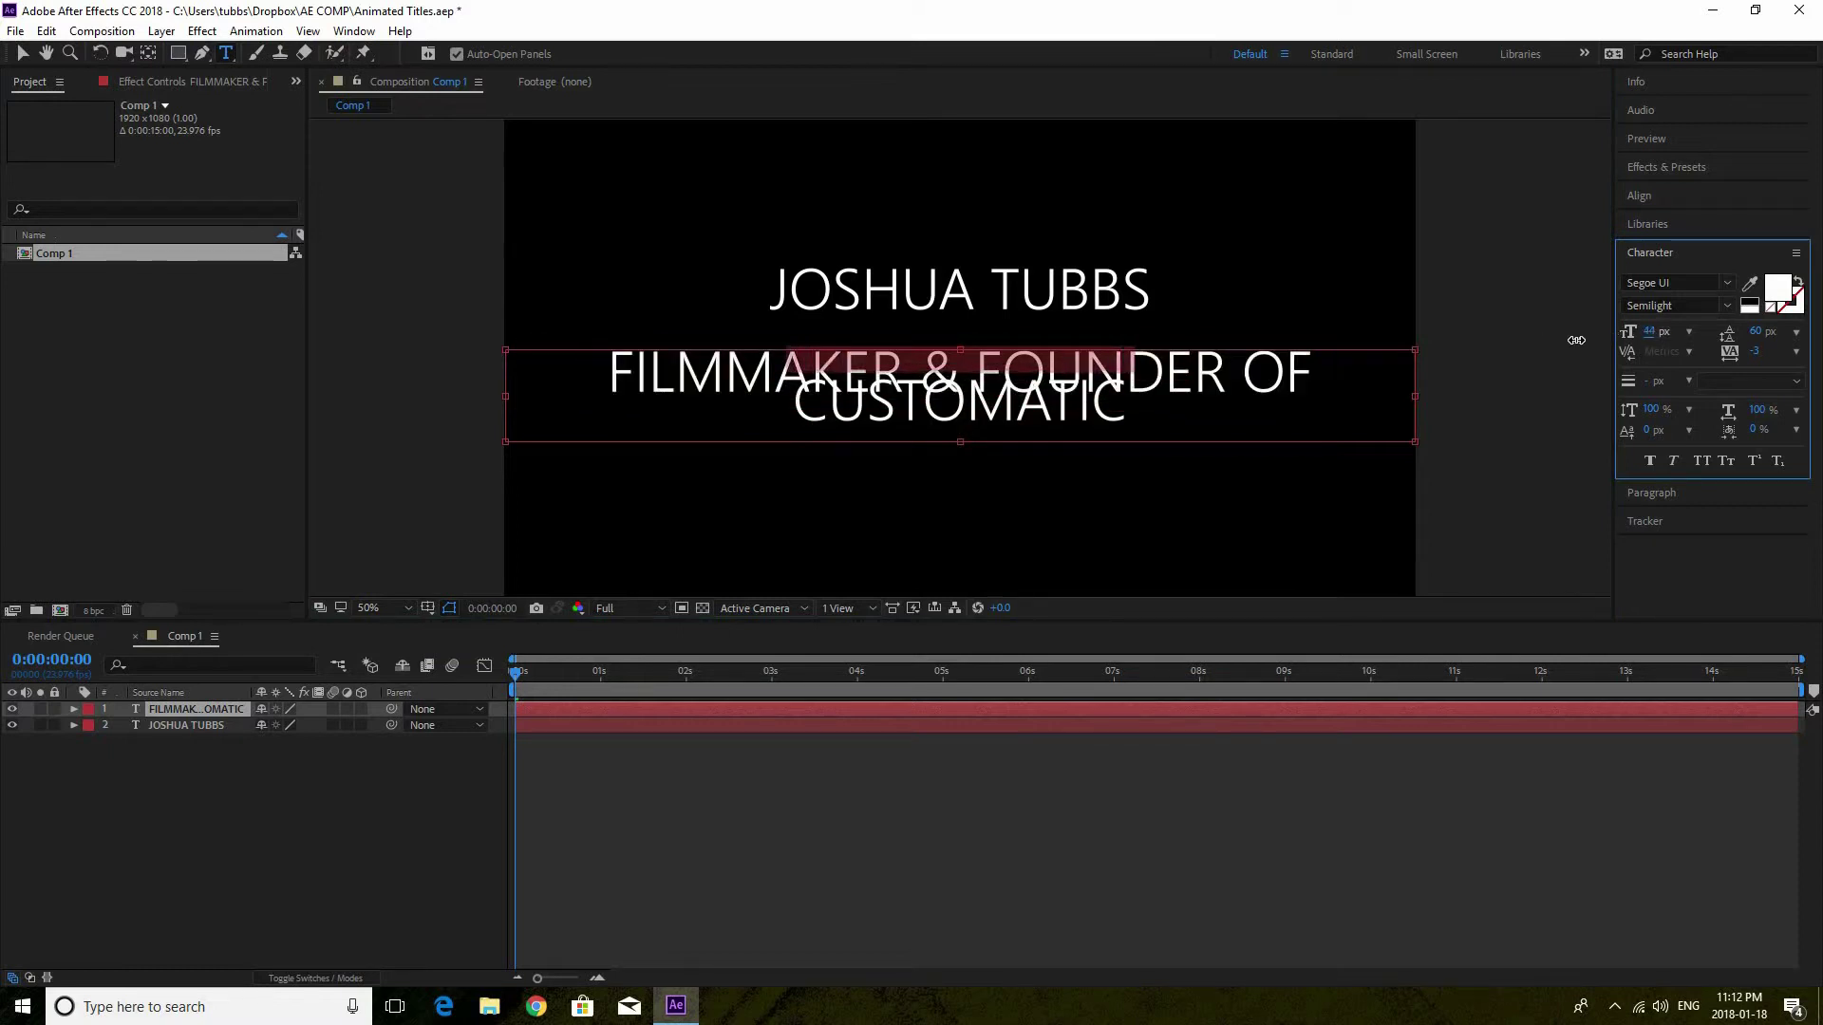
left_click_drag(956, 442, 965, 378)
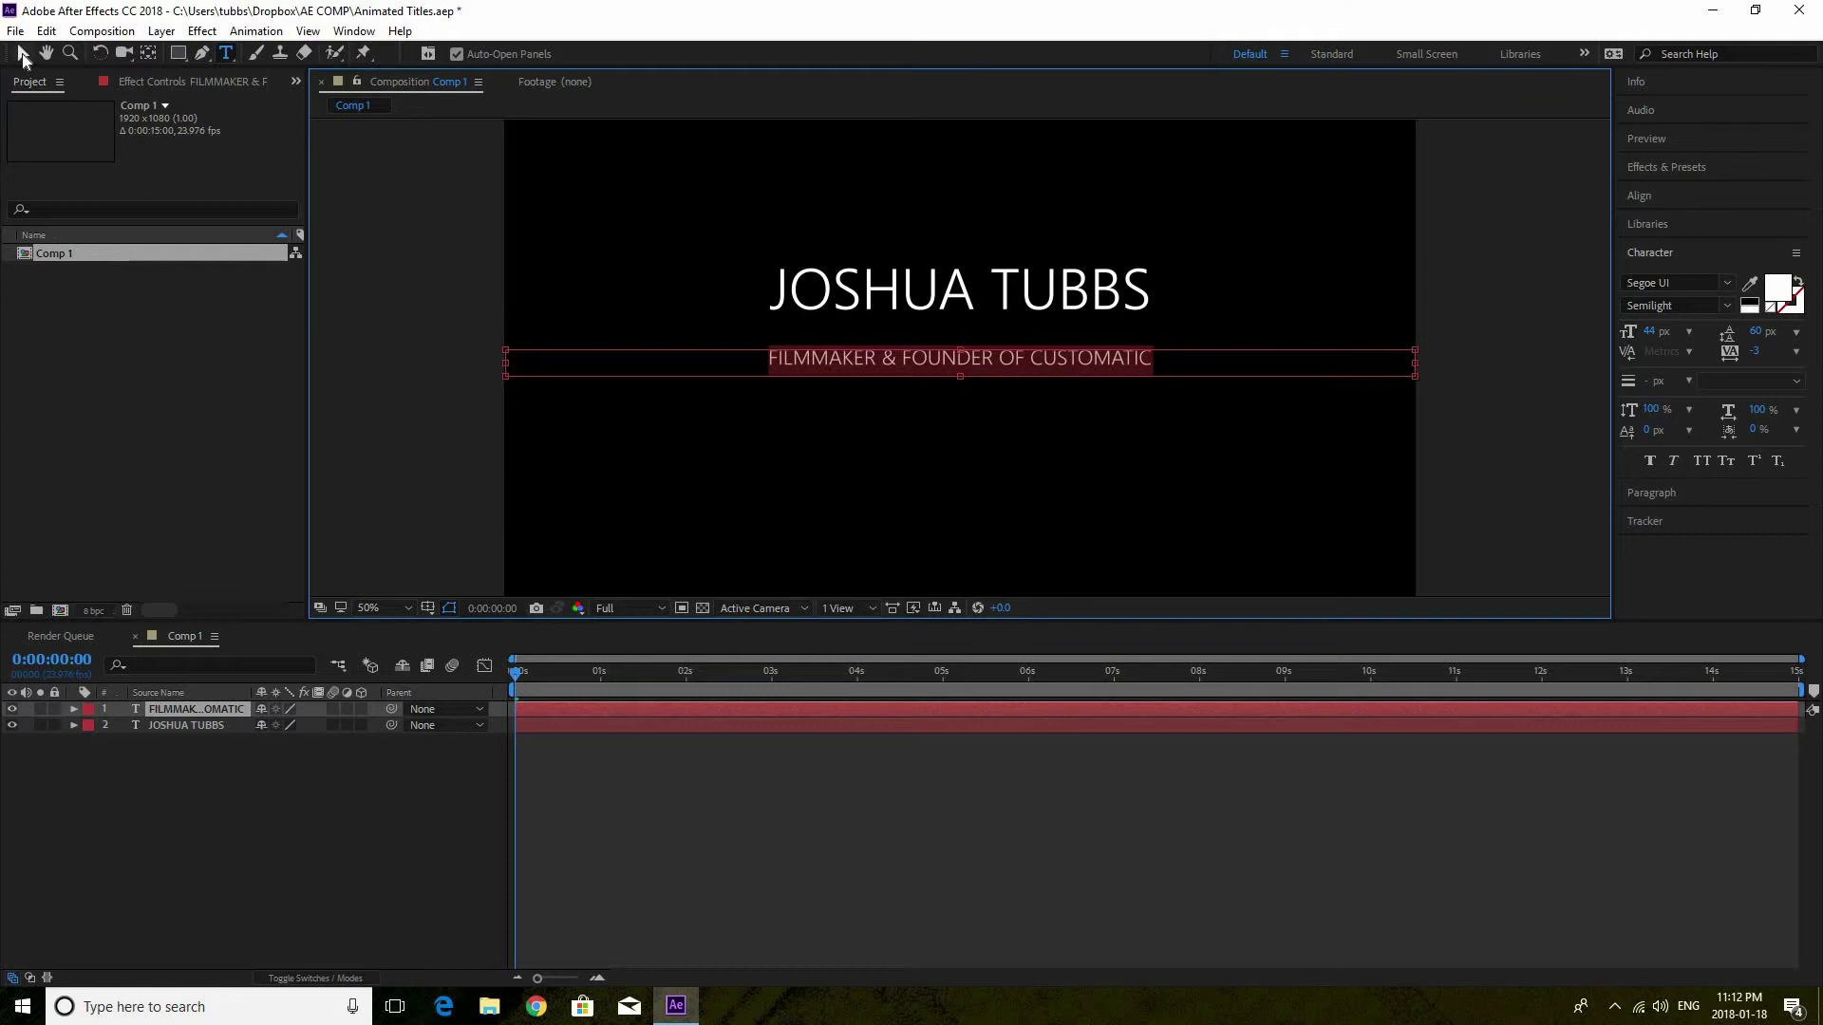
left_click(22, 54)
Move the subtitle's anchor point to the centre of its text
key("y")
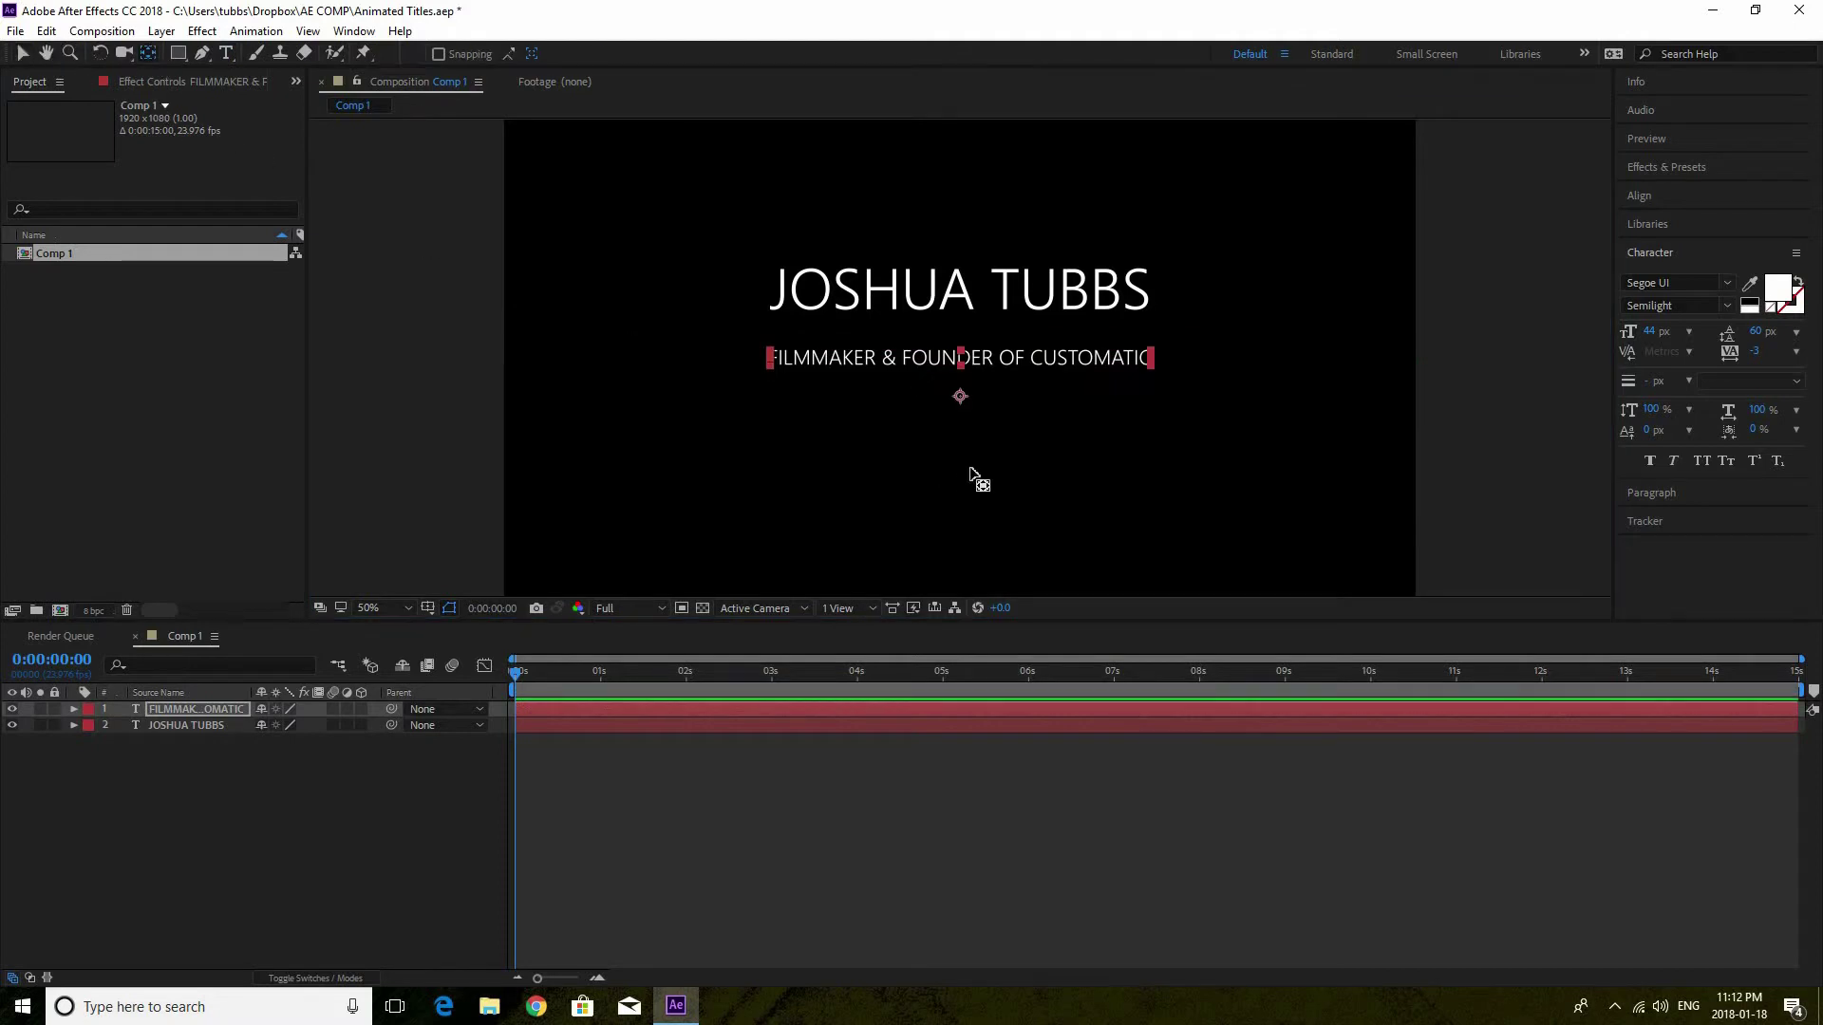
left_click_drag(959, 398, 962, 362)
key("Caps_Lock")
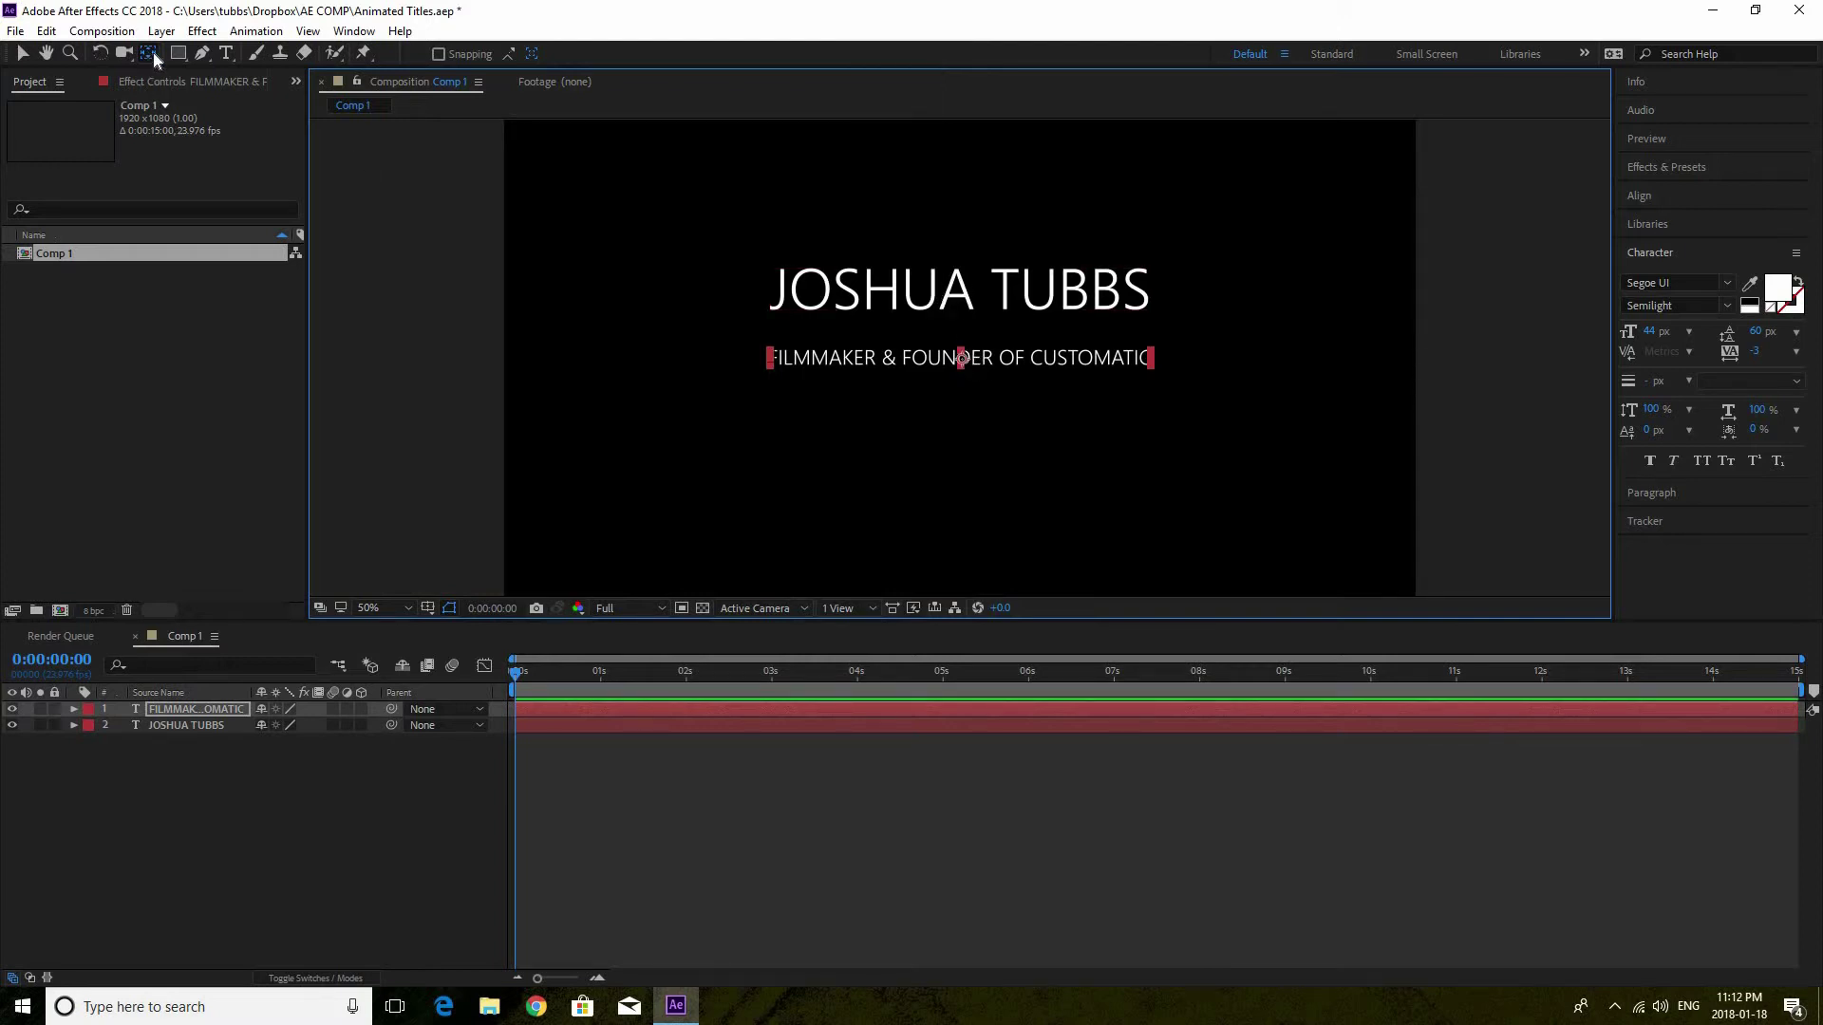
Centre the name title's anchor point on its text and check its Position reads 955.0, 395.0
left_click(848, 299)
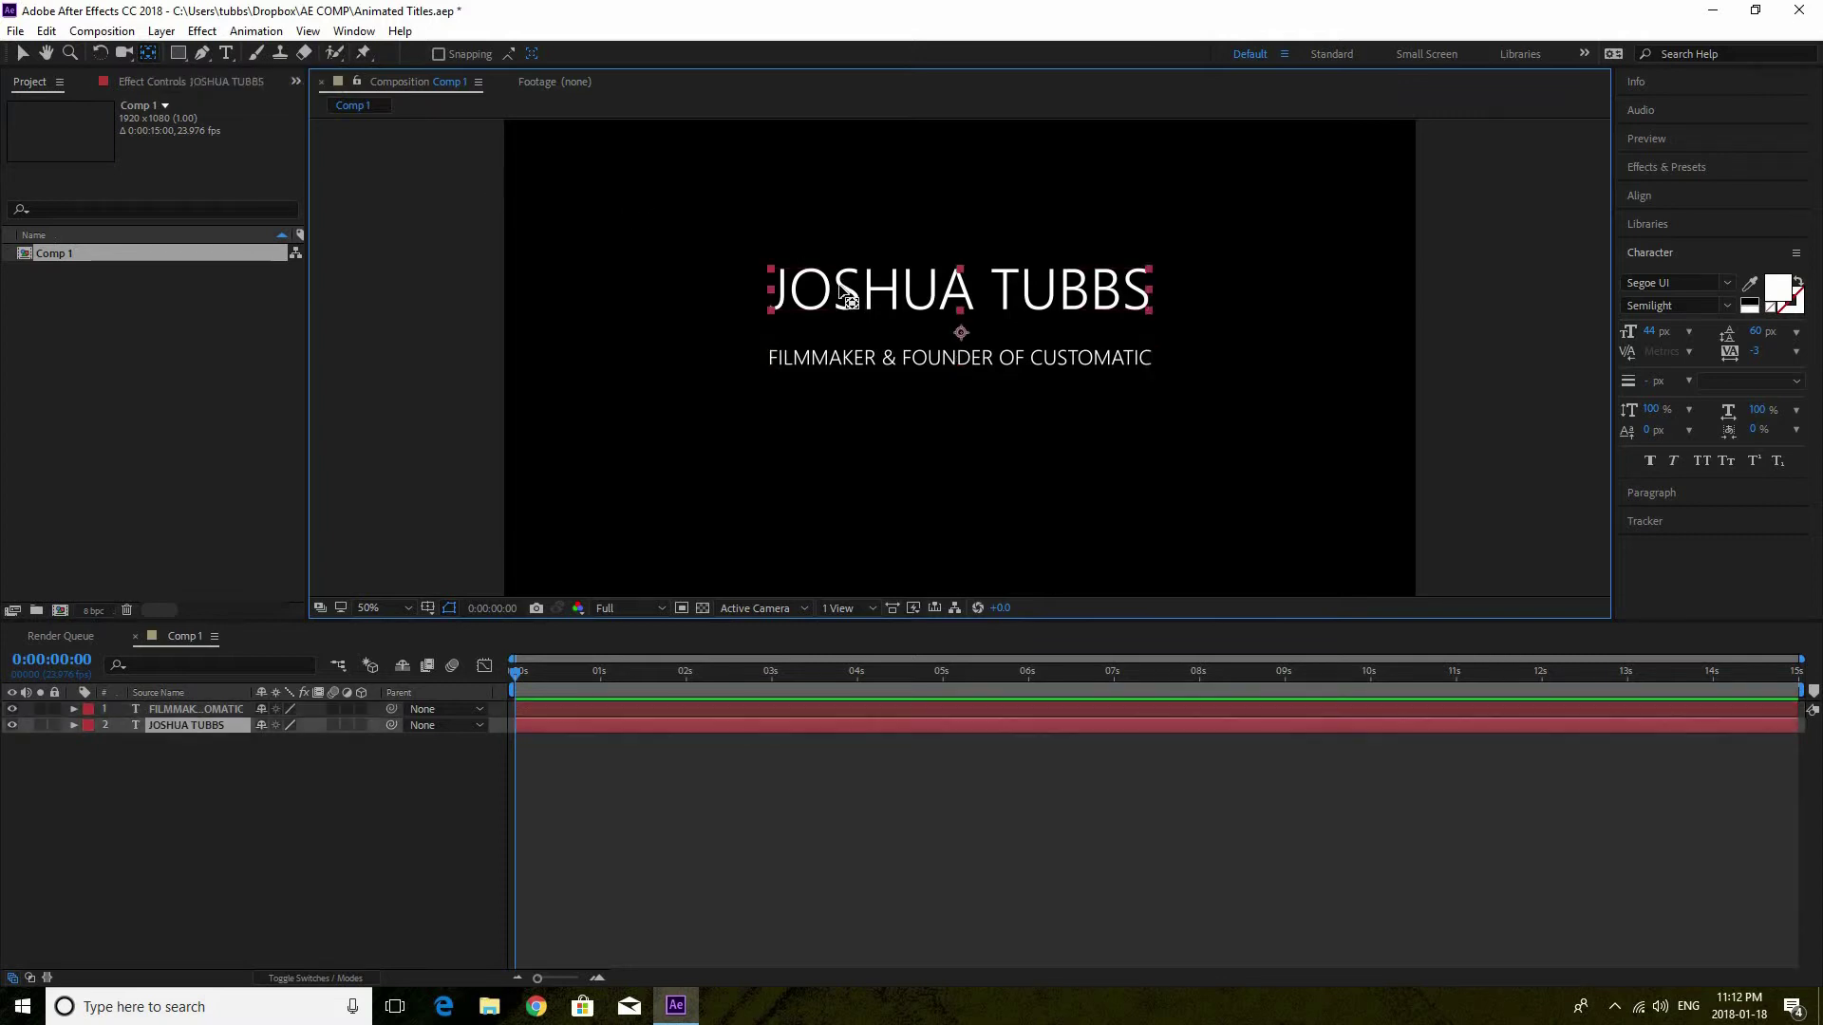
left_click_drag(961, 337, 961, 292)
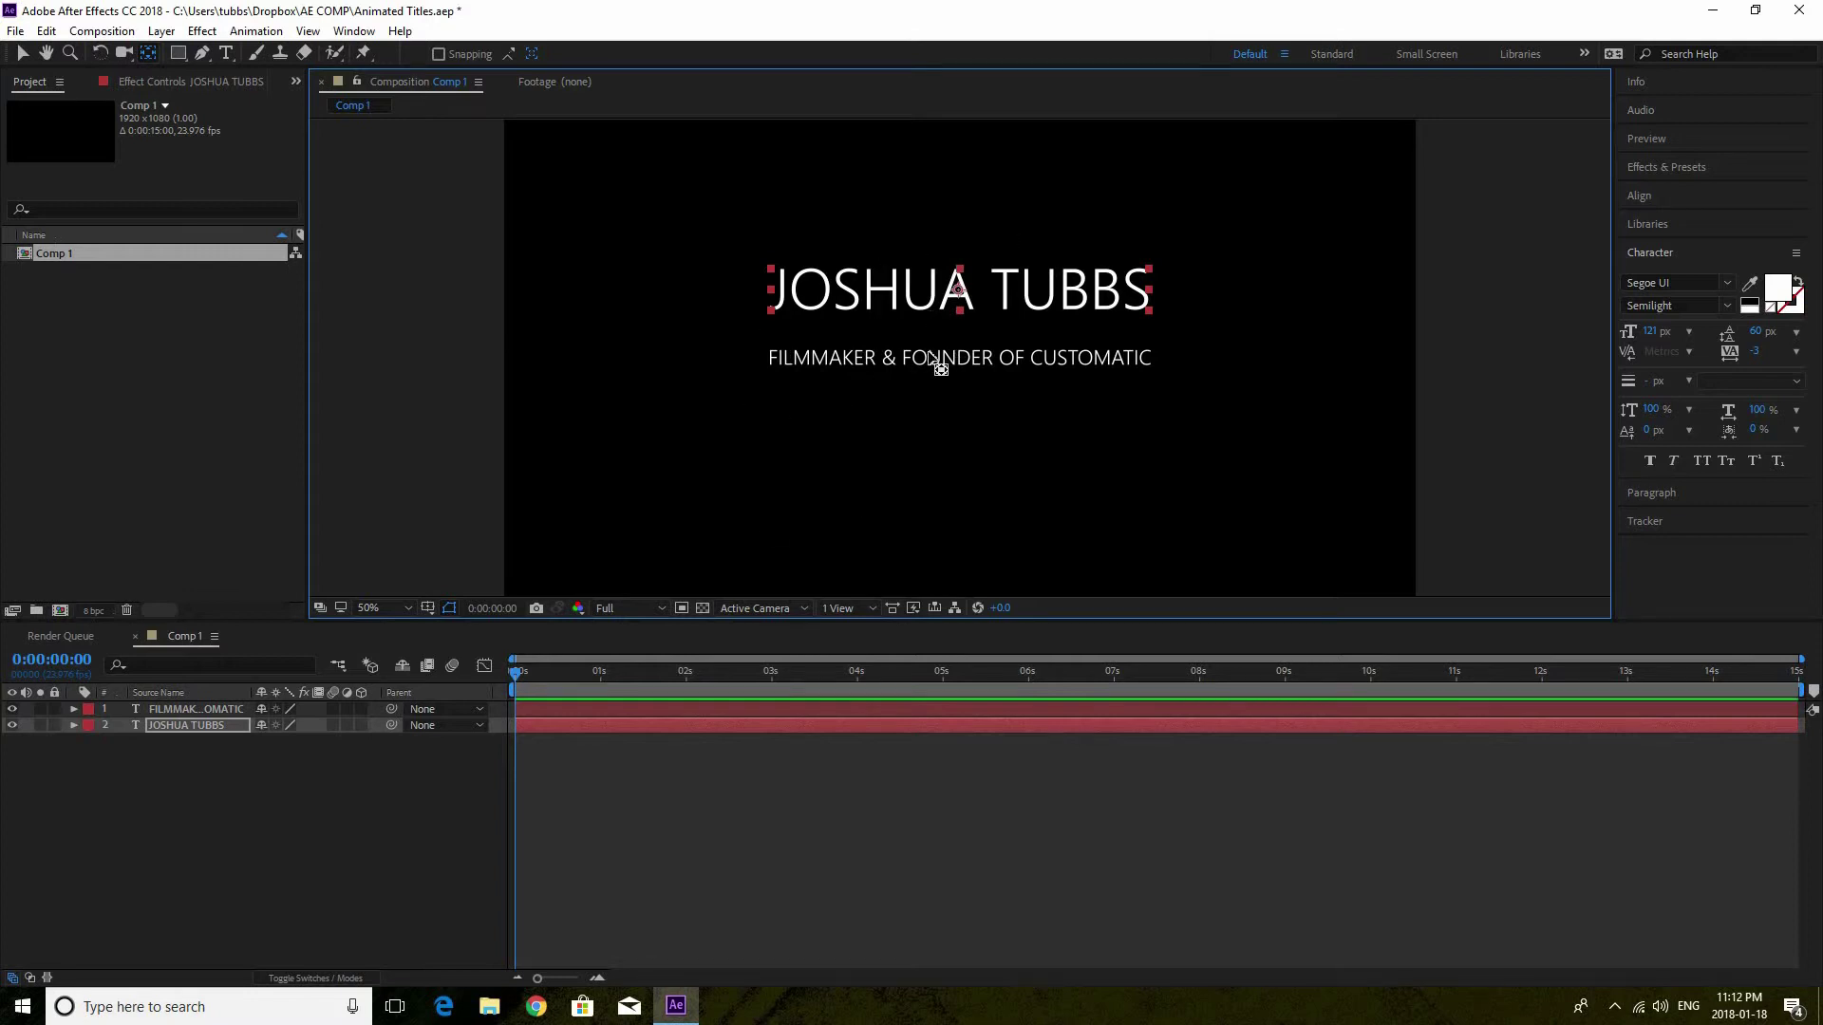
left_click(166, 724)
key("p")
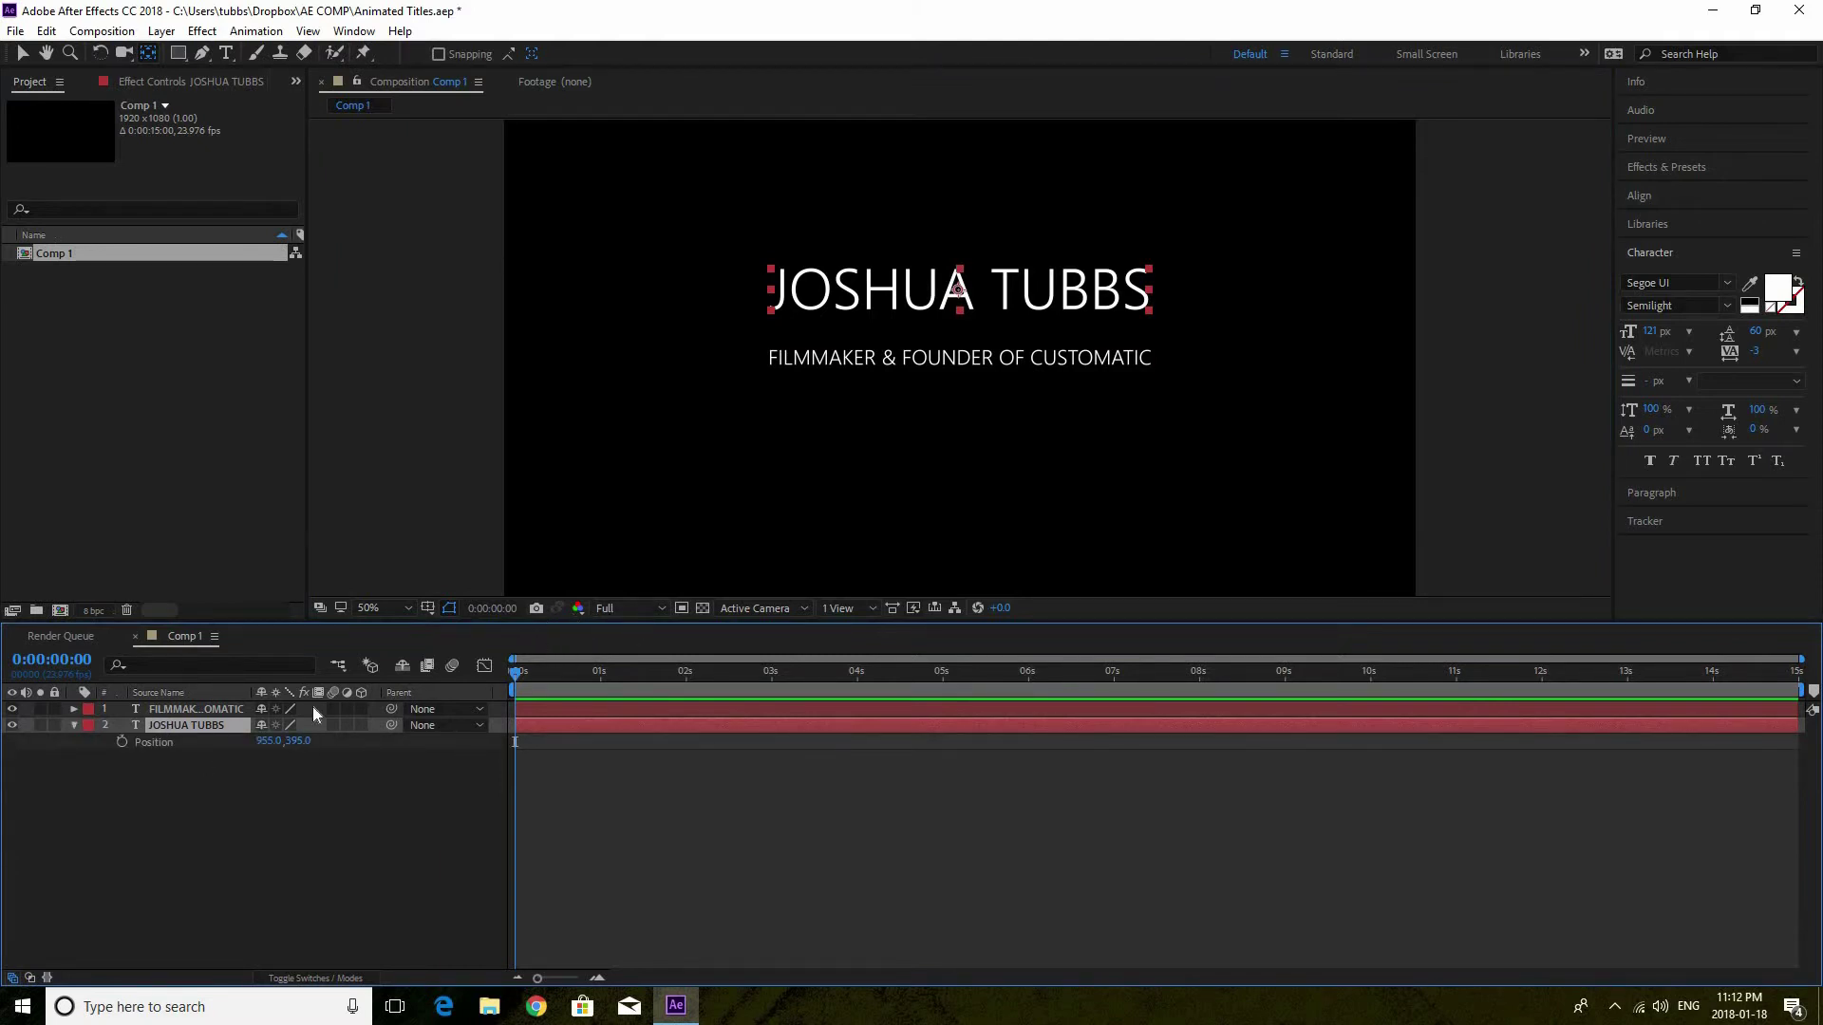
key("p")
key("p")
left_click(428, 608)
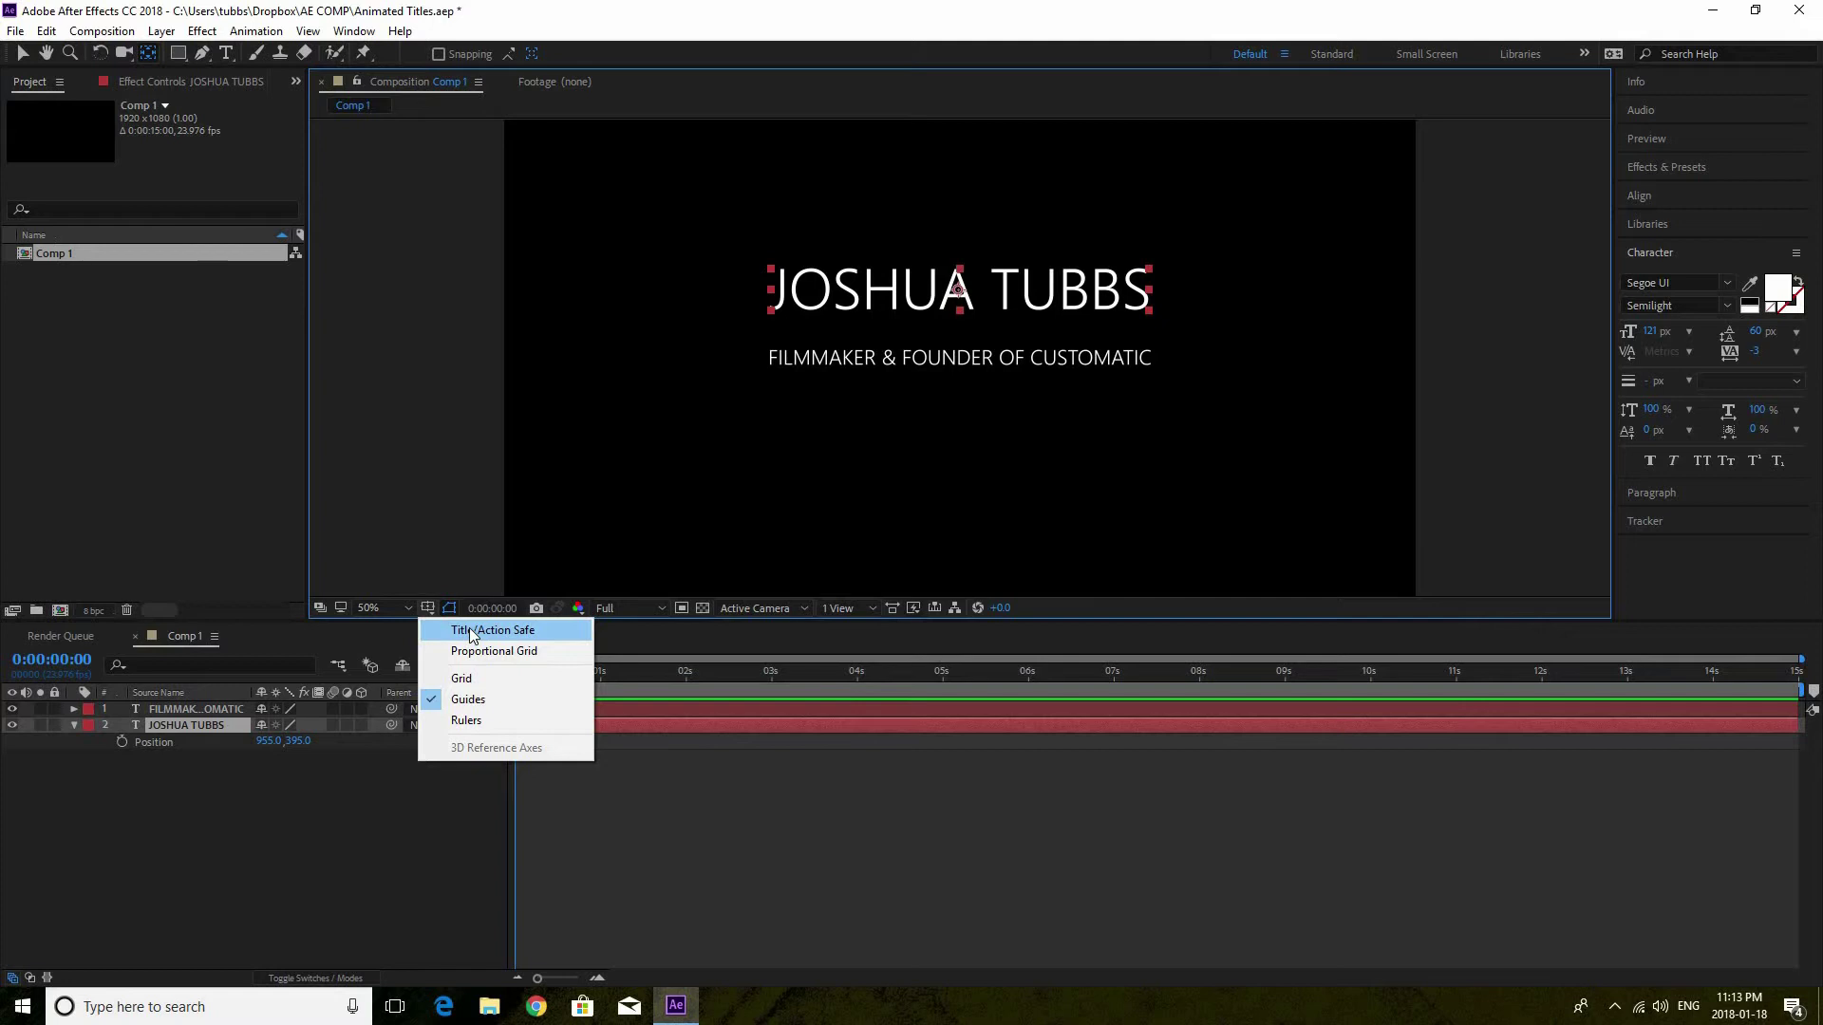
Show title/action safe guides and move the name title down toward the subtitle
left_click(472, 633)
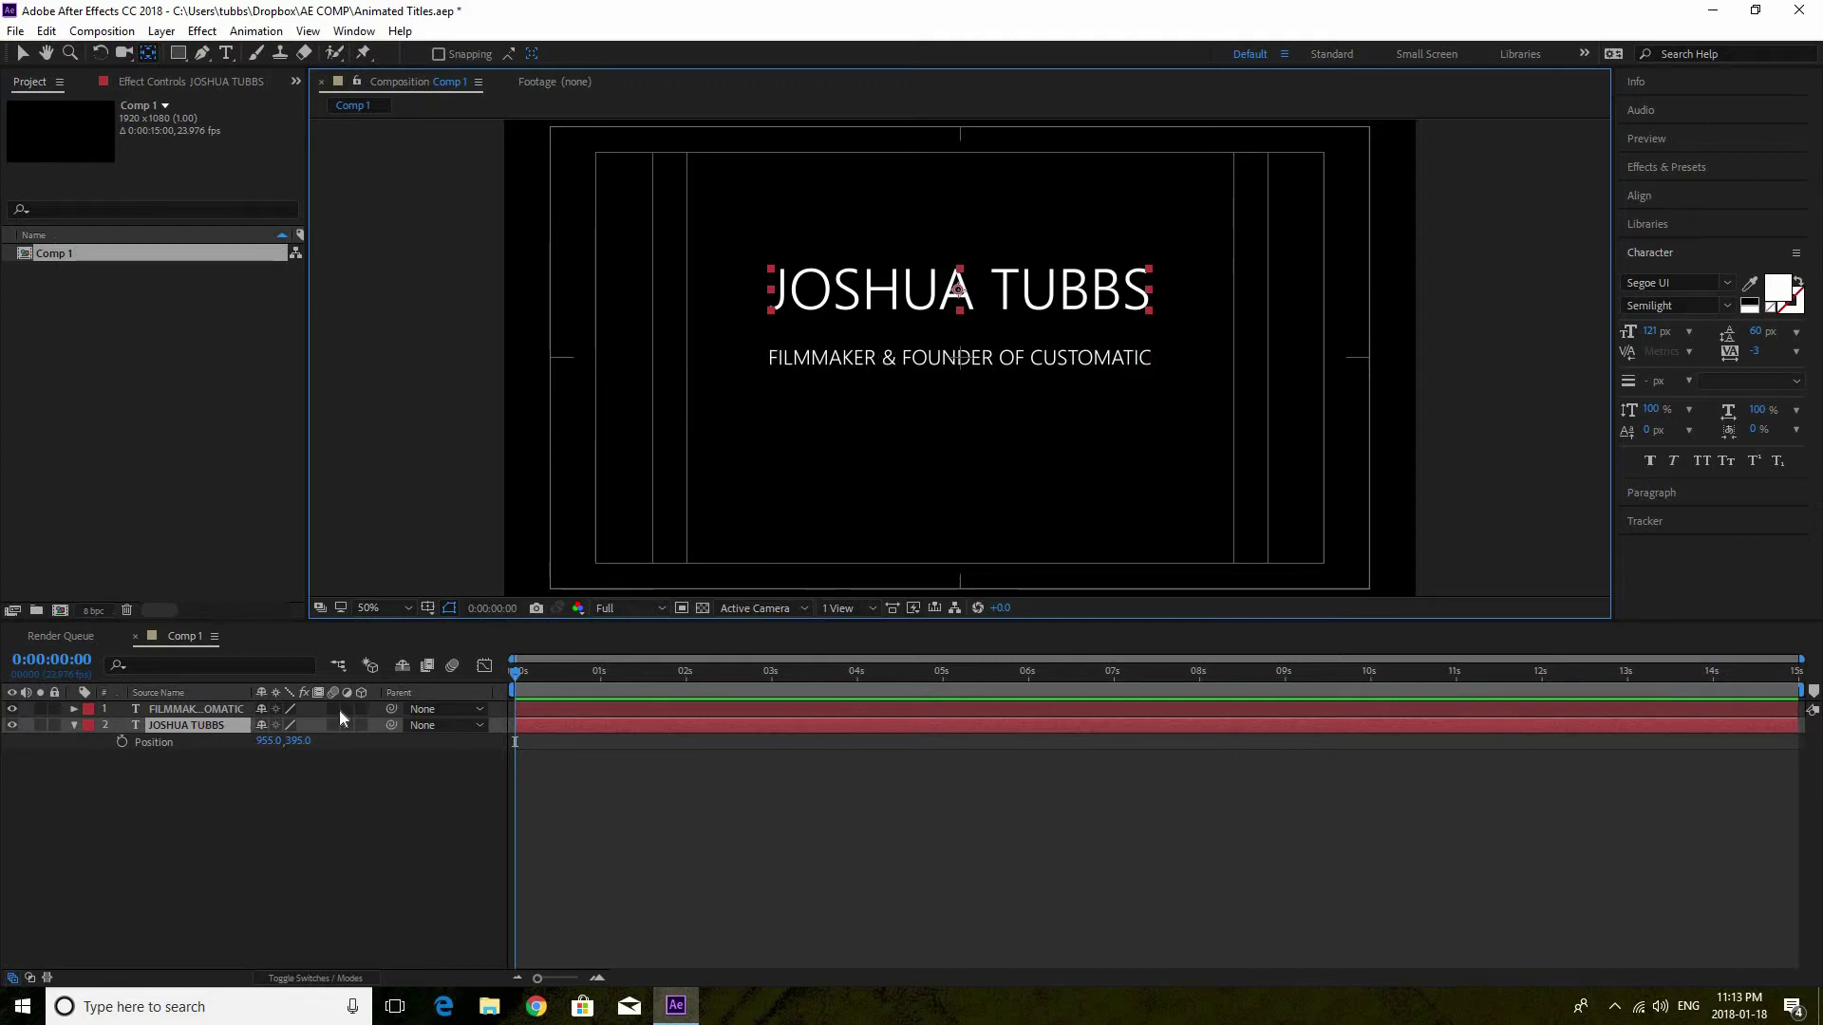
left_click_drag(297, 747, 372, 748)
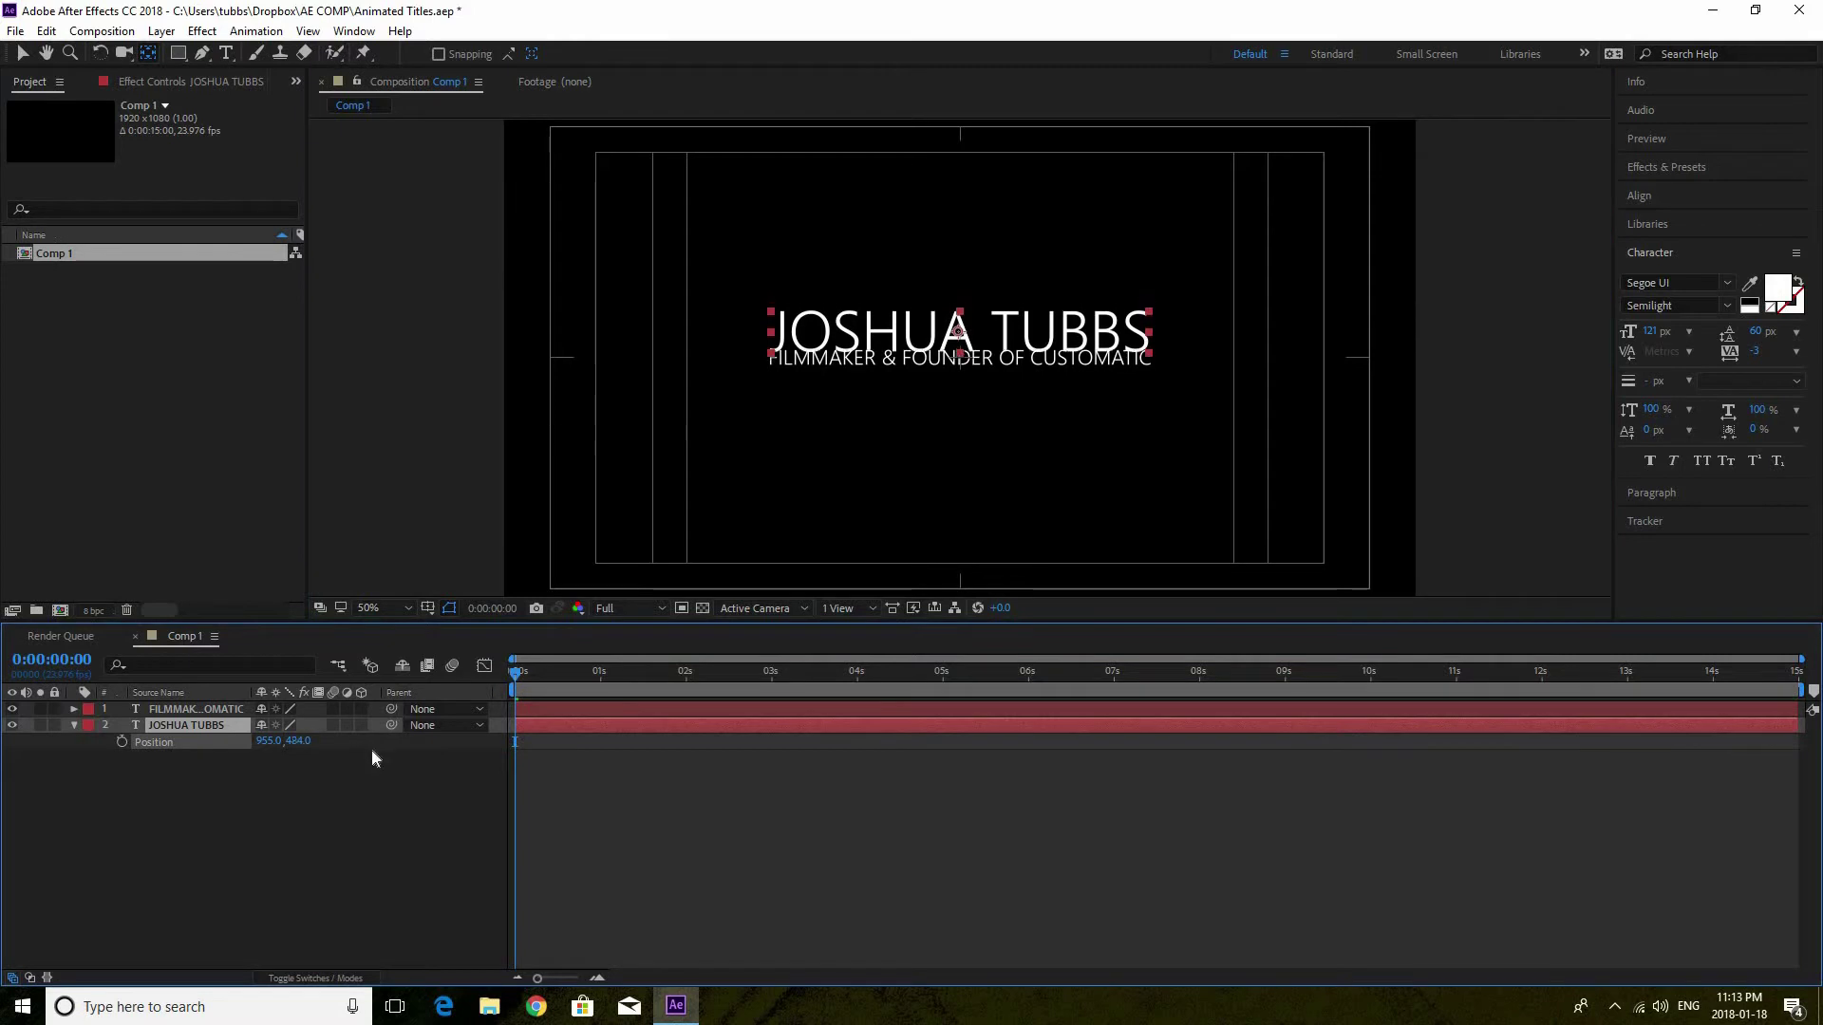
left_click(232, 709)
mouse_move(300, 741)
left_mouse_down()
mouse_move(343, 737)
mouse_move(278, 741)
left_mouse_up()
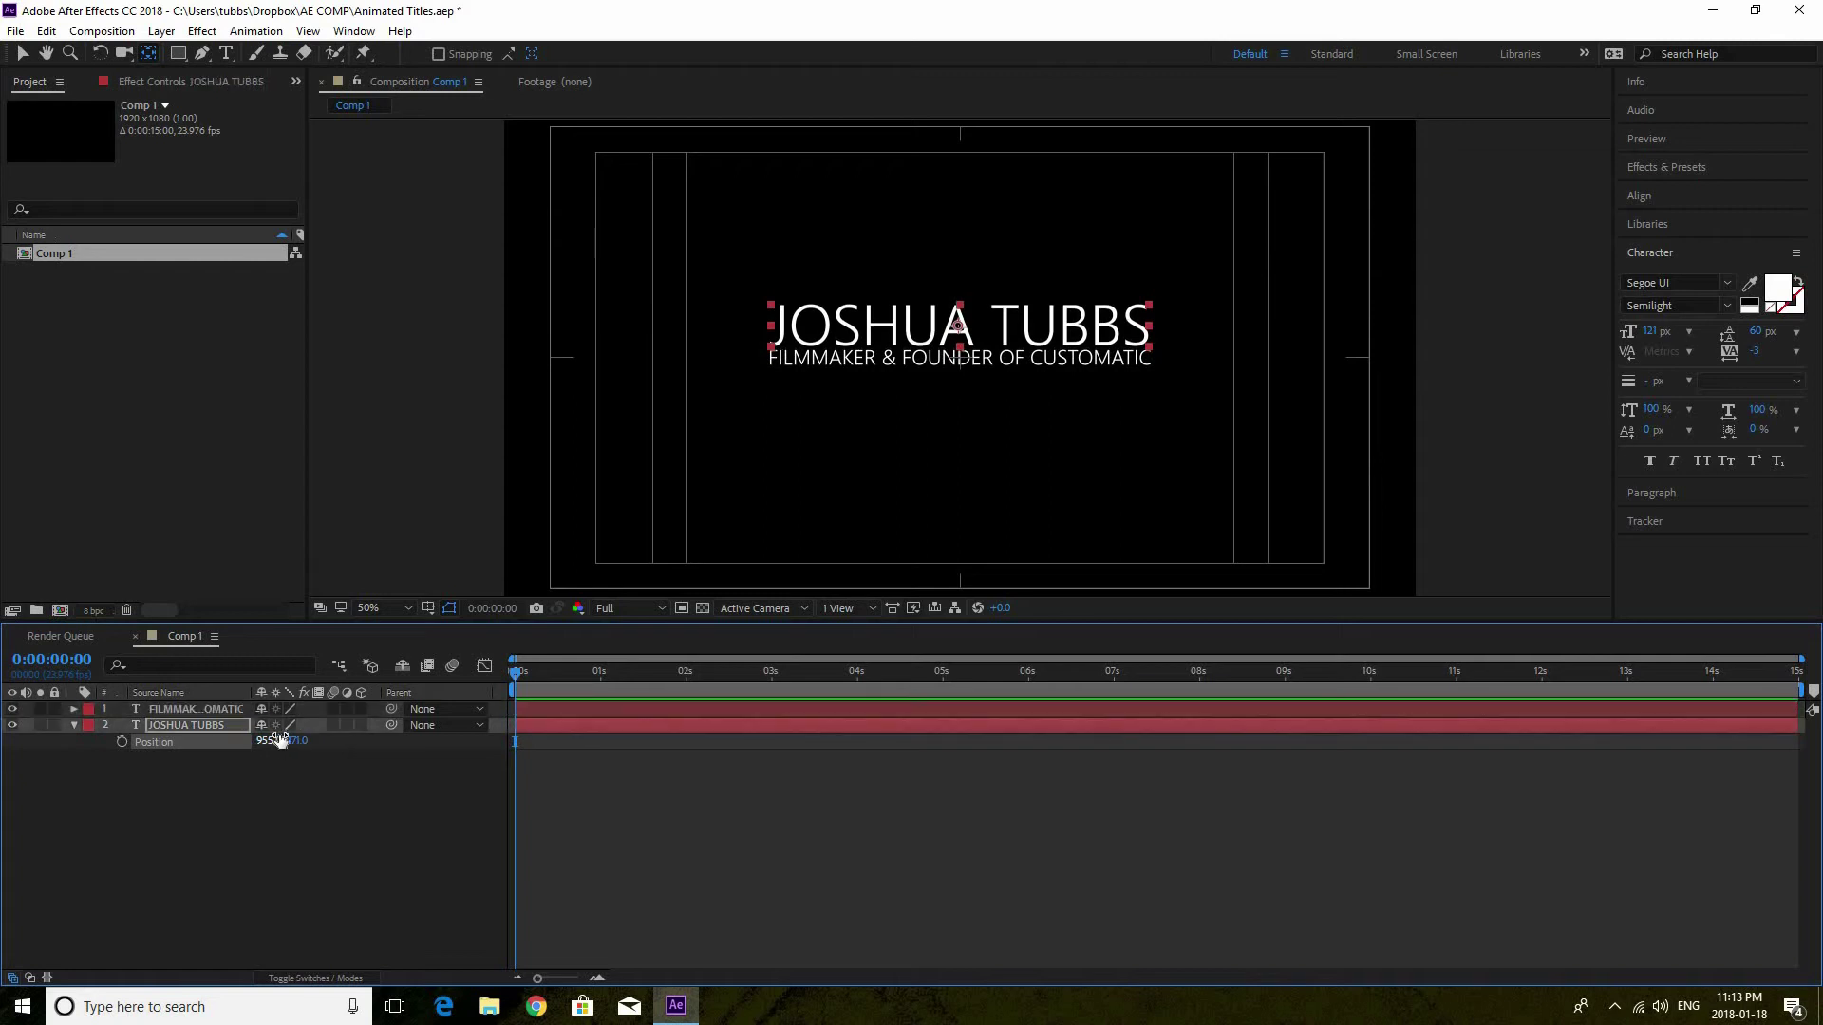
Position the subtitle at 964.0, 563.0 and the name title at 955.0, 485.0
left_click(223, 709)
key("p")
mouse_move(310, 724)
left_mouse_down()
mouse_move(328, 727)
mouse_move(305, 741)
left_mouse_up()
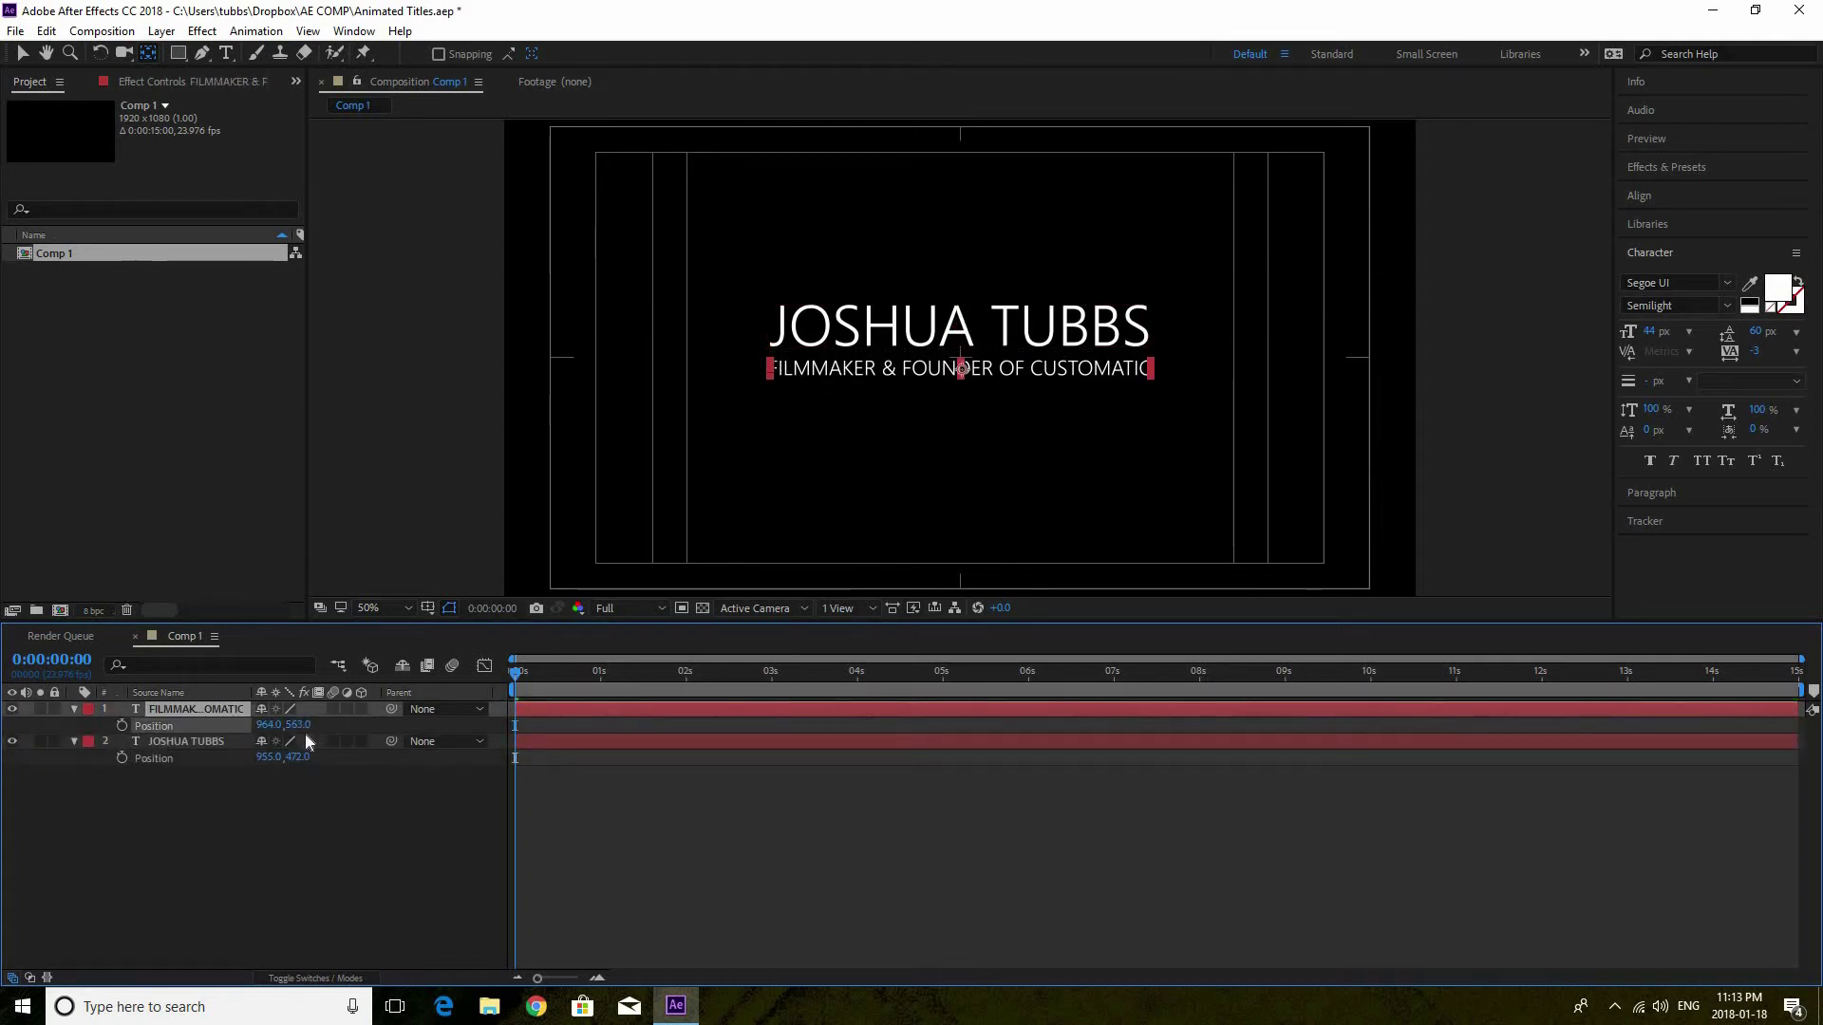
left_click(202, 745)
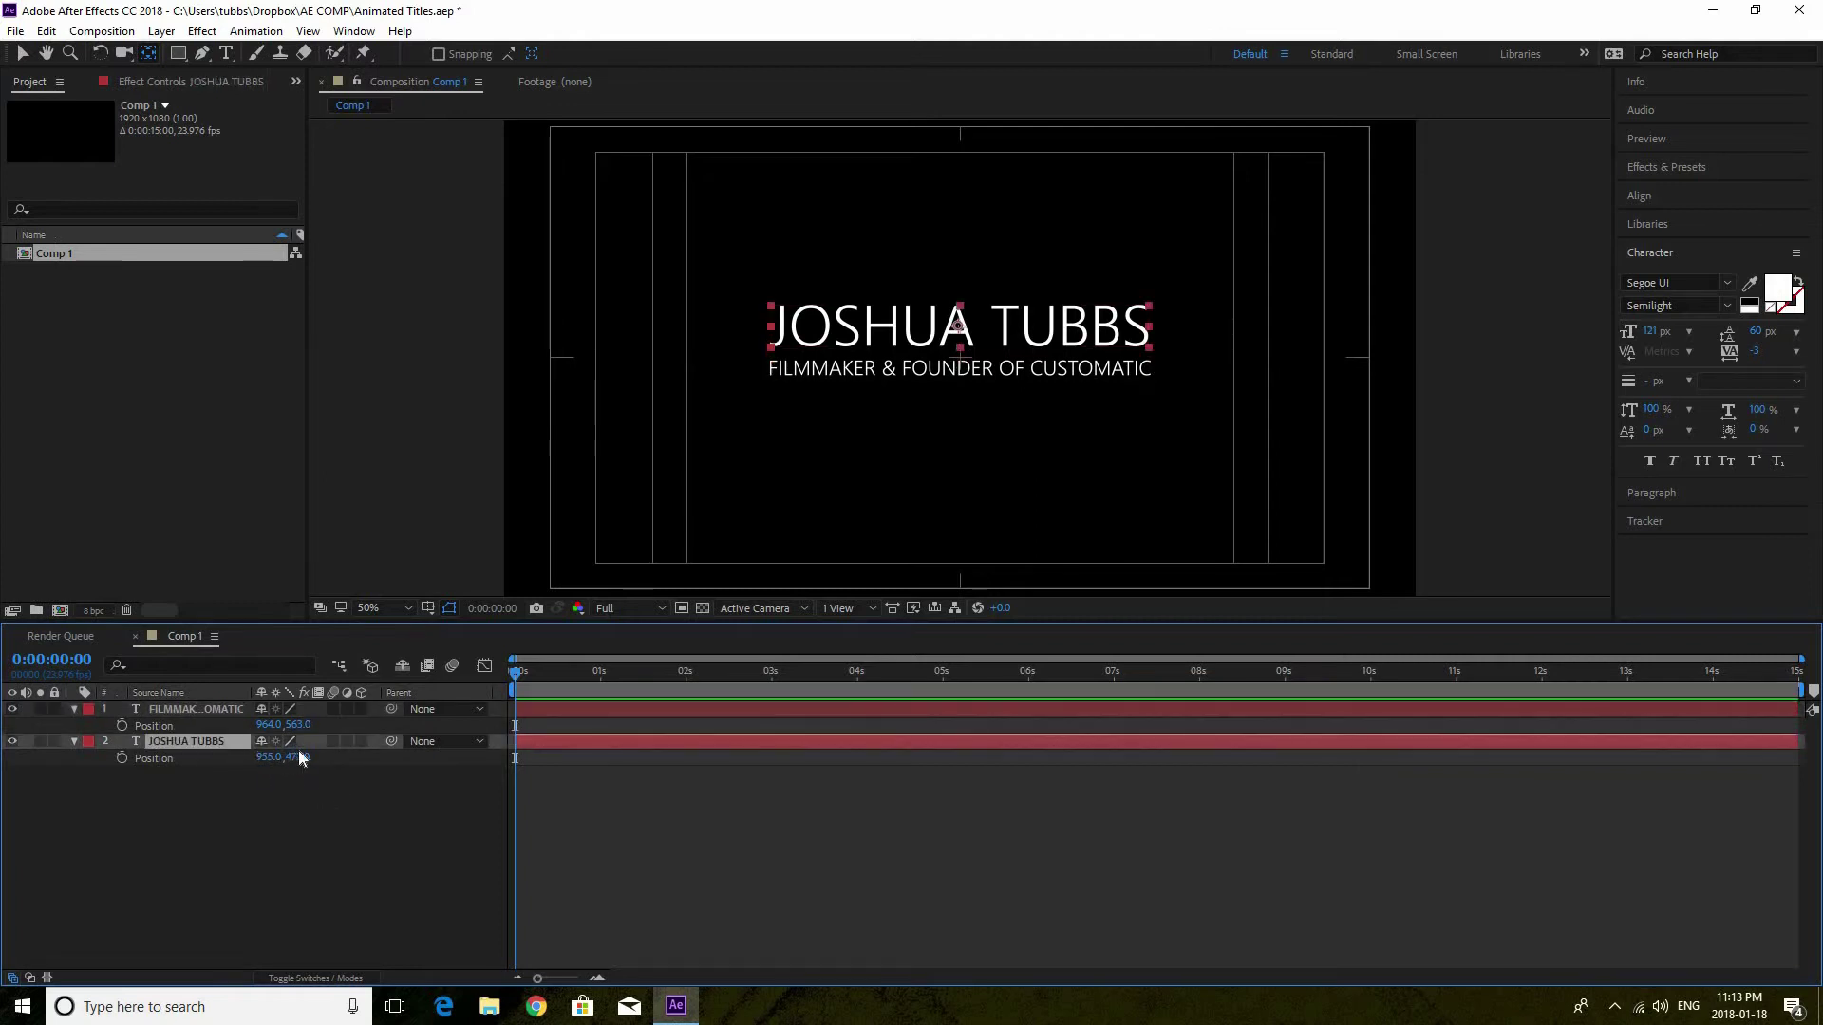
left_click_drag(309, 756, 543, 646)
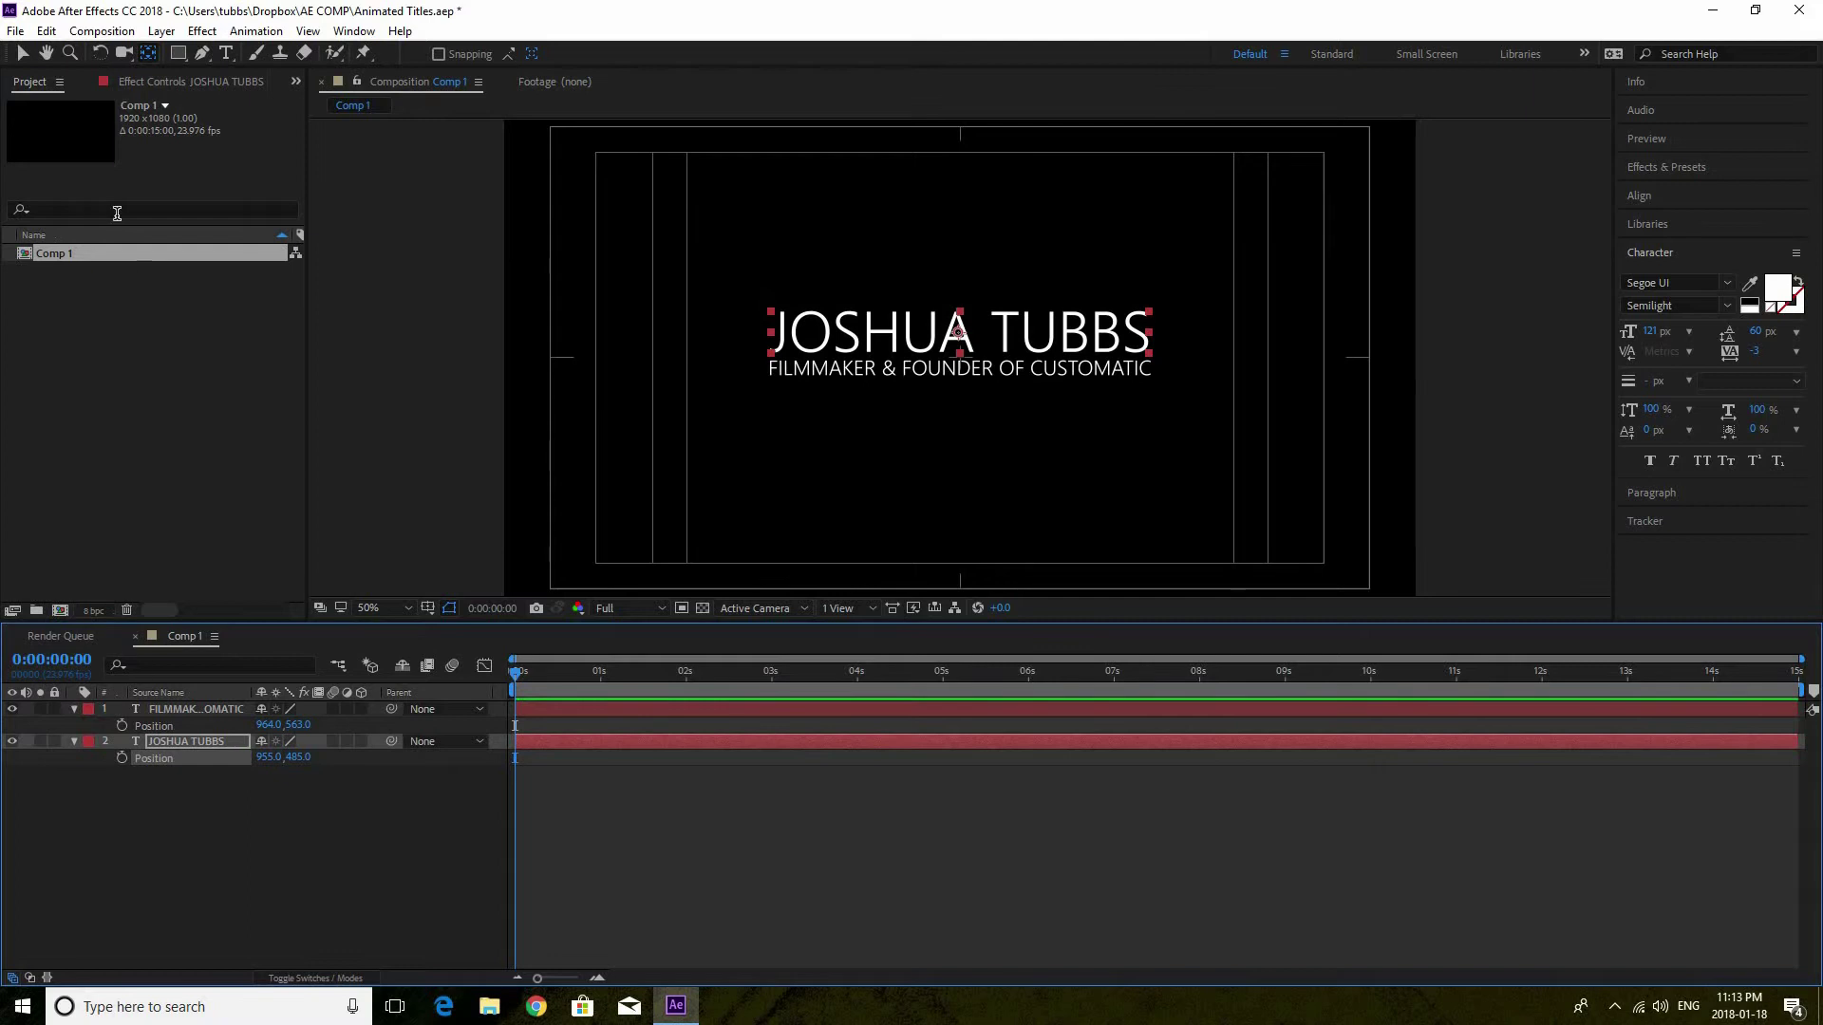
left_click(17, 55)
left_click(363, 306)
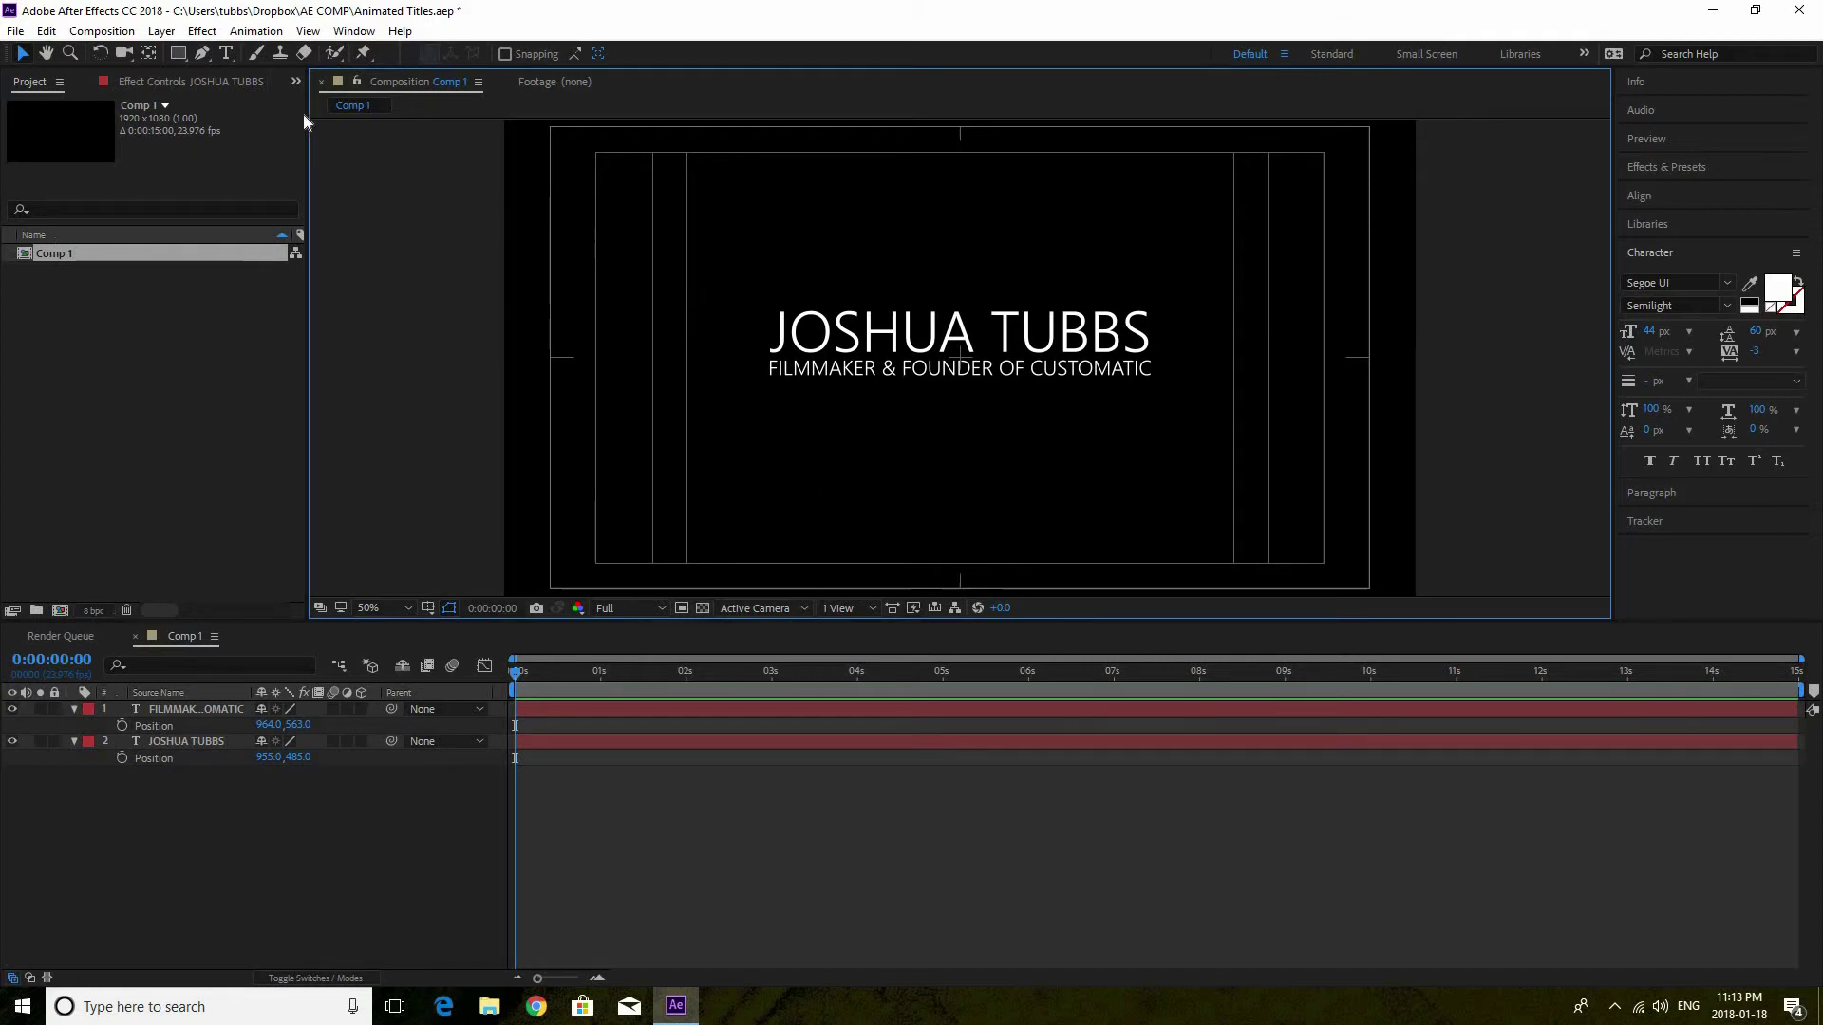
Add a new shape layer and draw a two-point vertical line left of the title
left_click(161, 31)
mouse_move(190, 52)
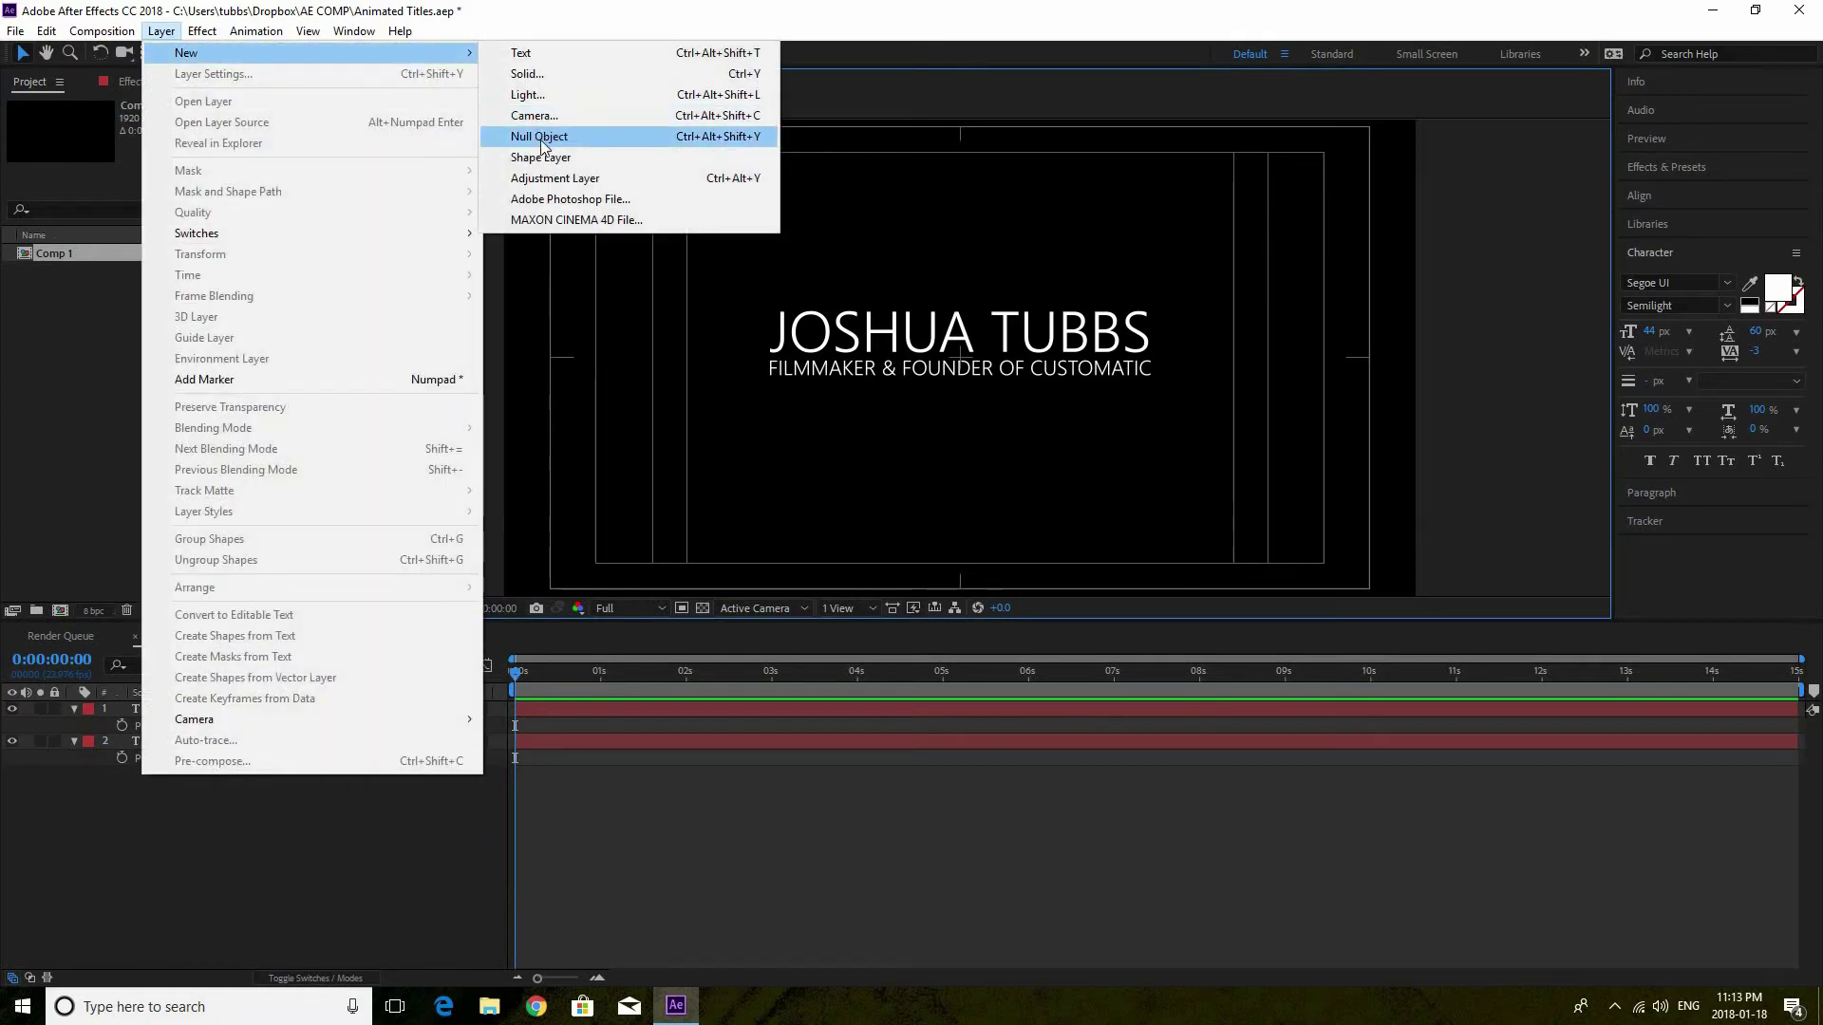
left_click(536, 155)
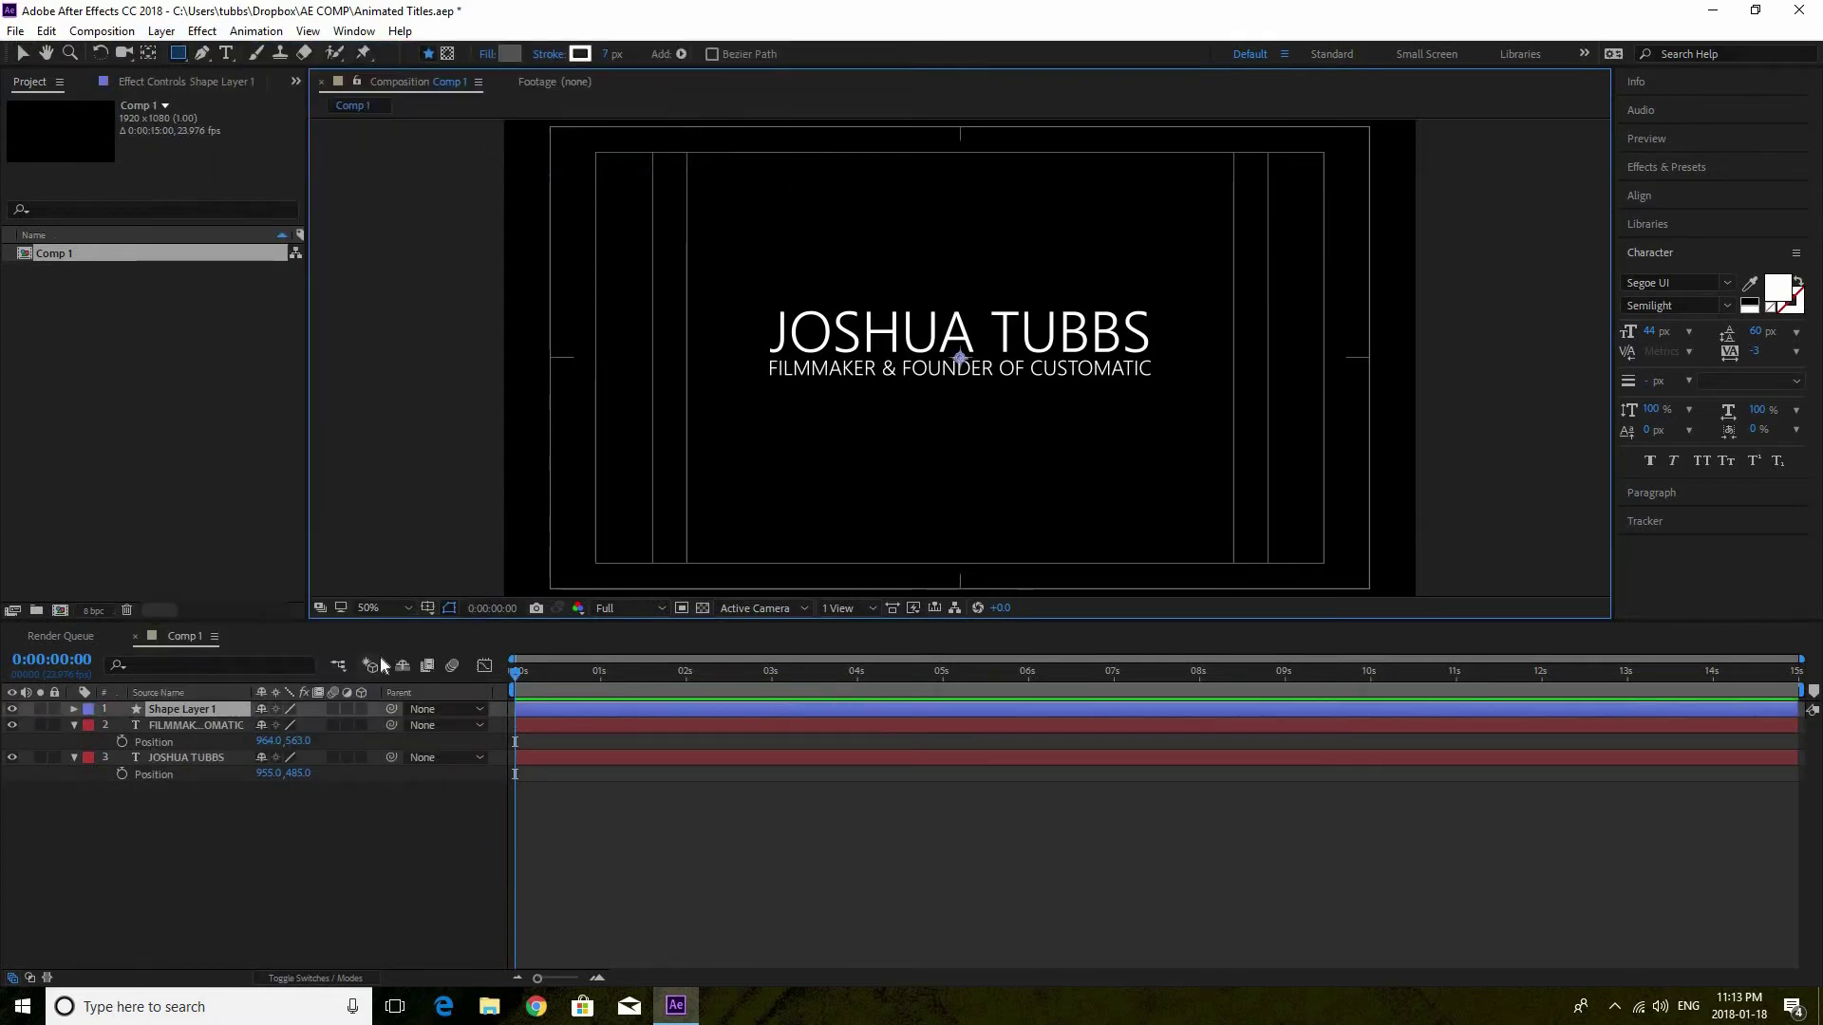
left_click(200, 55)
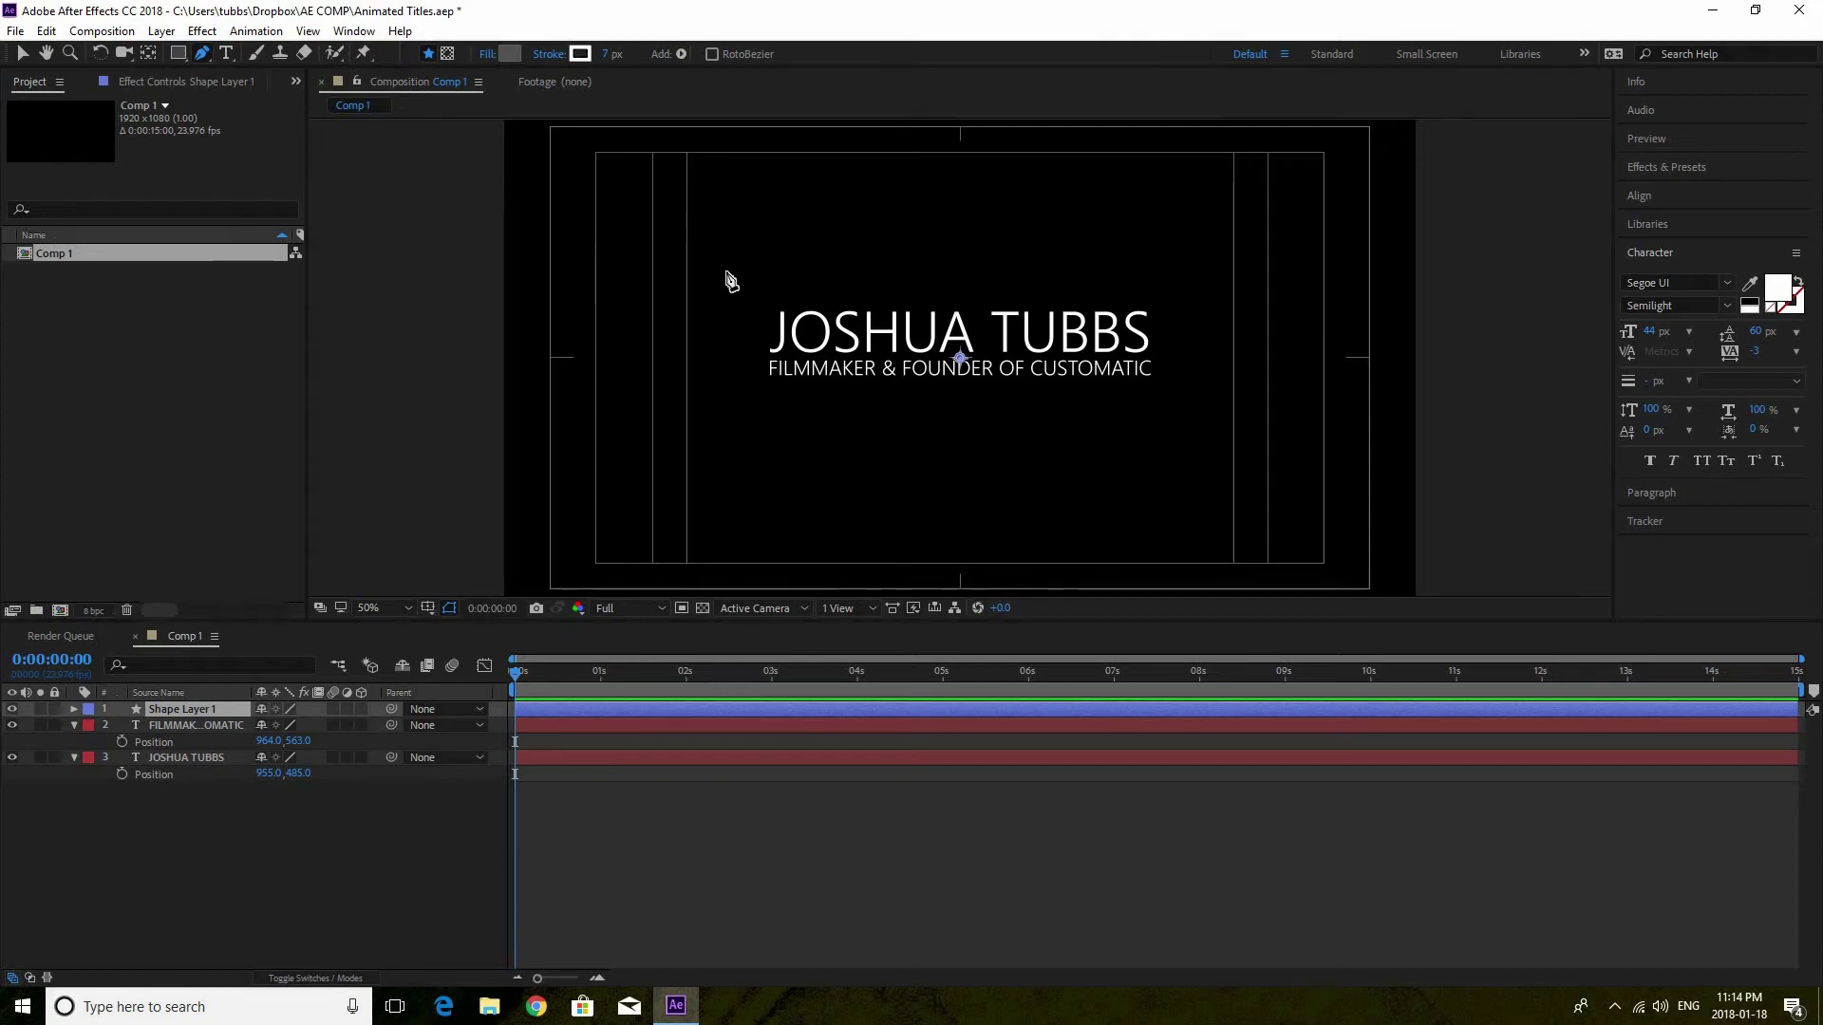
left_click(727, 272)
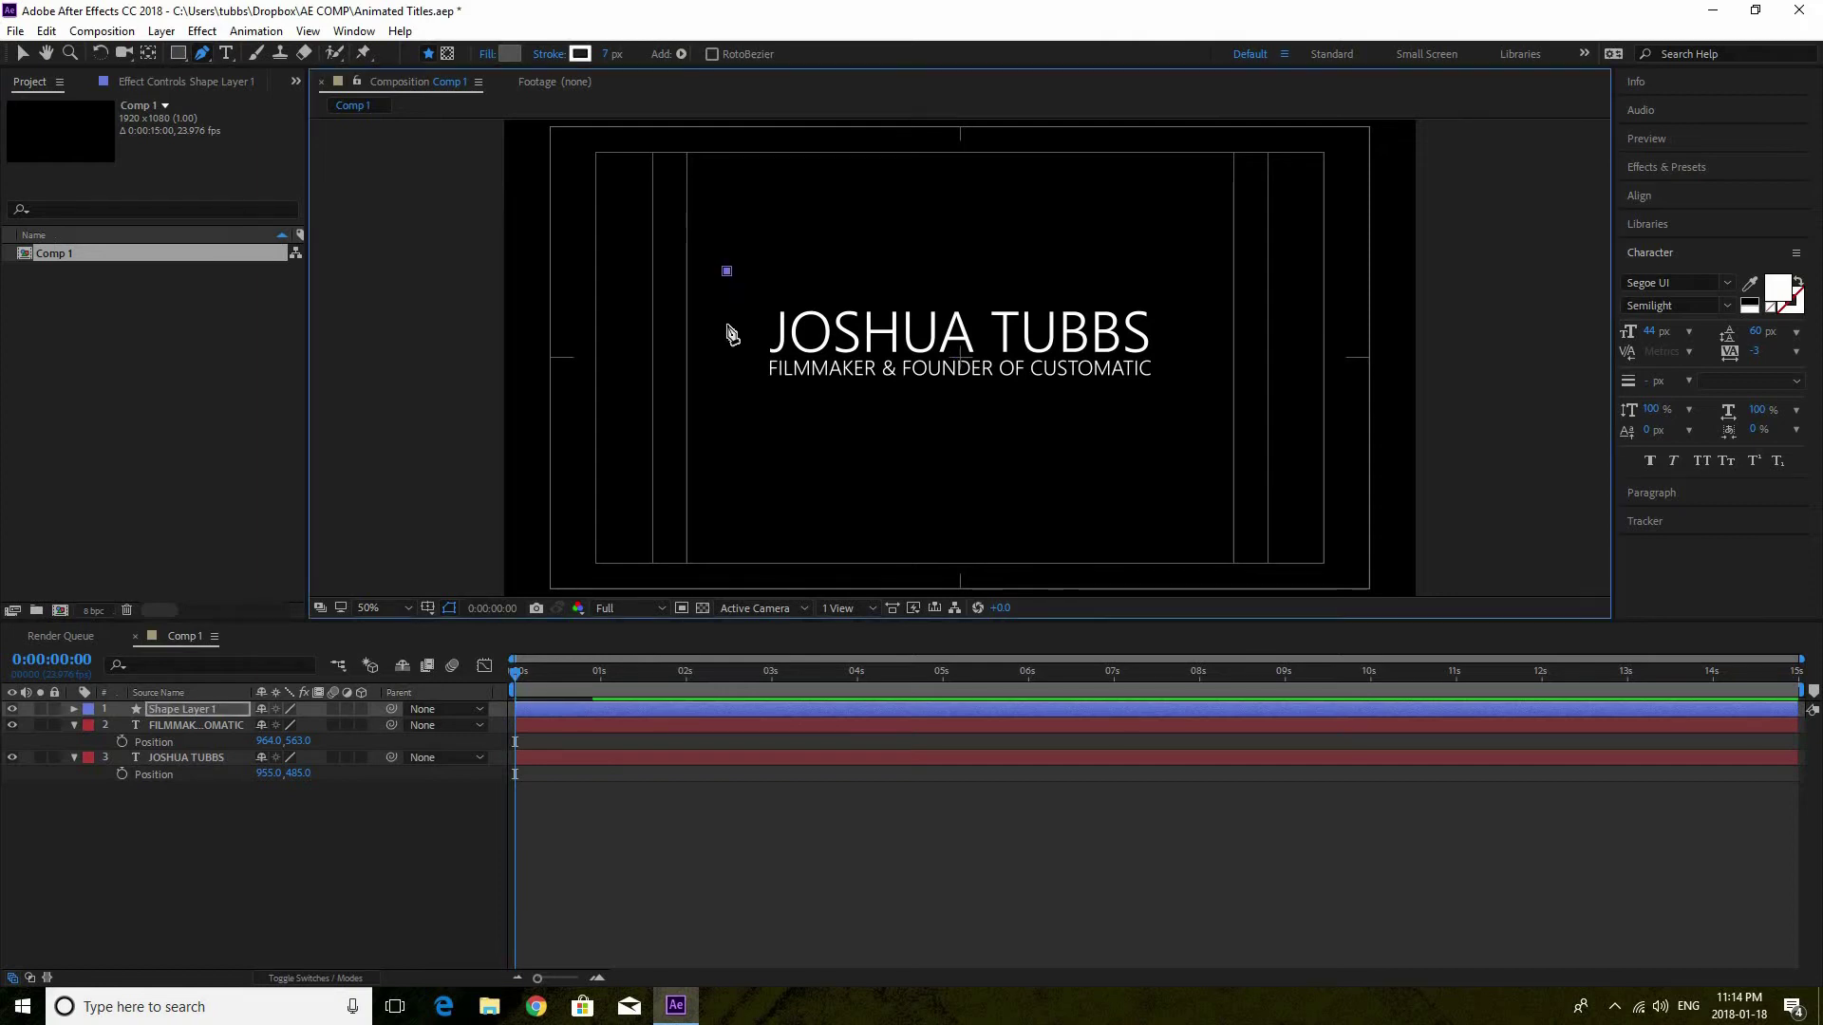
left_click(727, 397)
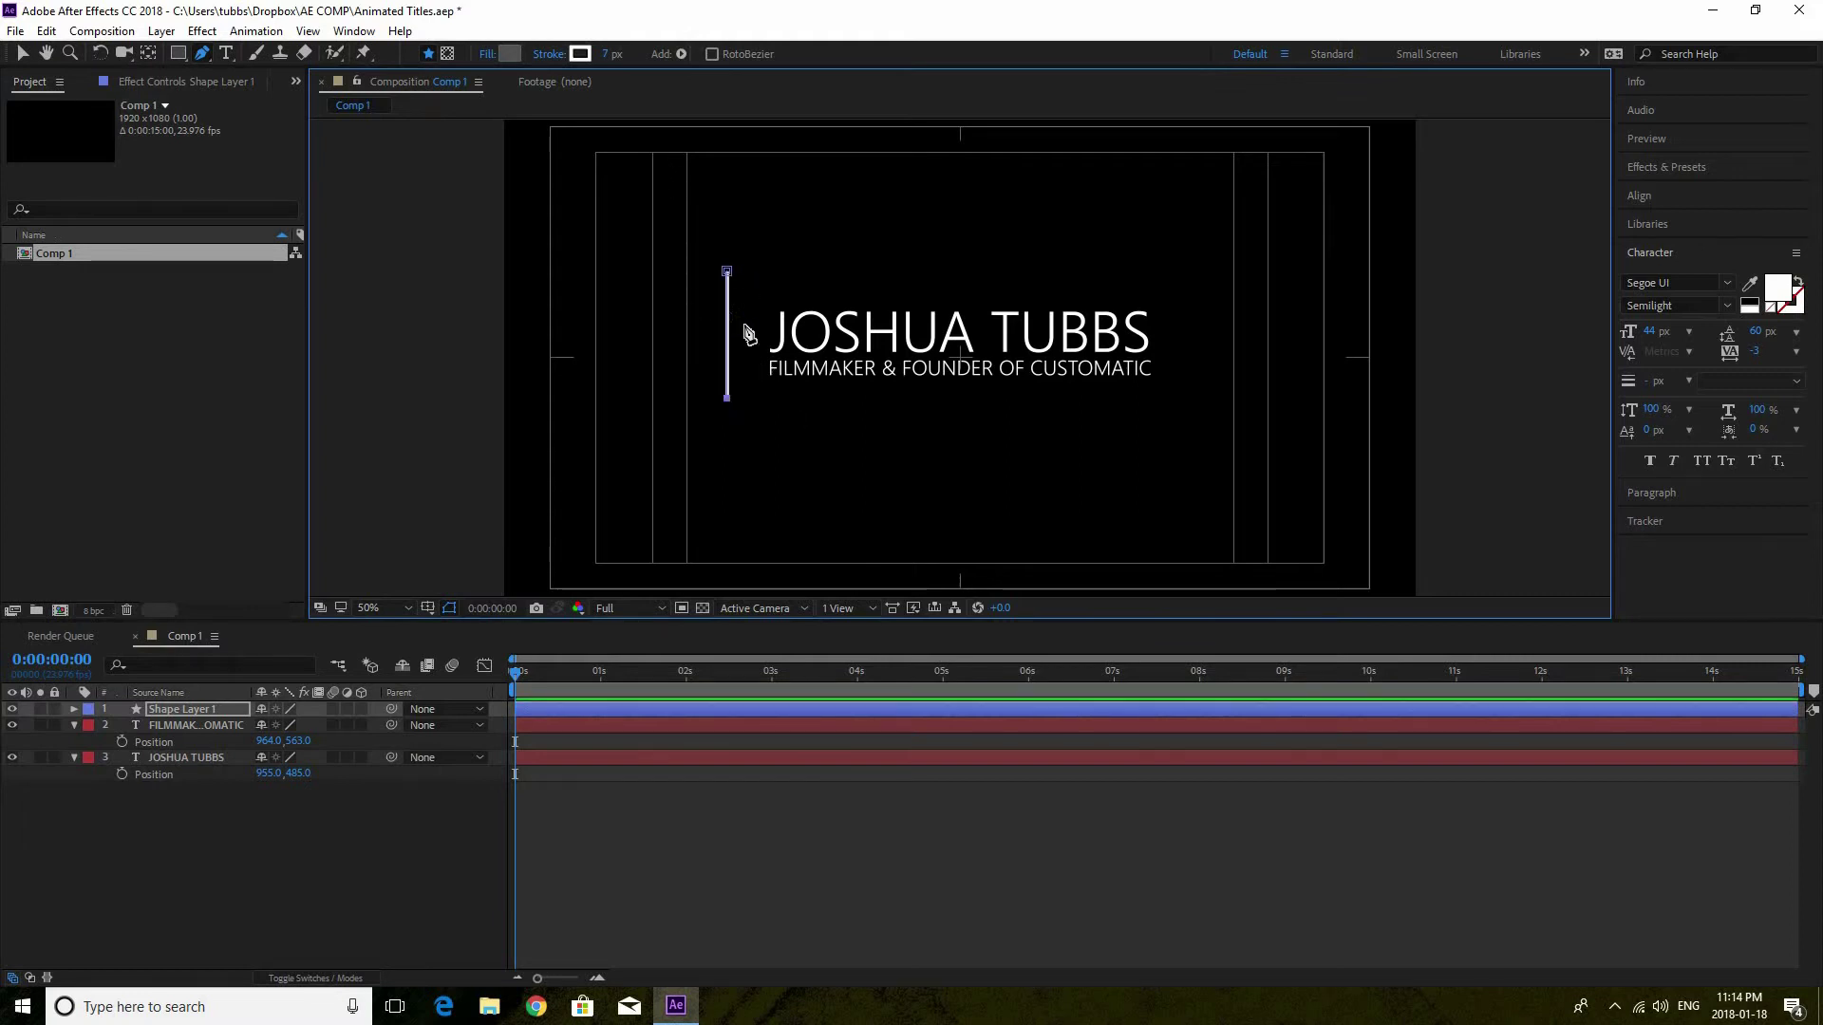
Set the line's stroke width to 5 px and deselect it
left_click(611, 55)
type("4")
key("Return")
left_click_drag(609, 65, 613, 65)
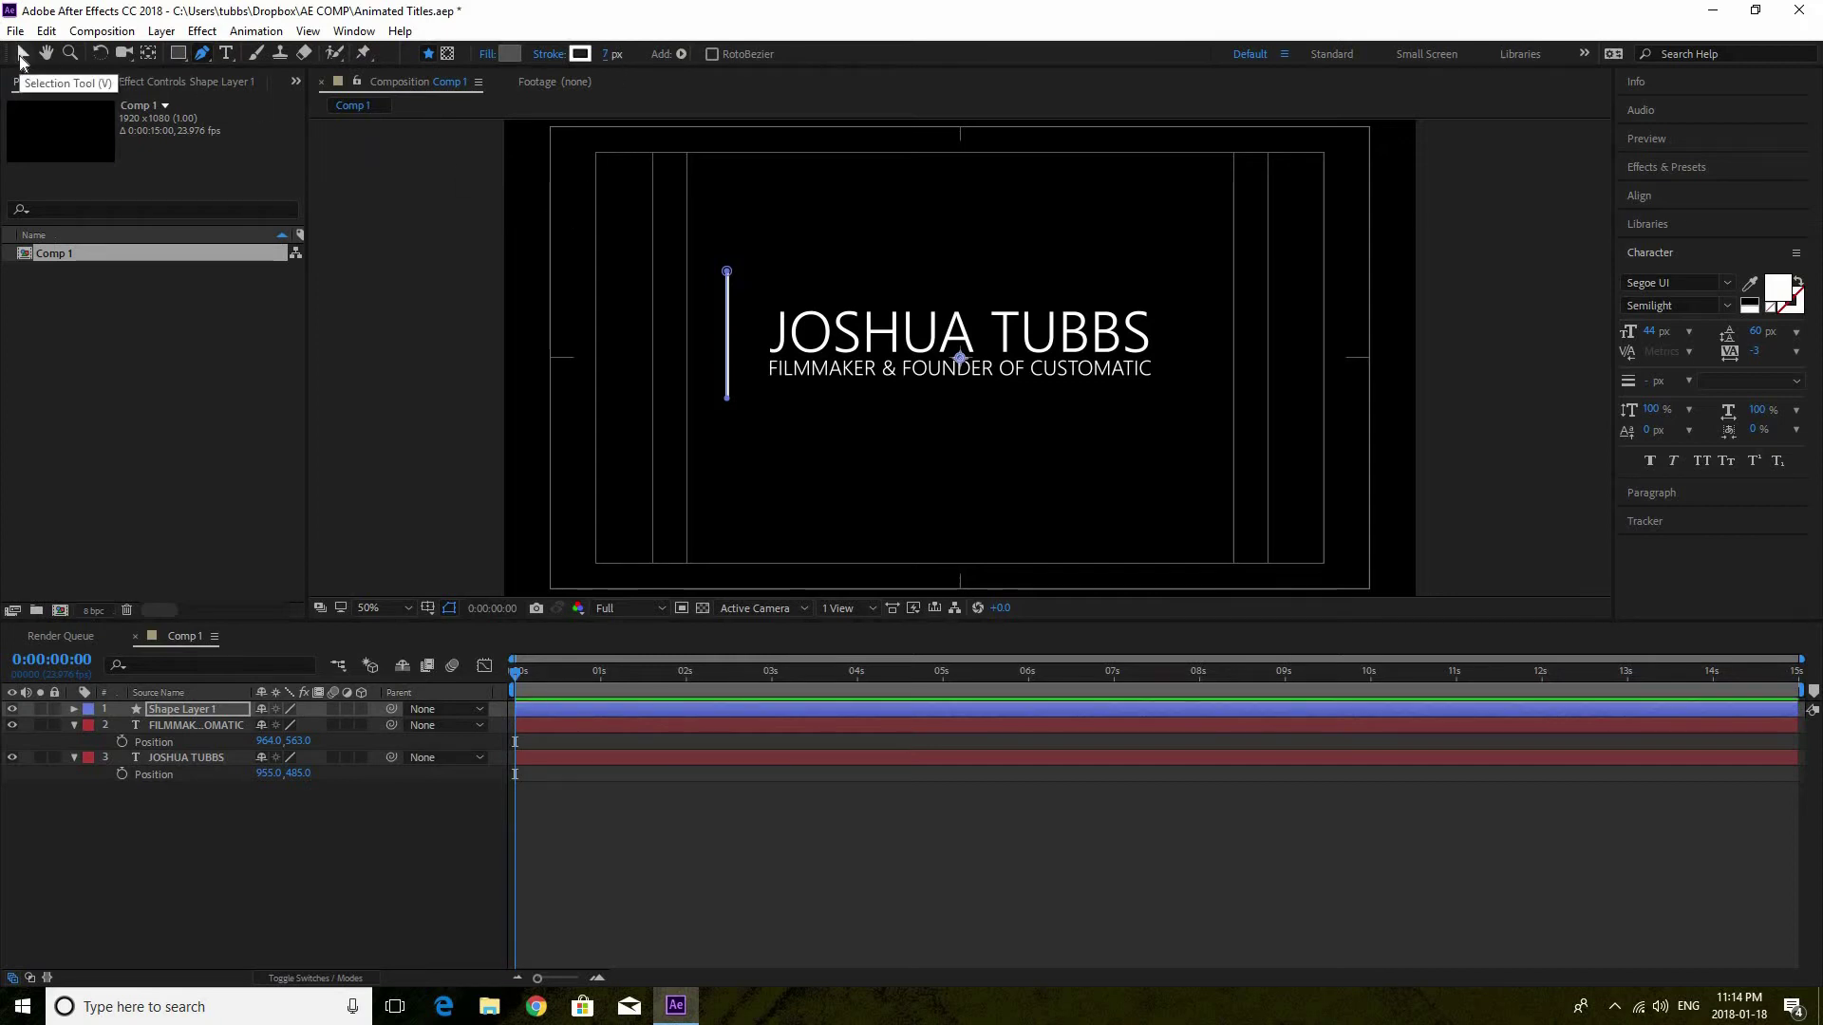
left_click(22, 60)
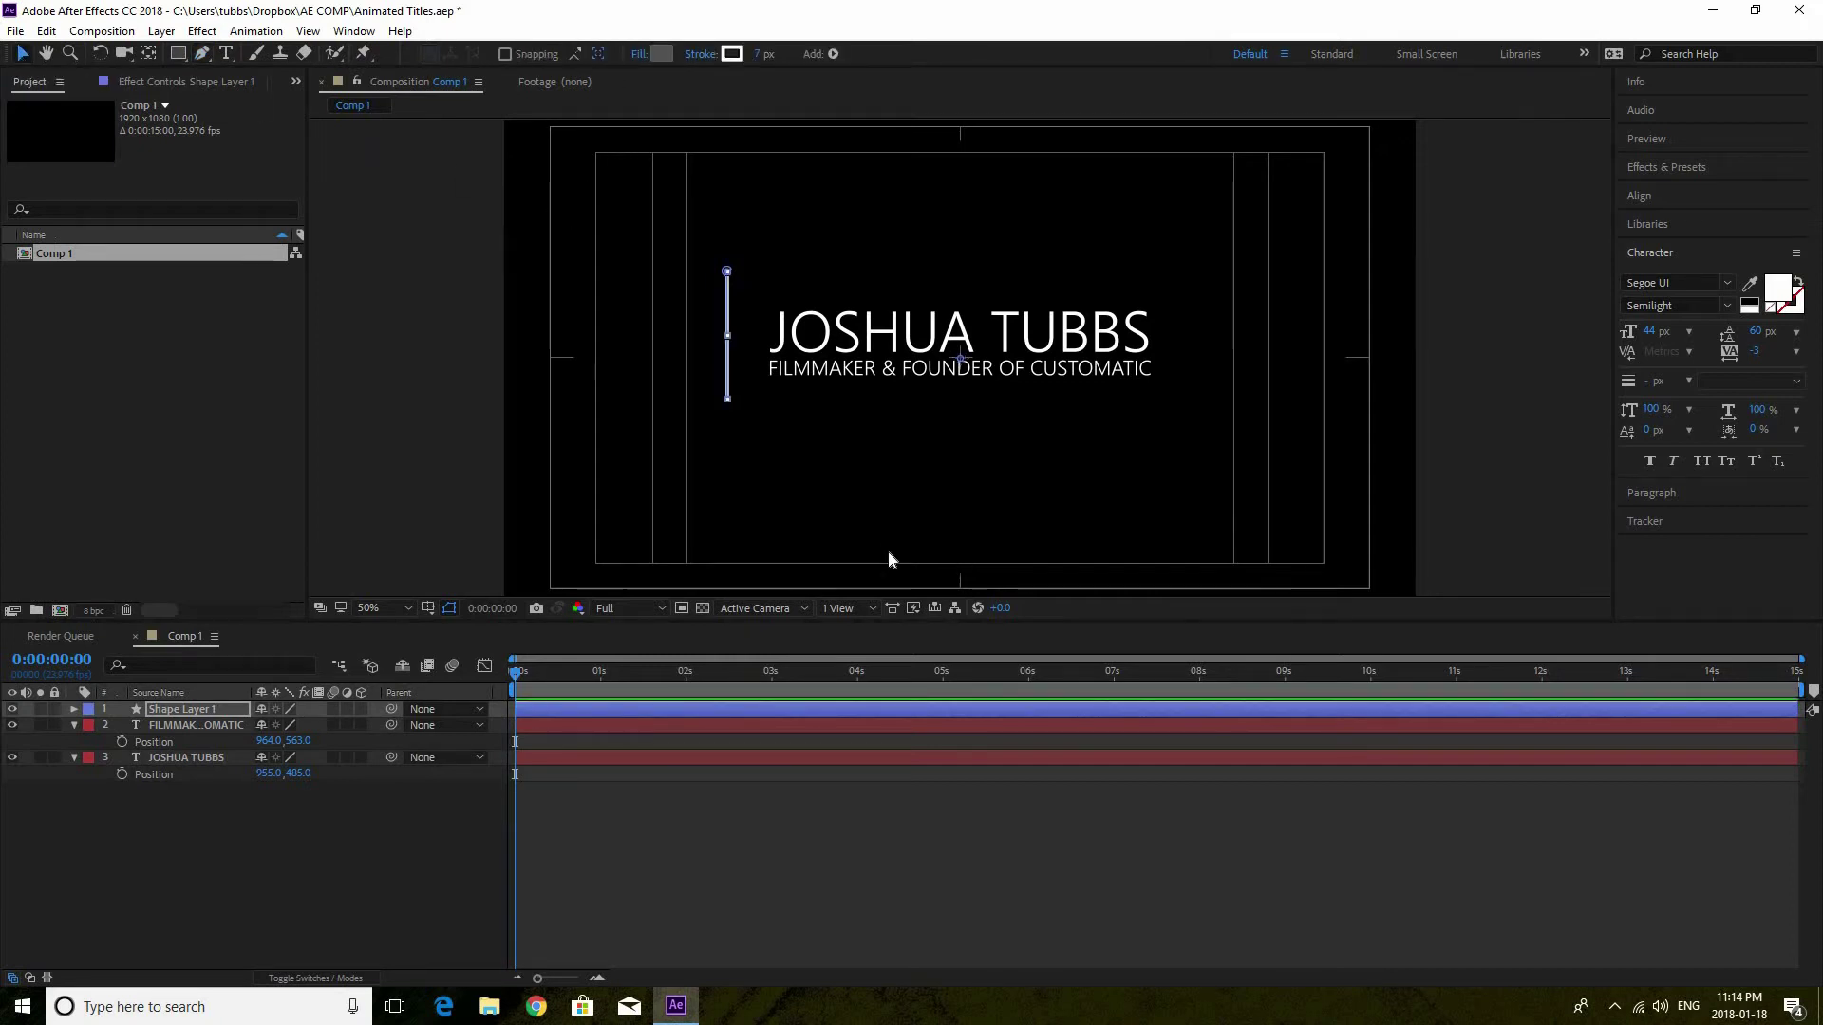
left_click(761, 448)
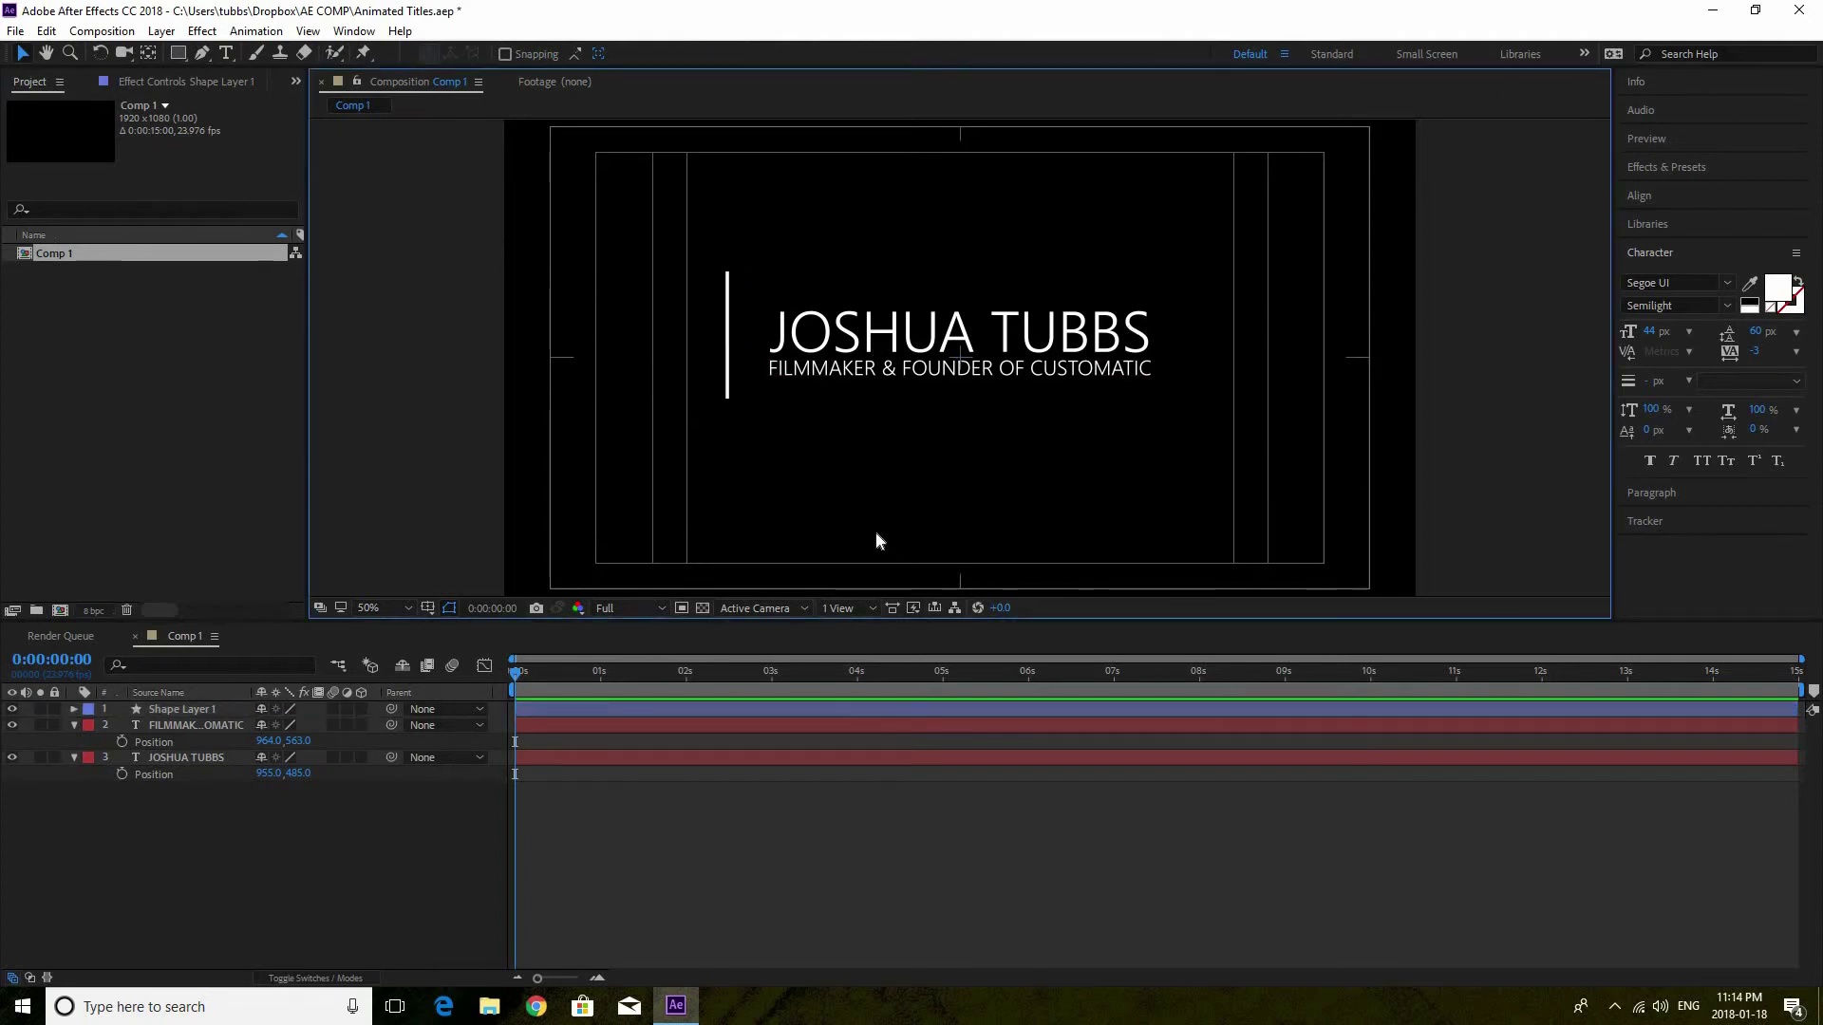
Lower Shape Layer 1 slightly and place its anchor point at the line's centre
left_click(165, 709)
key("p")
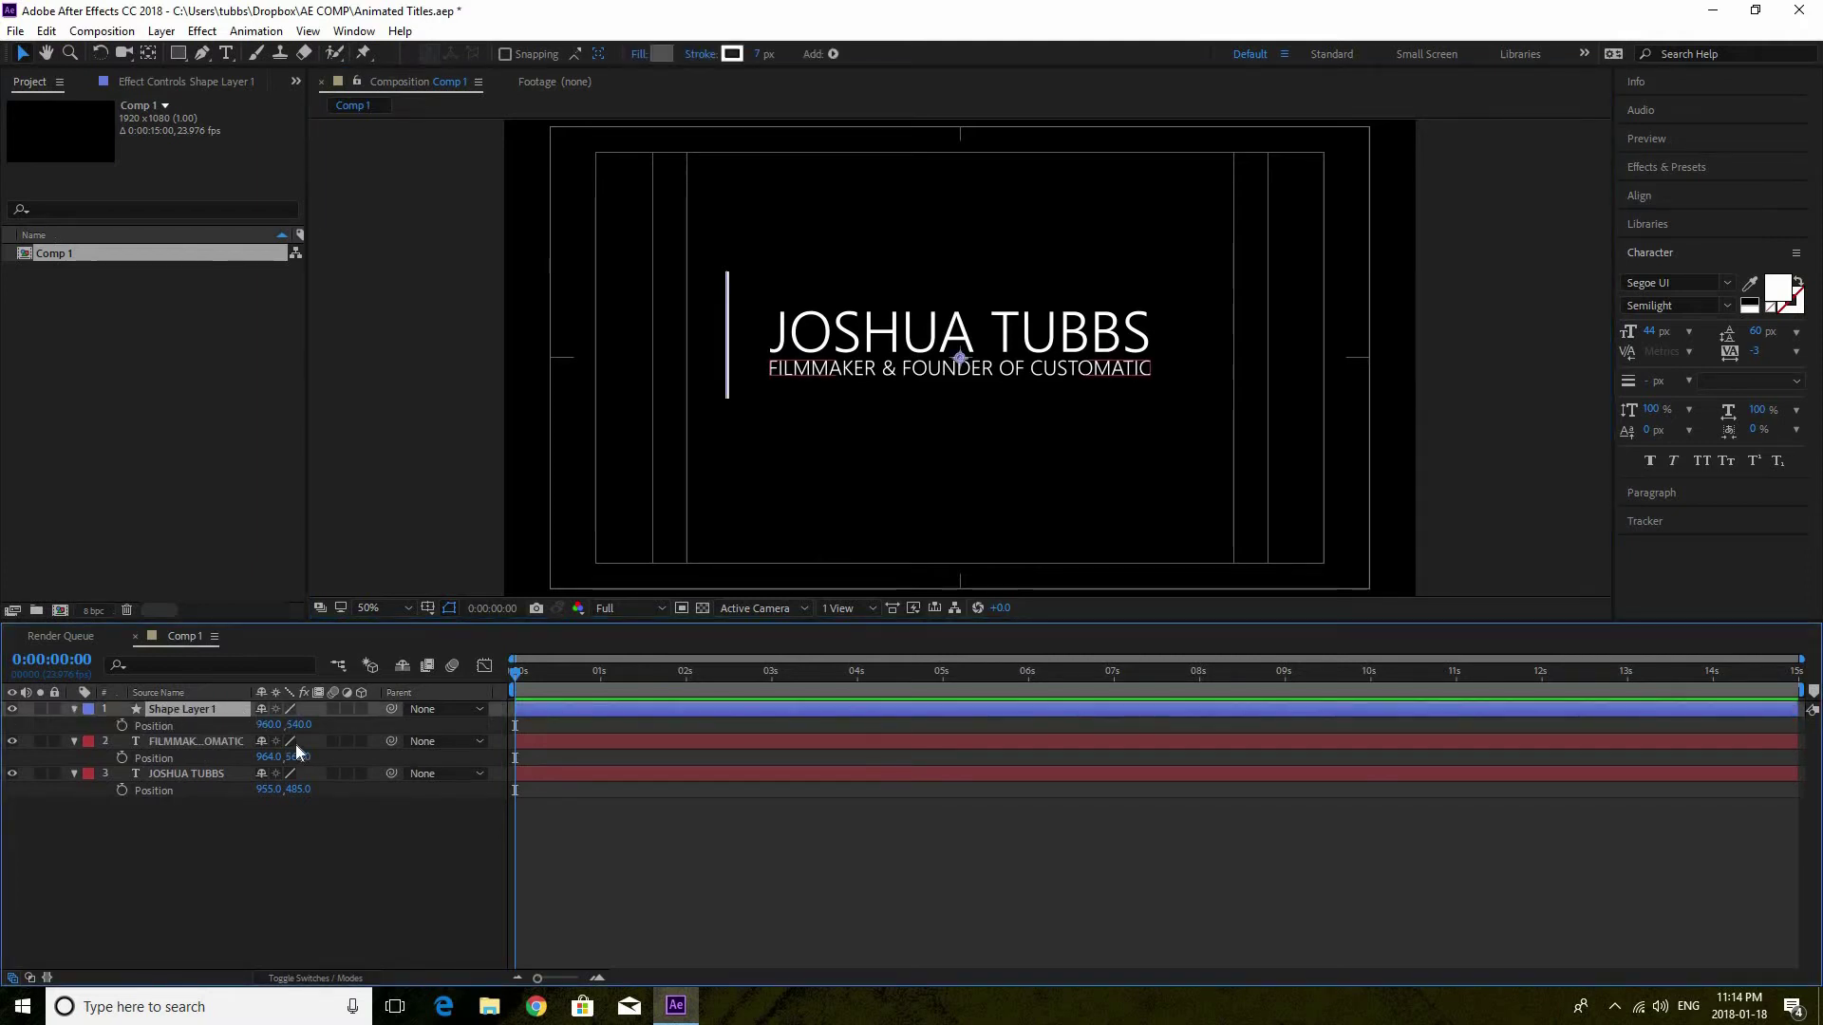
left_click_drag(305, 724, 318, 724)
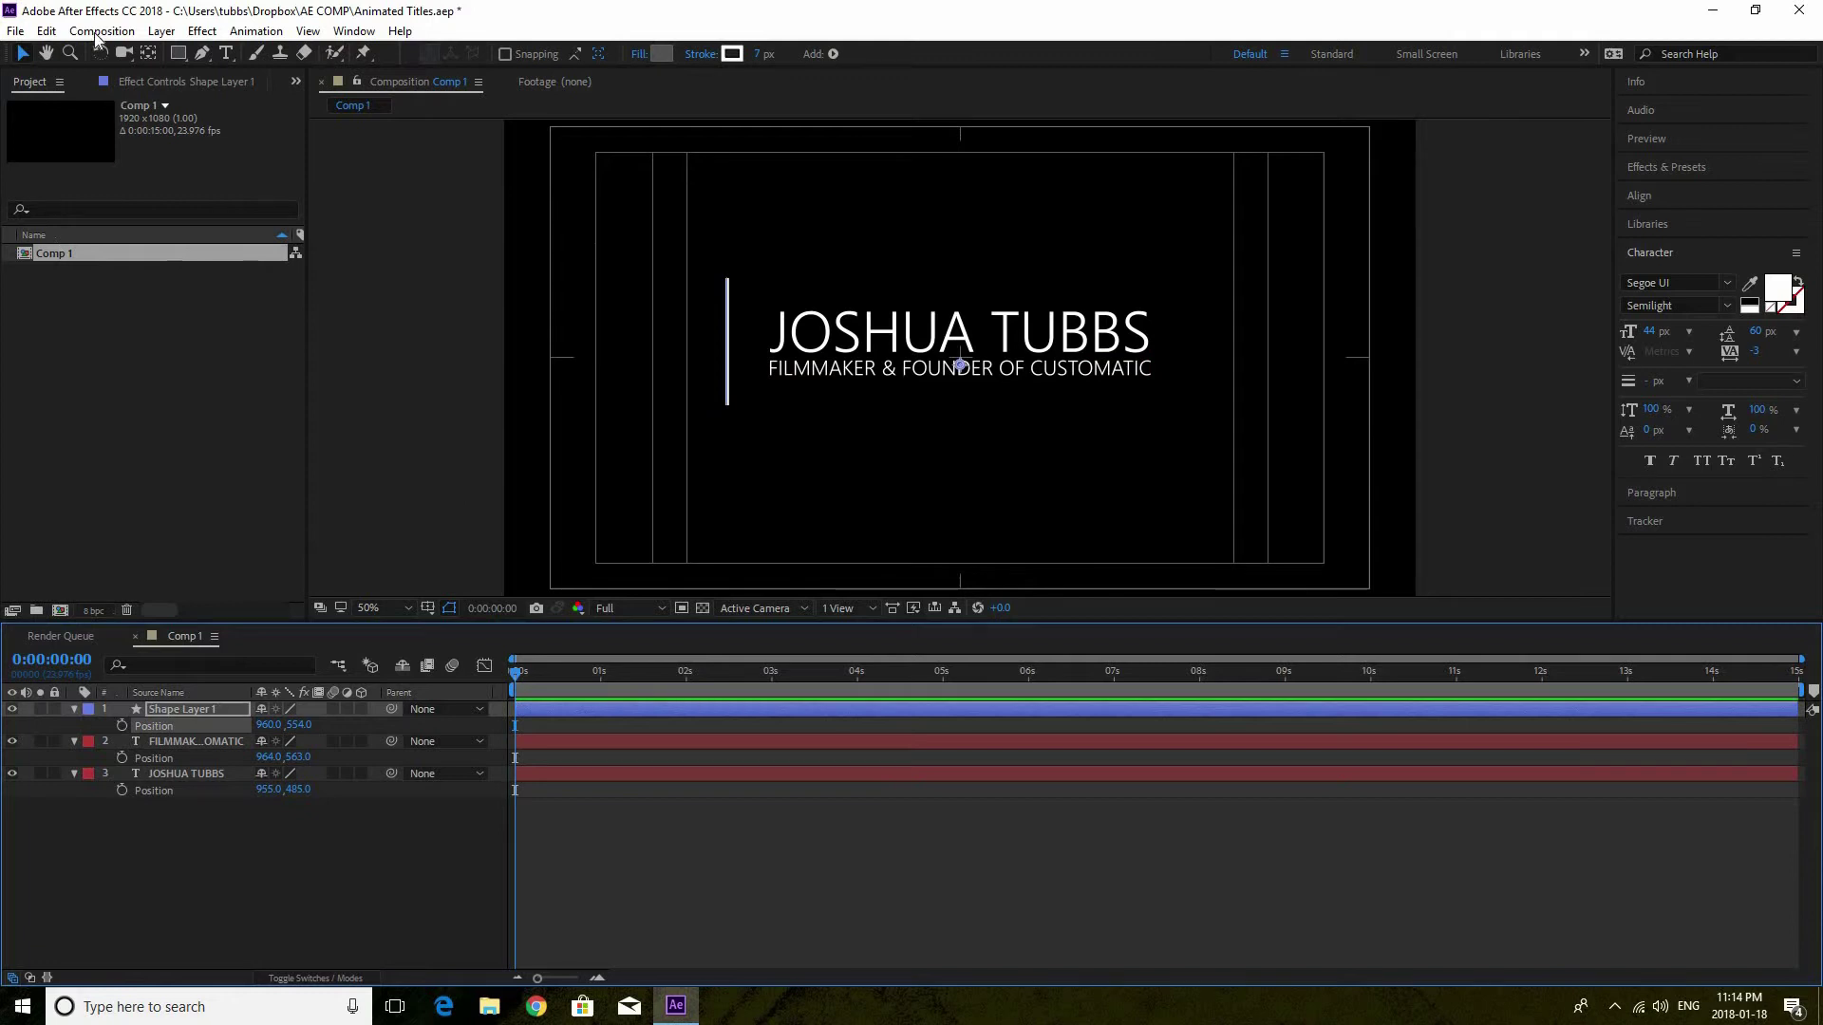
left_click(148, 53)
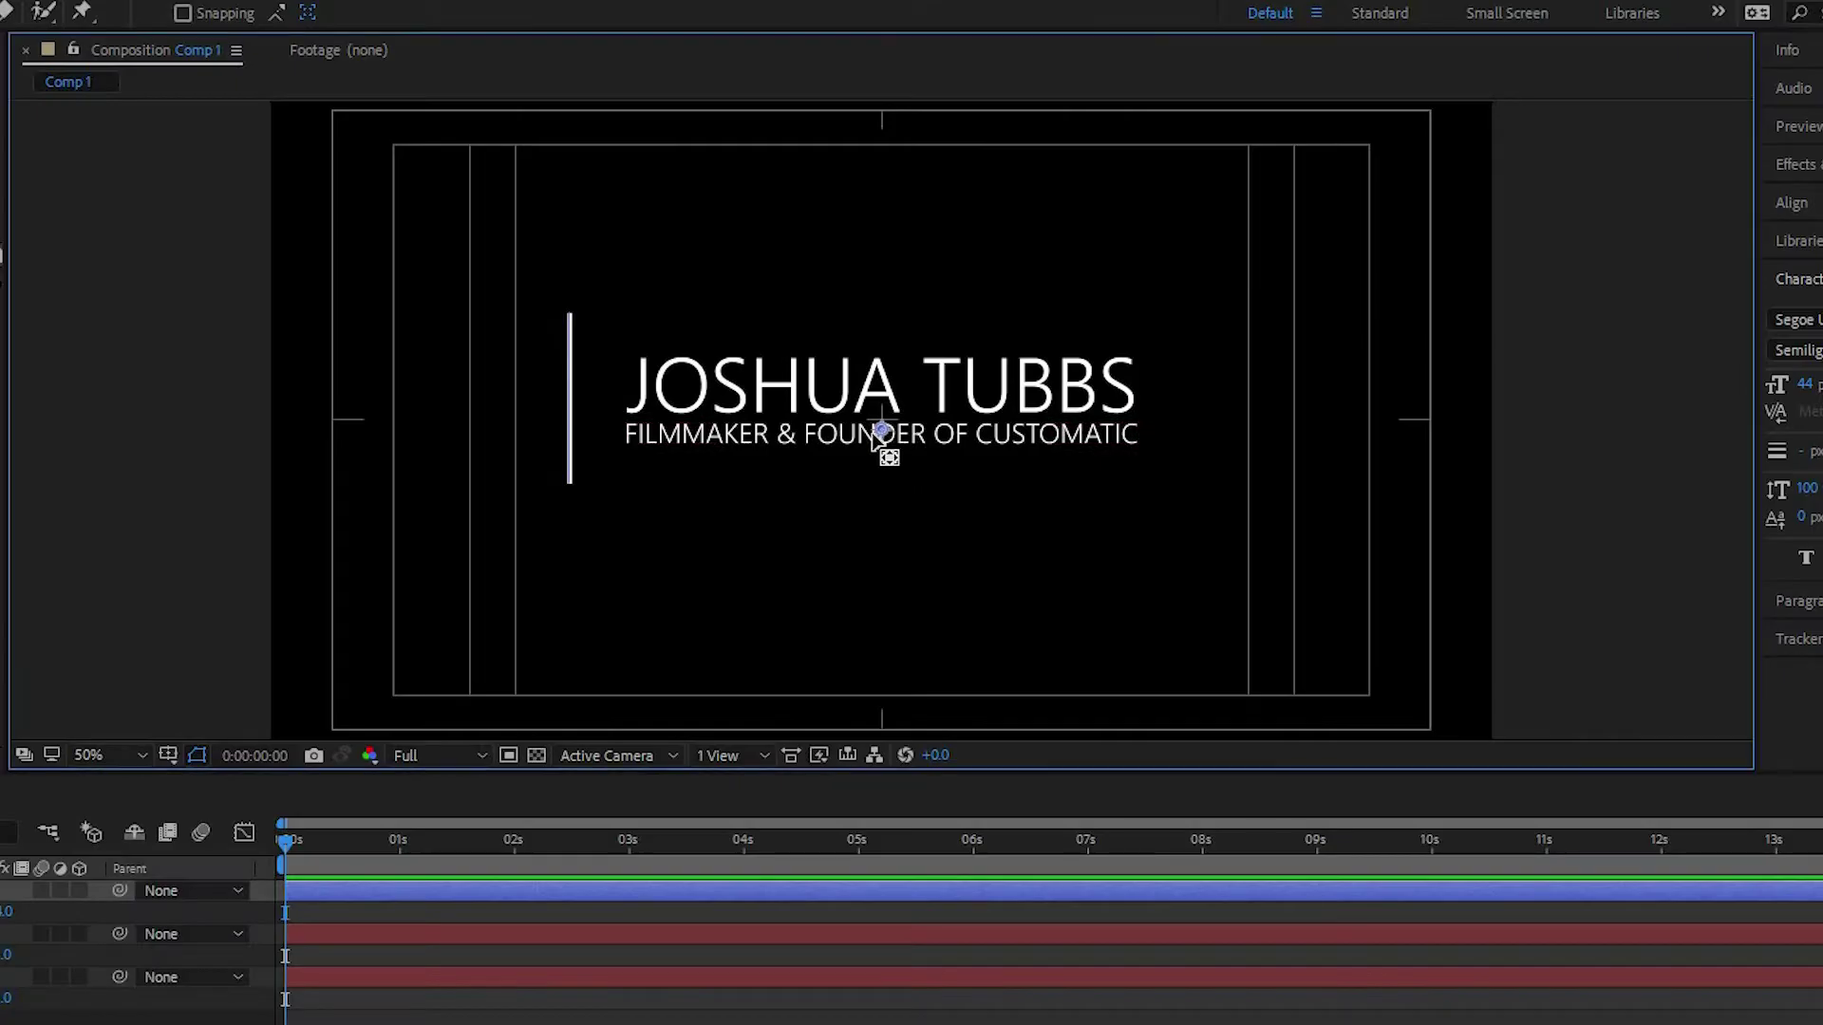
left_click_drag(961, 371, 773, 350)
left_click_drag(634, 410, 571, 397)
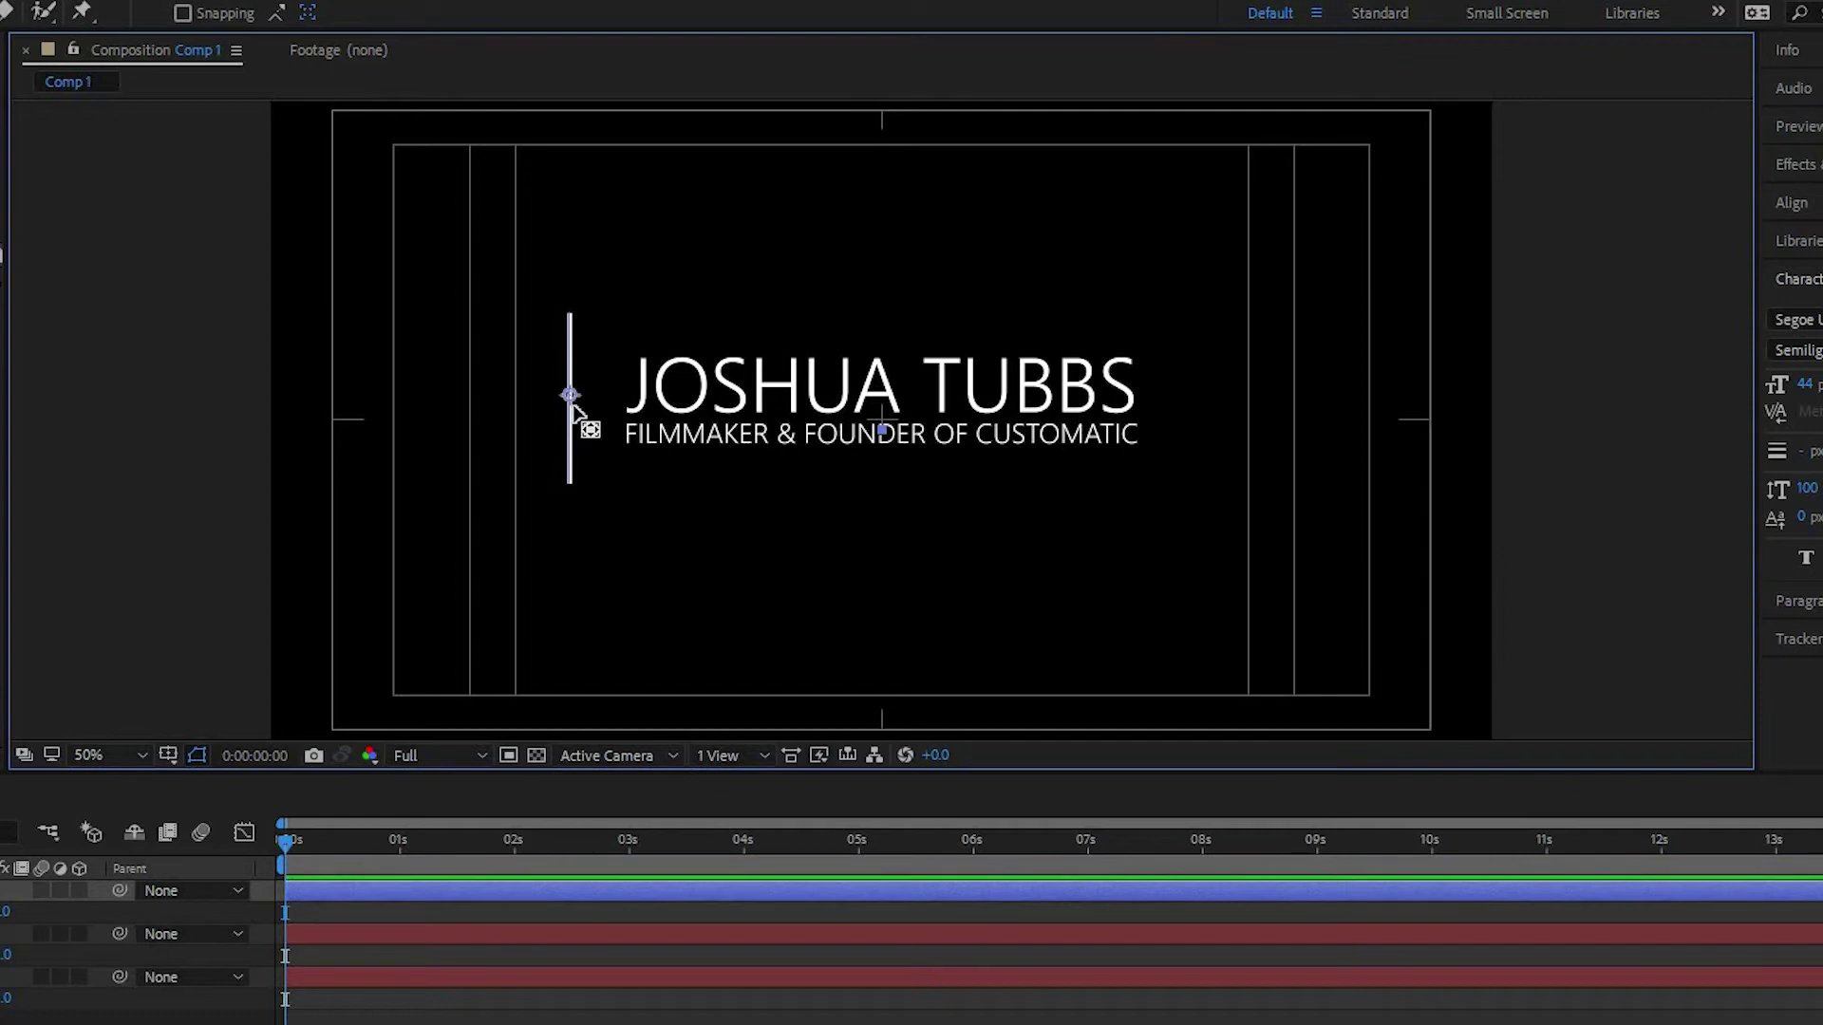
left_click_drag(571, 394, 576, 399)
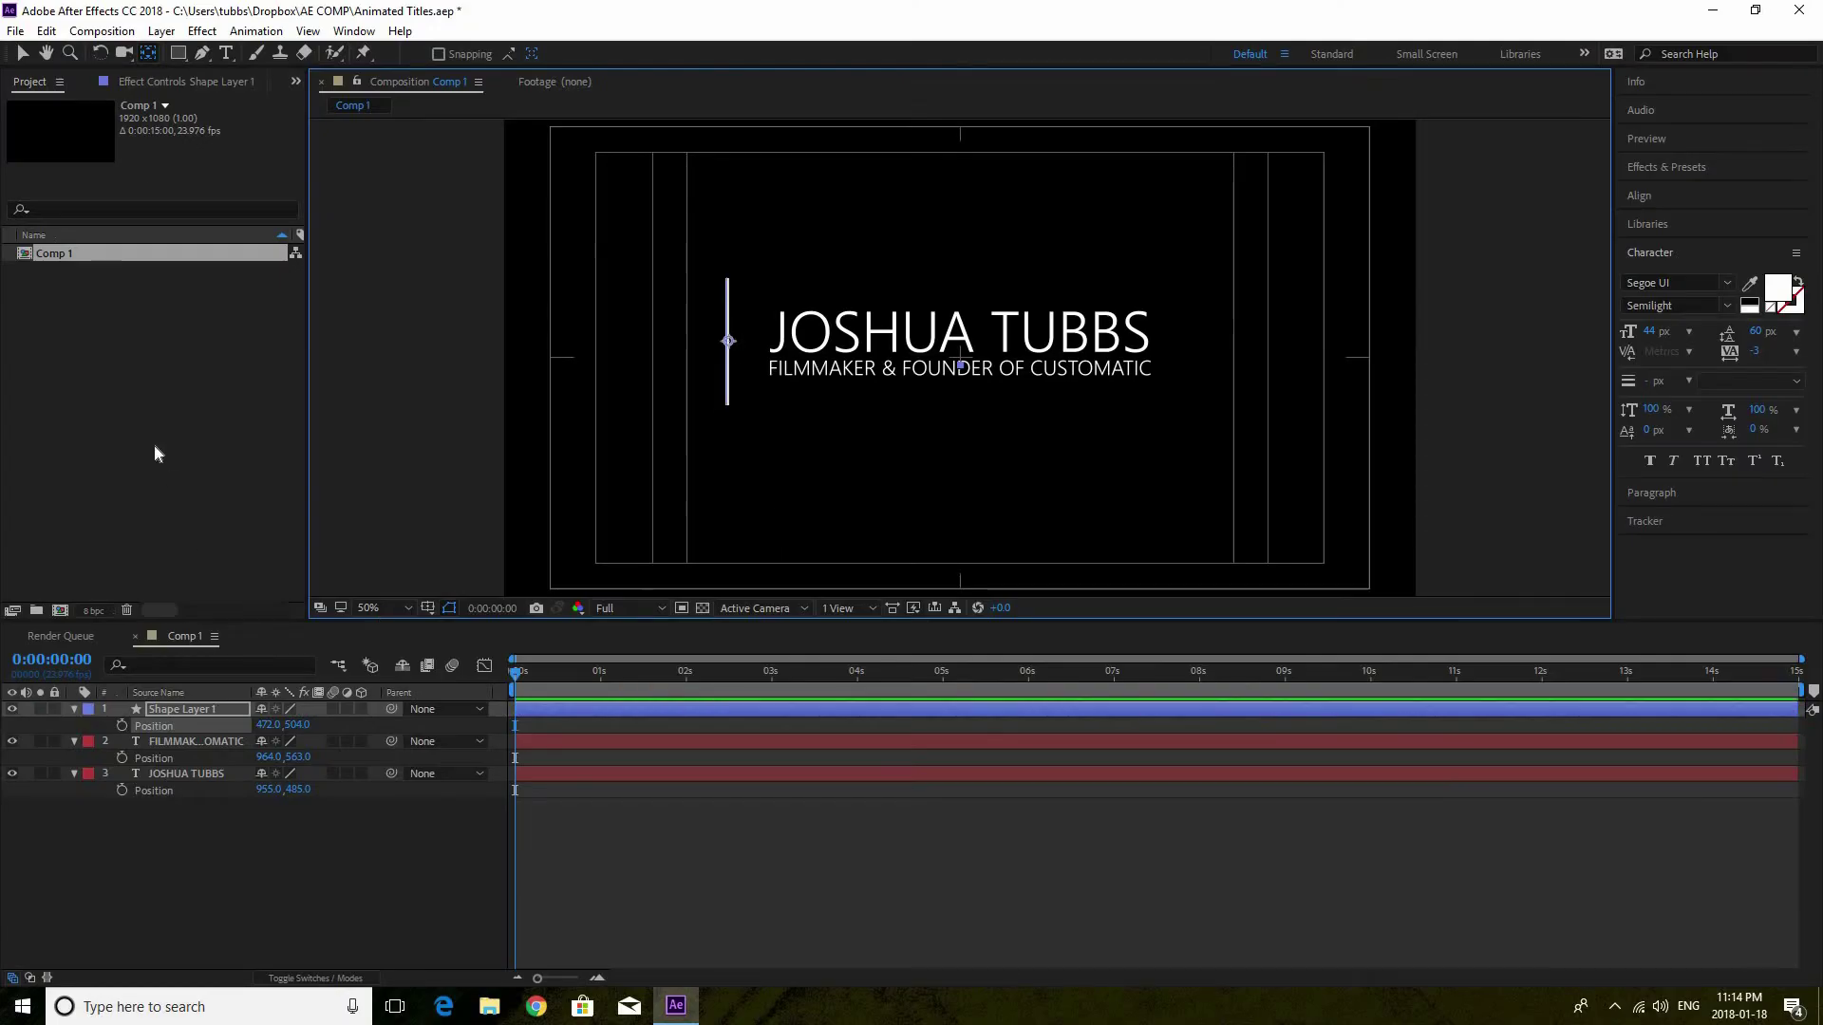
Collapse the layer properties, show only the name title's Position, and move to about two seconds
left_click(191, 759)
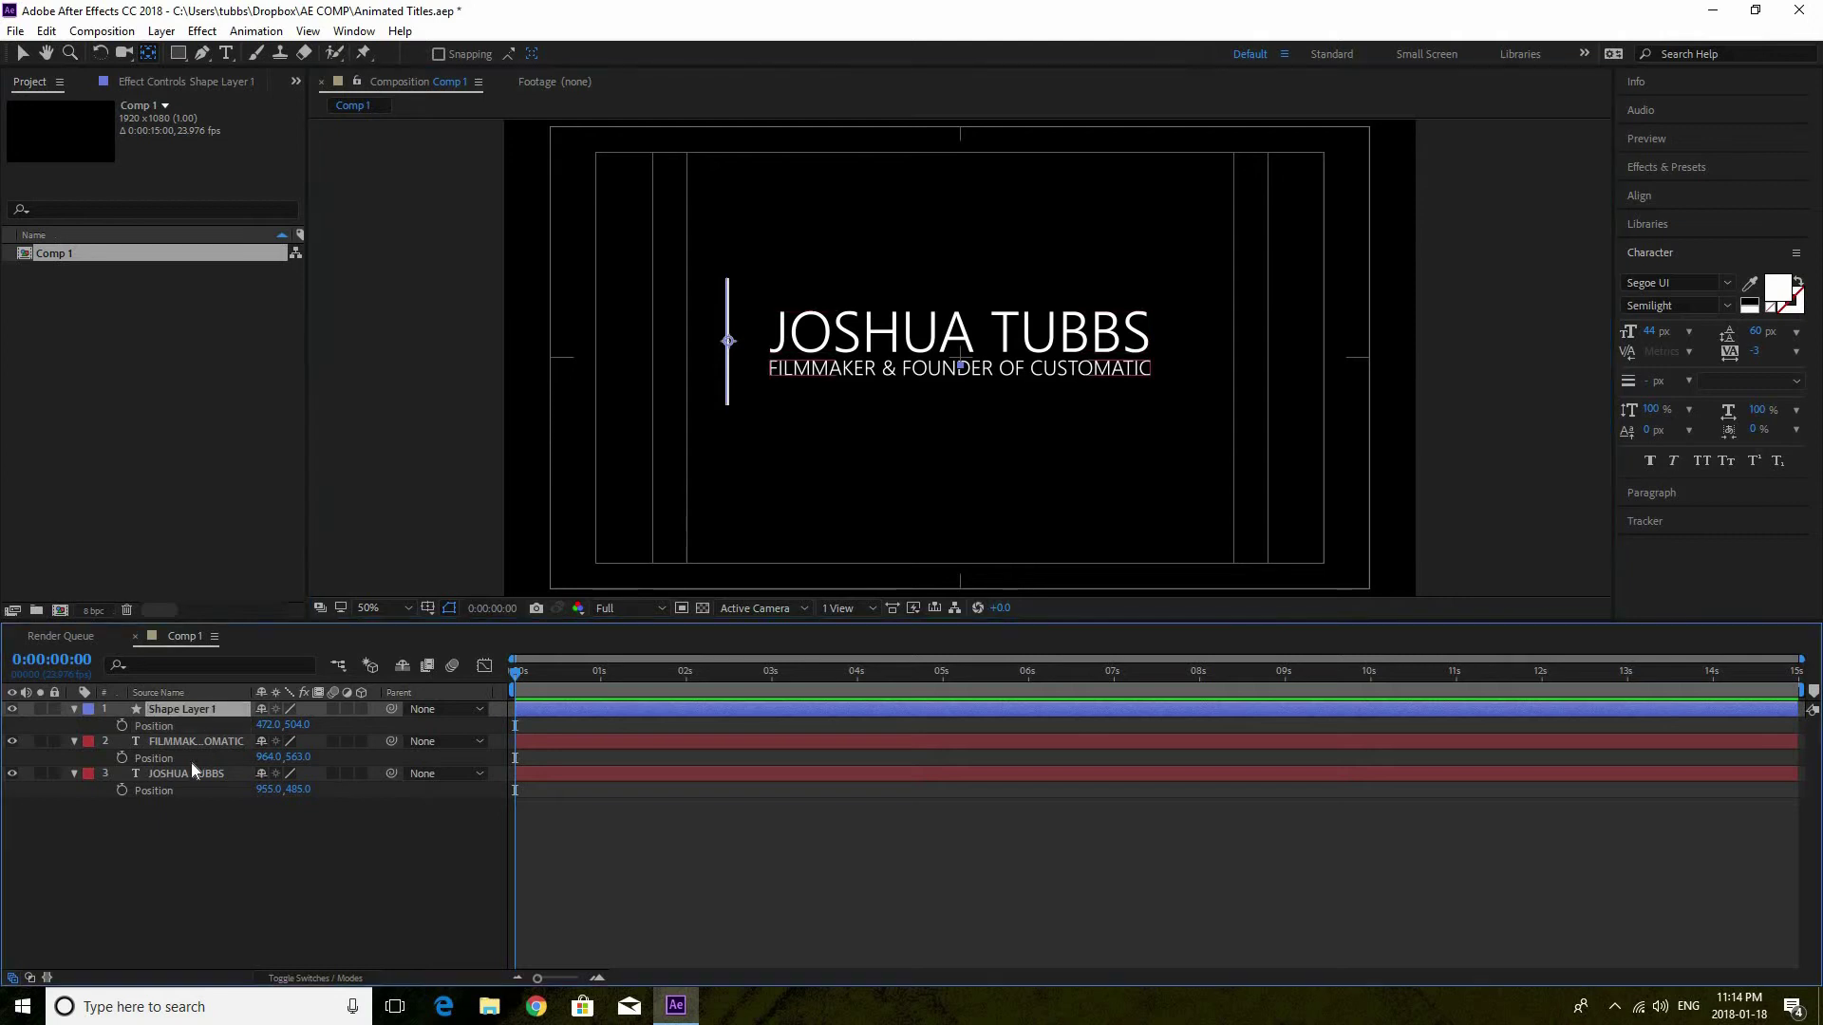
left_click(73, 709)
left_click(73, 727)
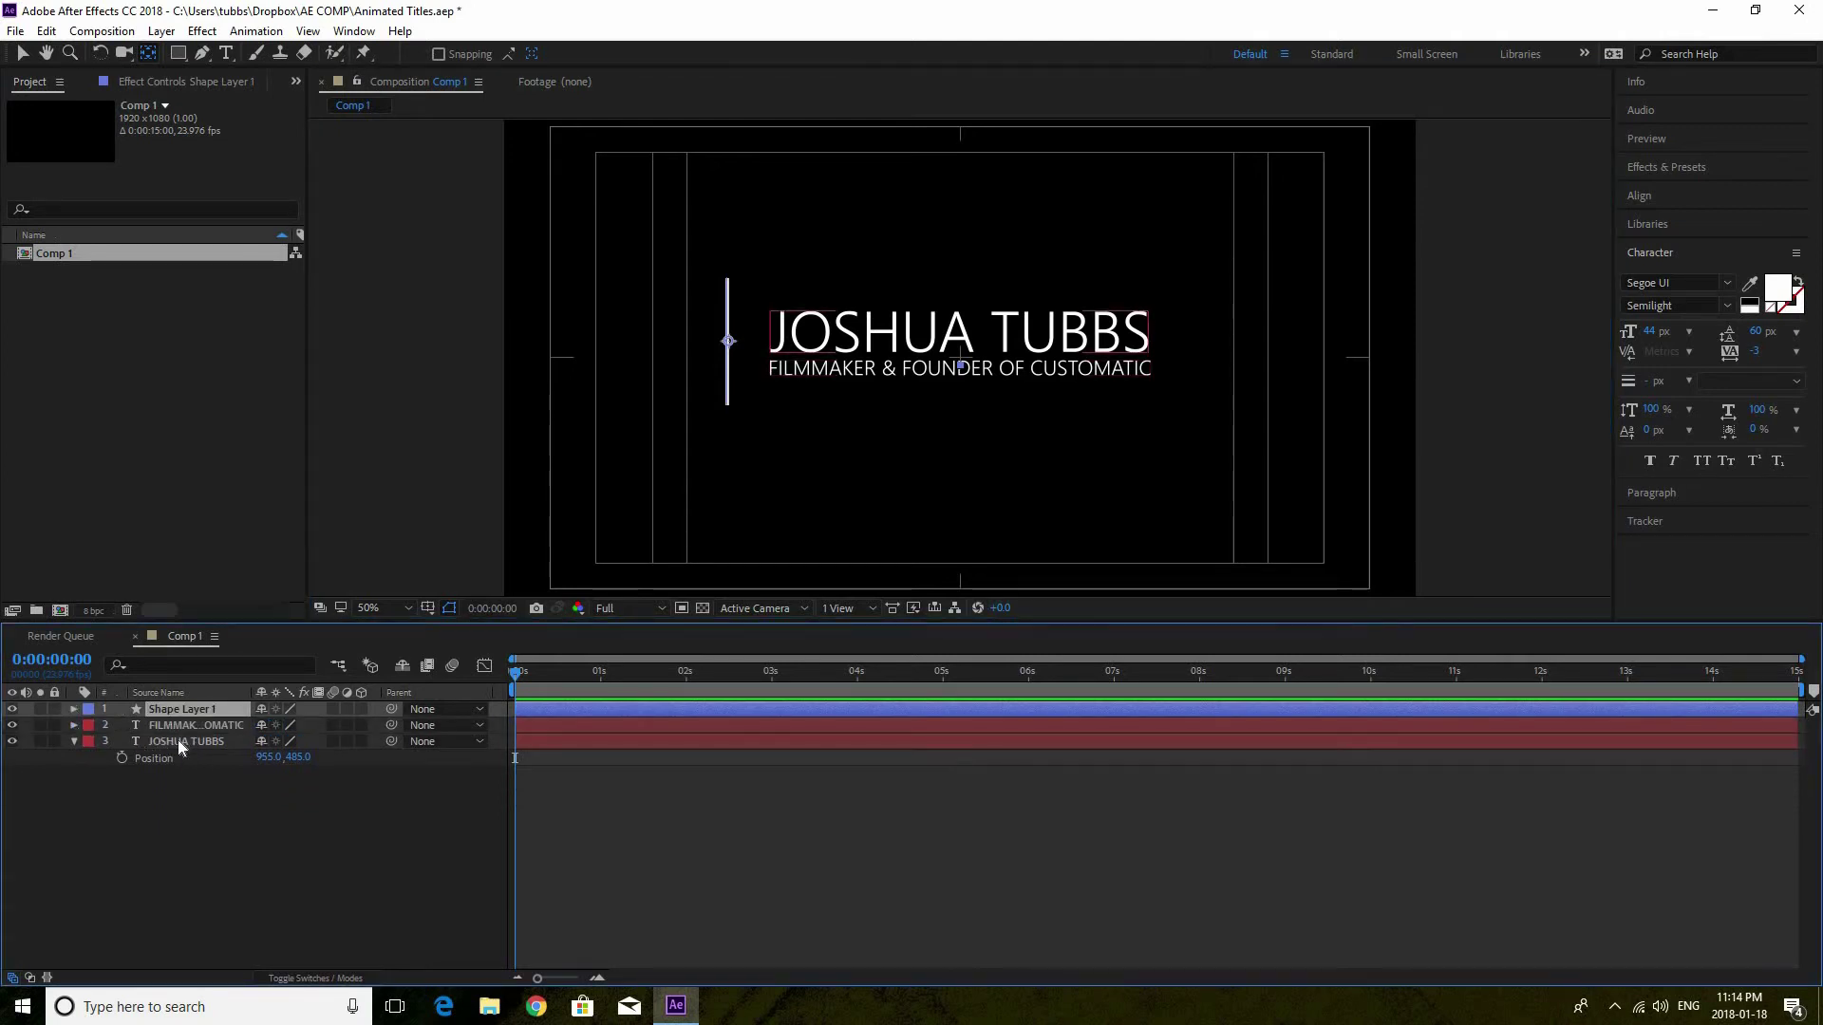
left_click(180, 740)
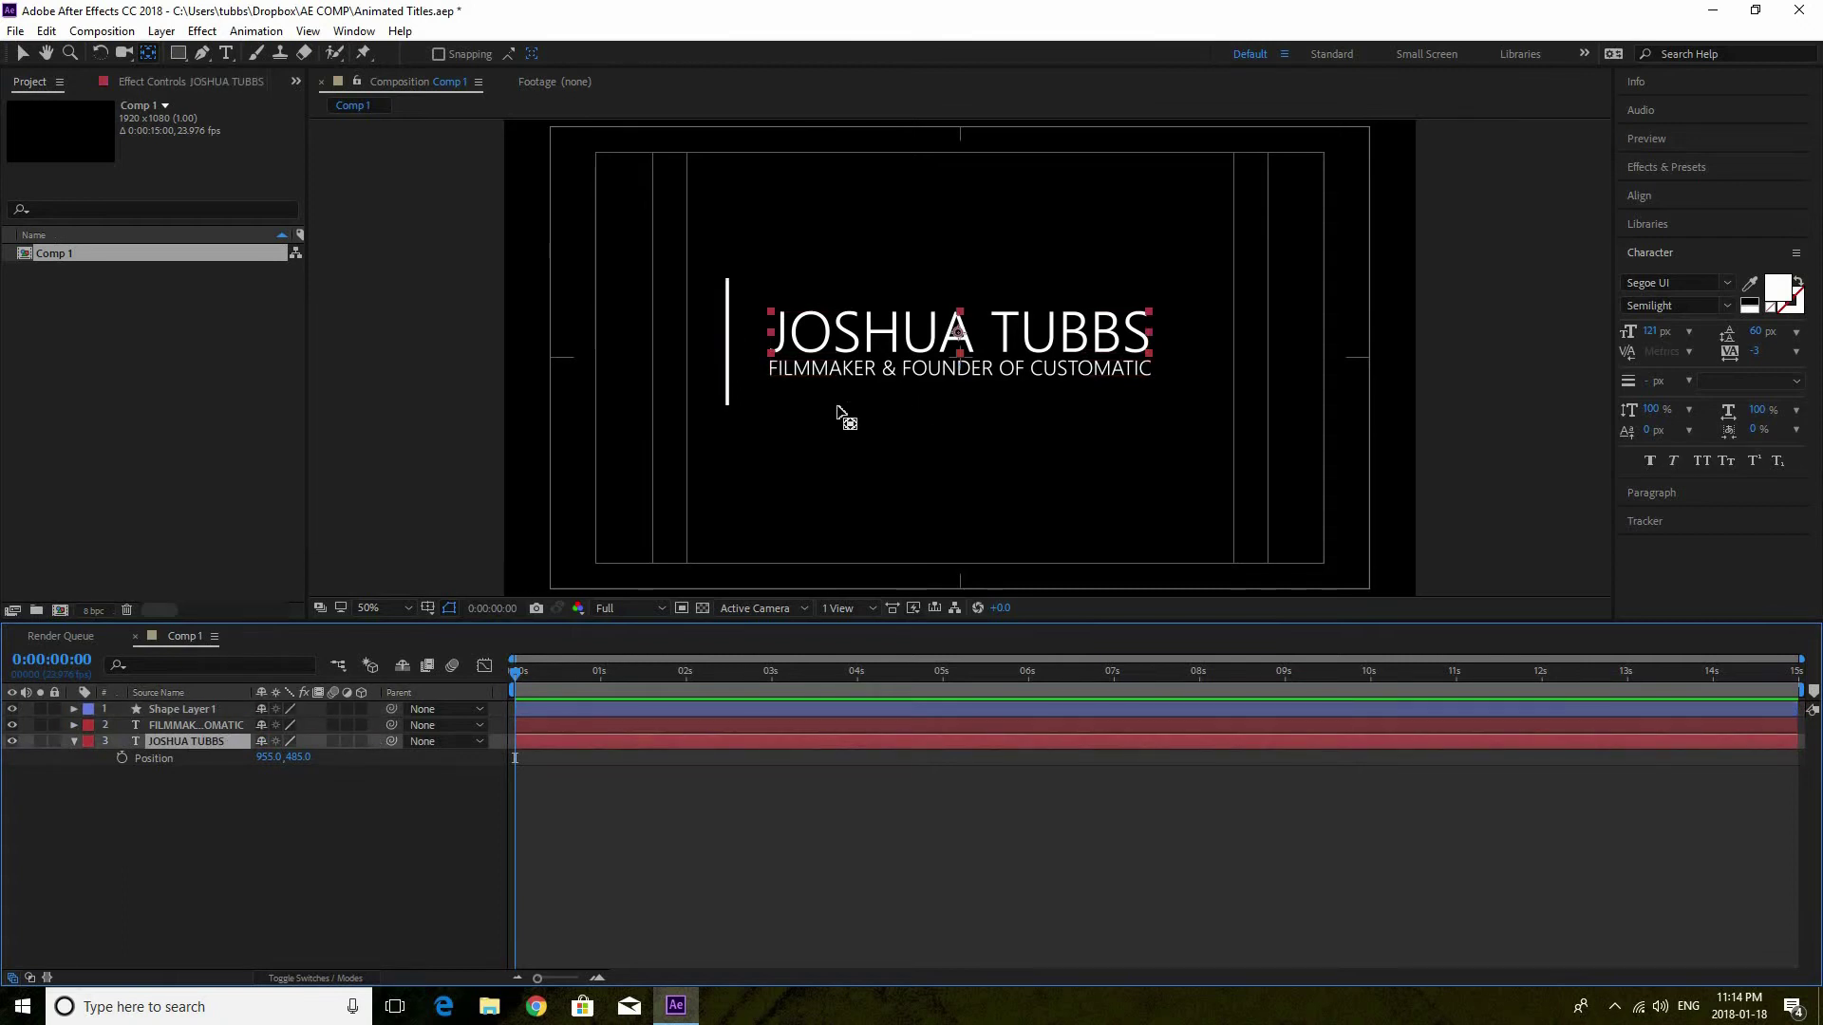
left_click(21, 53)
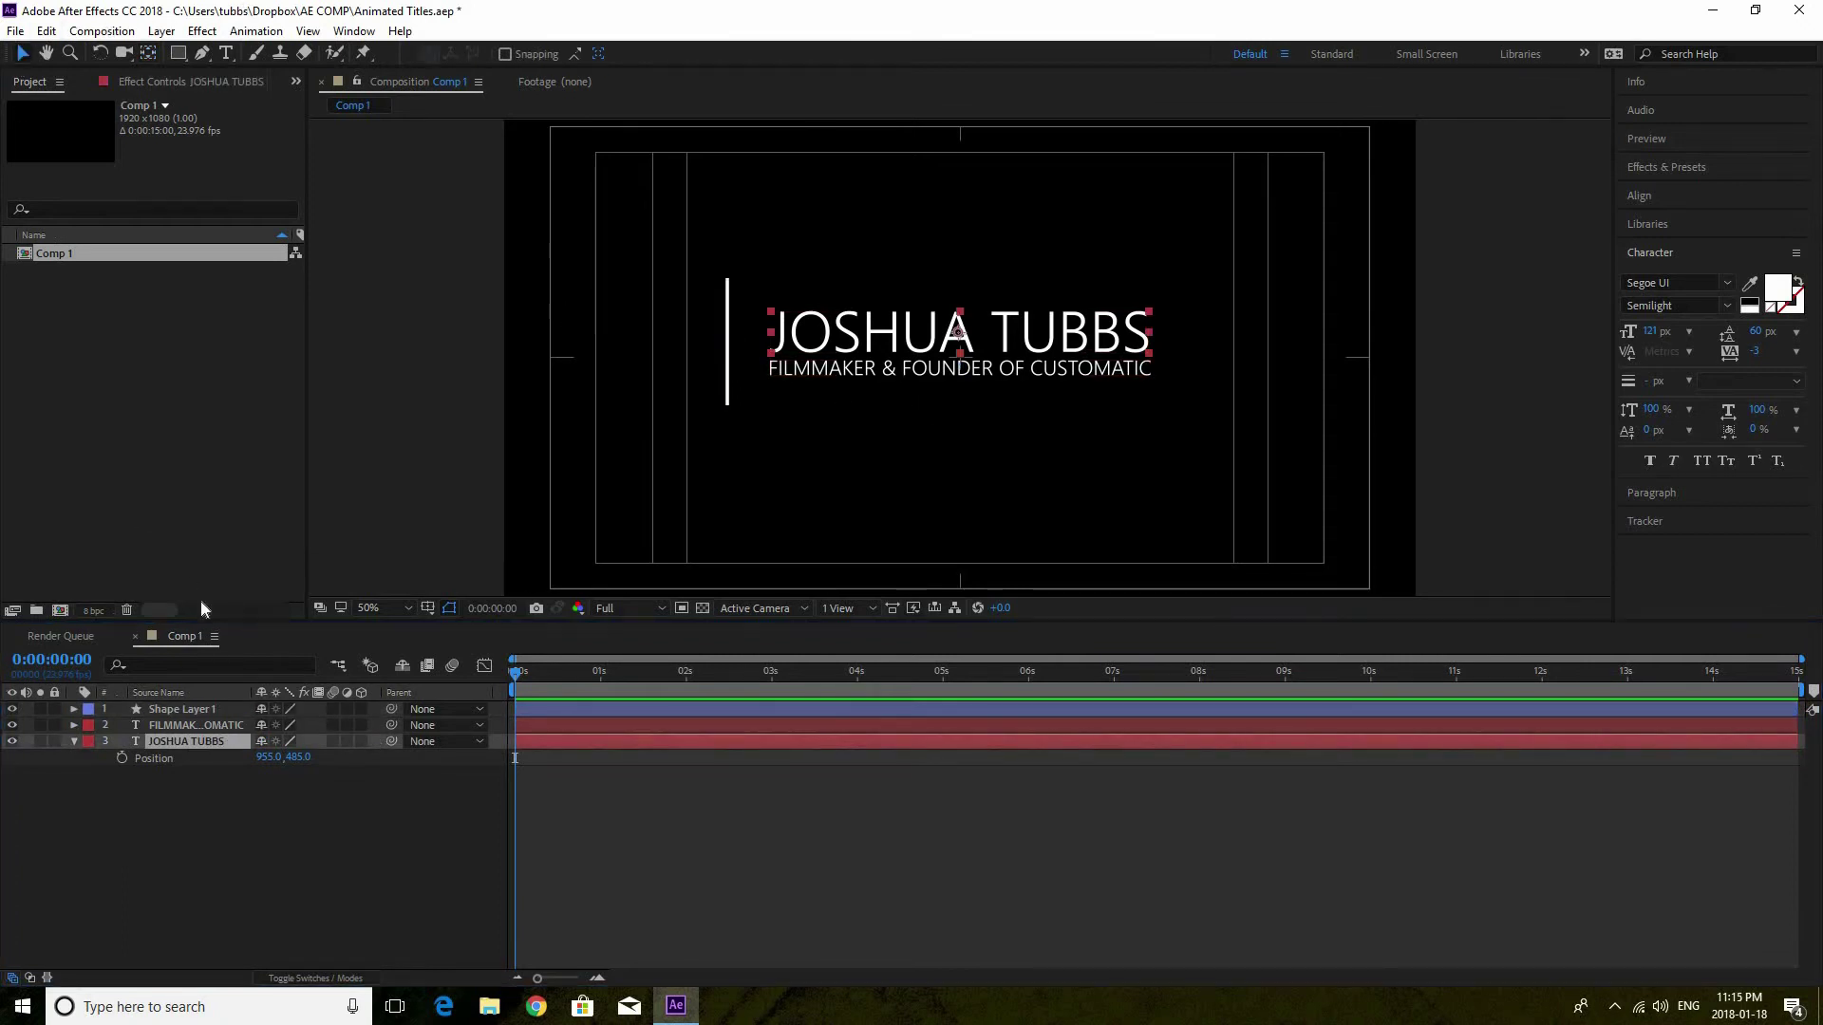
left_click(220, 742)
key("p")
key("p")
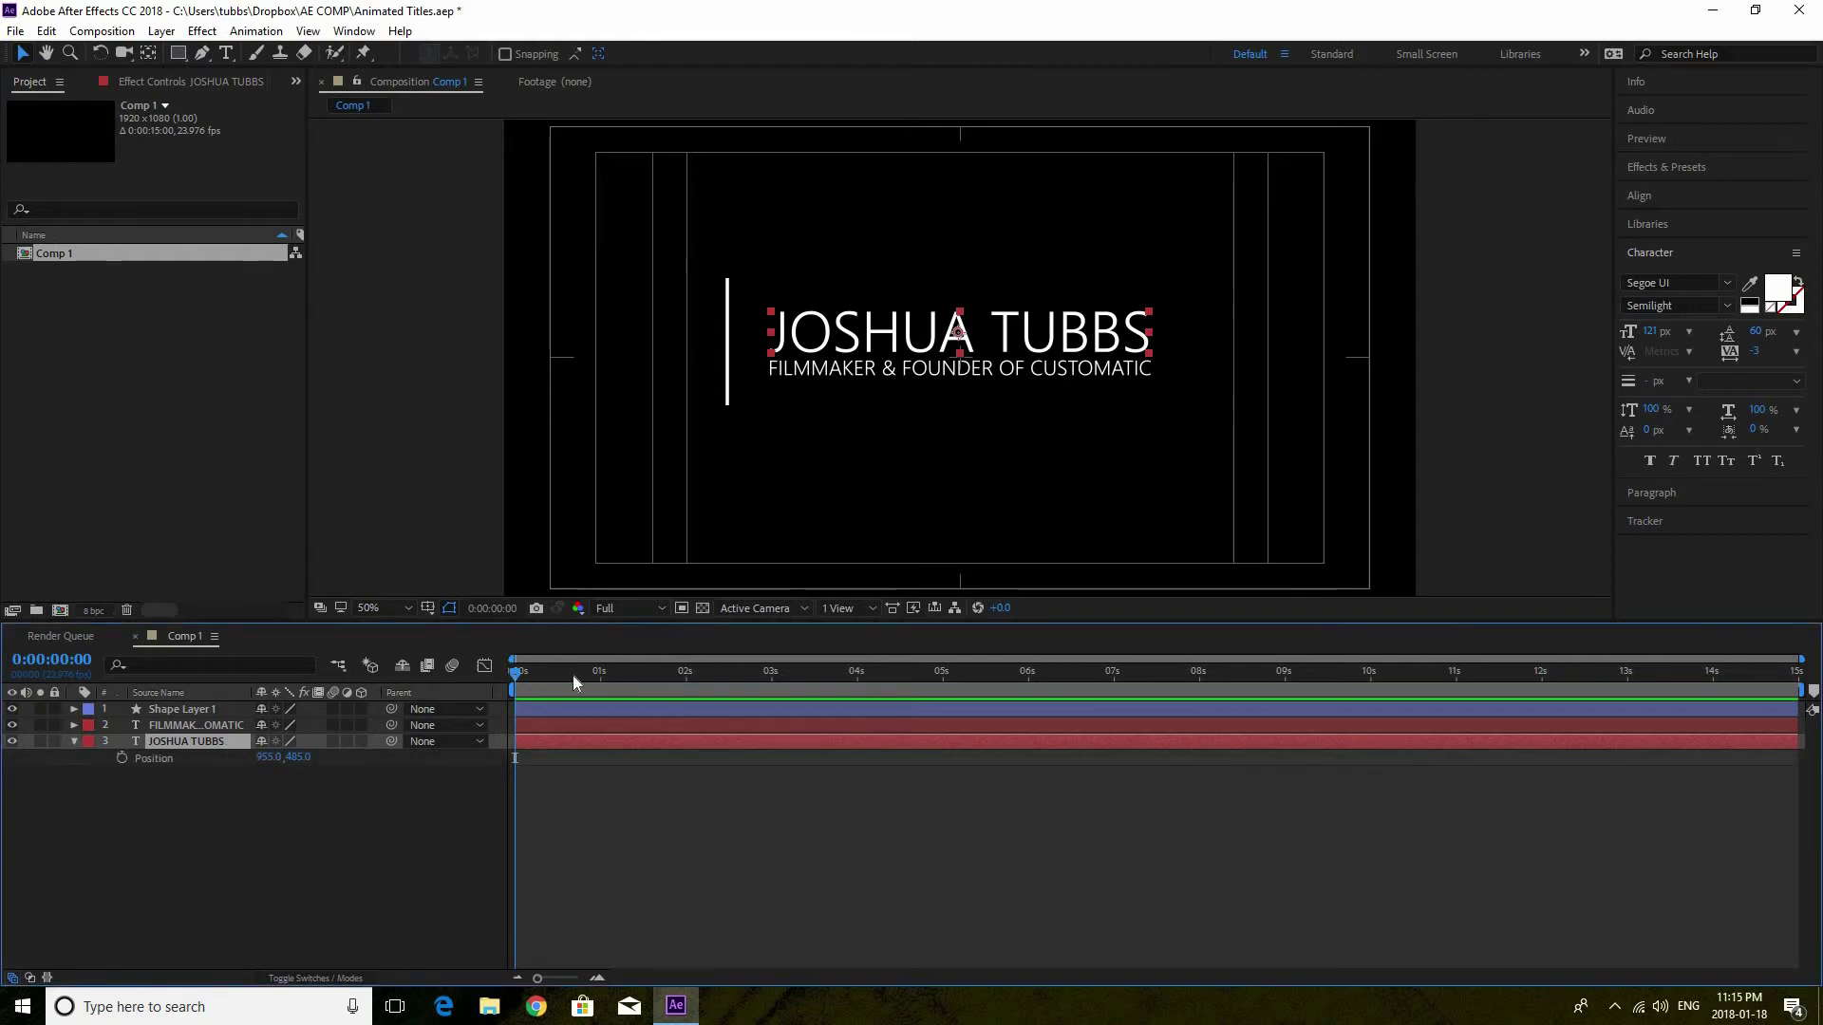
left_click_drag(543, 670, 771, 676)
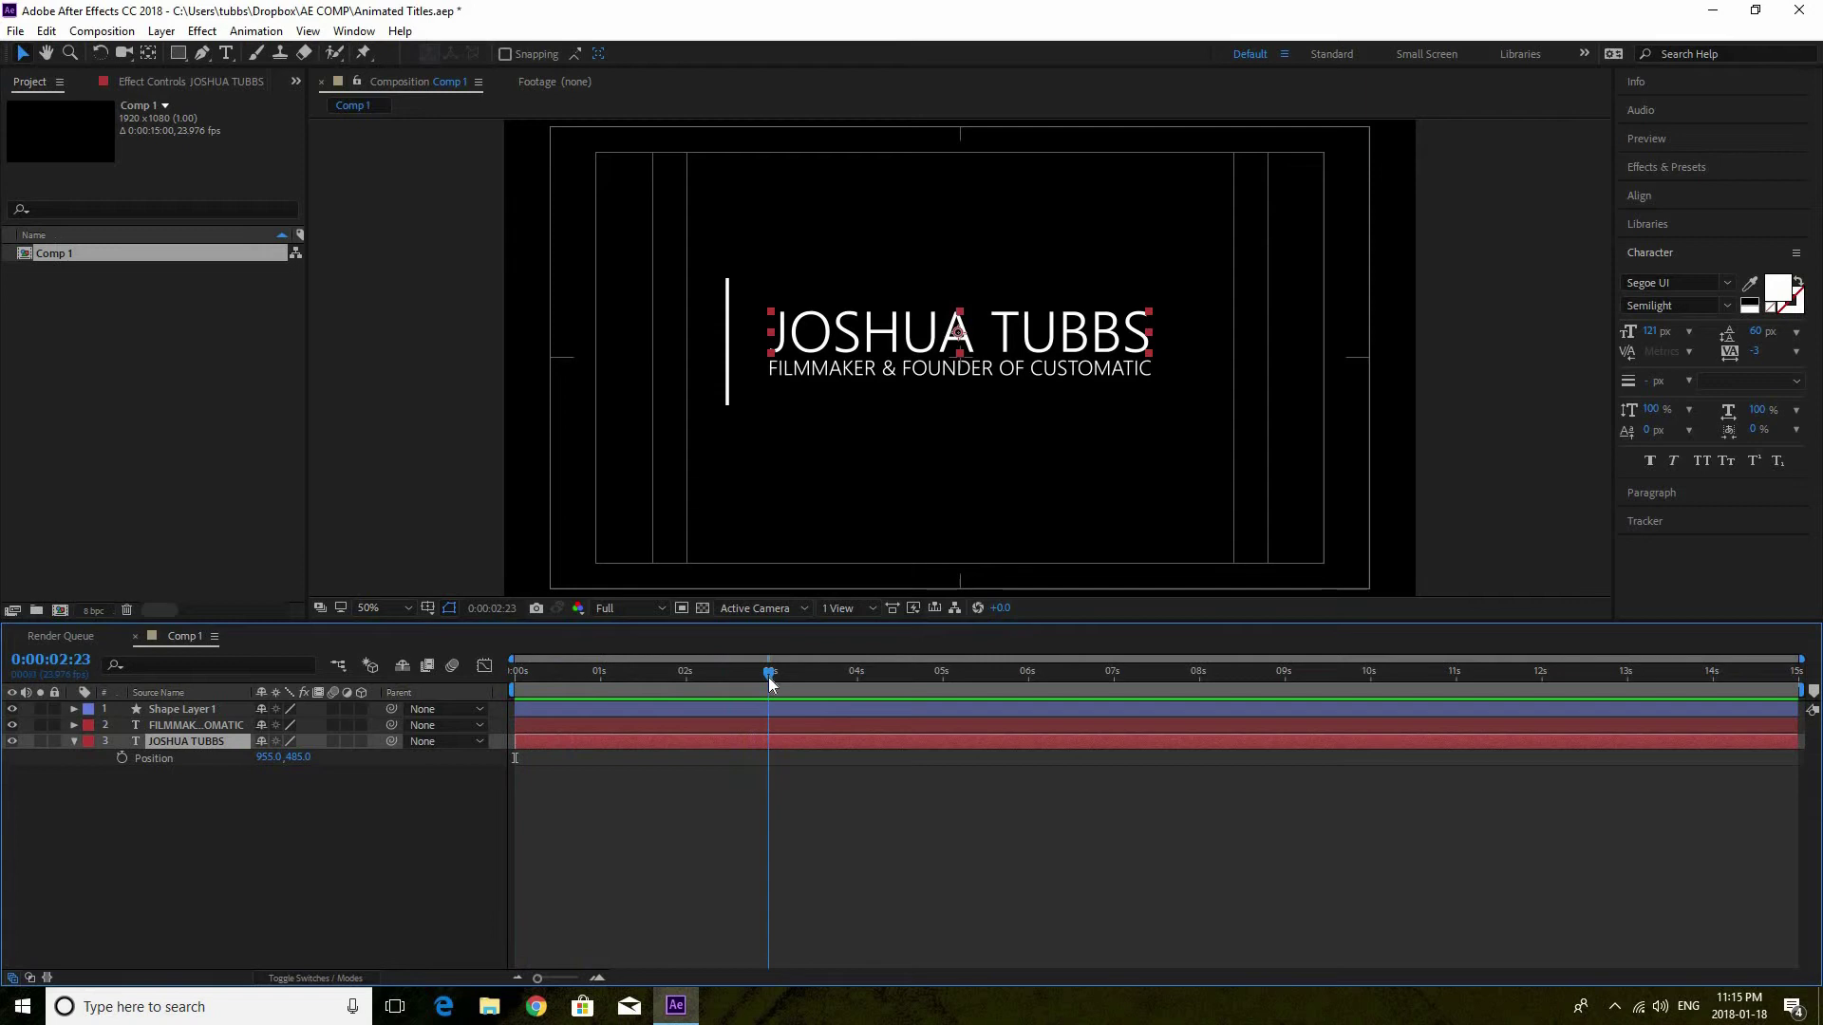
Keyframe the name title's Position at 0:00:02:23, then set X to -186 at 0:00:01:14
left_click(122, 757)
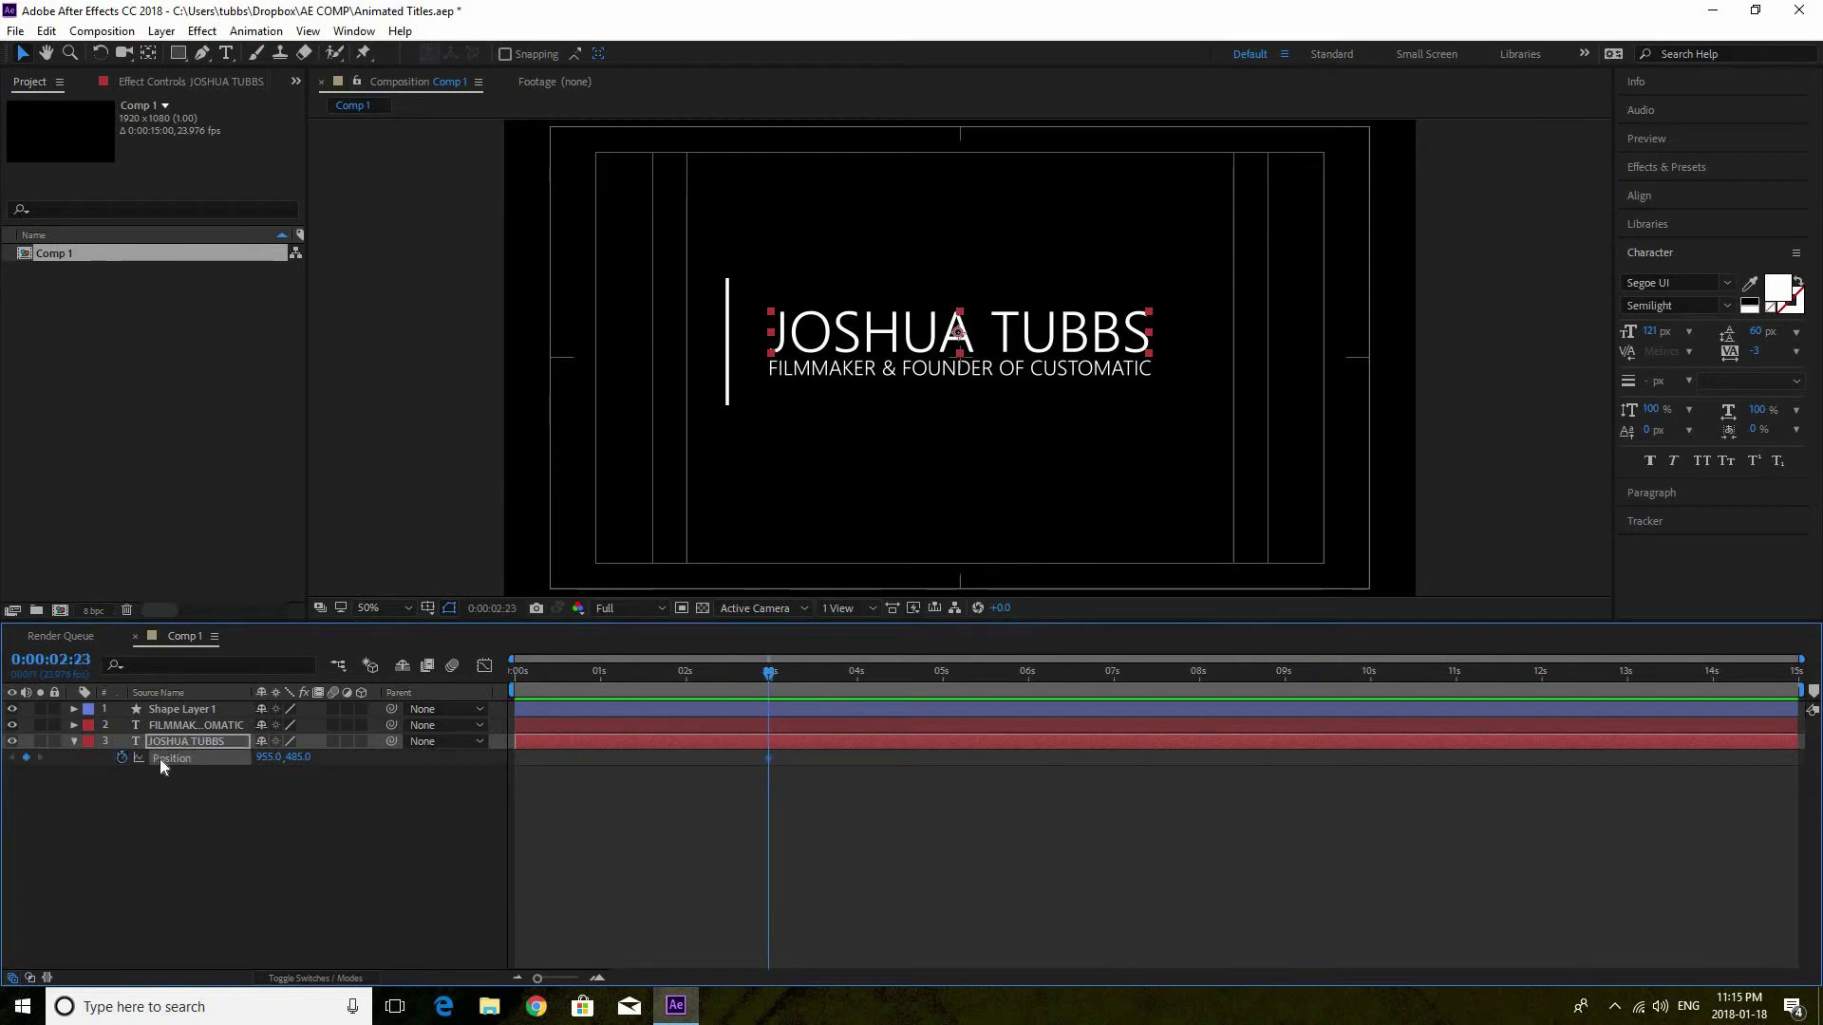
left_click_drag(744, 675, 649, 677)
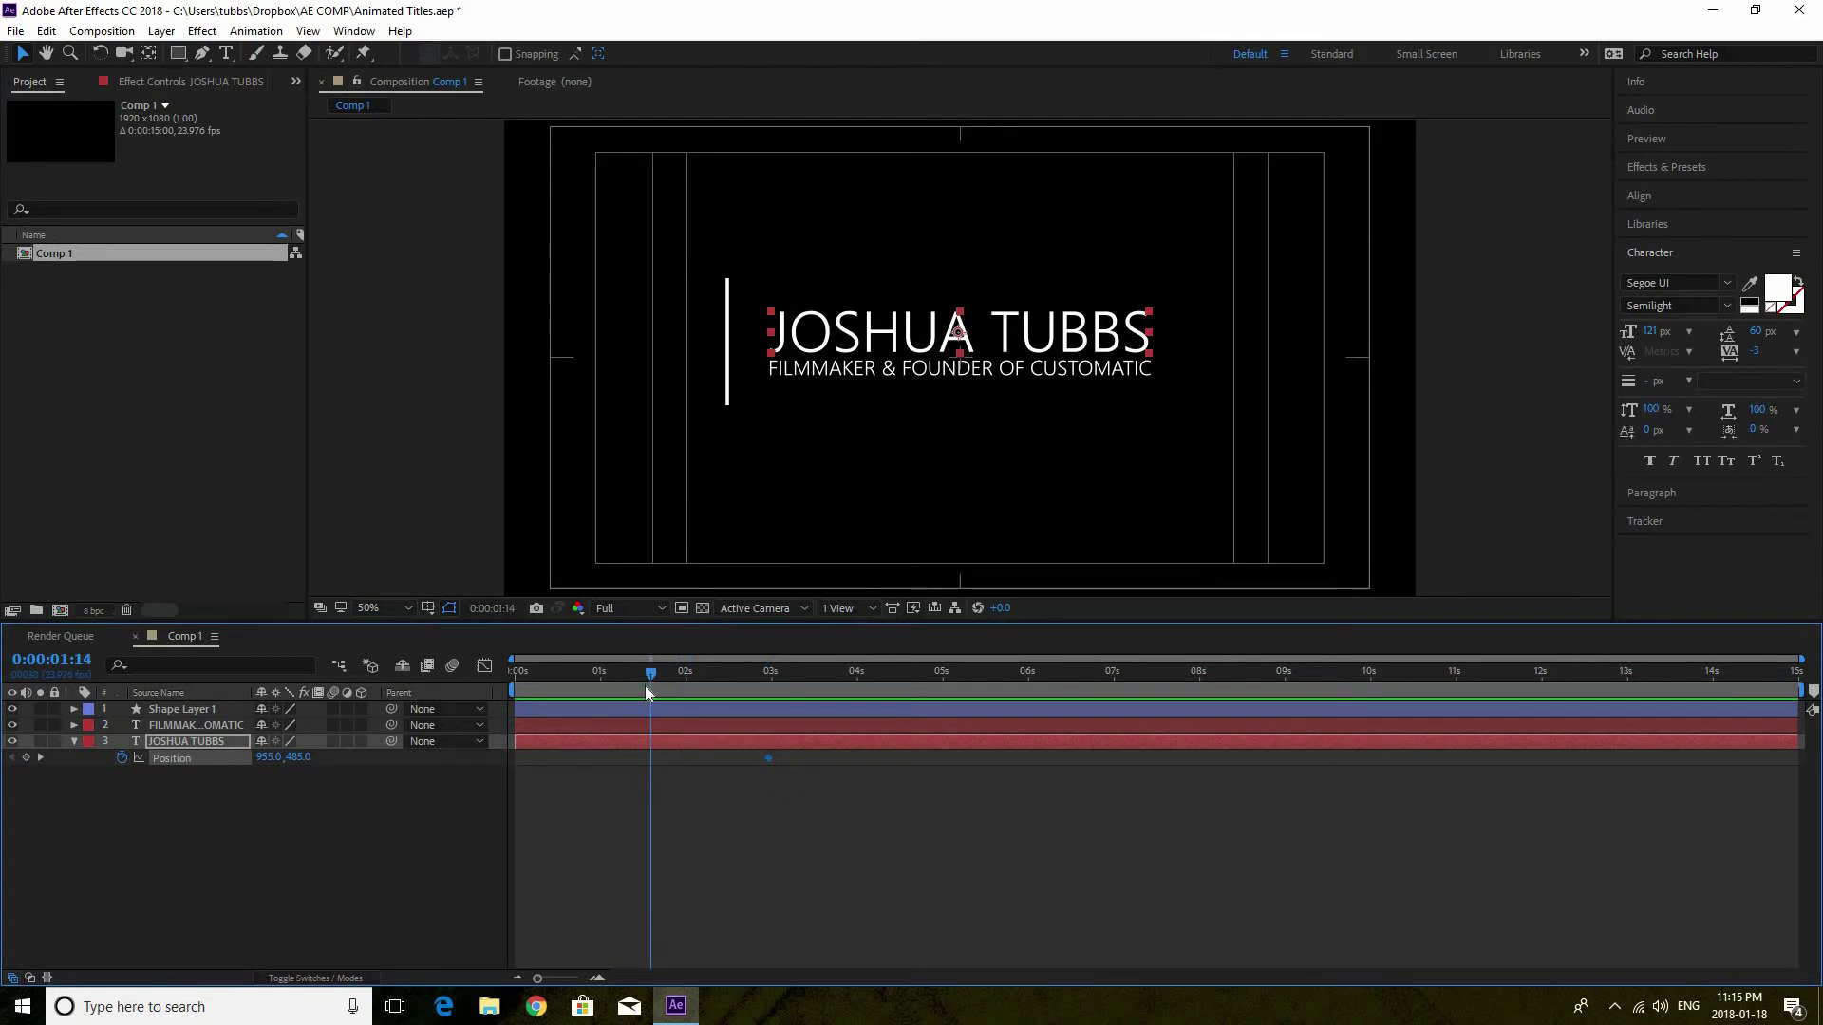
left_click_drag(270, 757, 123, 755)
left_click_drag(277, 756, 68, 795)
left_click_drag(263, 765, 68, 767)
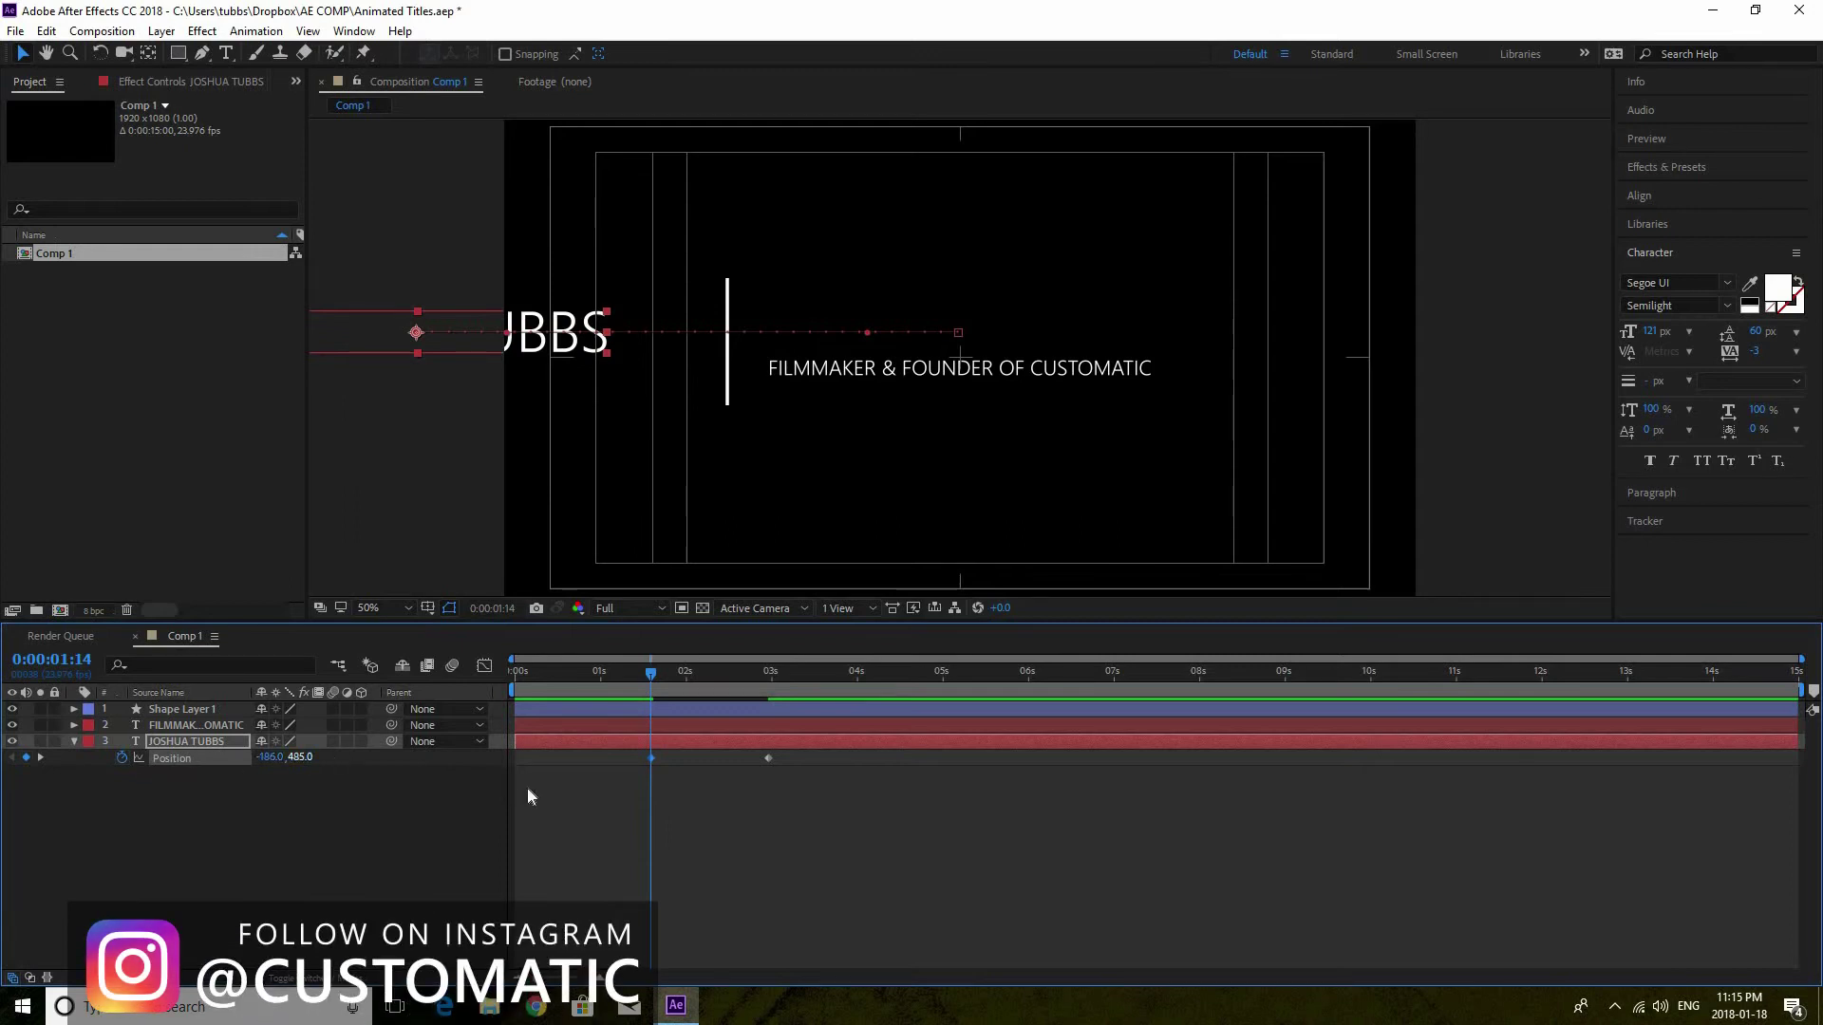
left_click(232, 744)
Show Position for the subtitle and name title and move to about 3 seconds
key("p")
left_click(227, 724)
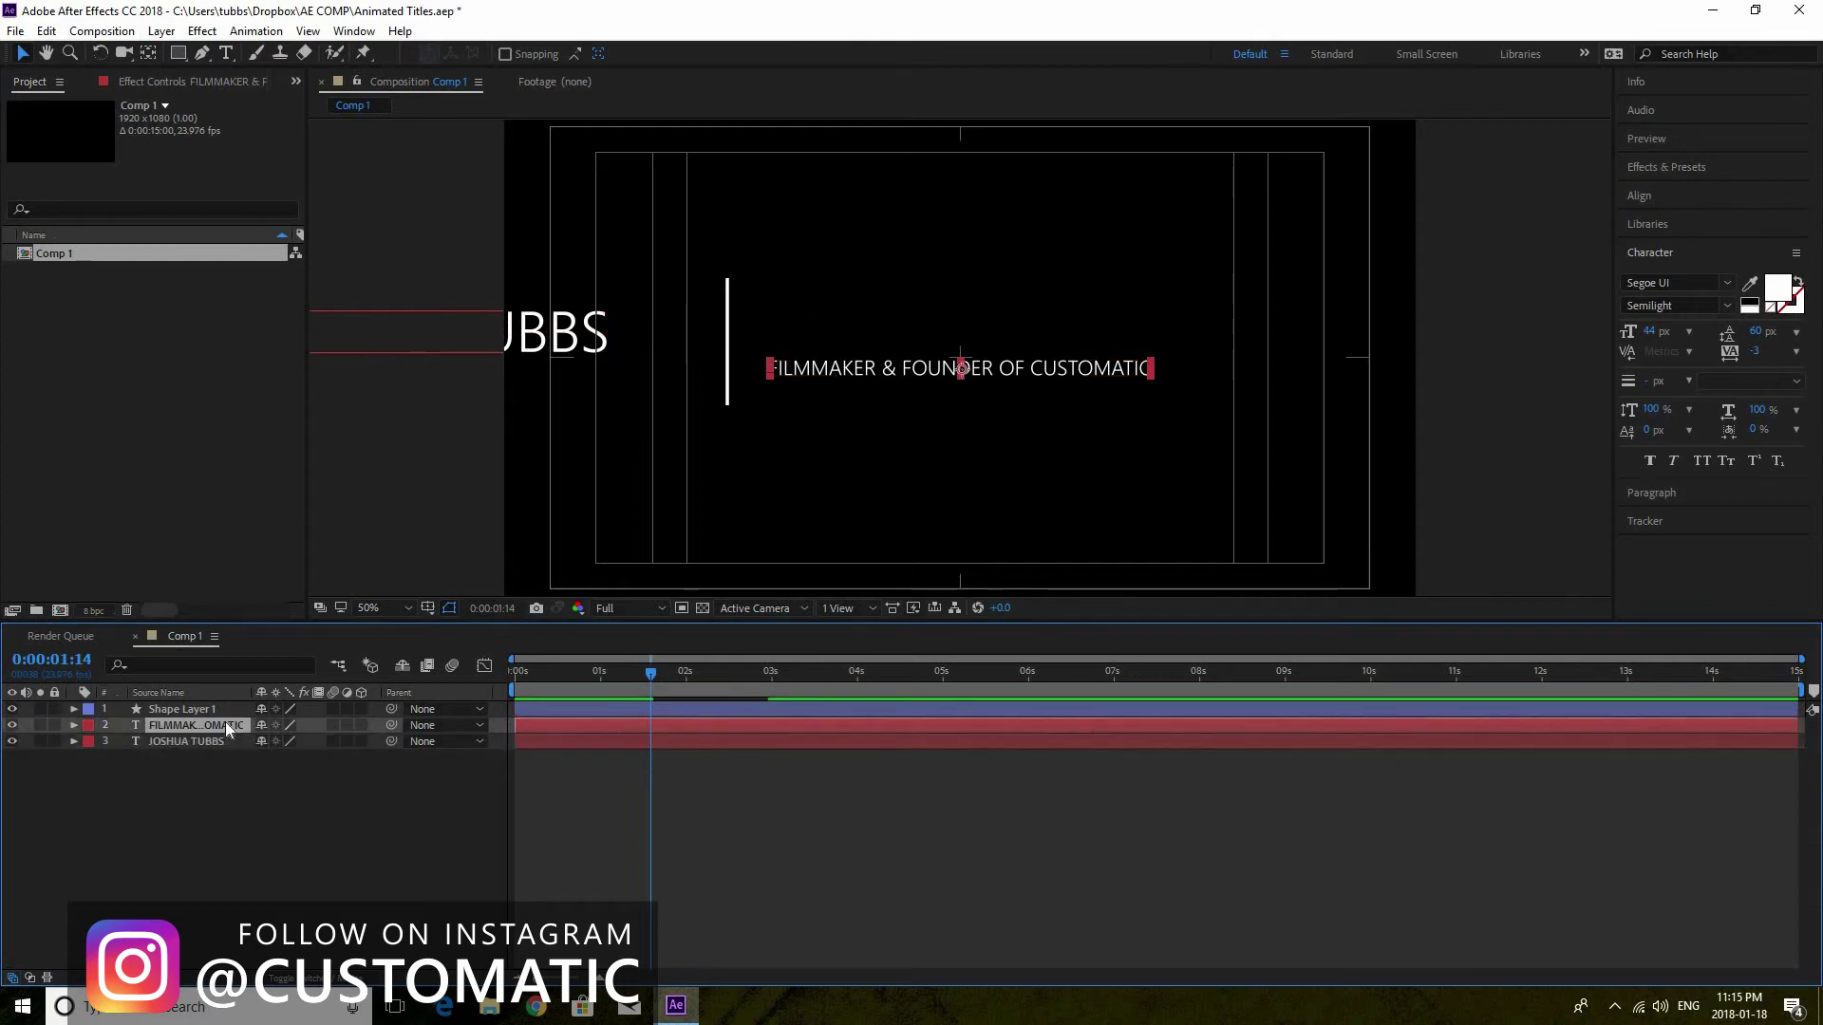
key("p")
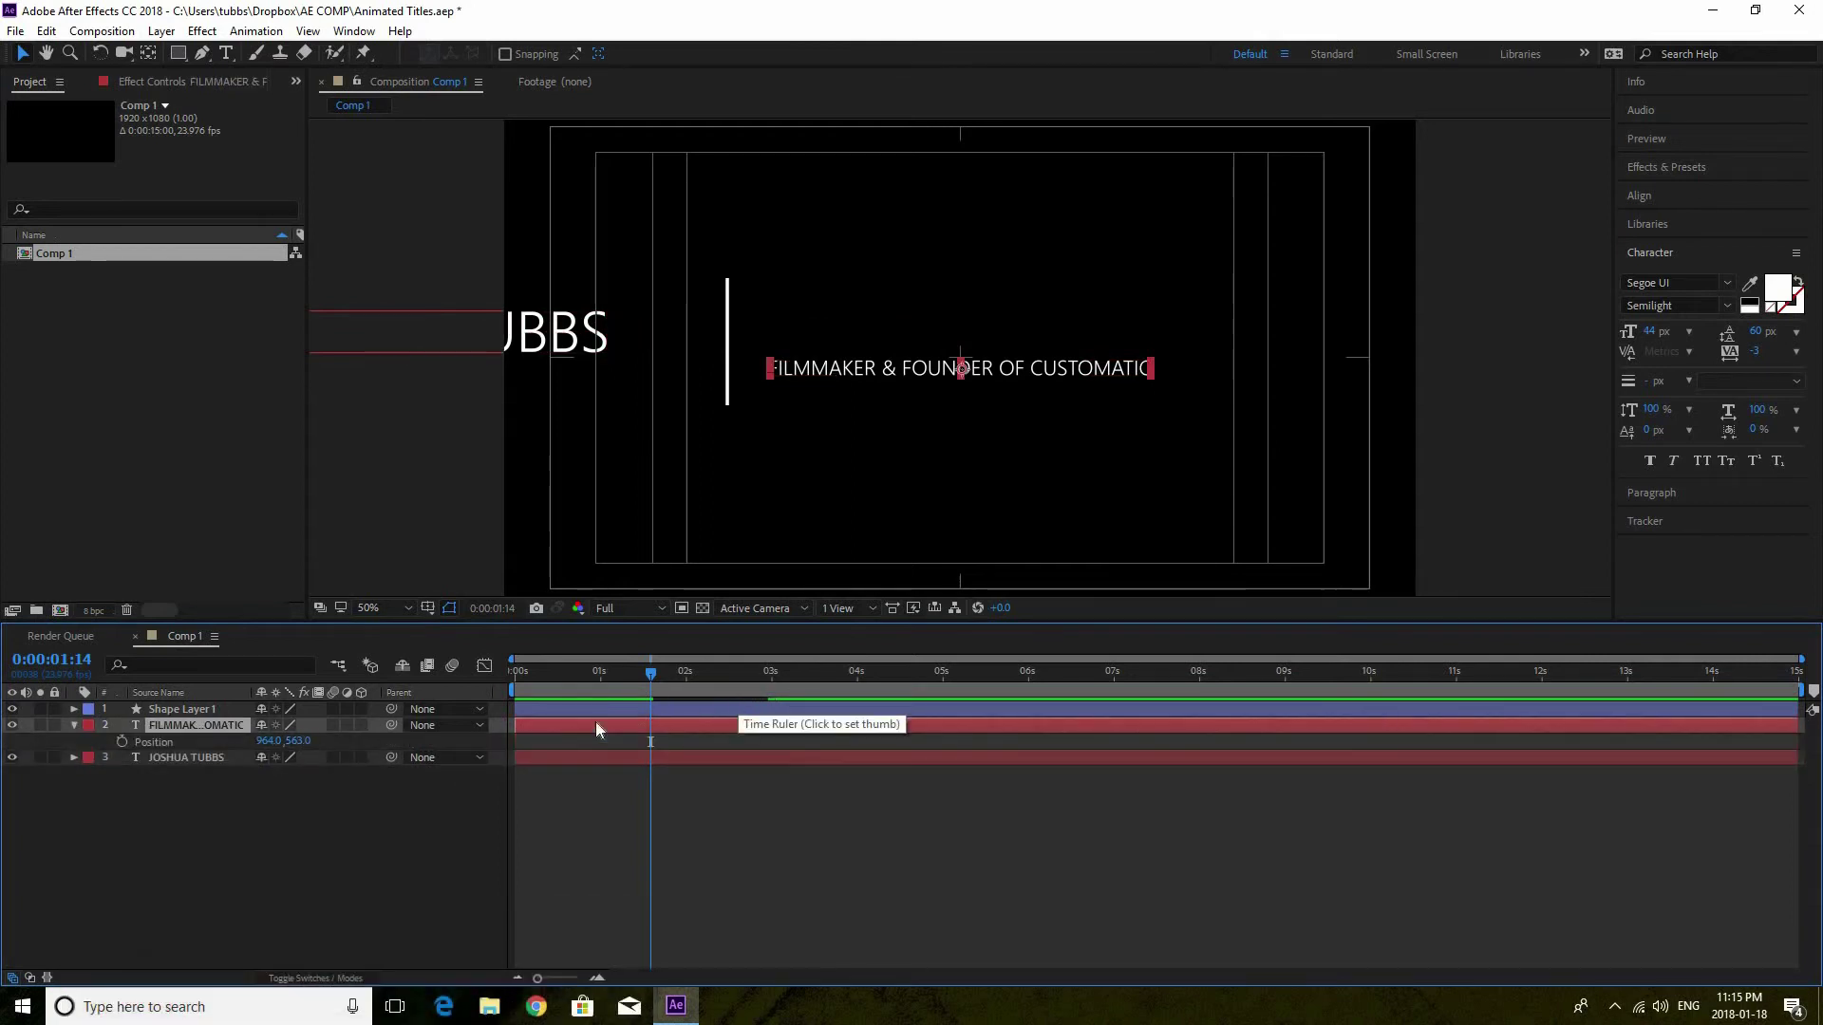
left_click(197, 759)
key("p")
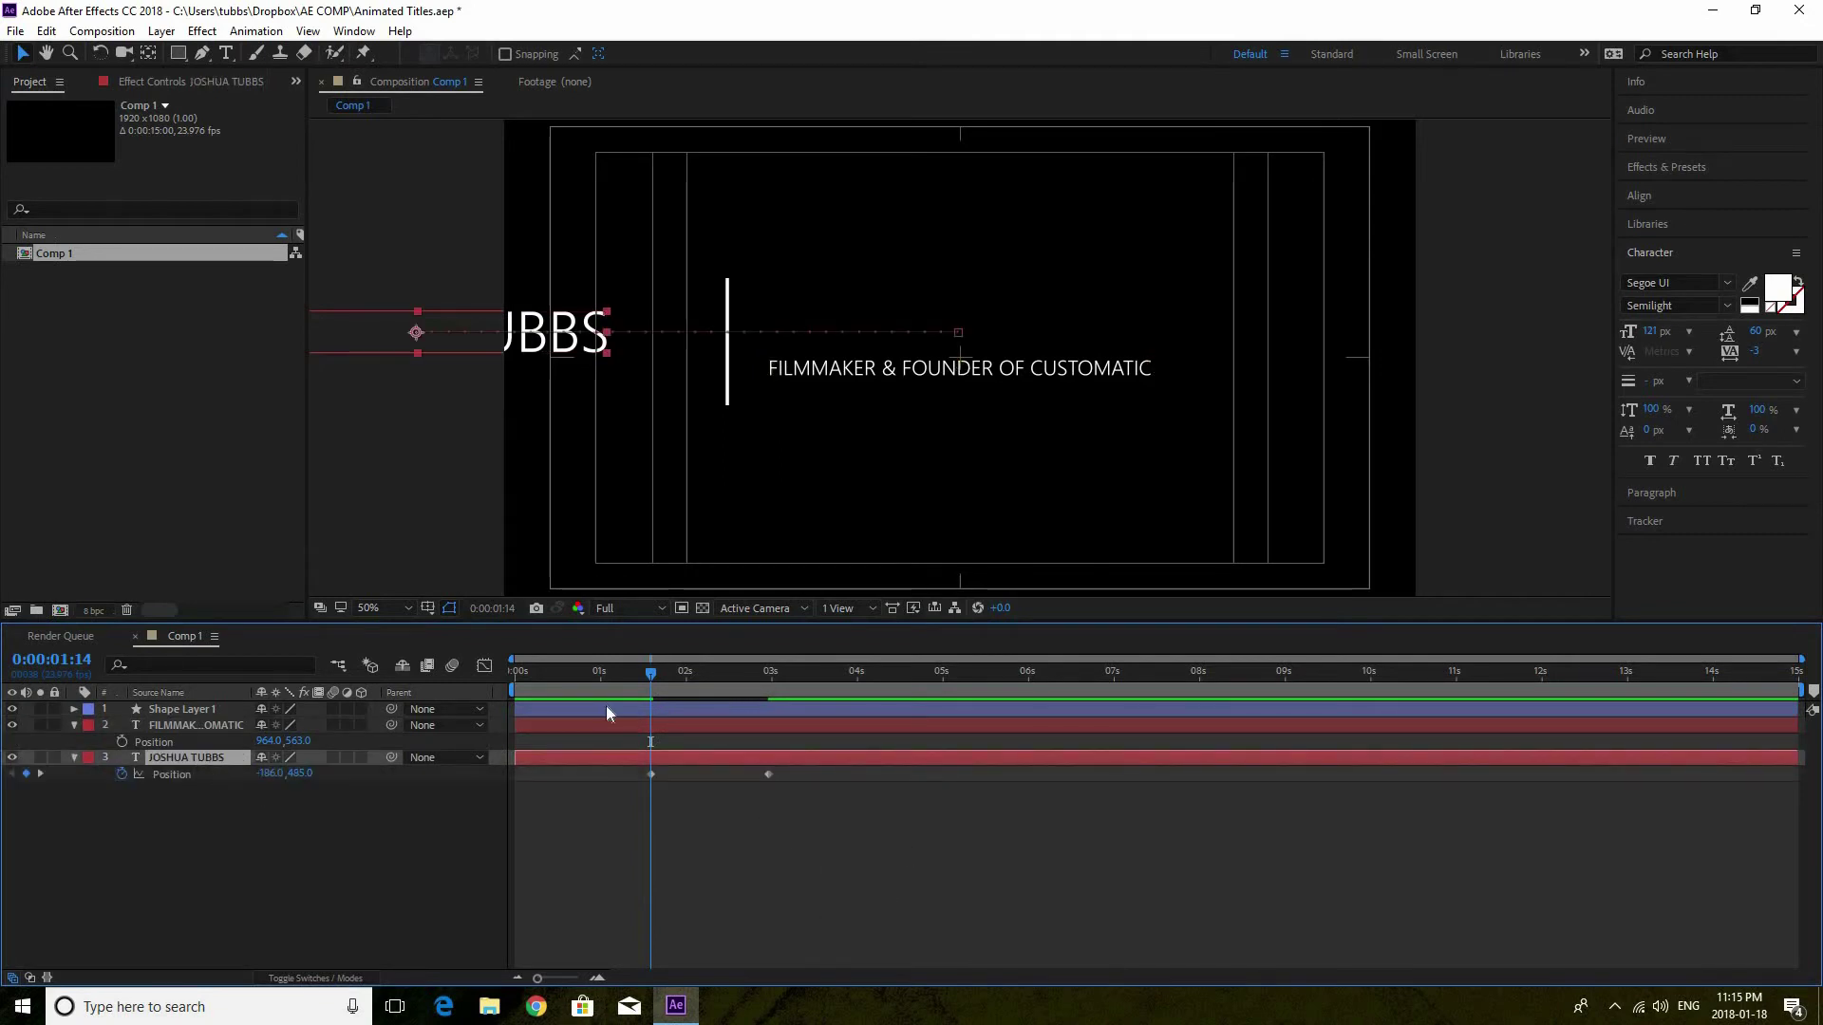
left_click_drag(646, 681, 796, 688)
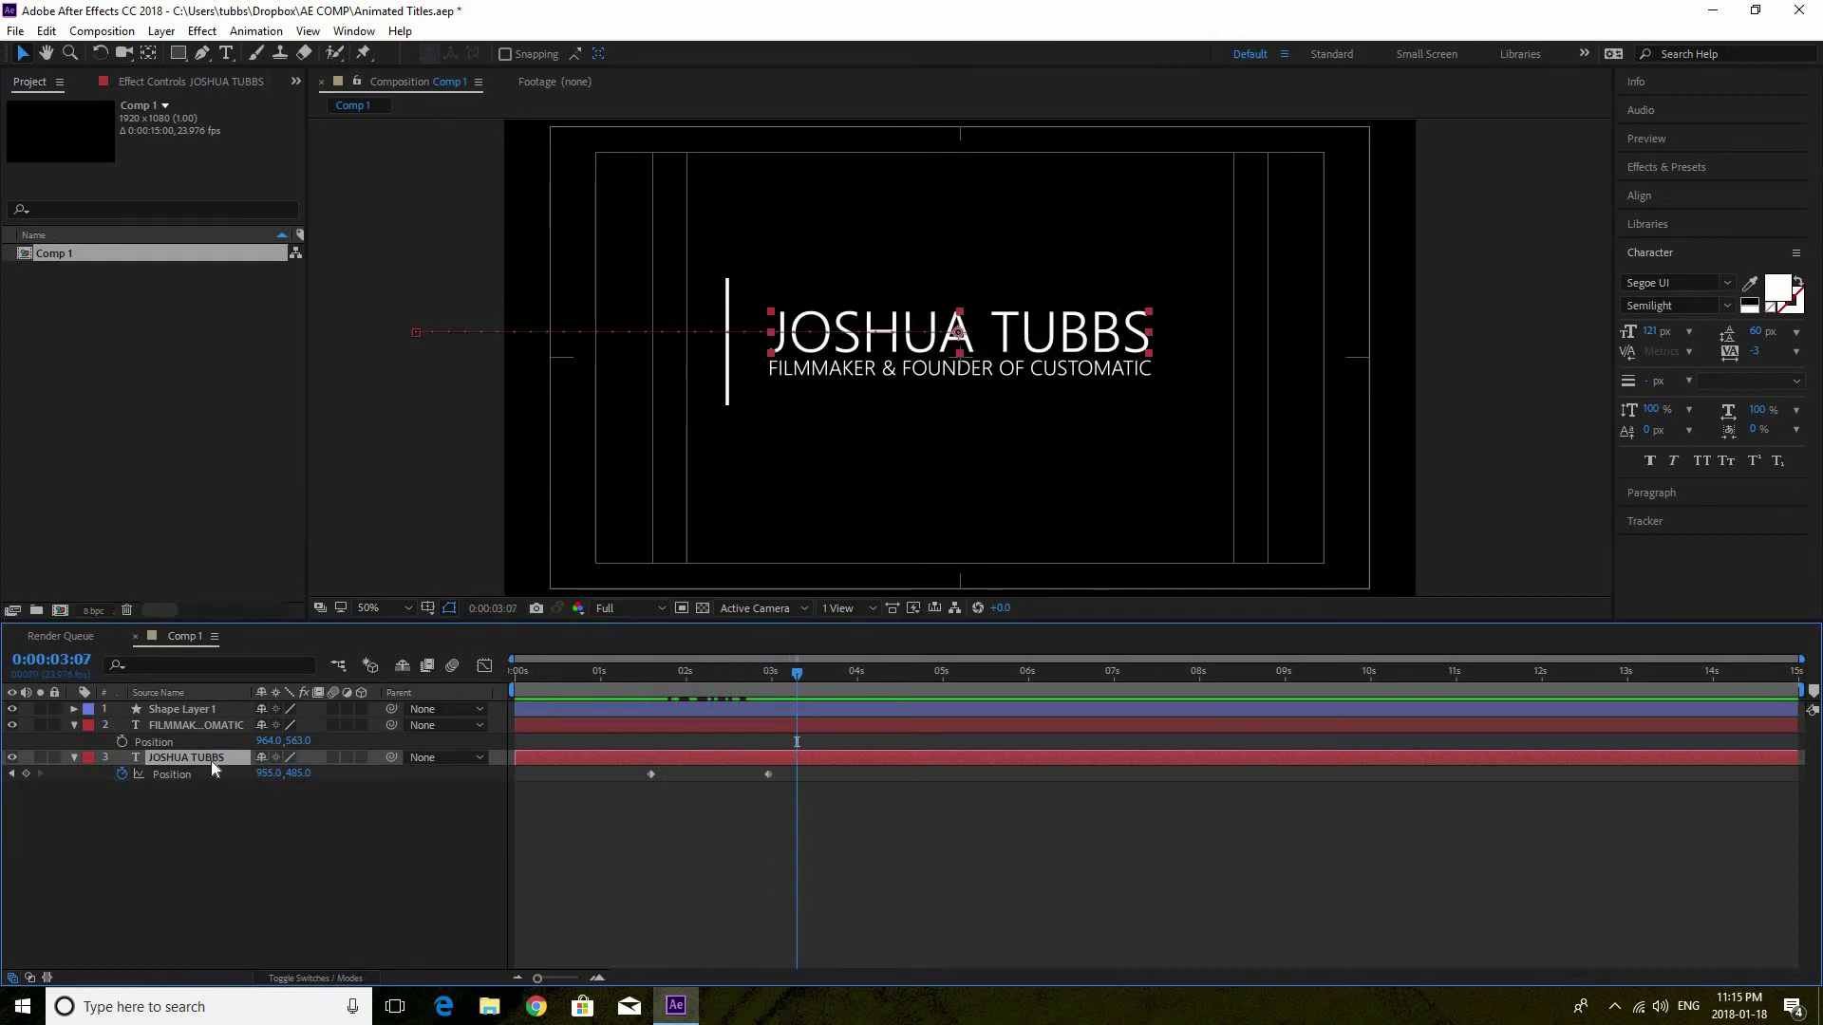
Keyframe the subtitle at X 964 at 0:00:03:07 and X -180 at 0:00:01:23, then preview
left_click(121, 742)
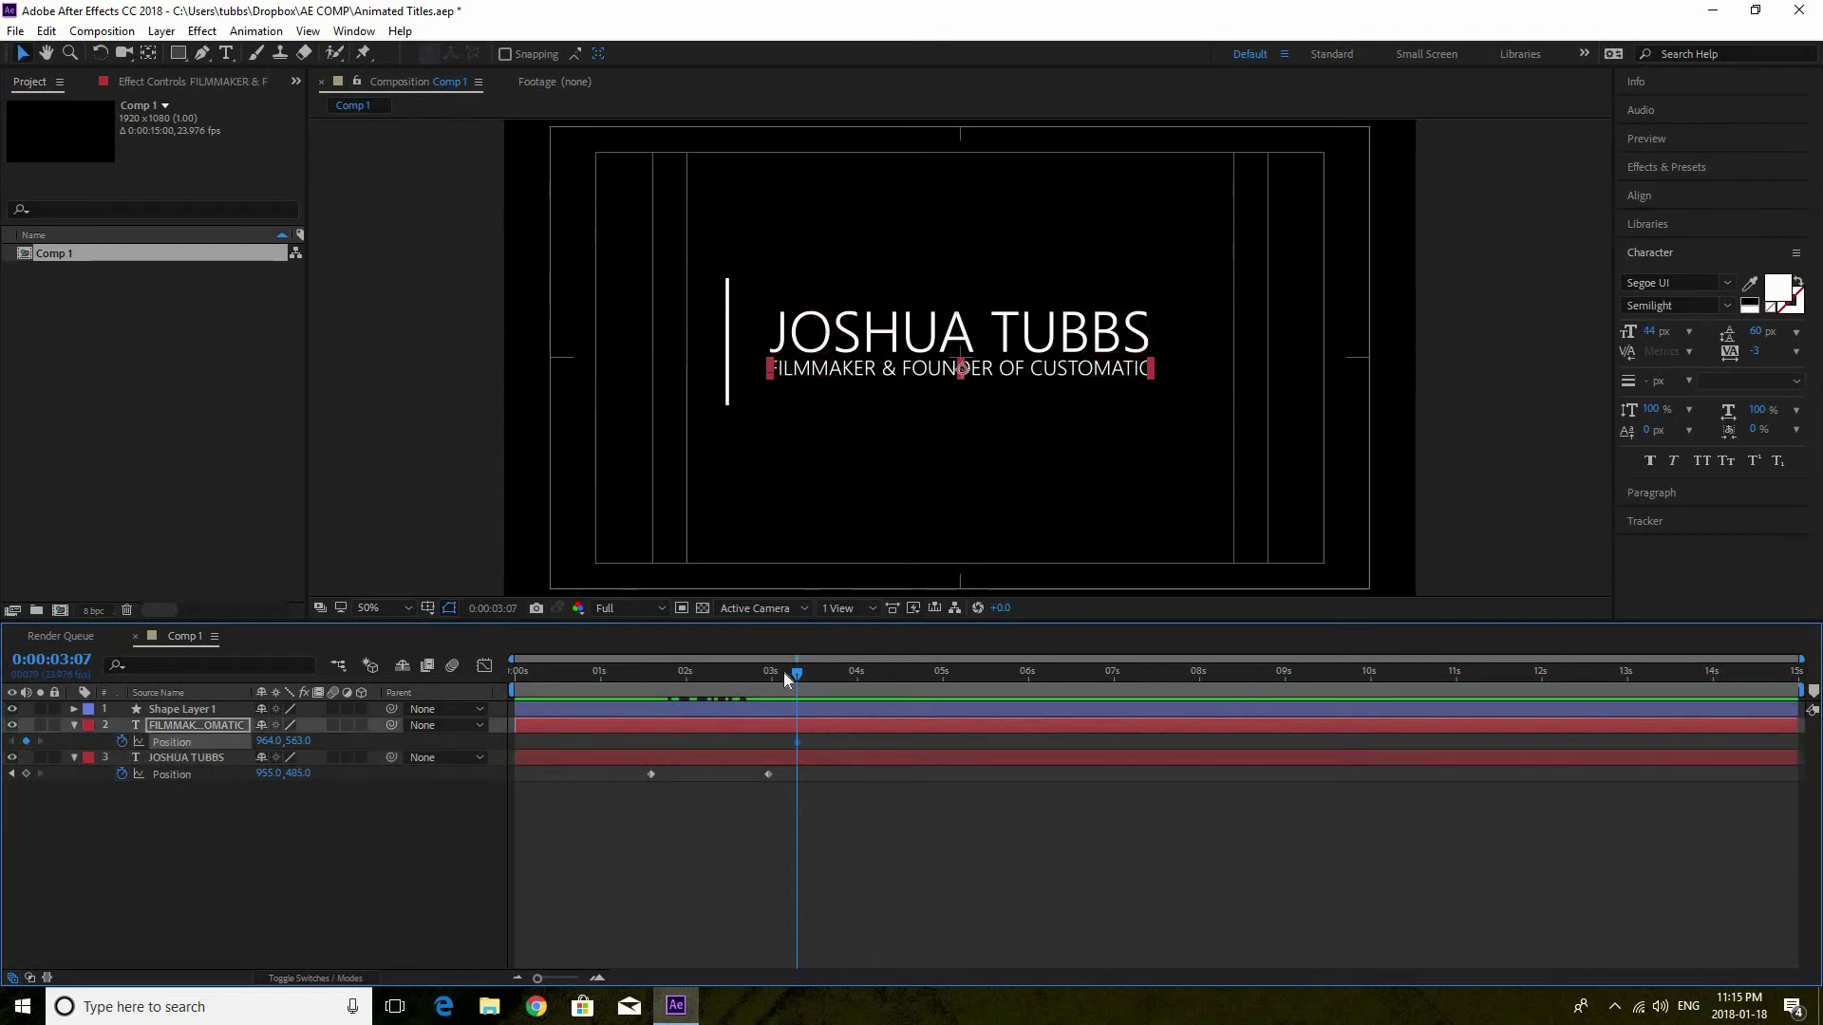
left_click_drag(797, 676, 683, 674)
left_click_drag(275, 741, 157, 747)
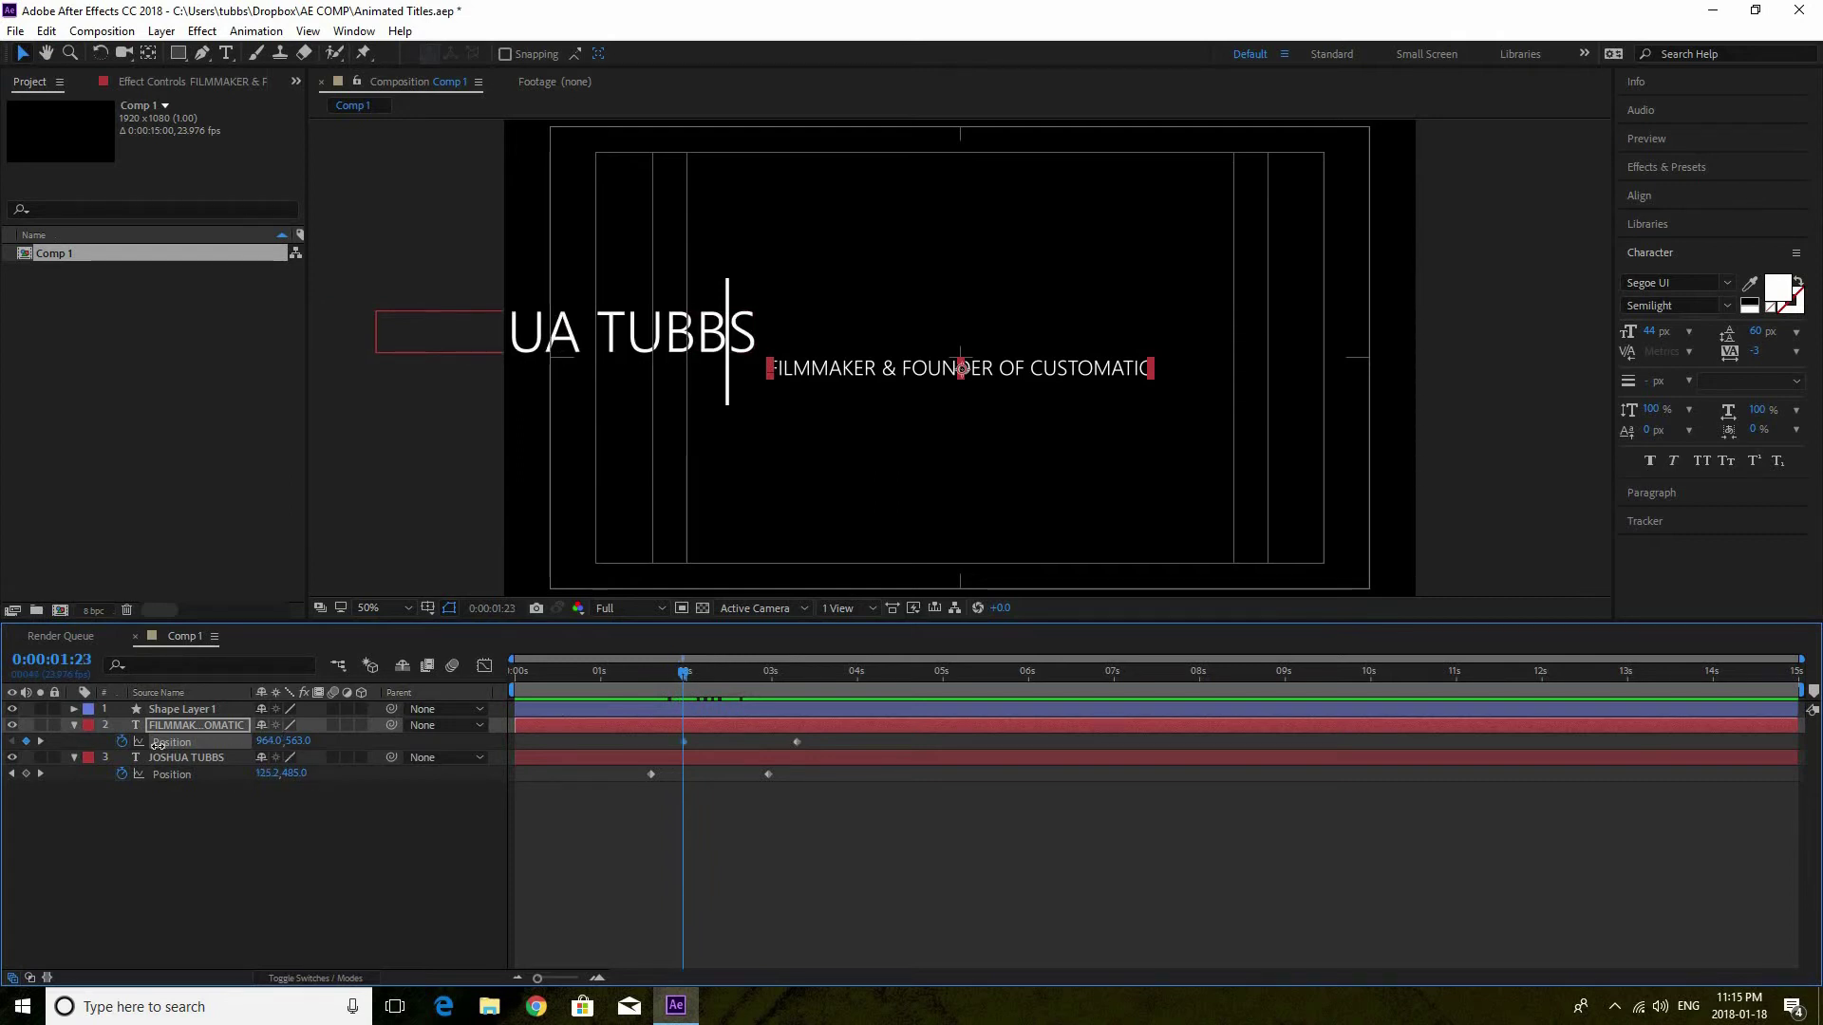
left_click_drag(269, 741, 114, 752)
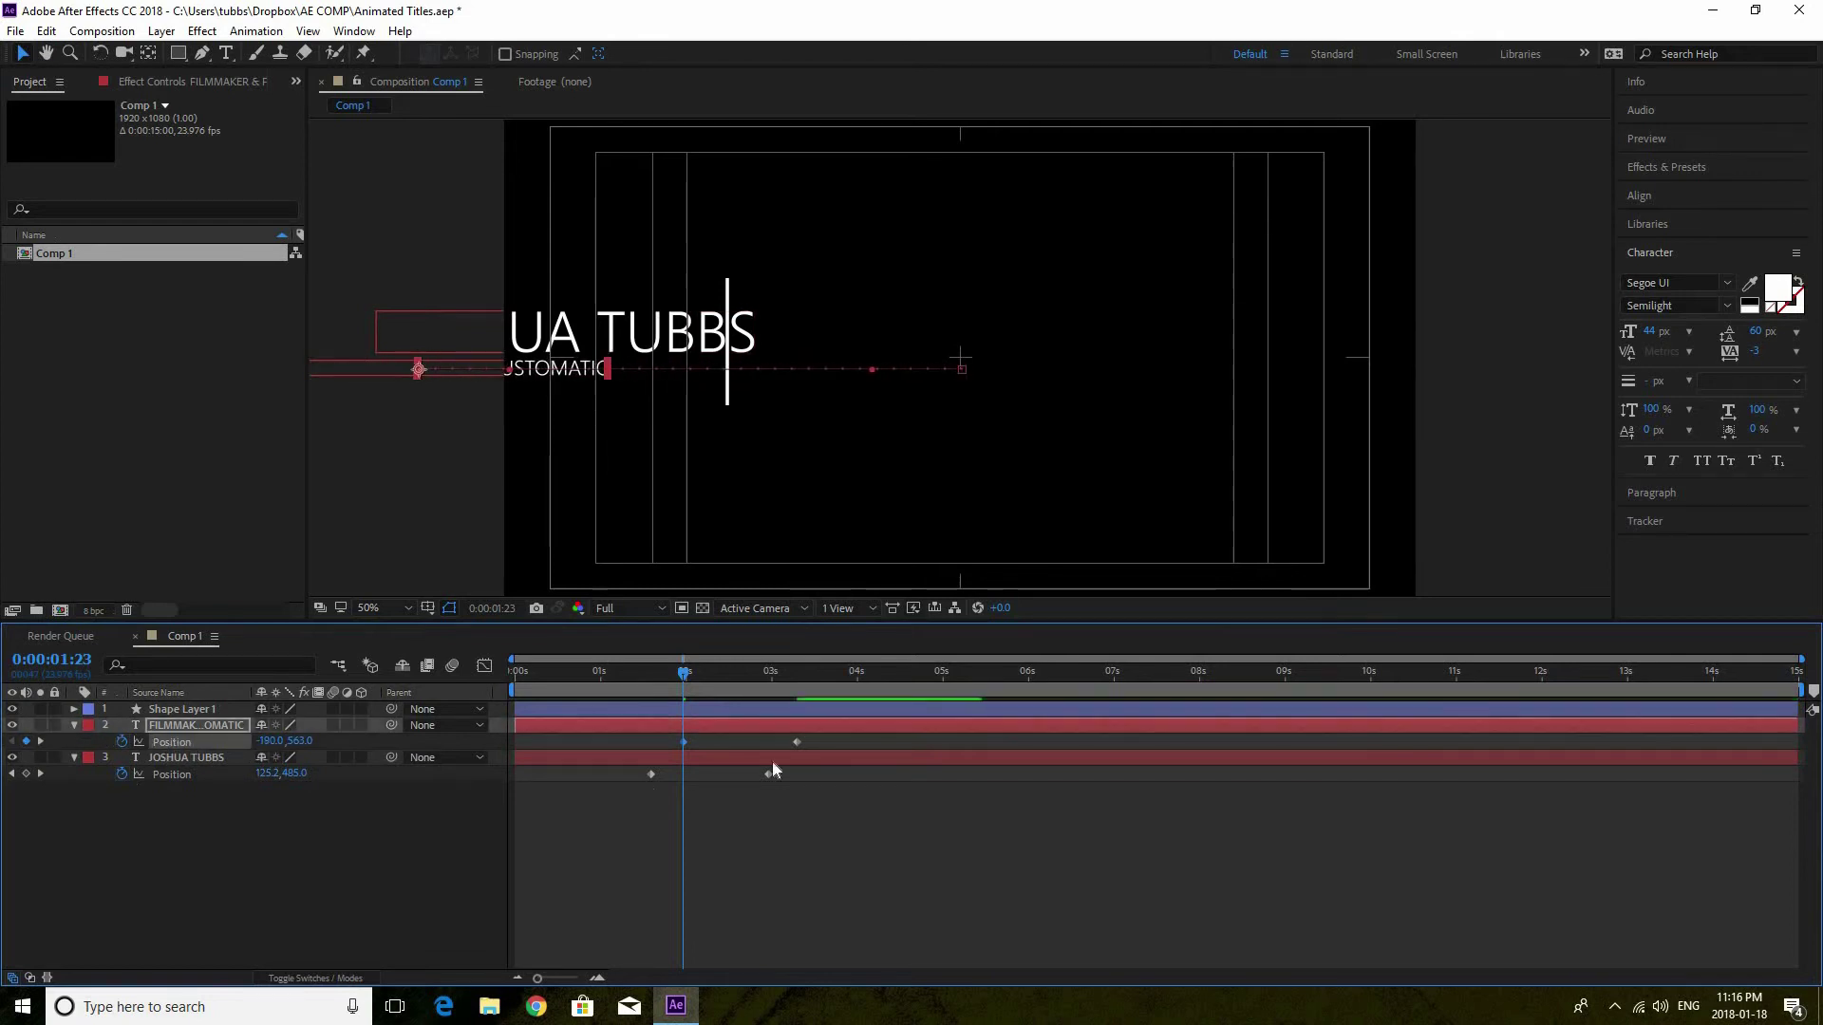
left_click(618, 670)
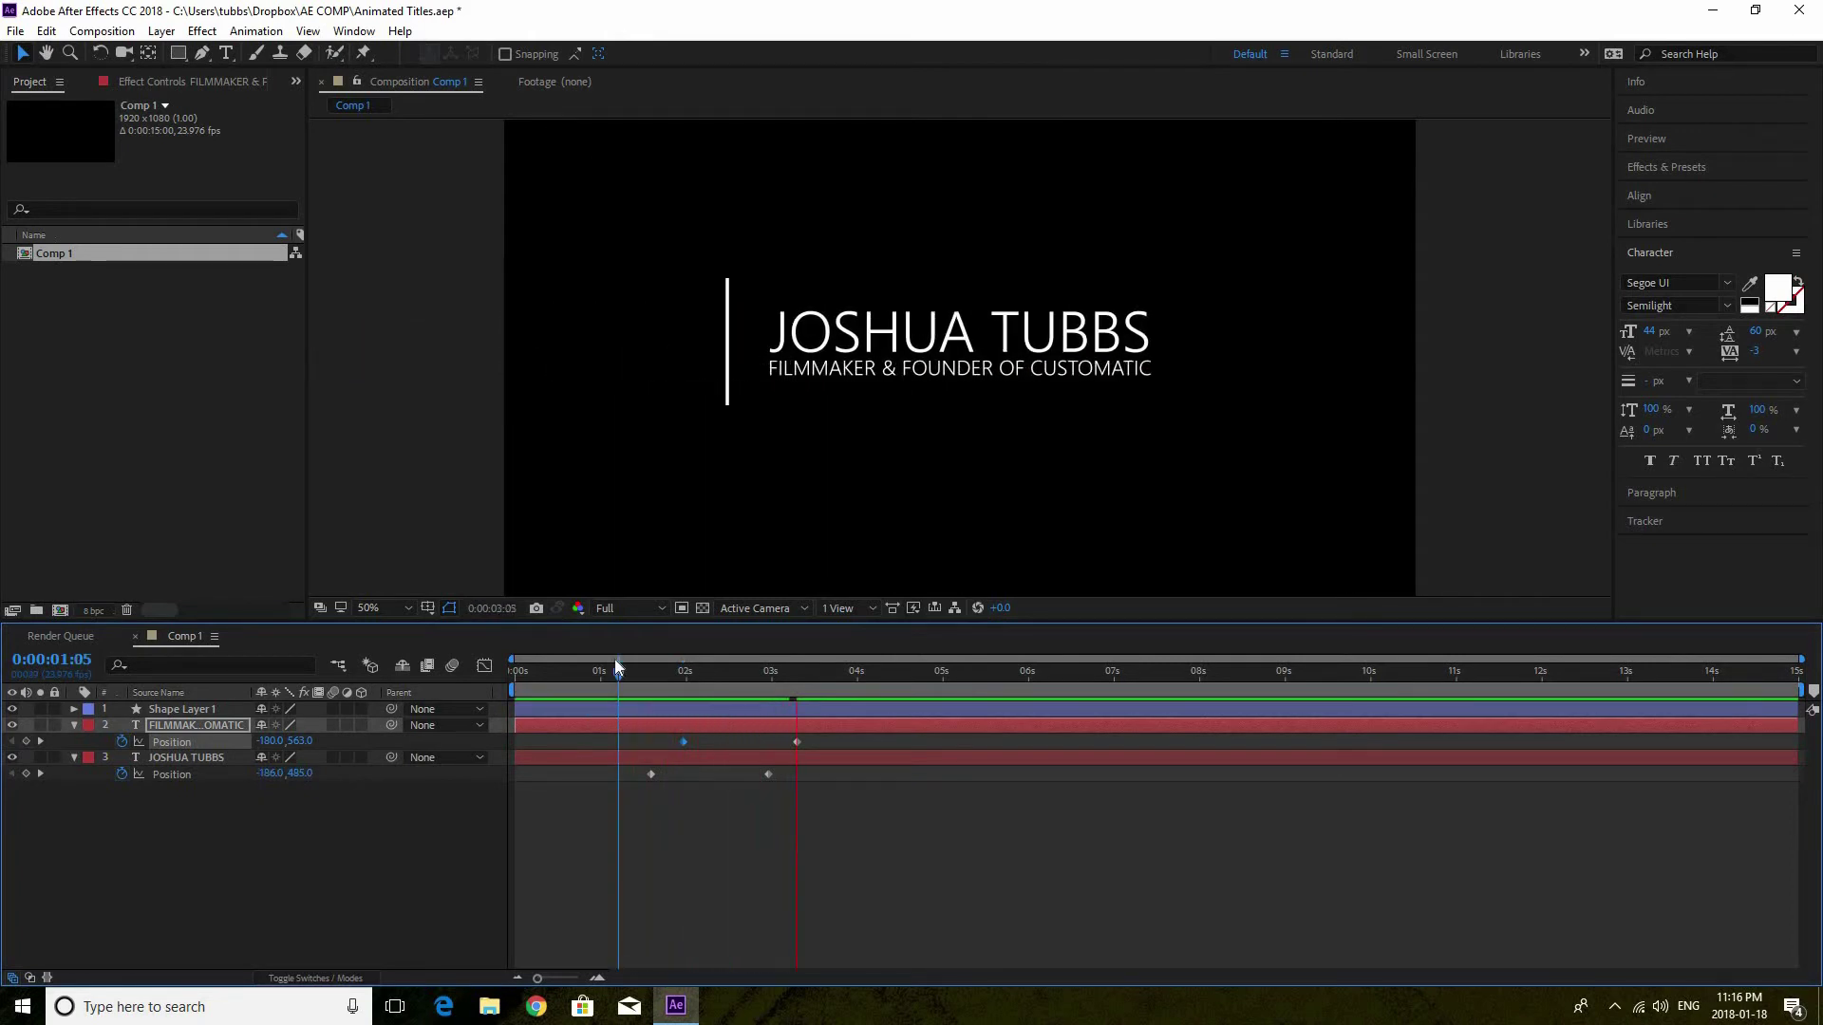
key("space")
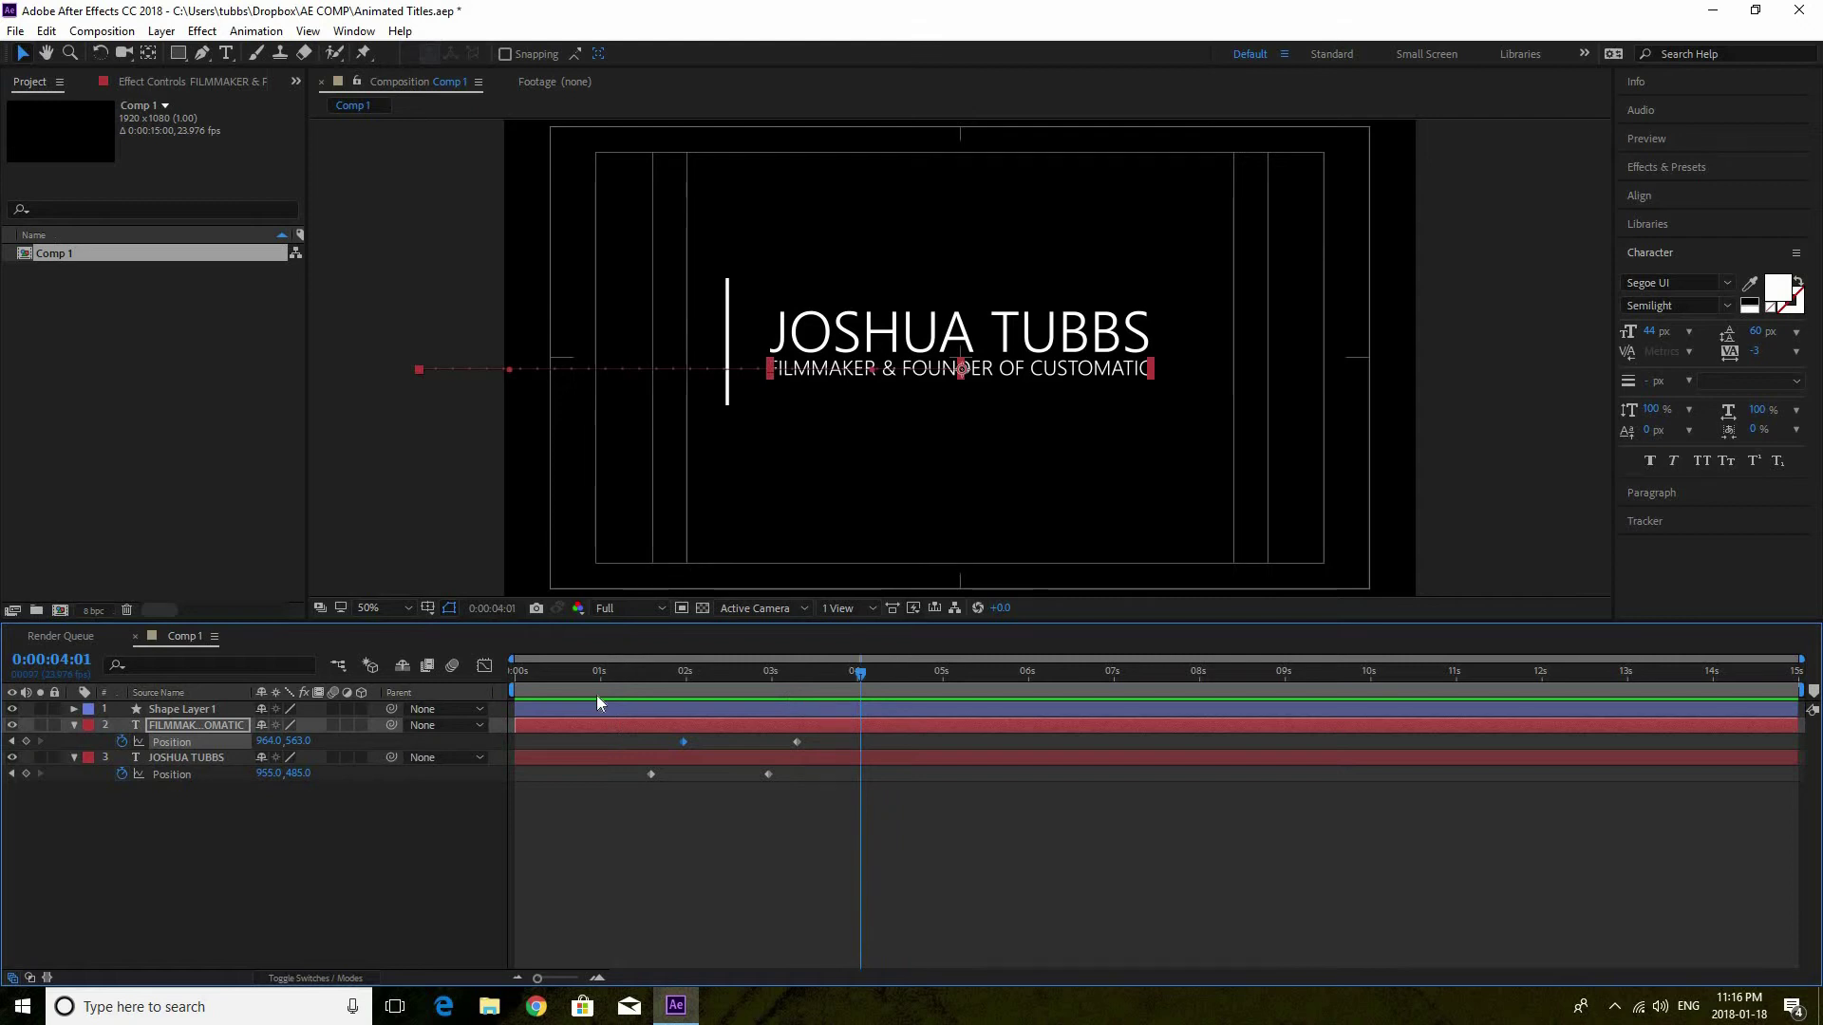
Apply Easy Ease Out to the subtitle's first Position keyframe and Easy Ease In to its second
right_click(681, 742)
mouse_move(701, 738)
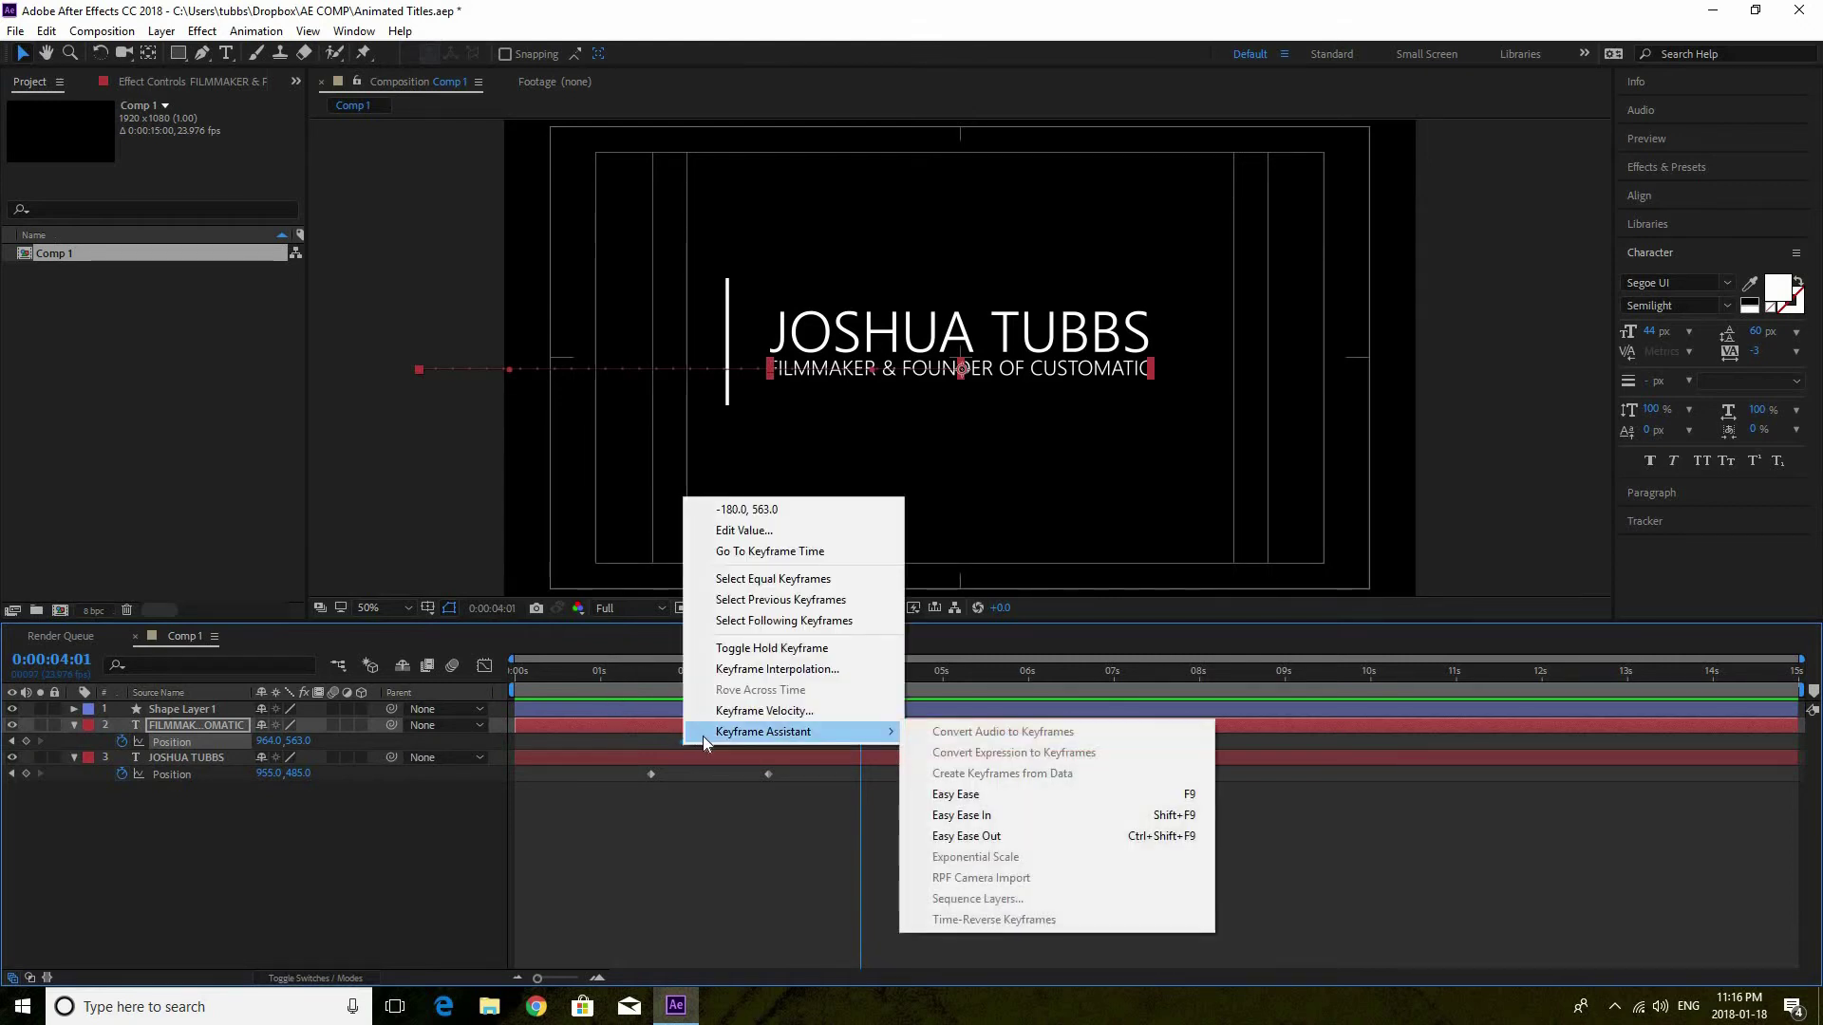
left_click(692, 803)
right_click(682, 744)
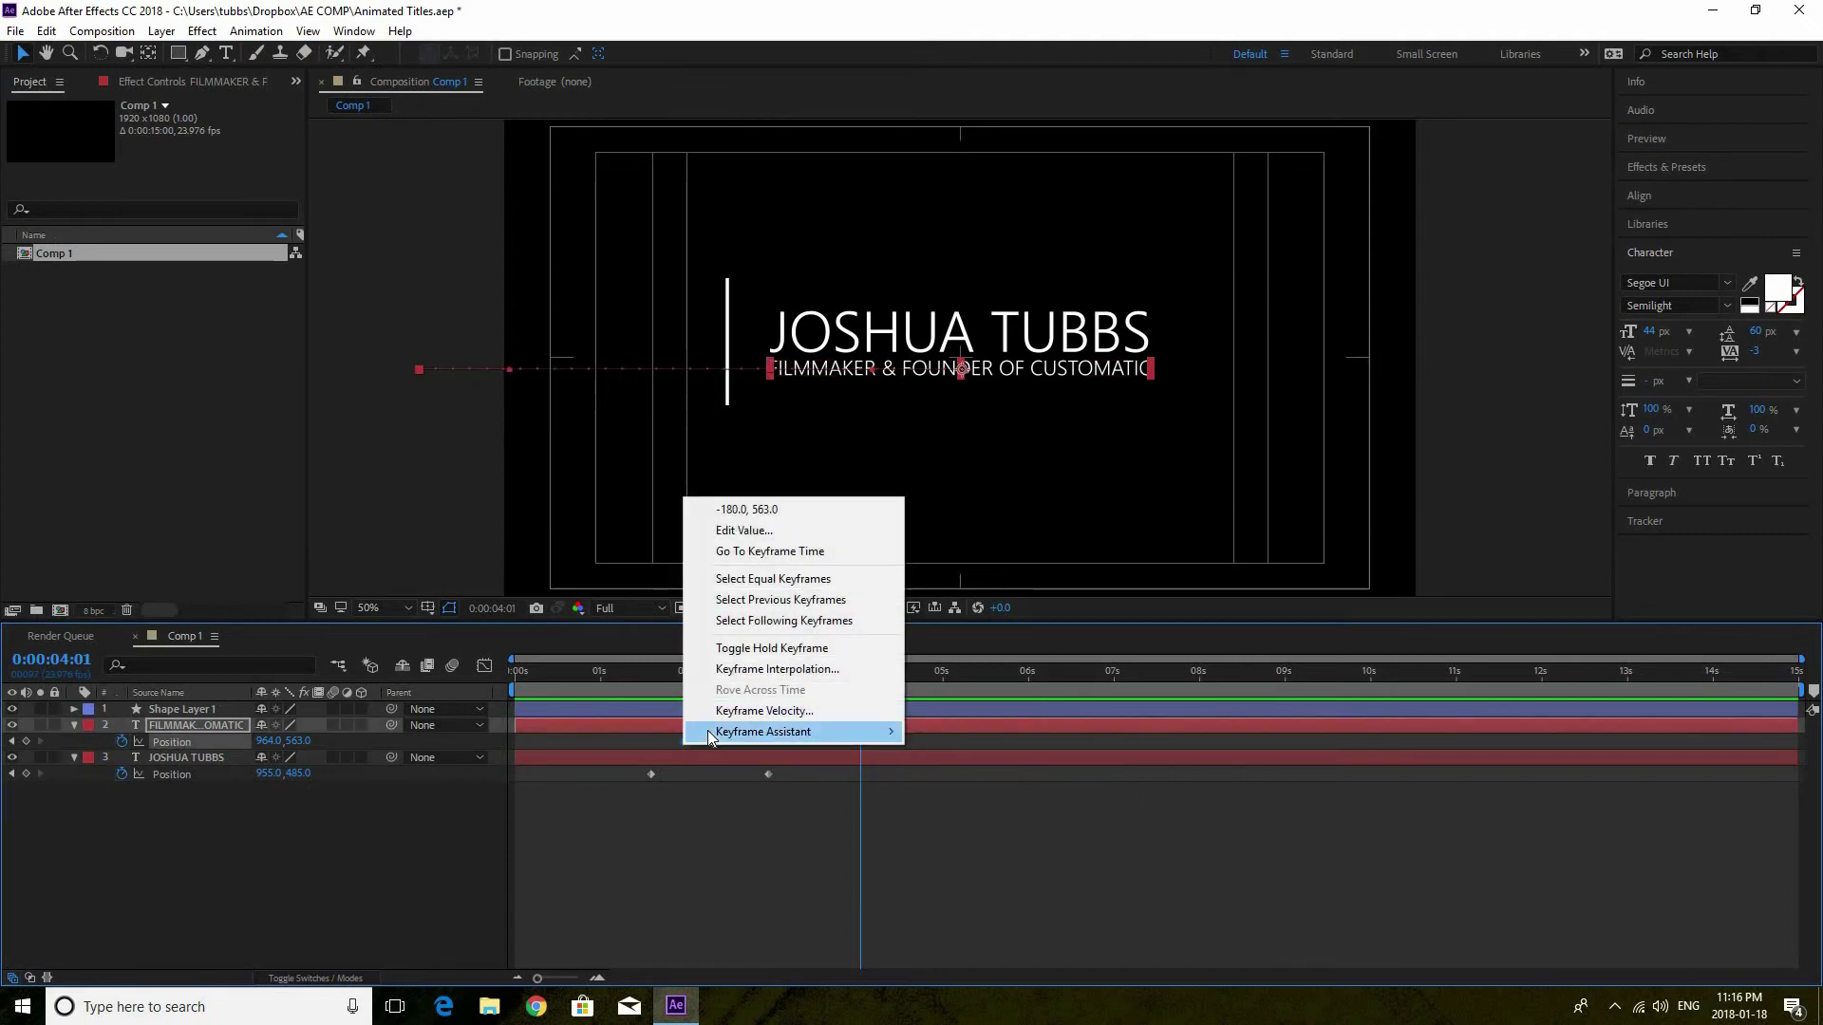
mouse_move(778, 731)
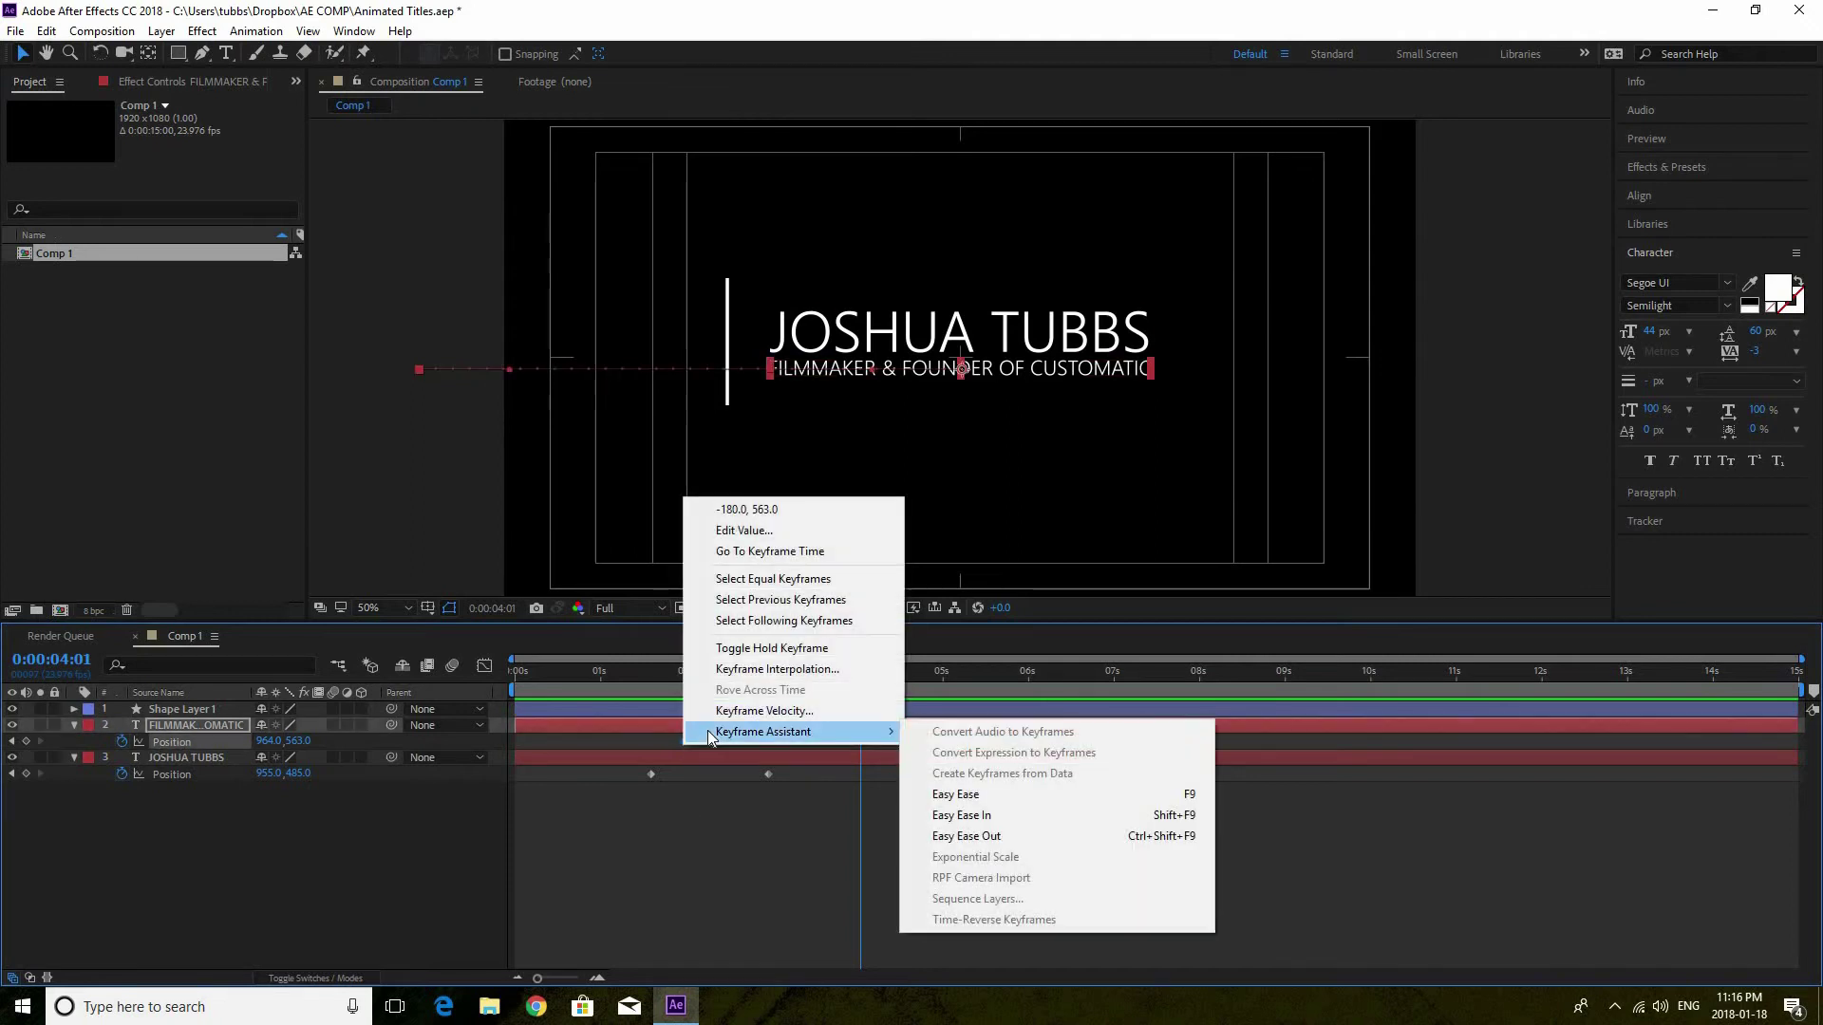
left_click(1012, 835)
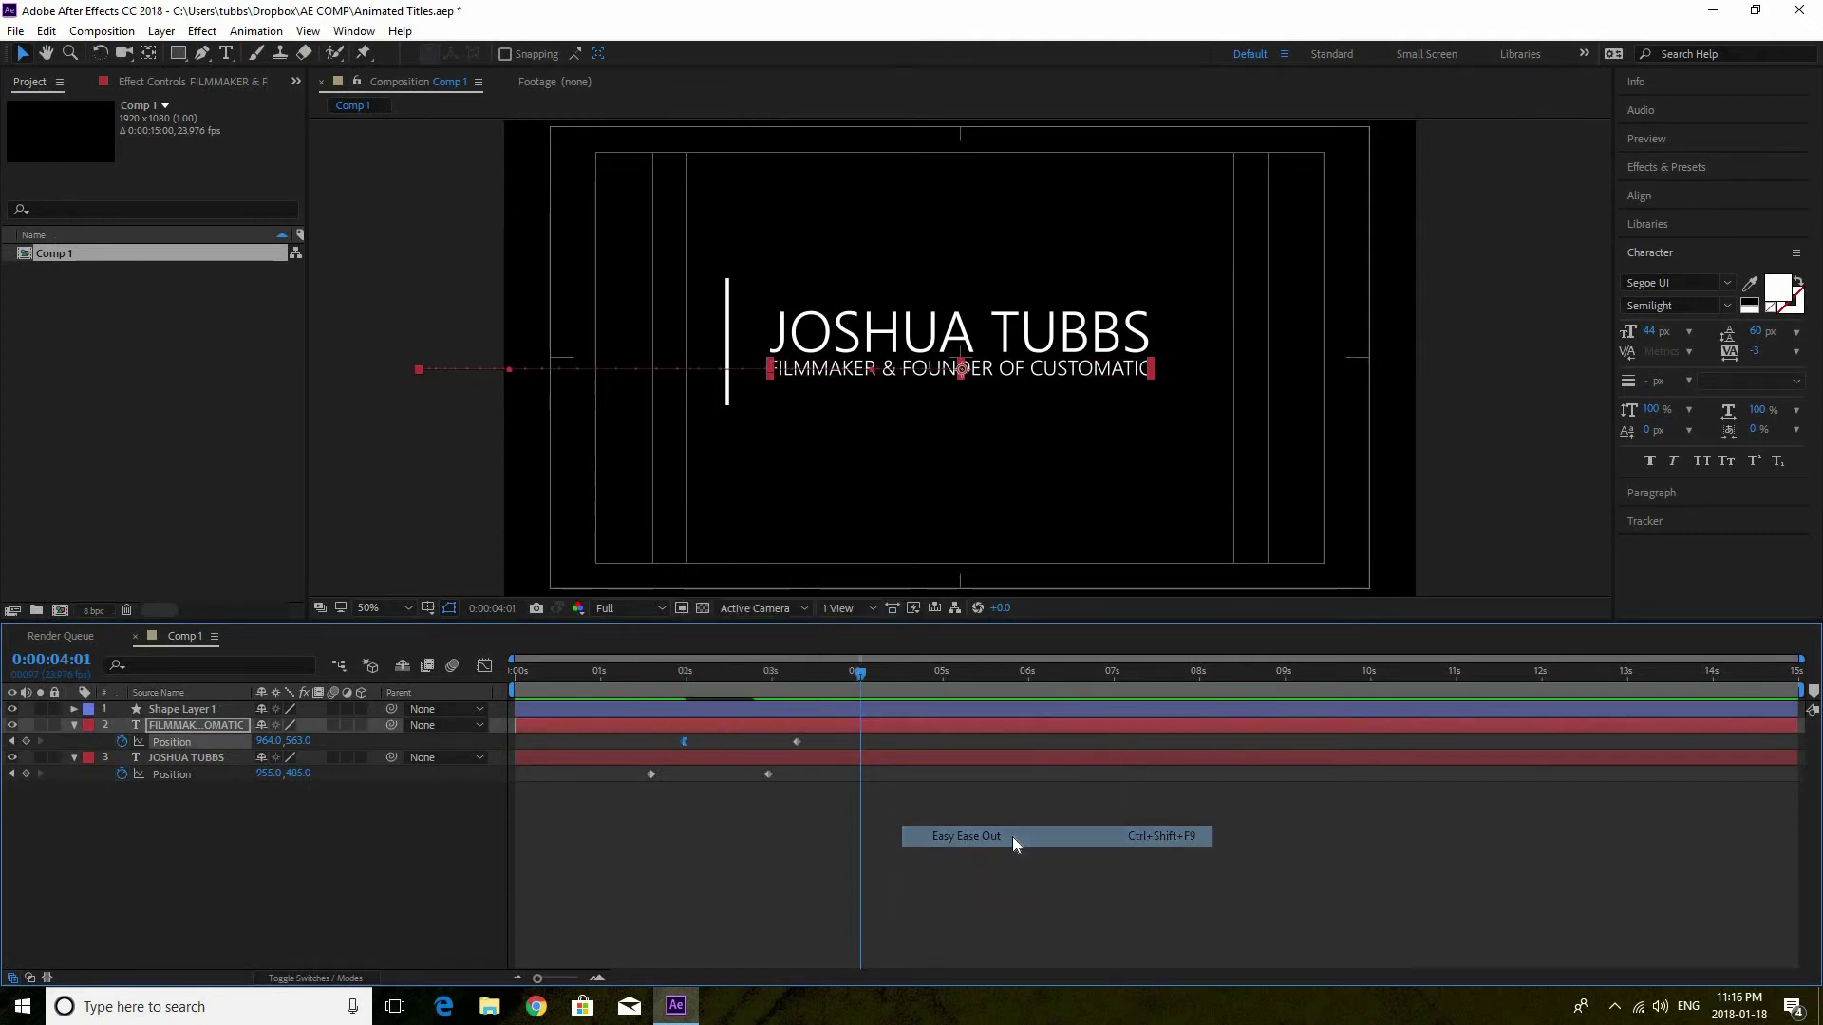
right_click(798, 741)
mouse_move(864, 983)
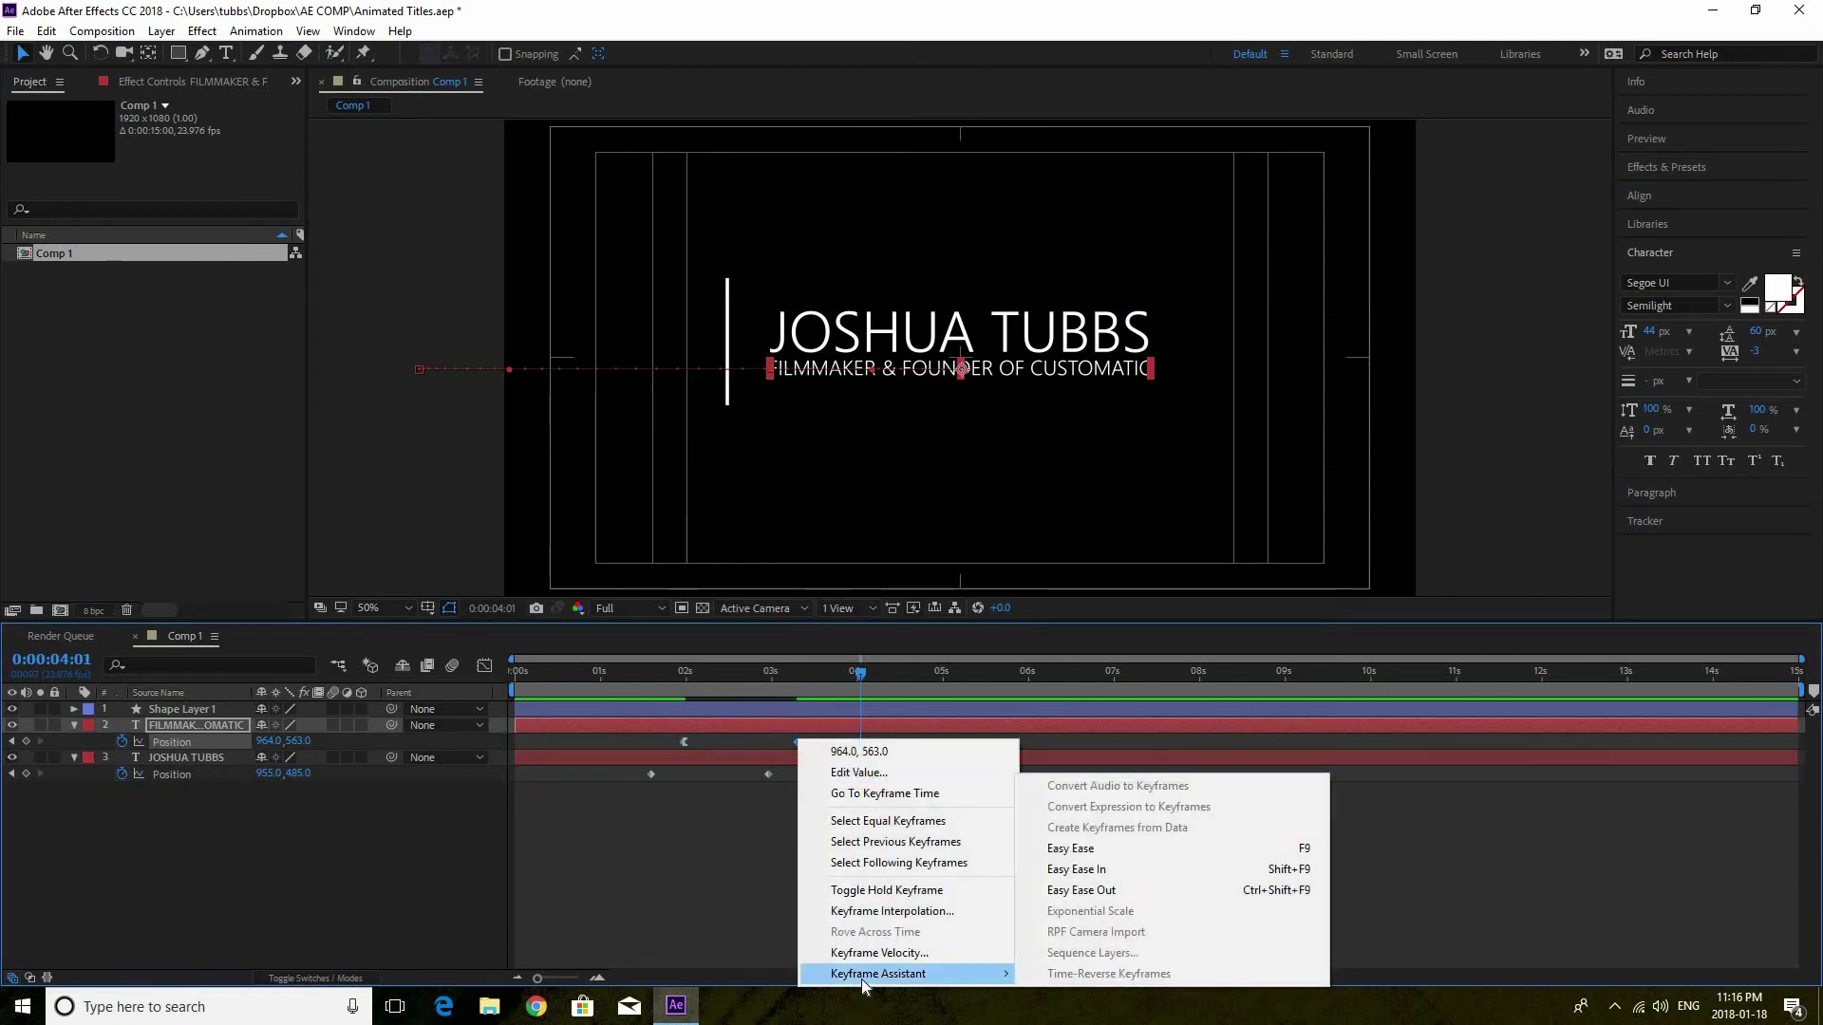
left_click(1102, 870)
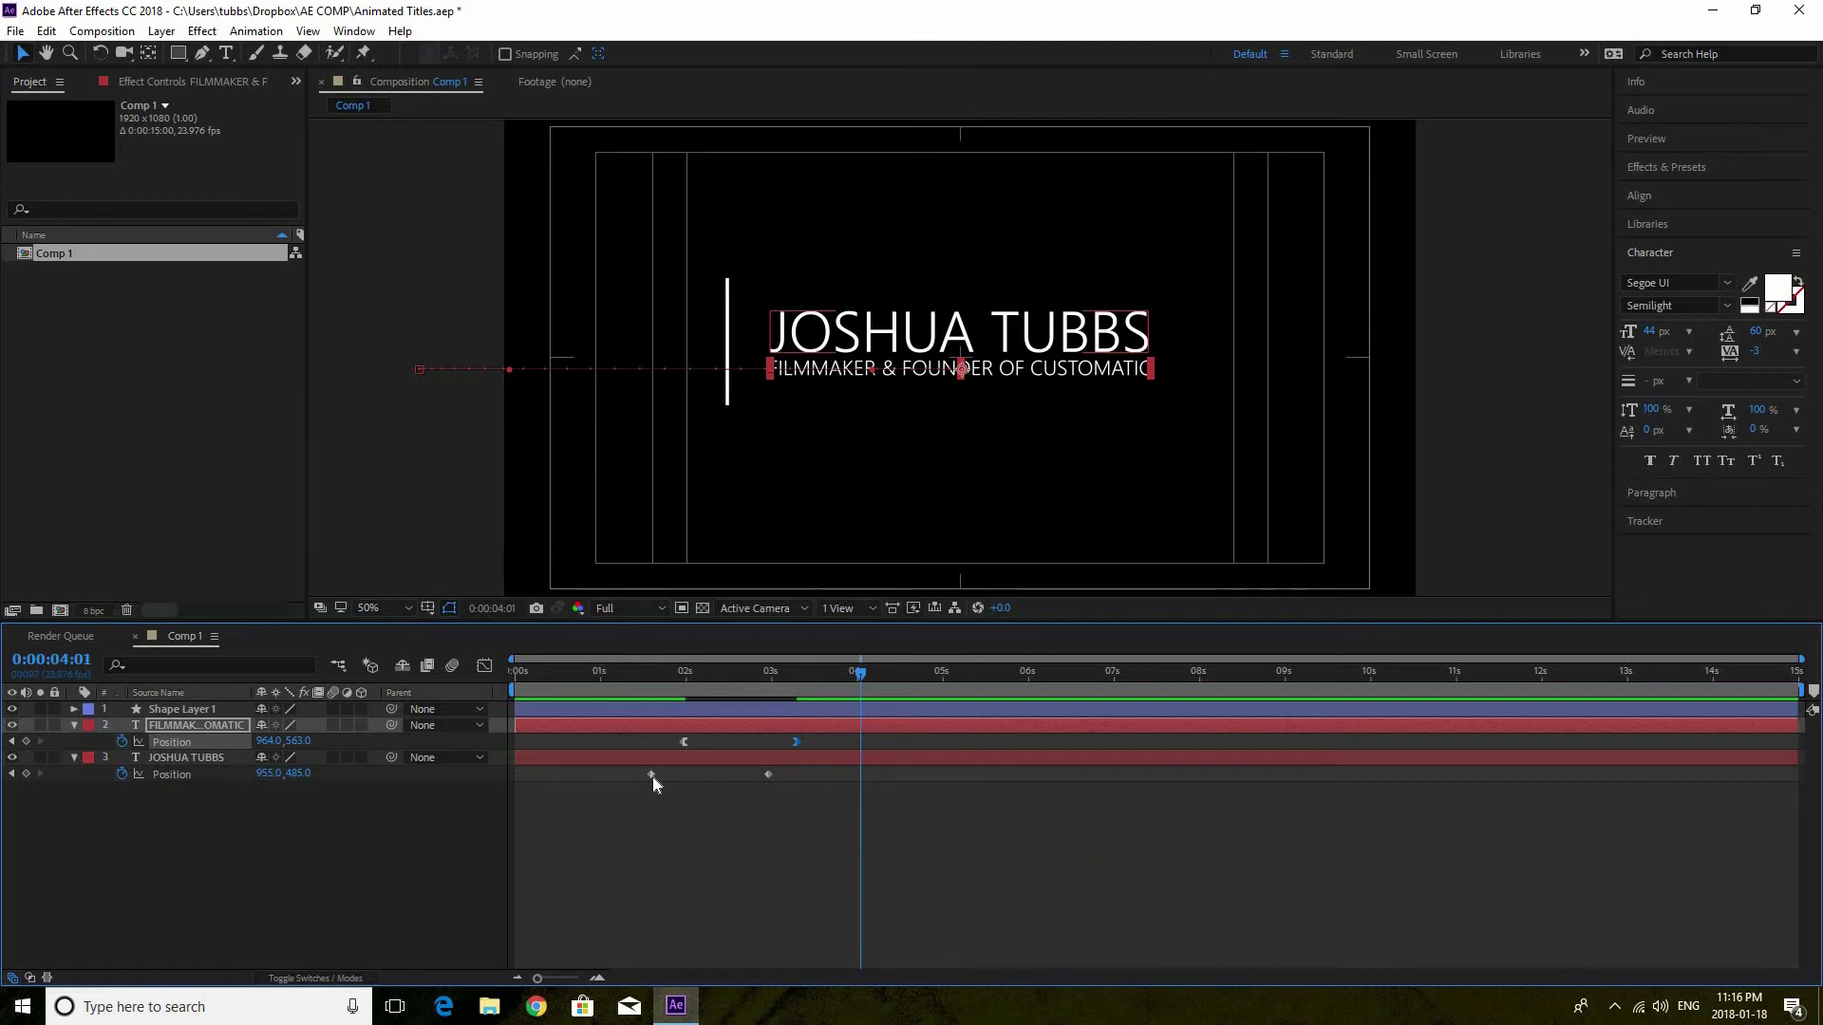
Apply Easy Ease Out to the name's first Position keyframe and Easy Ease In to its second
right_click(652, 775)
mouse_move(750, 763)
left_click(1010, 868)
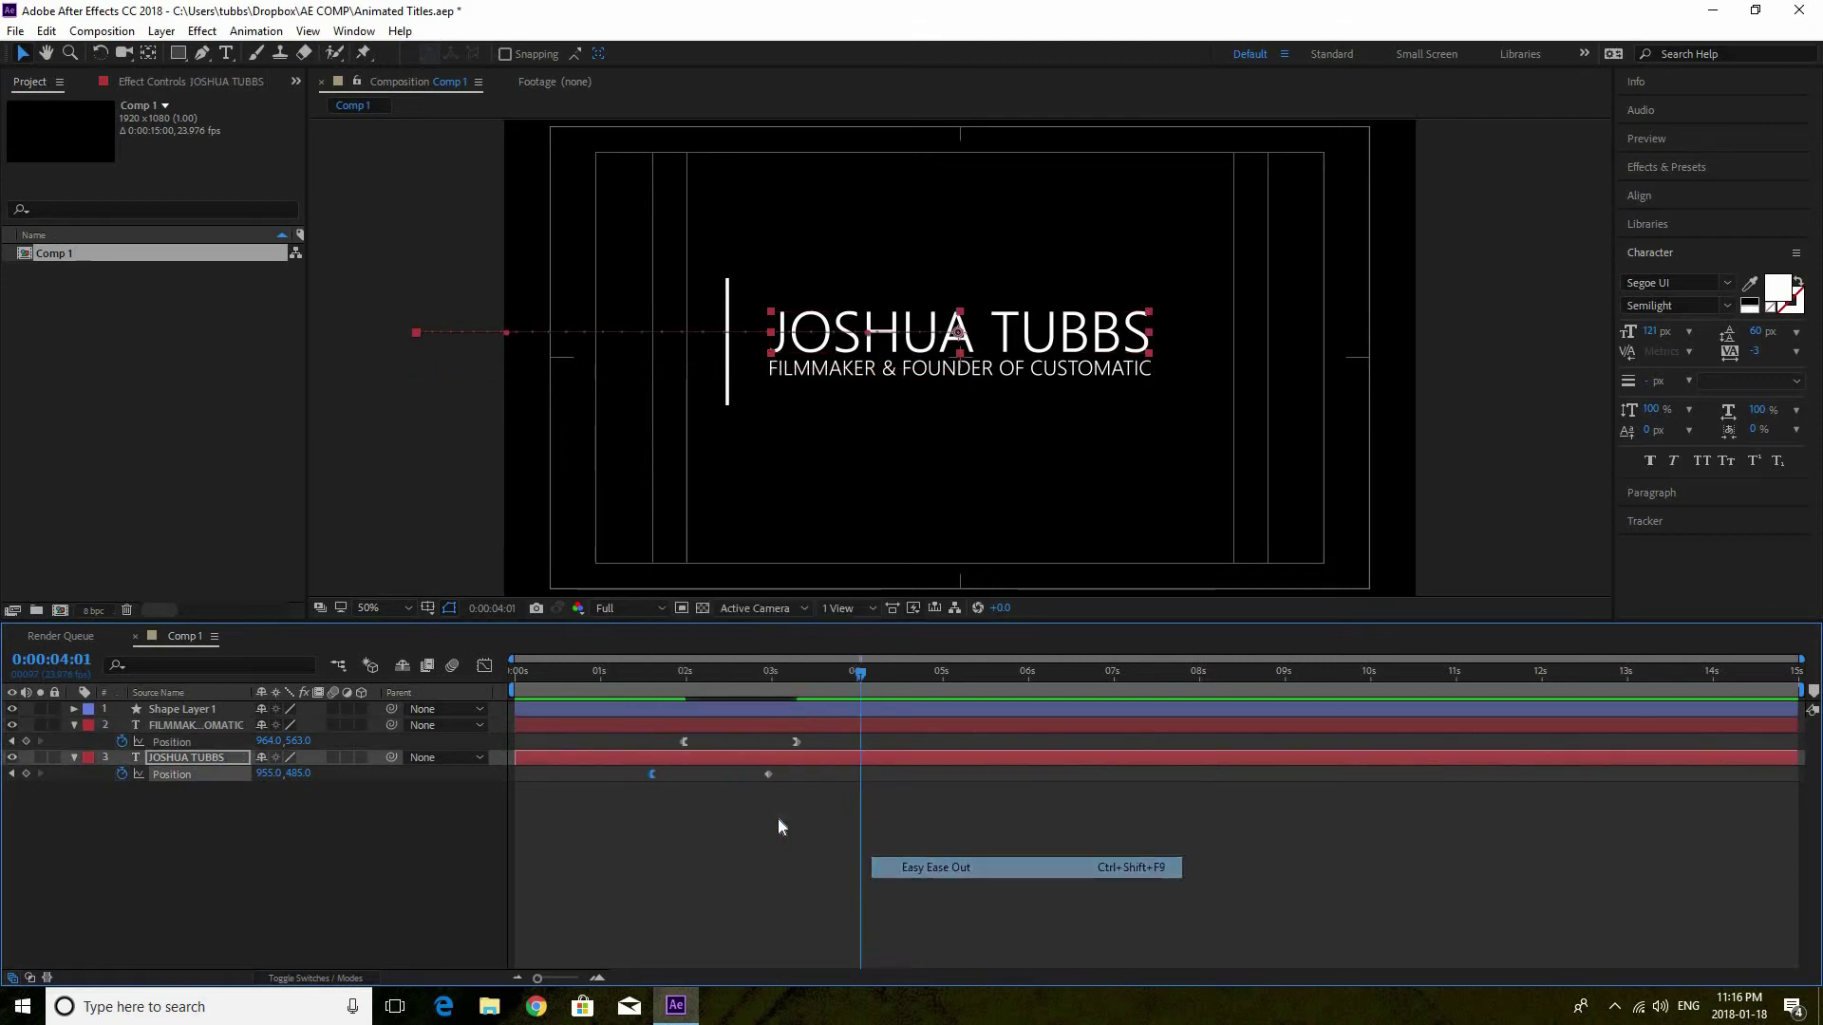
right_click(771, 775)
mouse_move(950, 763)
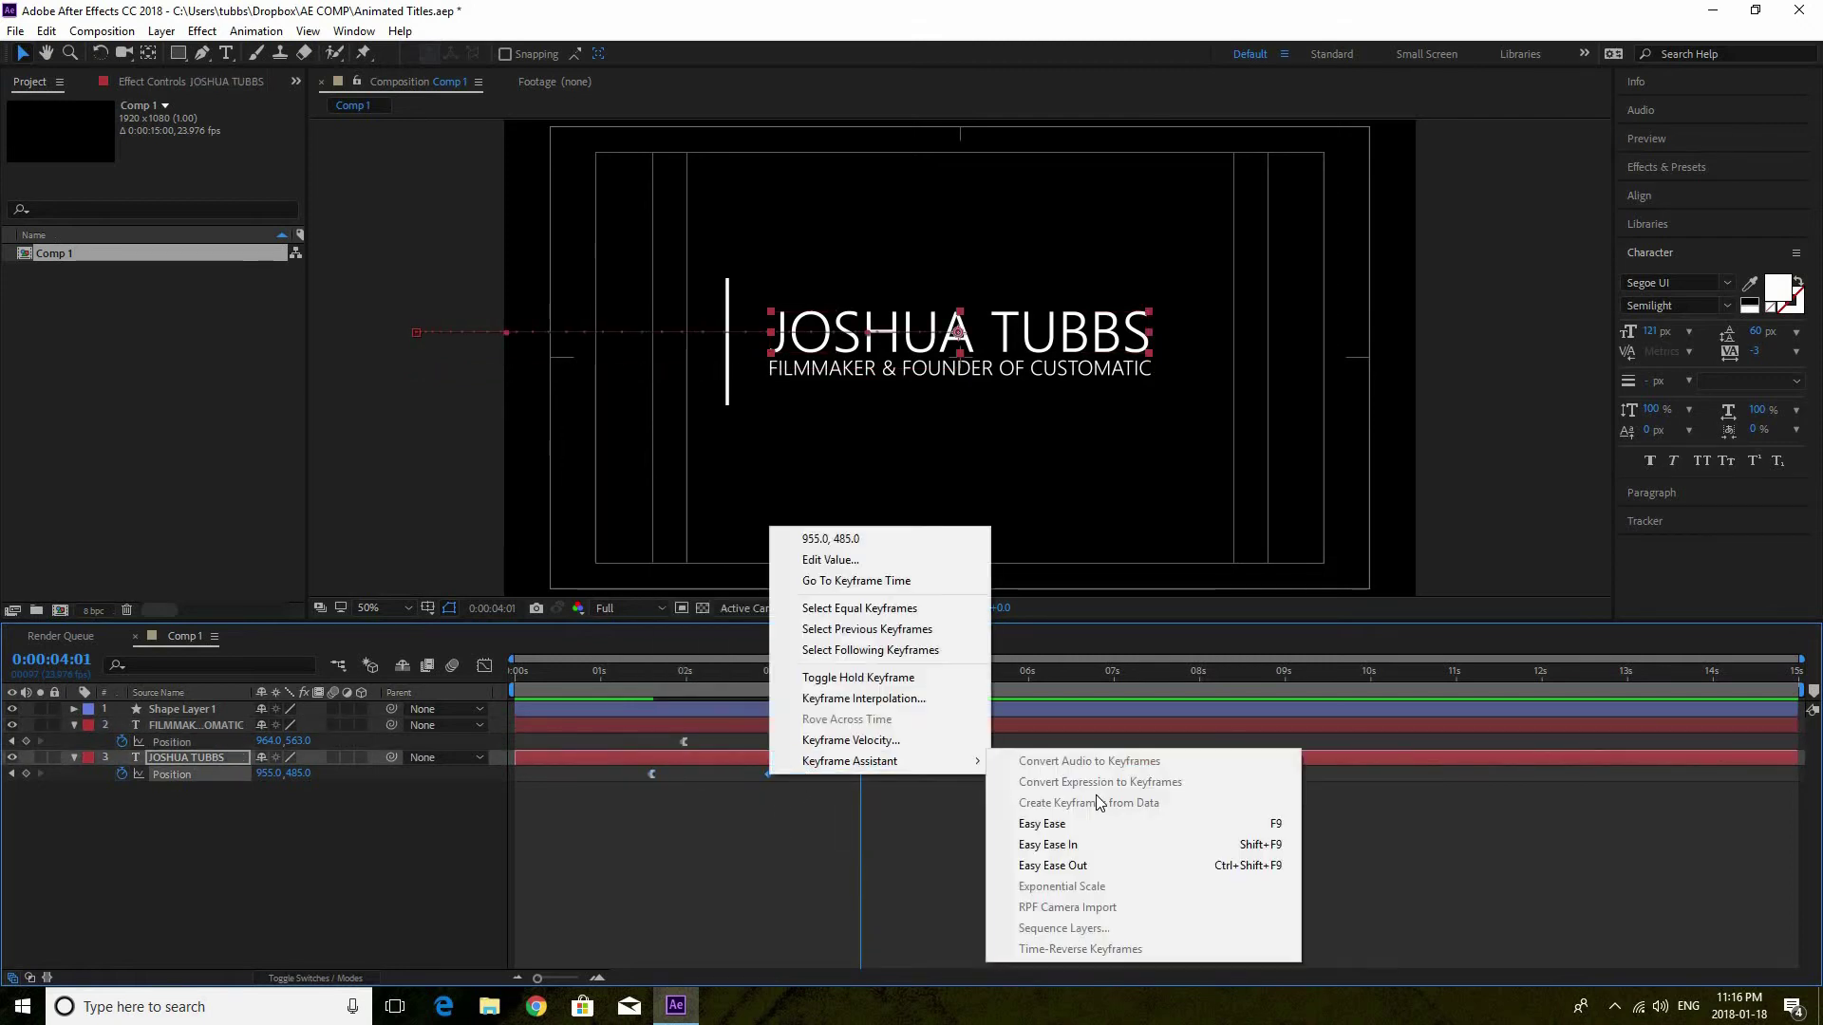
left_click(1070, 852)
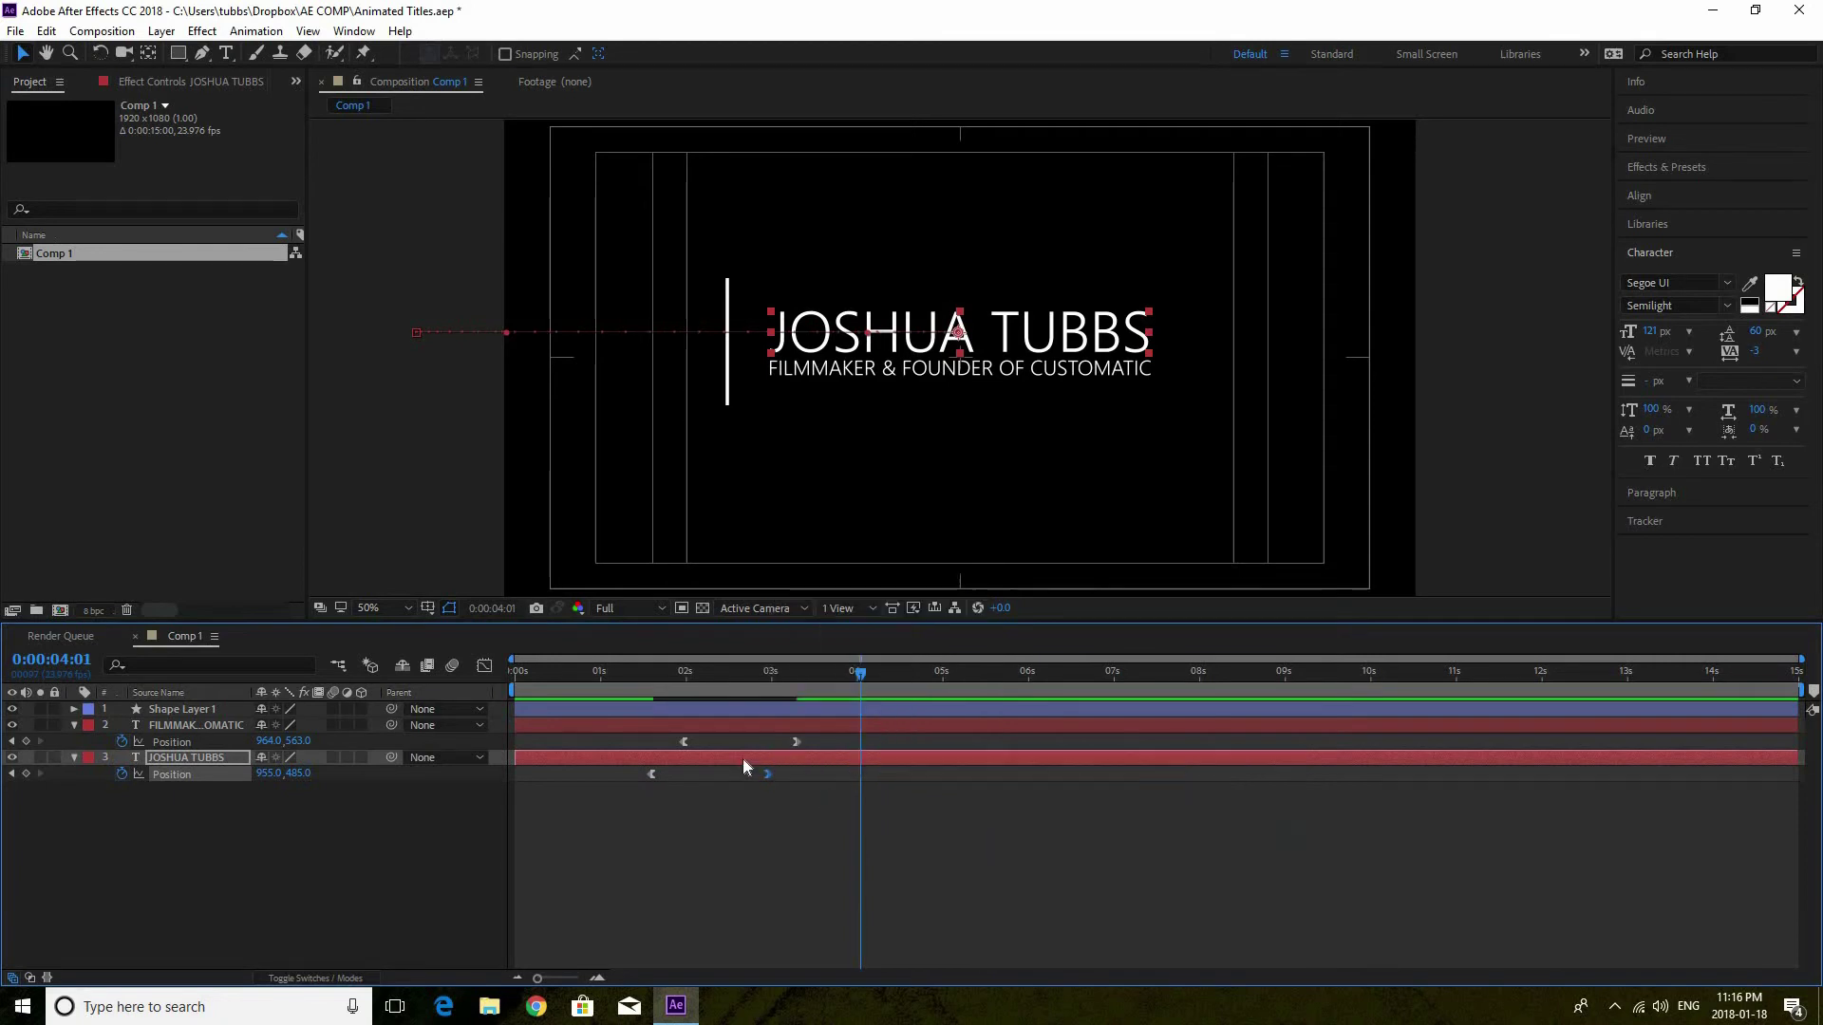
Preview the eased slide-in from about one second and select both subtitle Position keyframes
left_click(607, 672)
key("space")
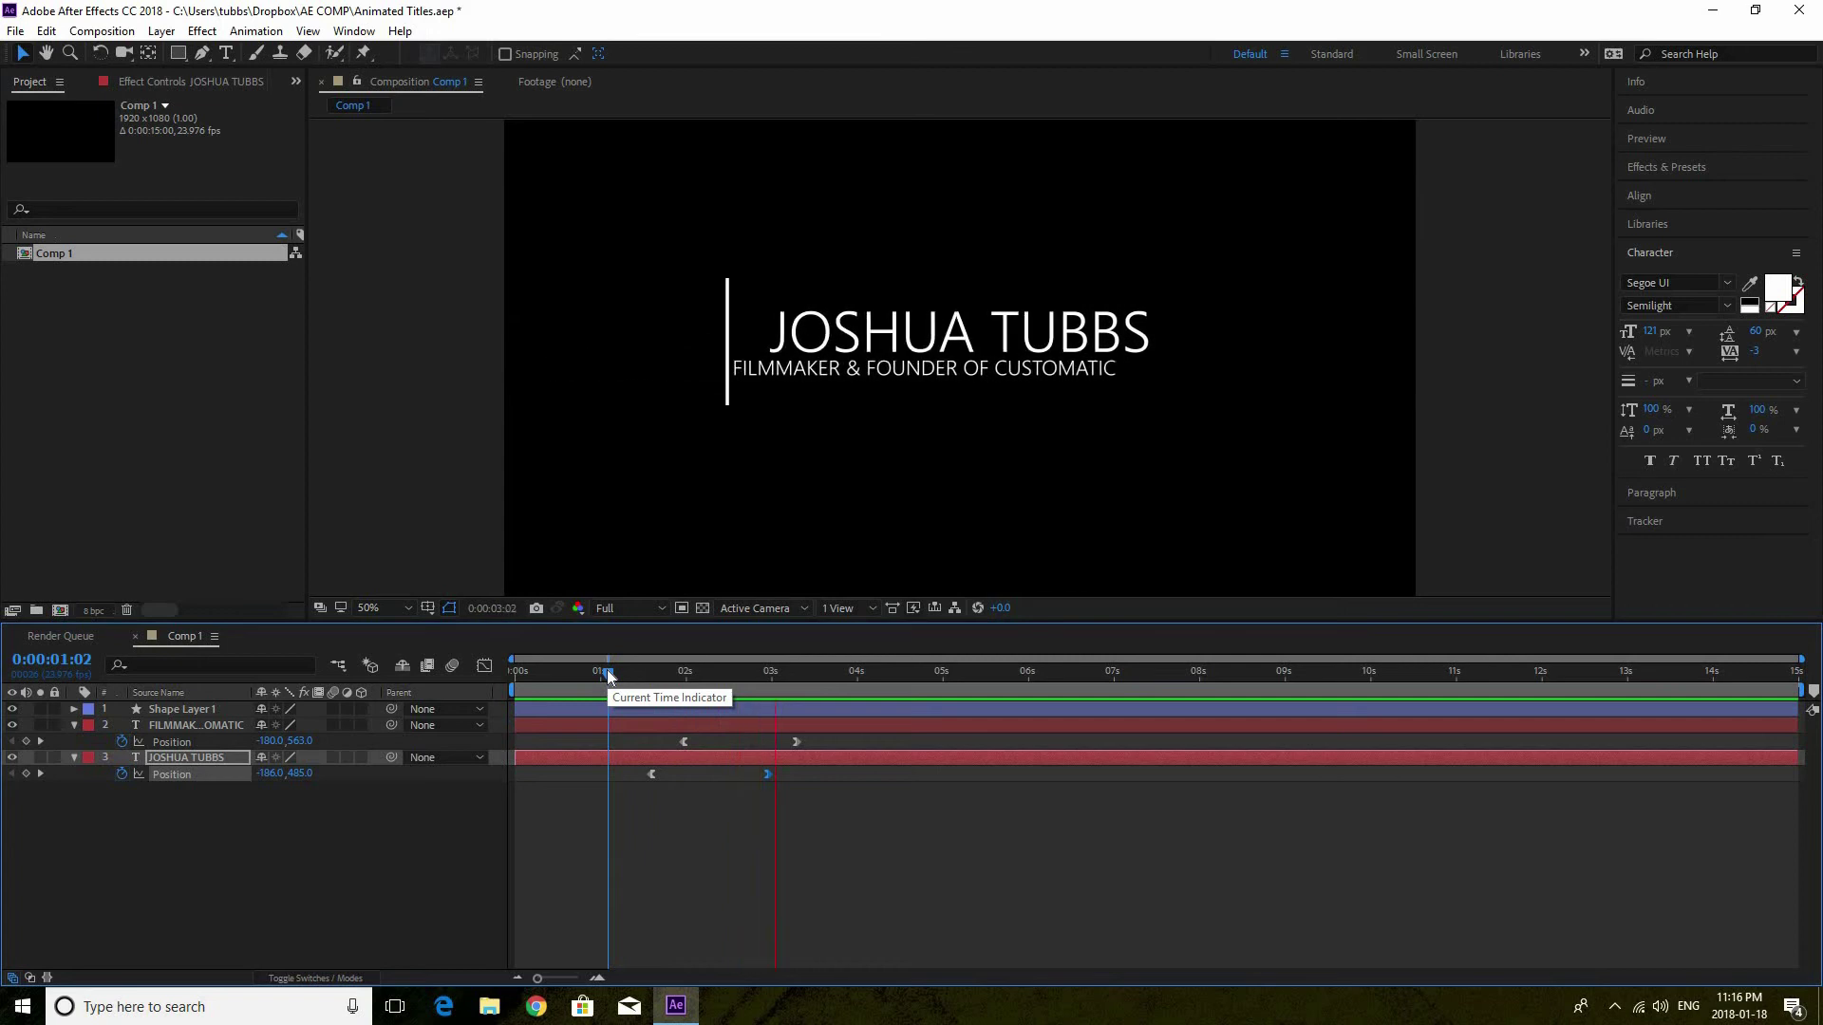
left_click(700, 863)
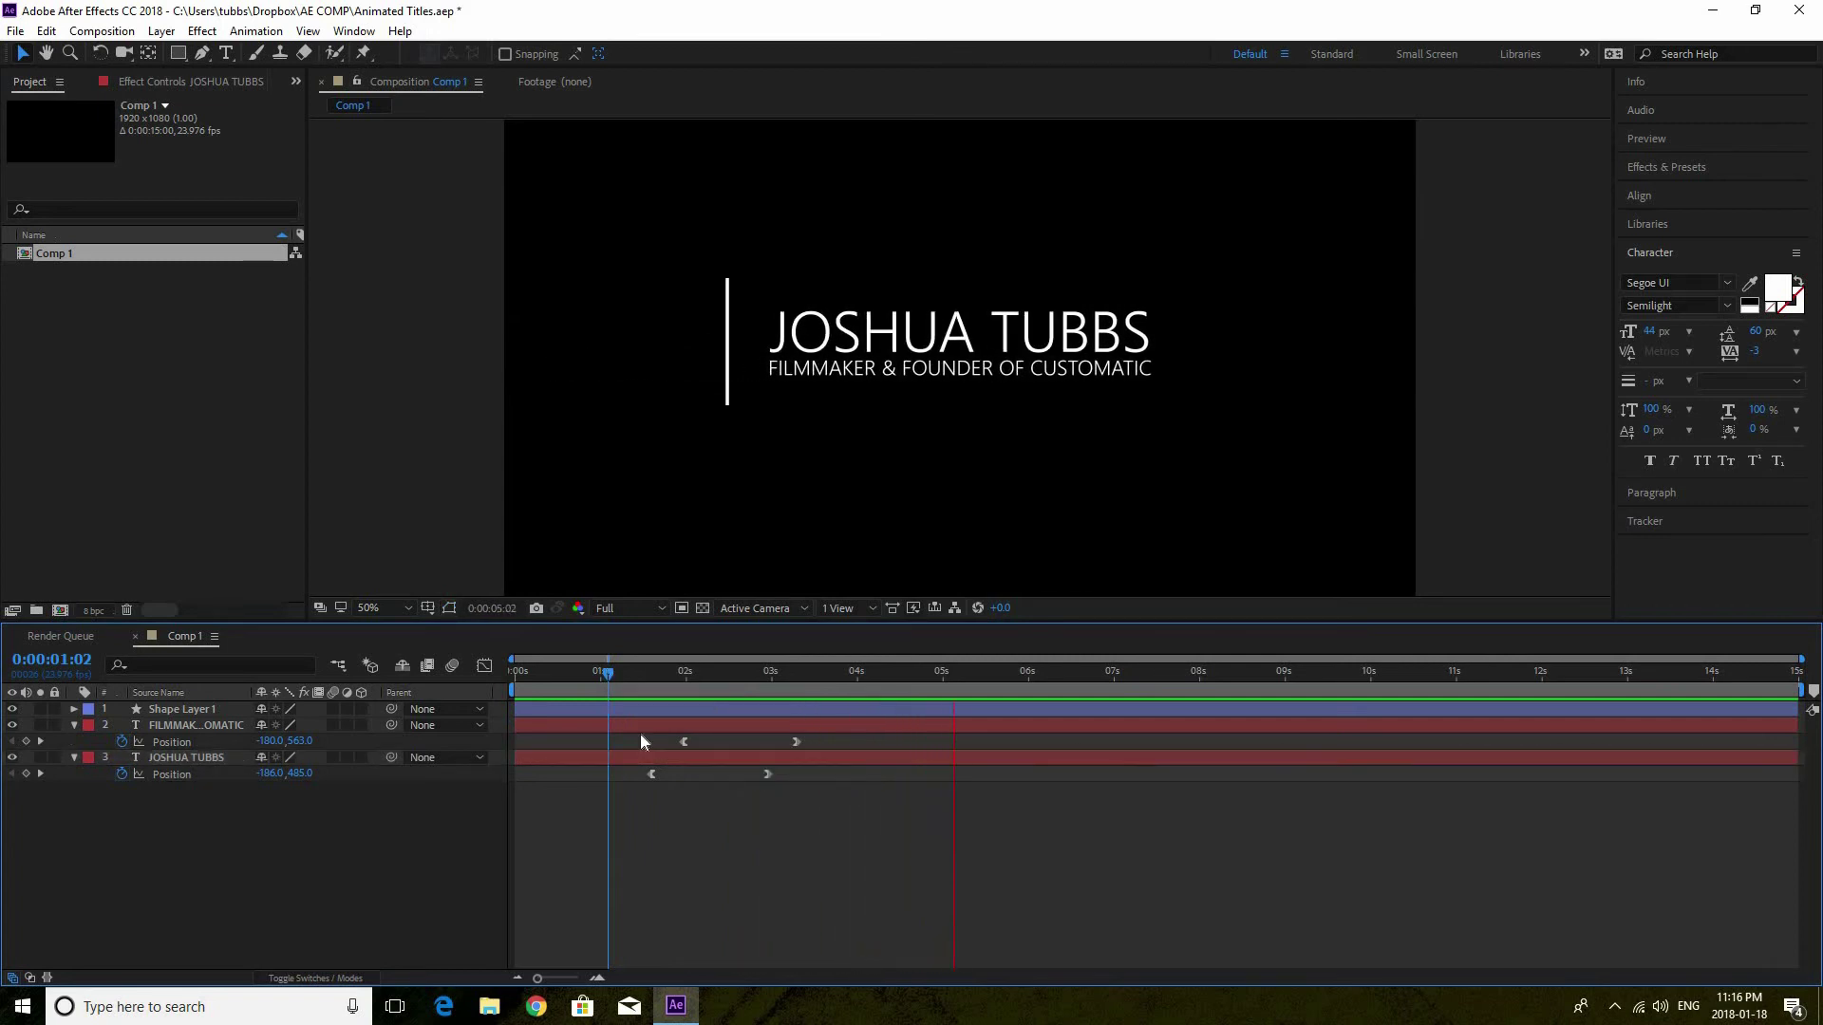
left_click(724, 672)
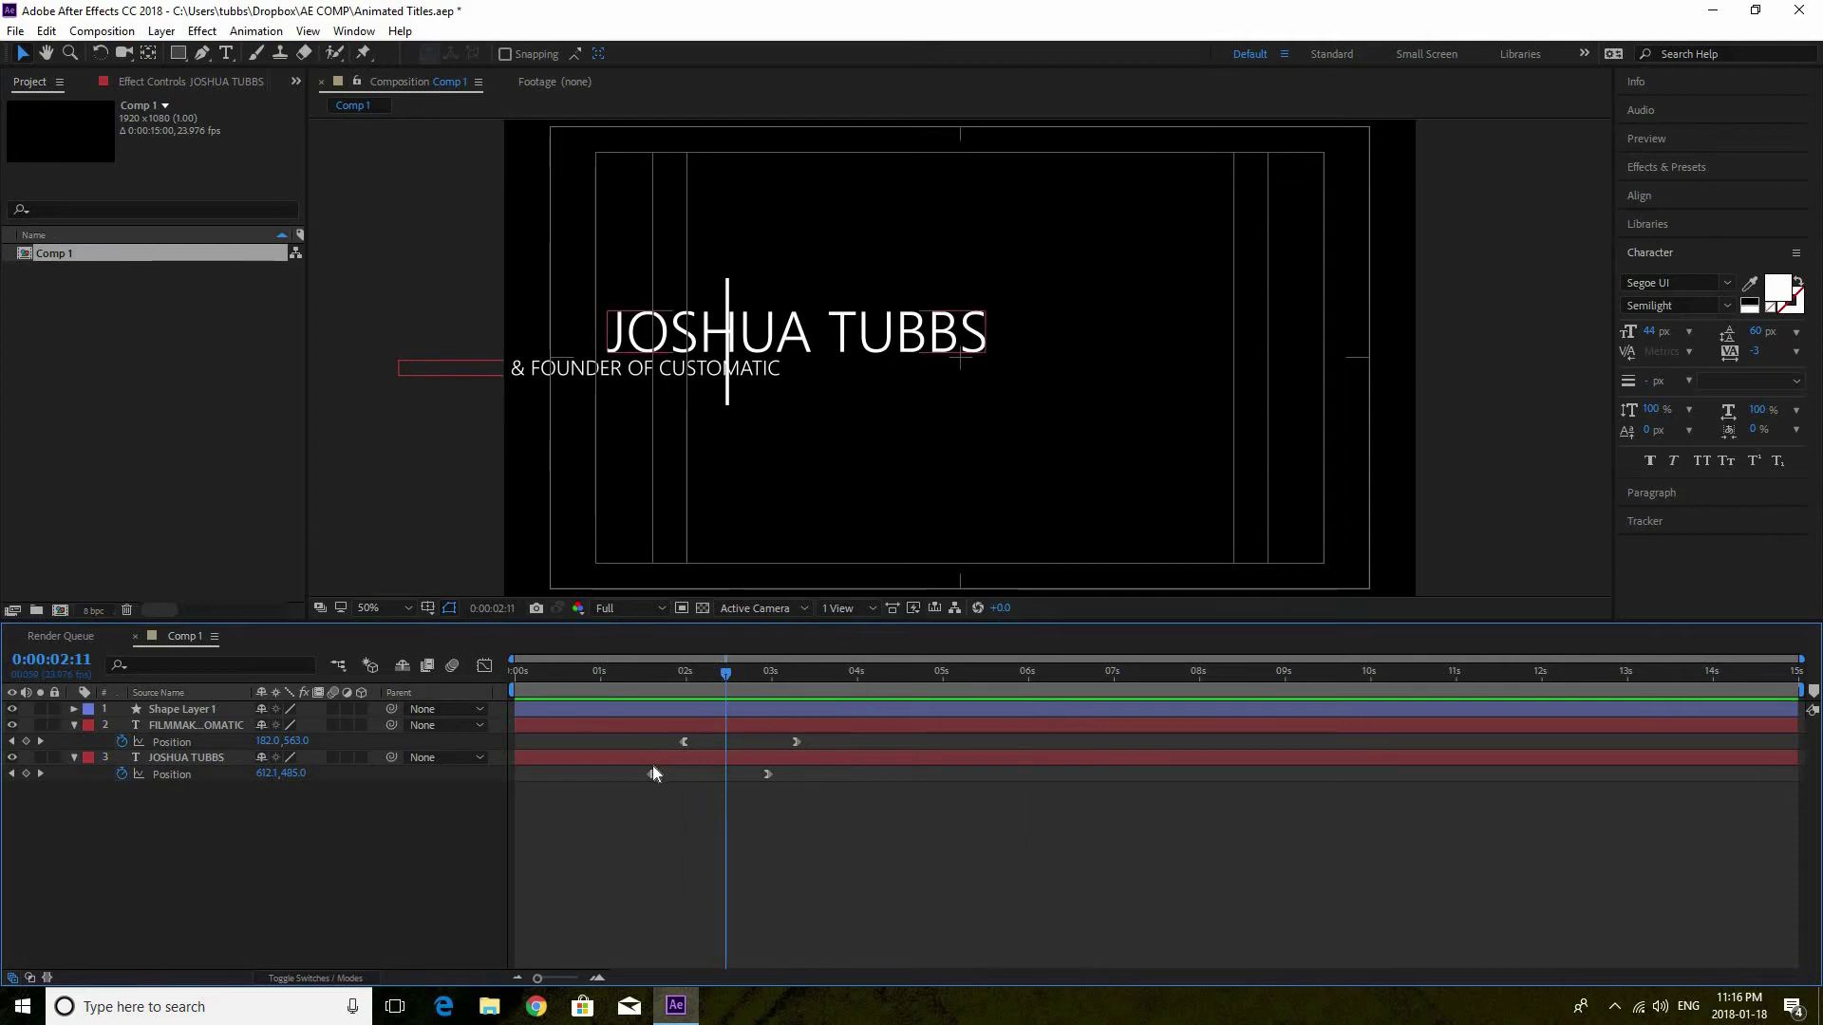
left_click(639, 729)
left_click_drag(642, 737, 799, 736)
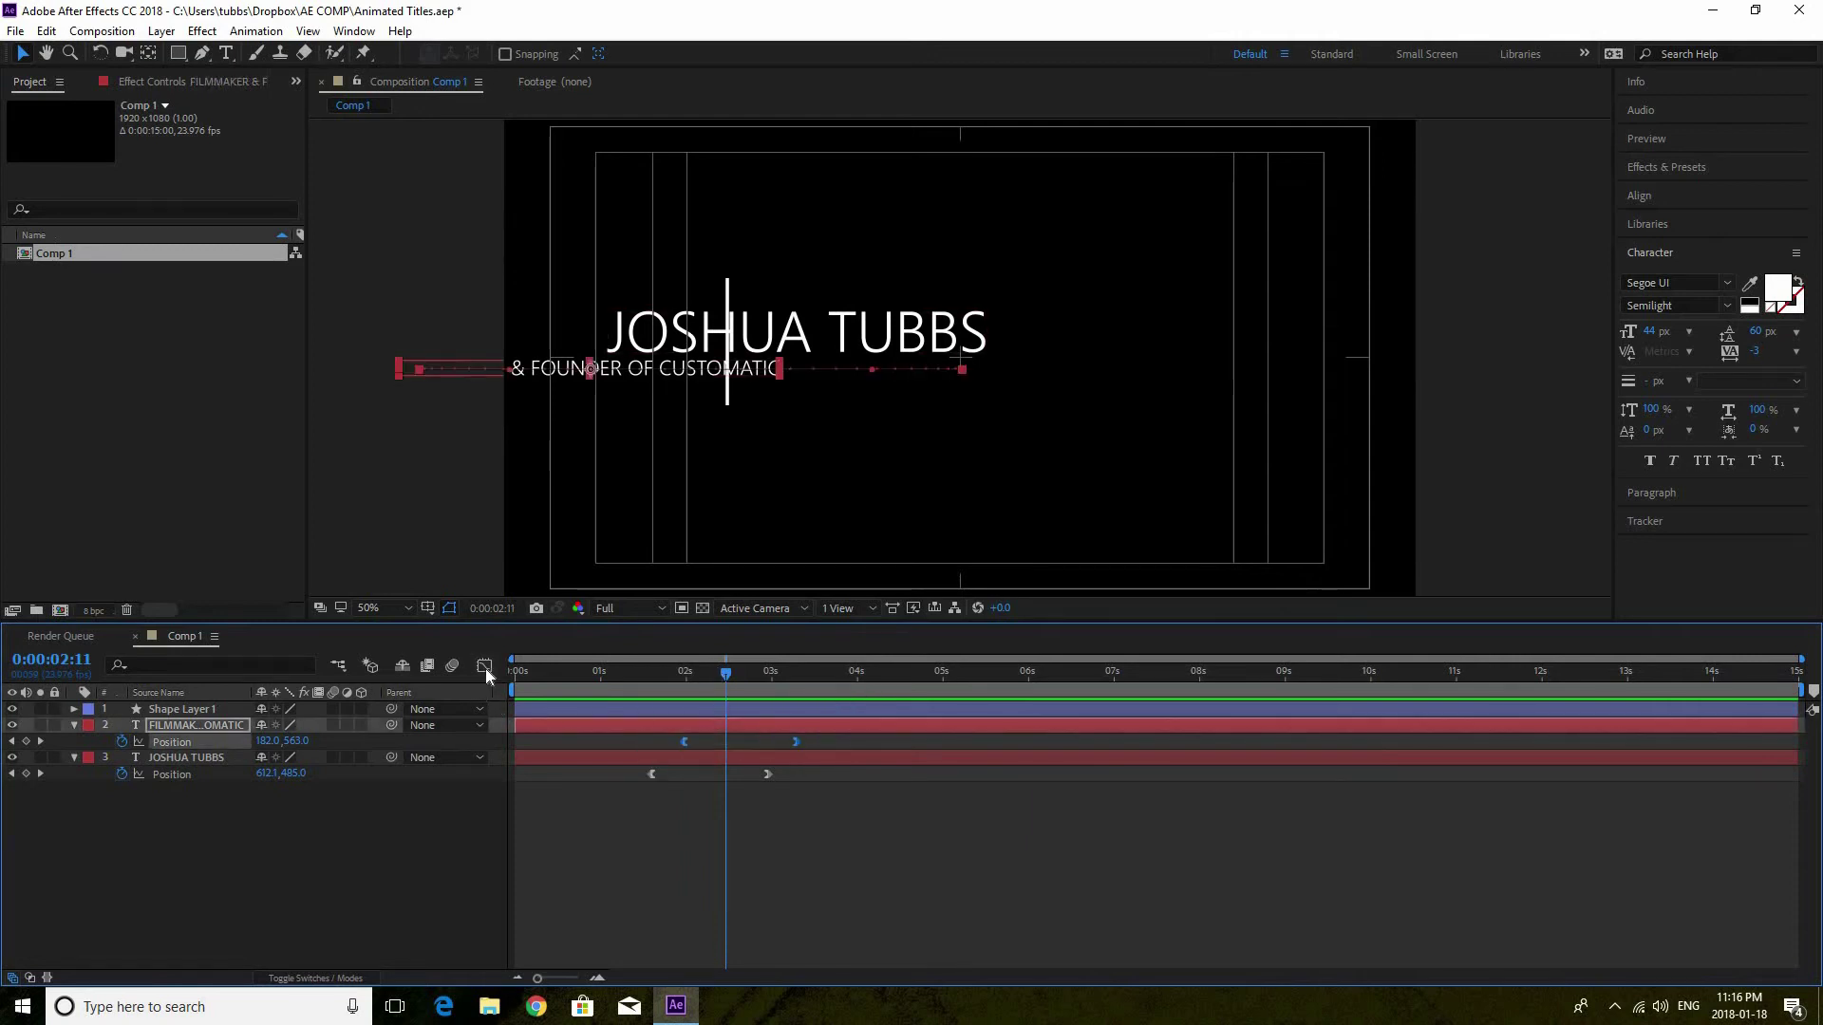
In the Graph Editor, drag the subtitle's Position influence handles so speed spikes early near 3000 px/sec
left_click(484, 668)
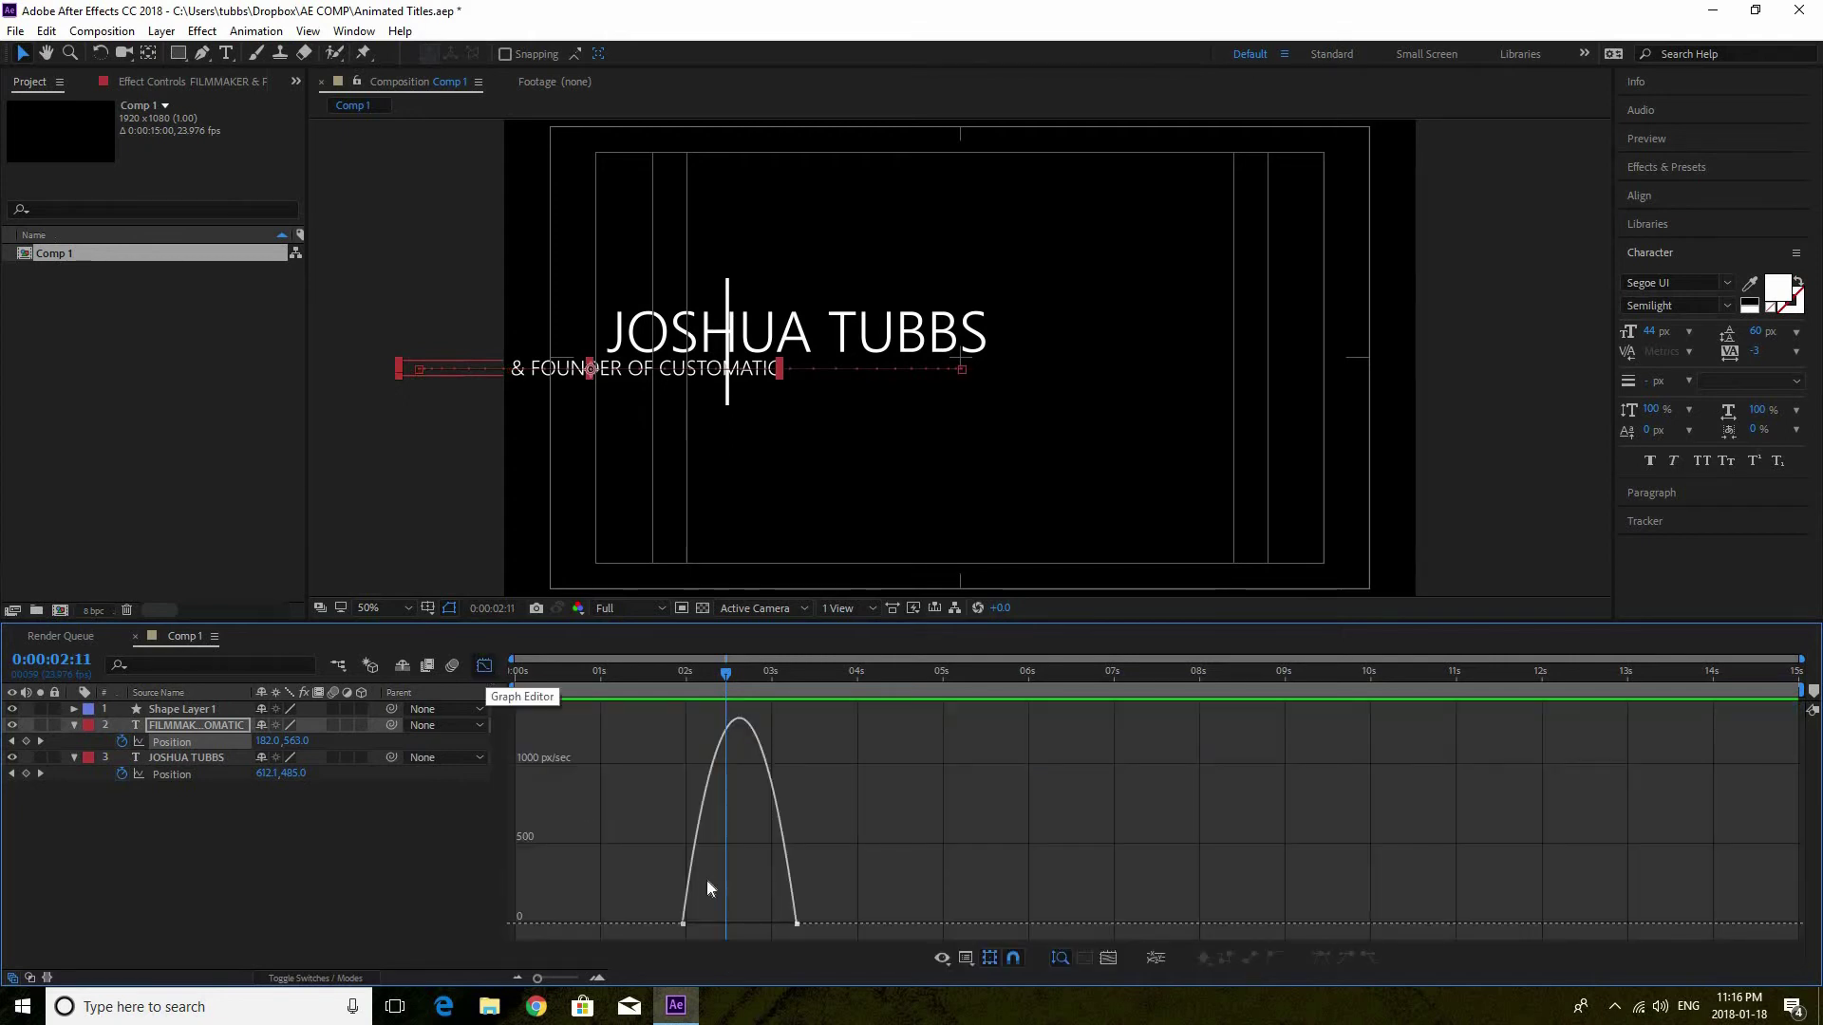
mouse_move(682, 929)
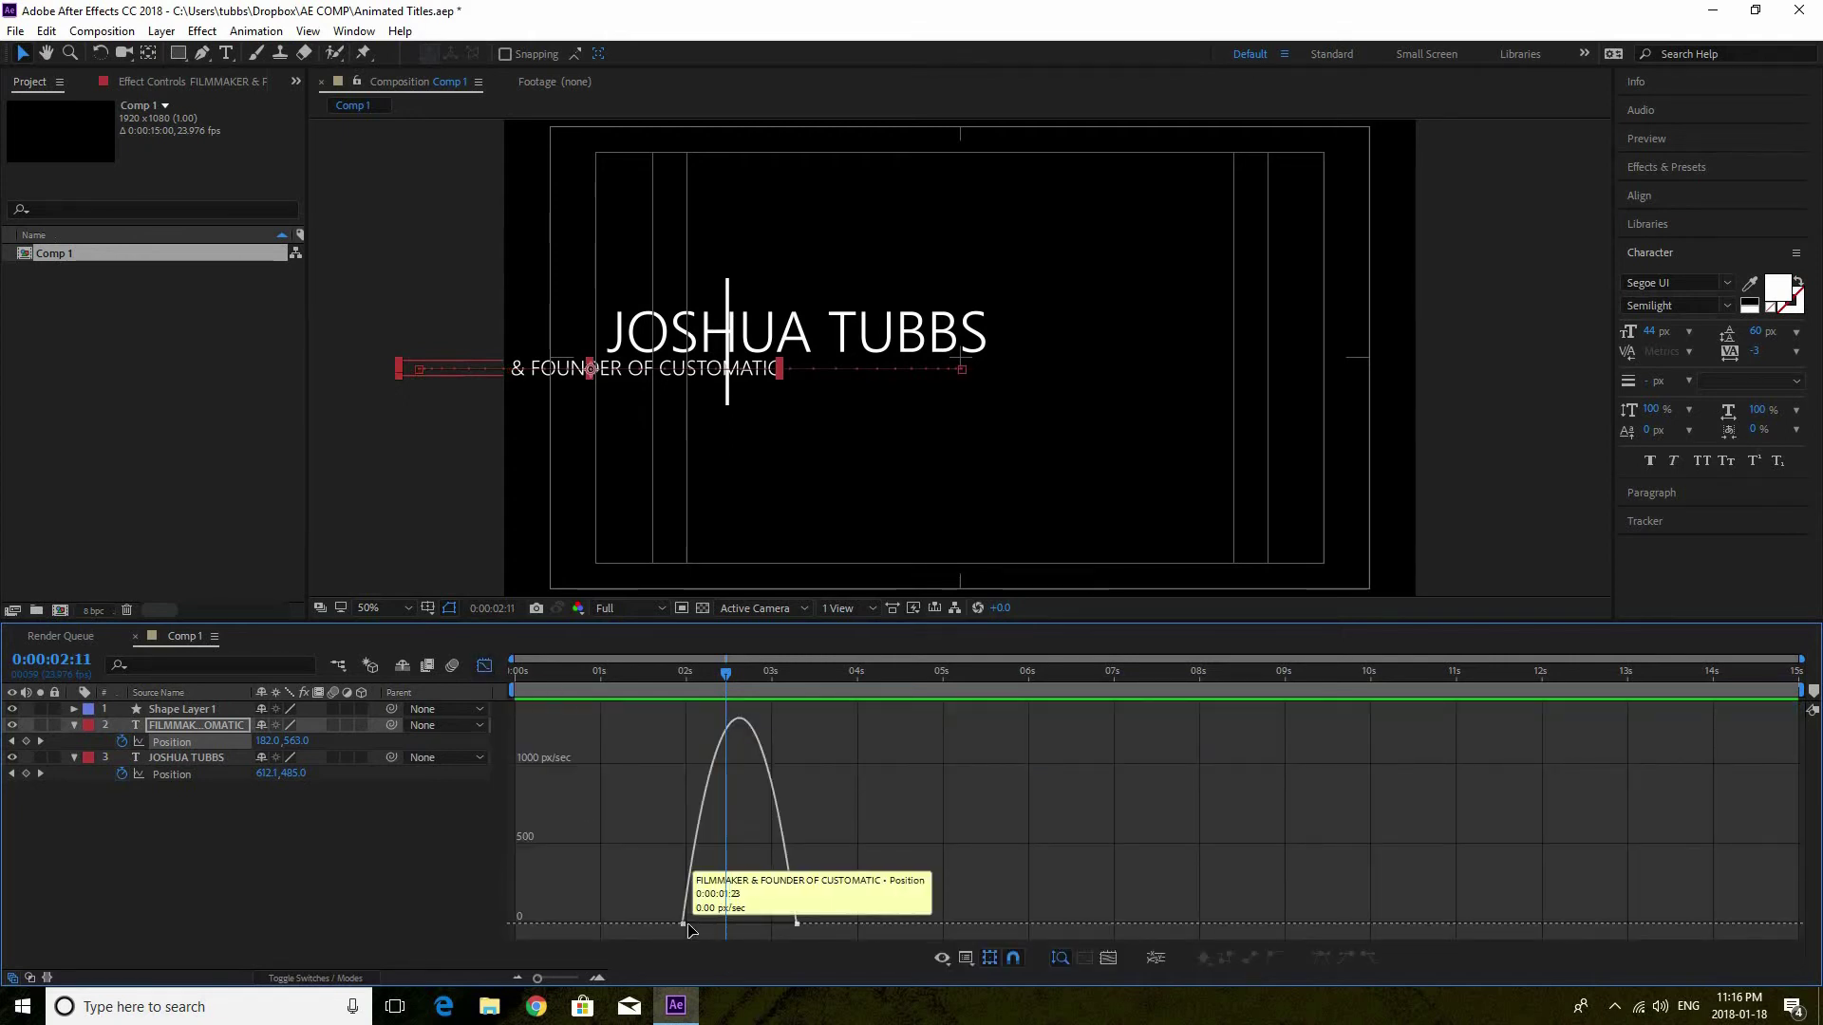
left_click_drag(680, 935, 743, 931)
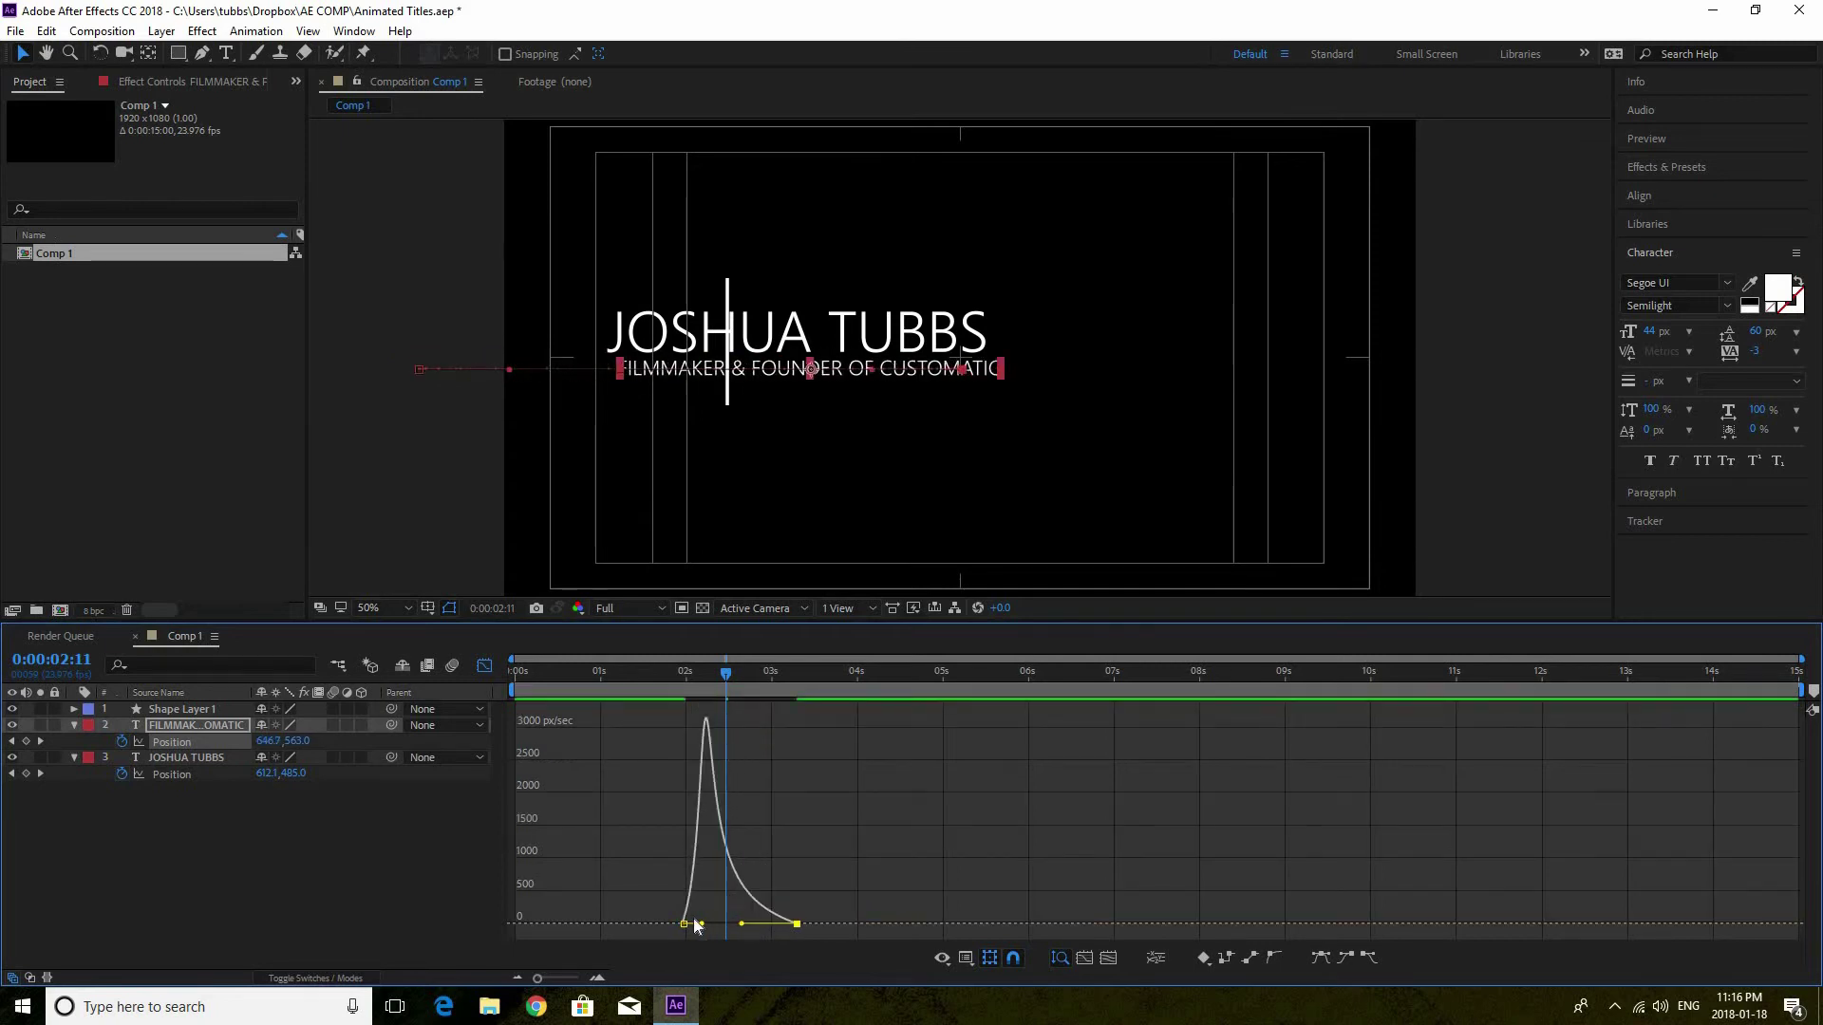
mouse_move(707, 729)
left_click_drag(741, 923, 744, 918)
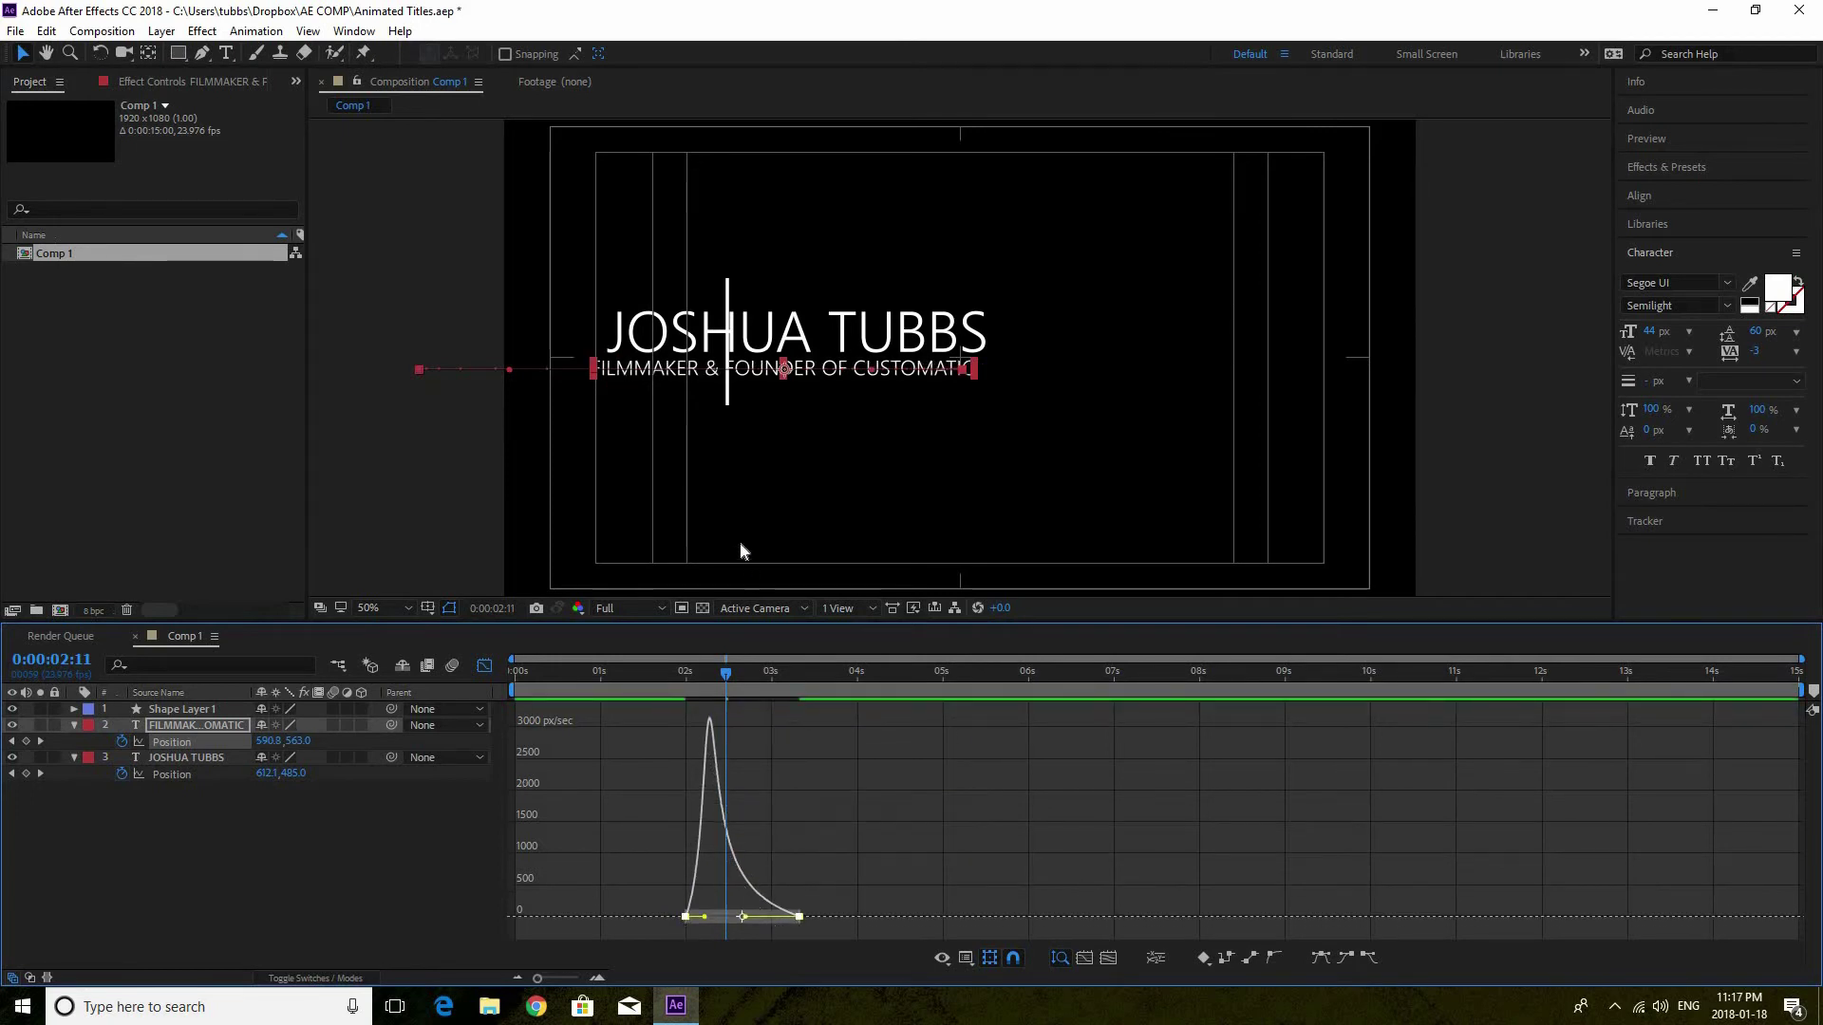
Preview the retimed subtitle slide-in twice from before it starts moving
left_click(658, 679)
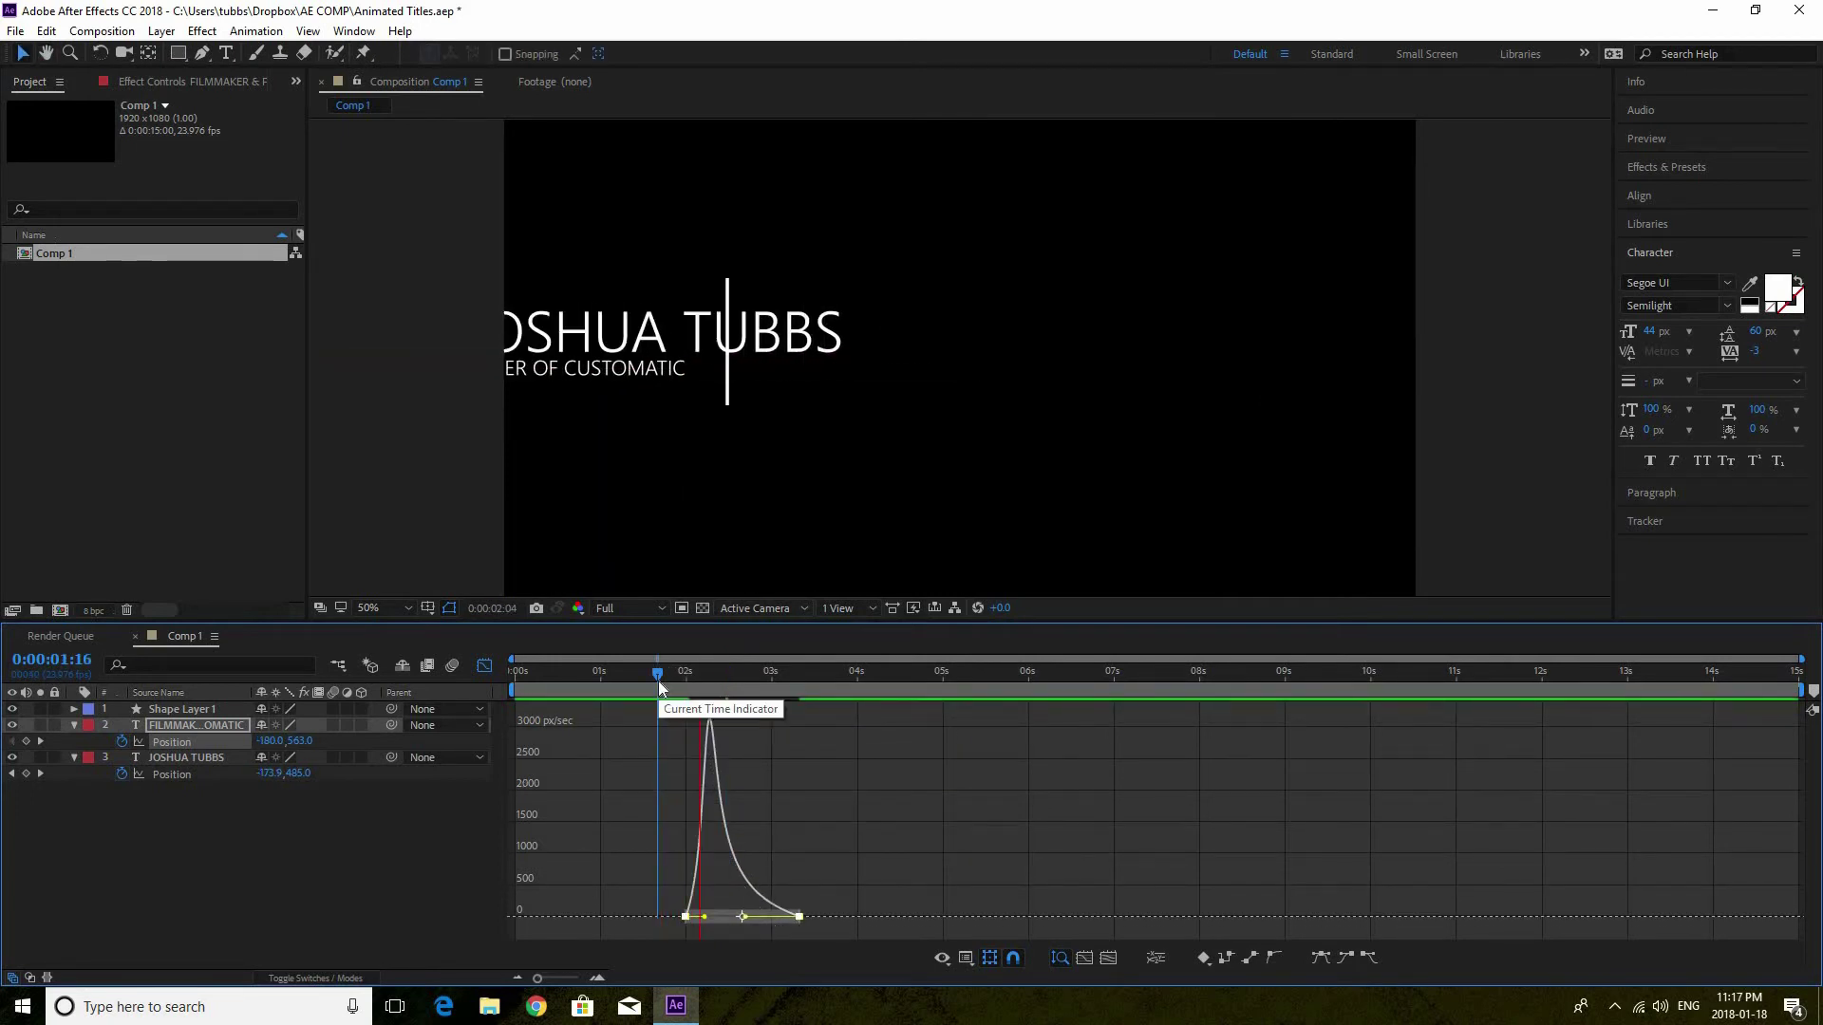
key("space")
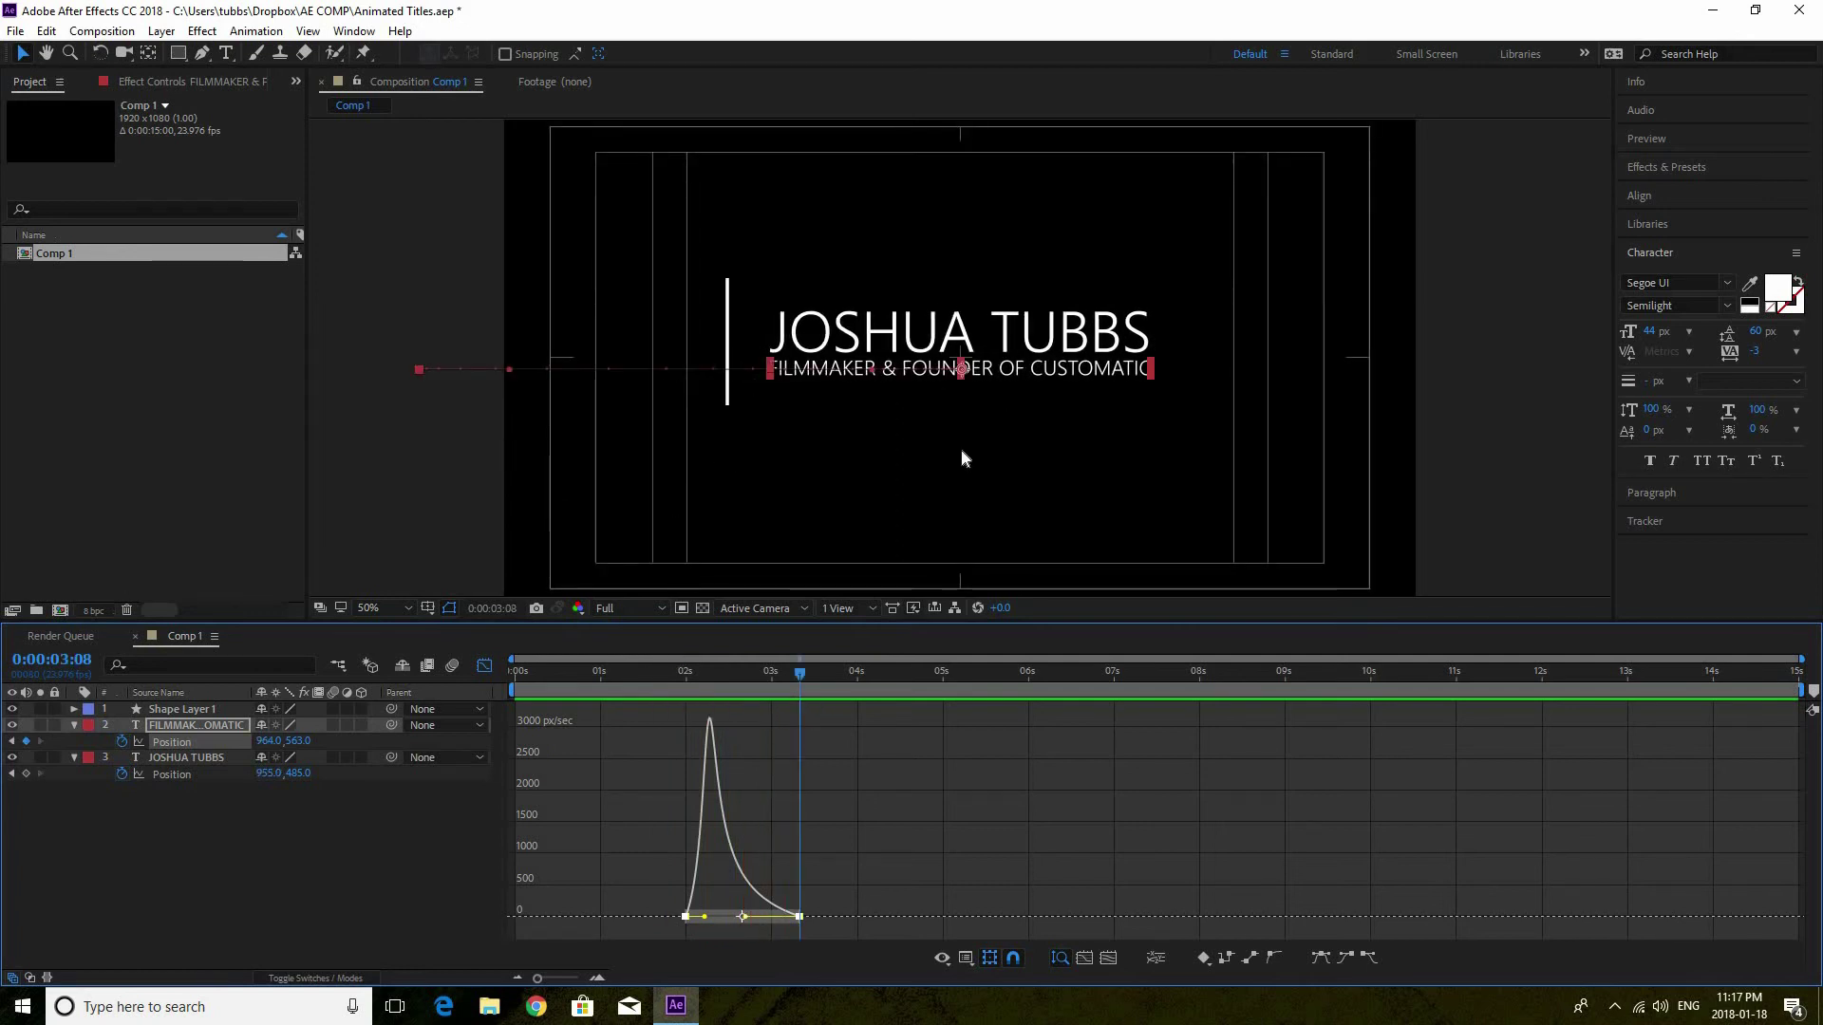
left_click(666, 672)
key("space")
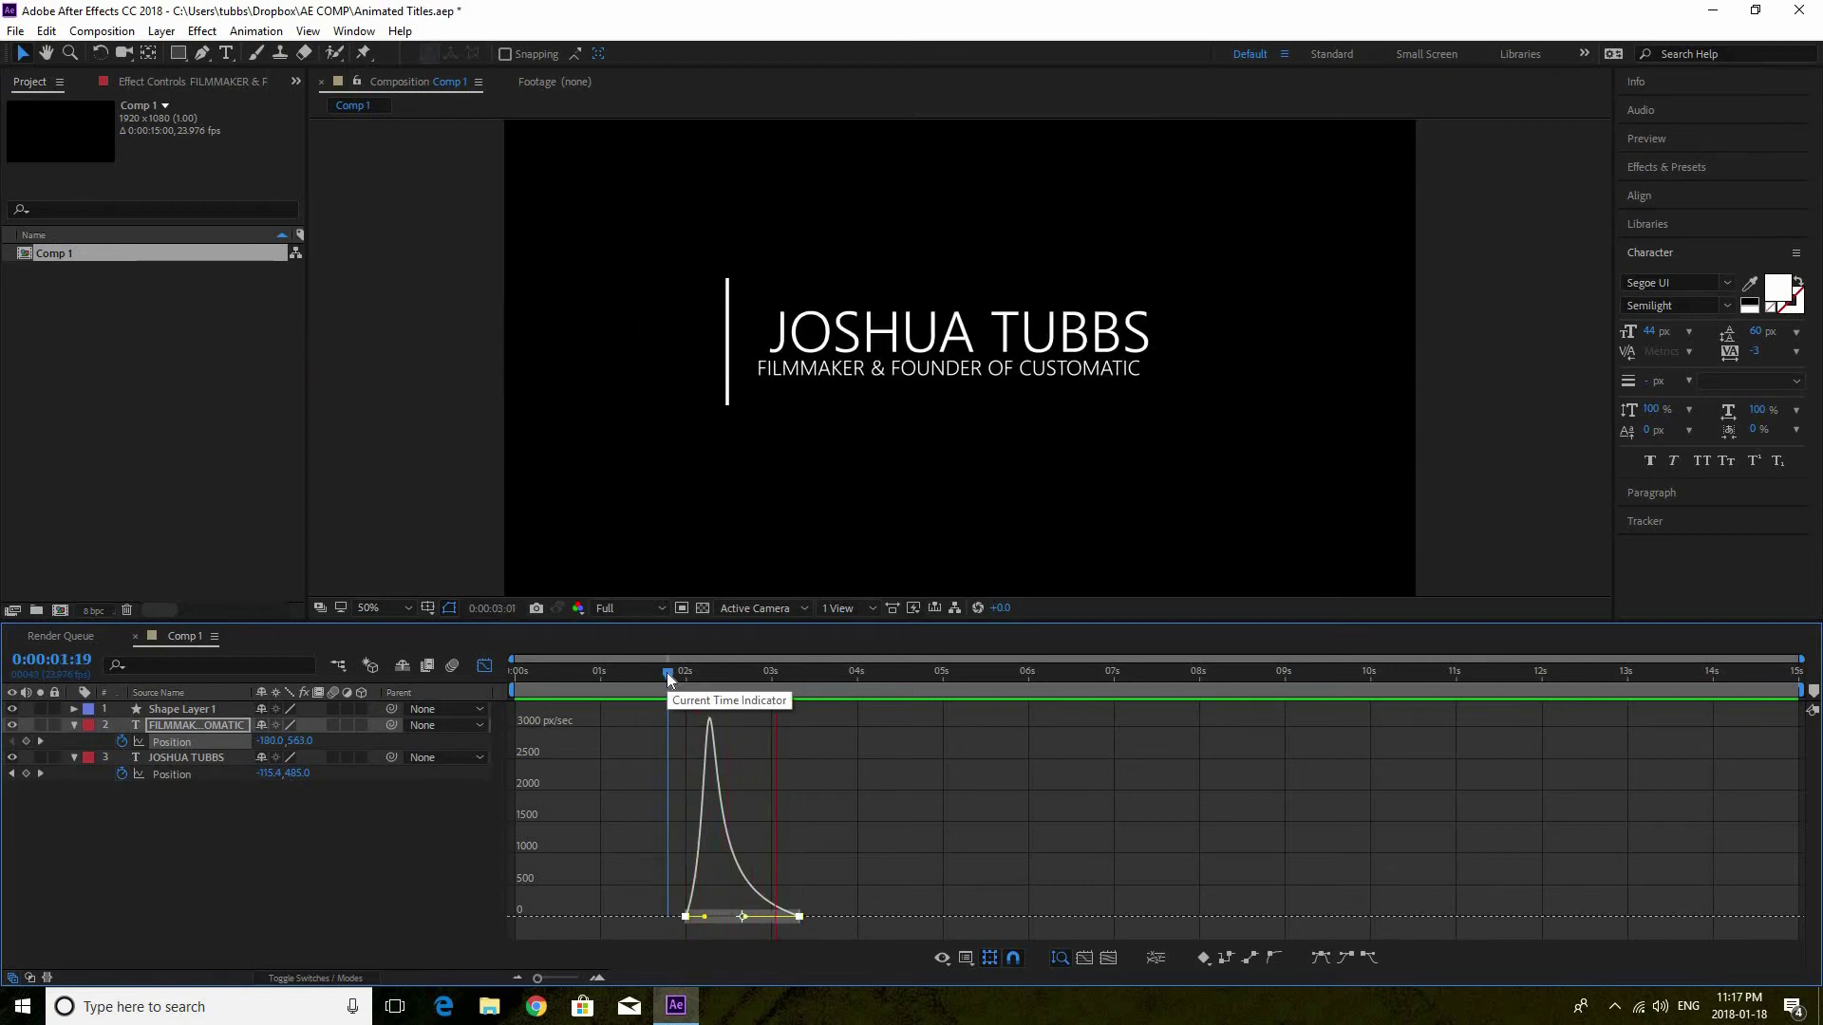
key("space")
left_click(203, 756)
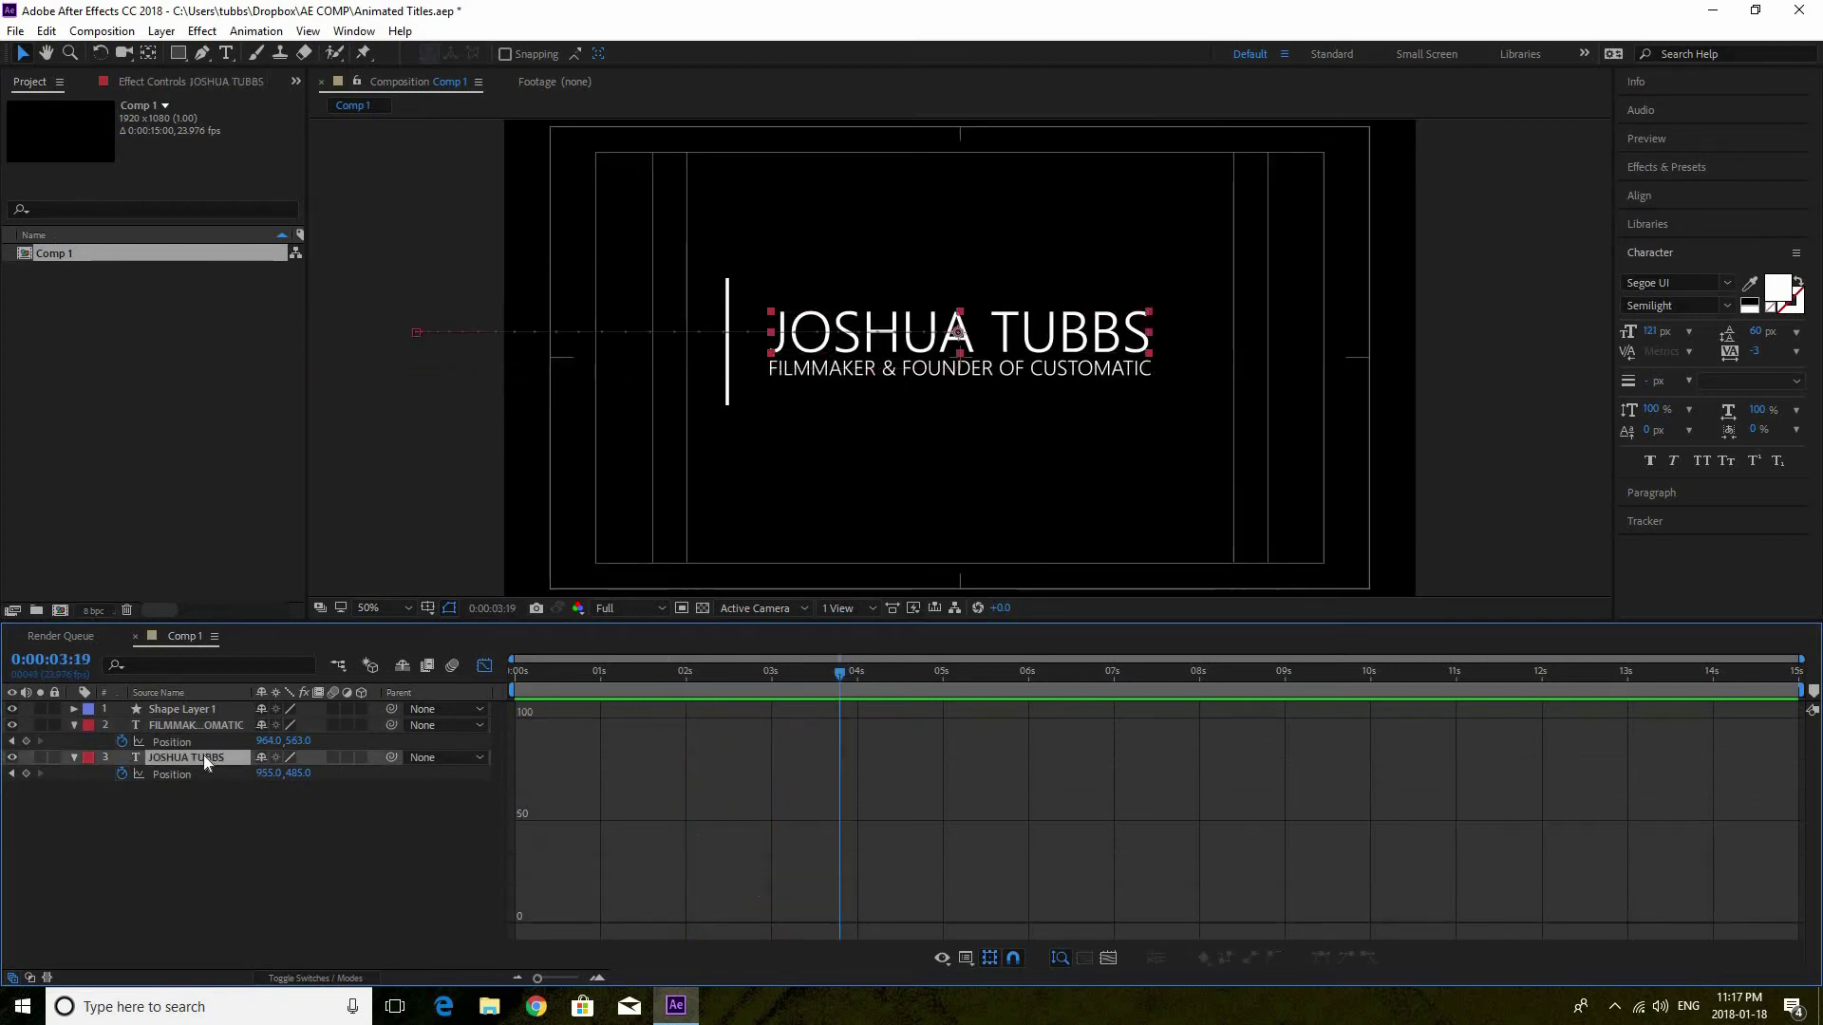
Select the name's Position keyframes and make its speed peak earlier and steeper, near 2300 px/sec
left_click(484, 665)
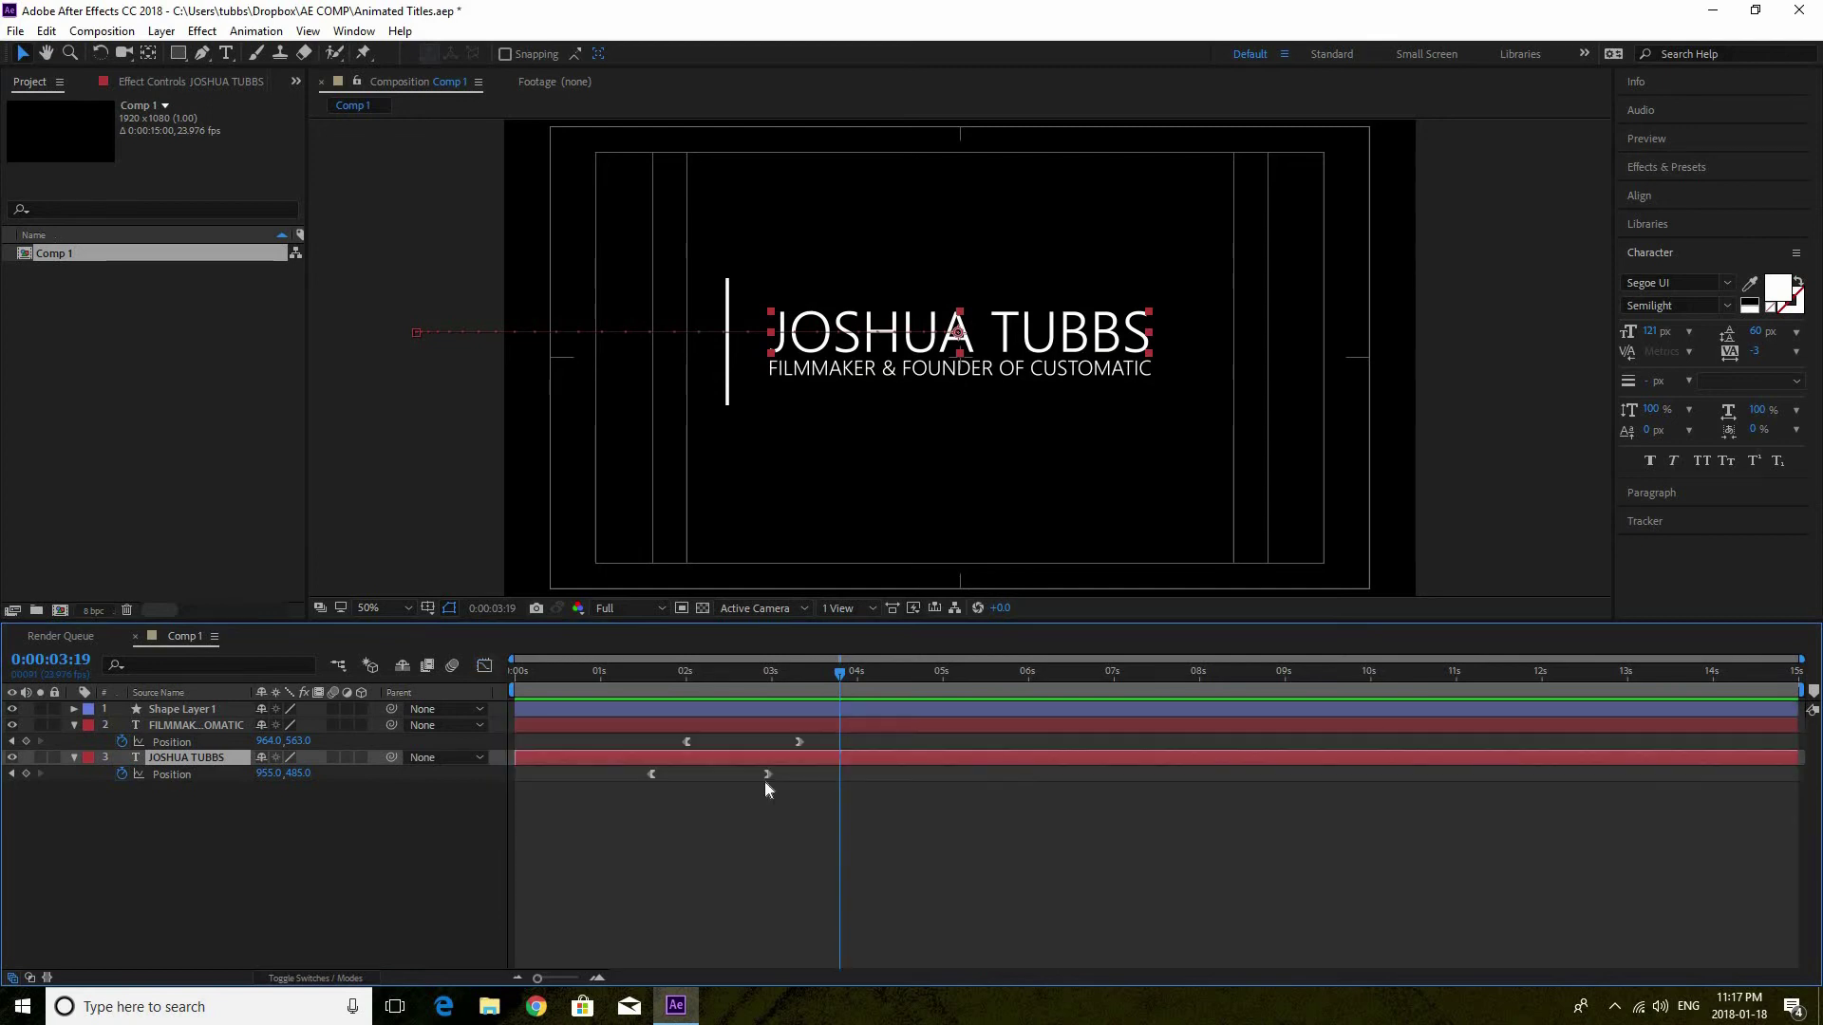
left_click_drag(627, 777, 697, 764)
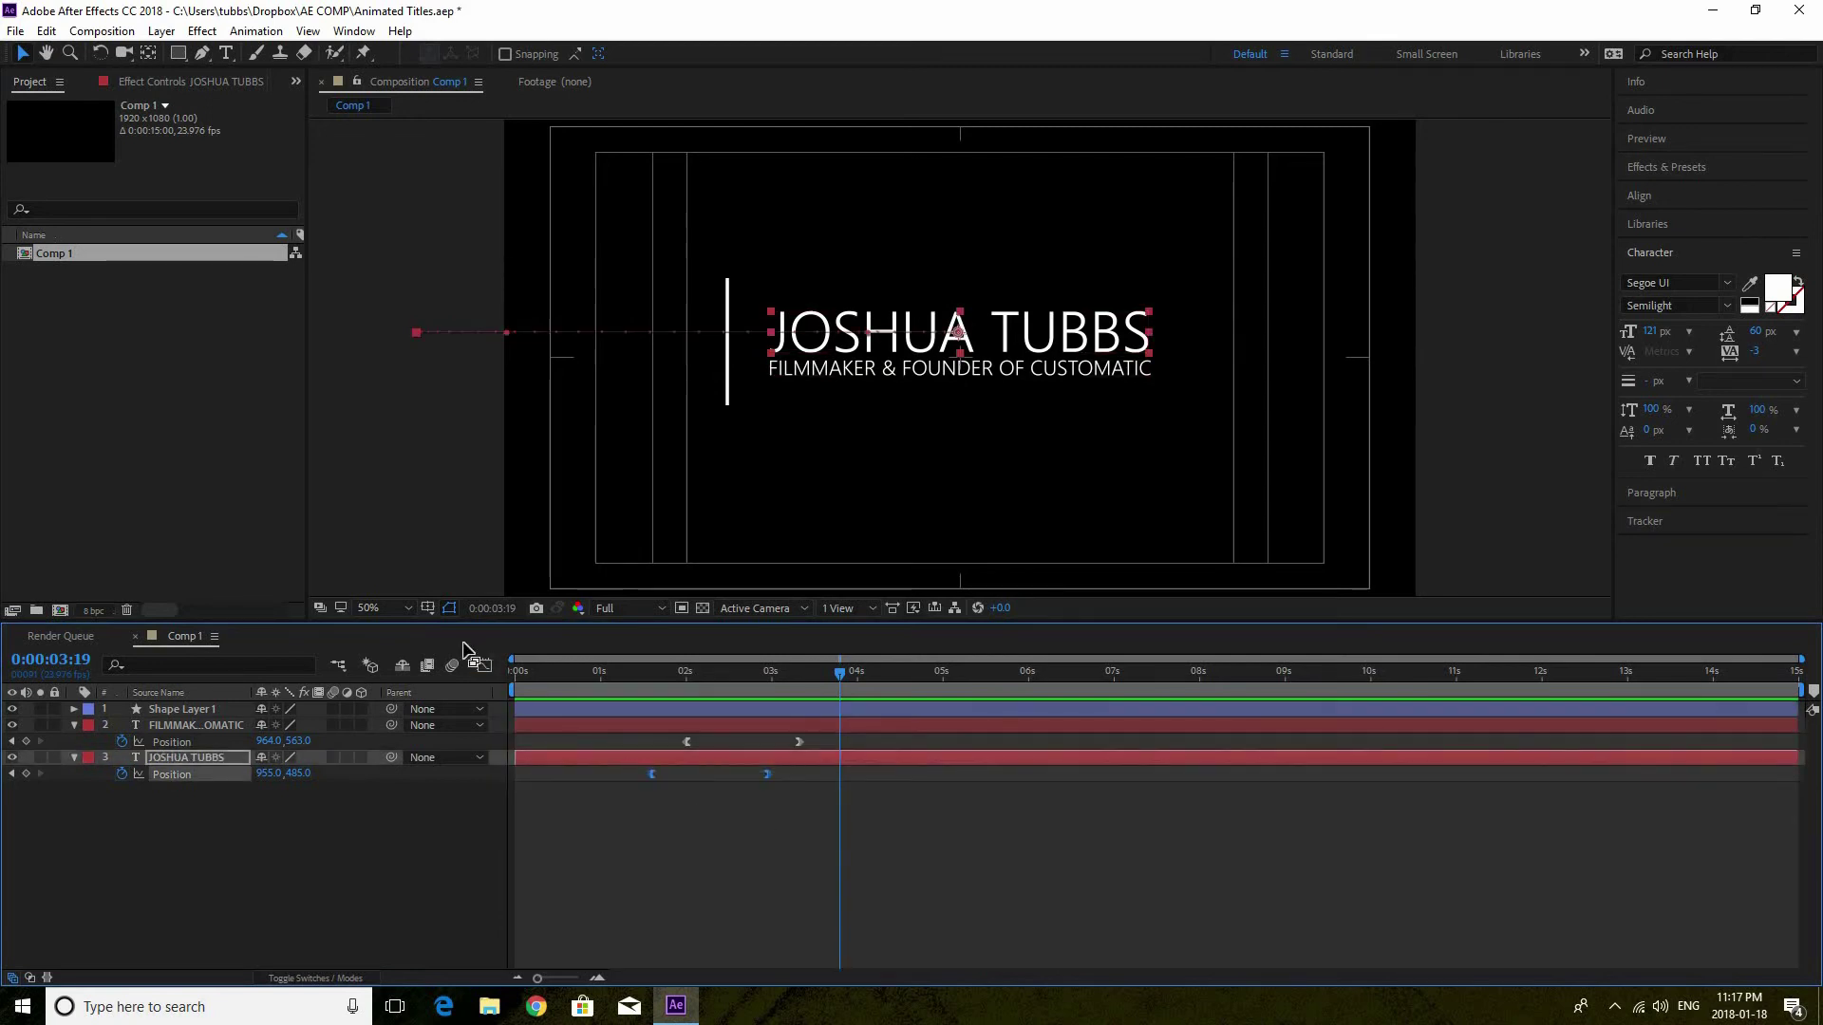
left_click(484, 666)
left_click(769, 924)
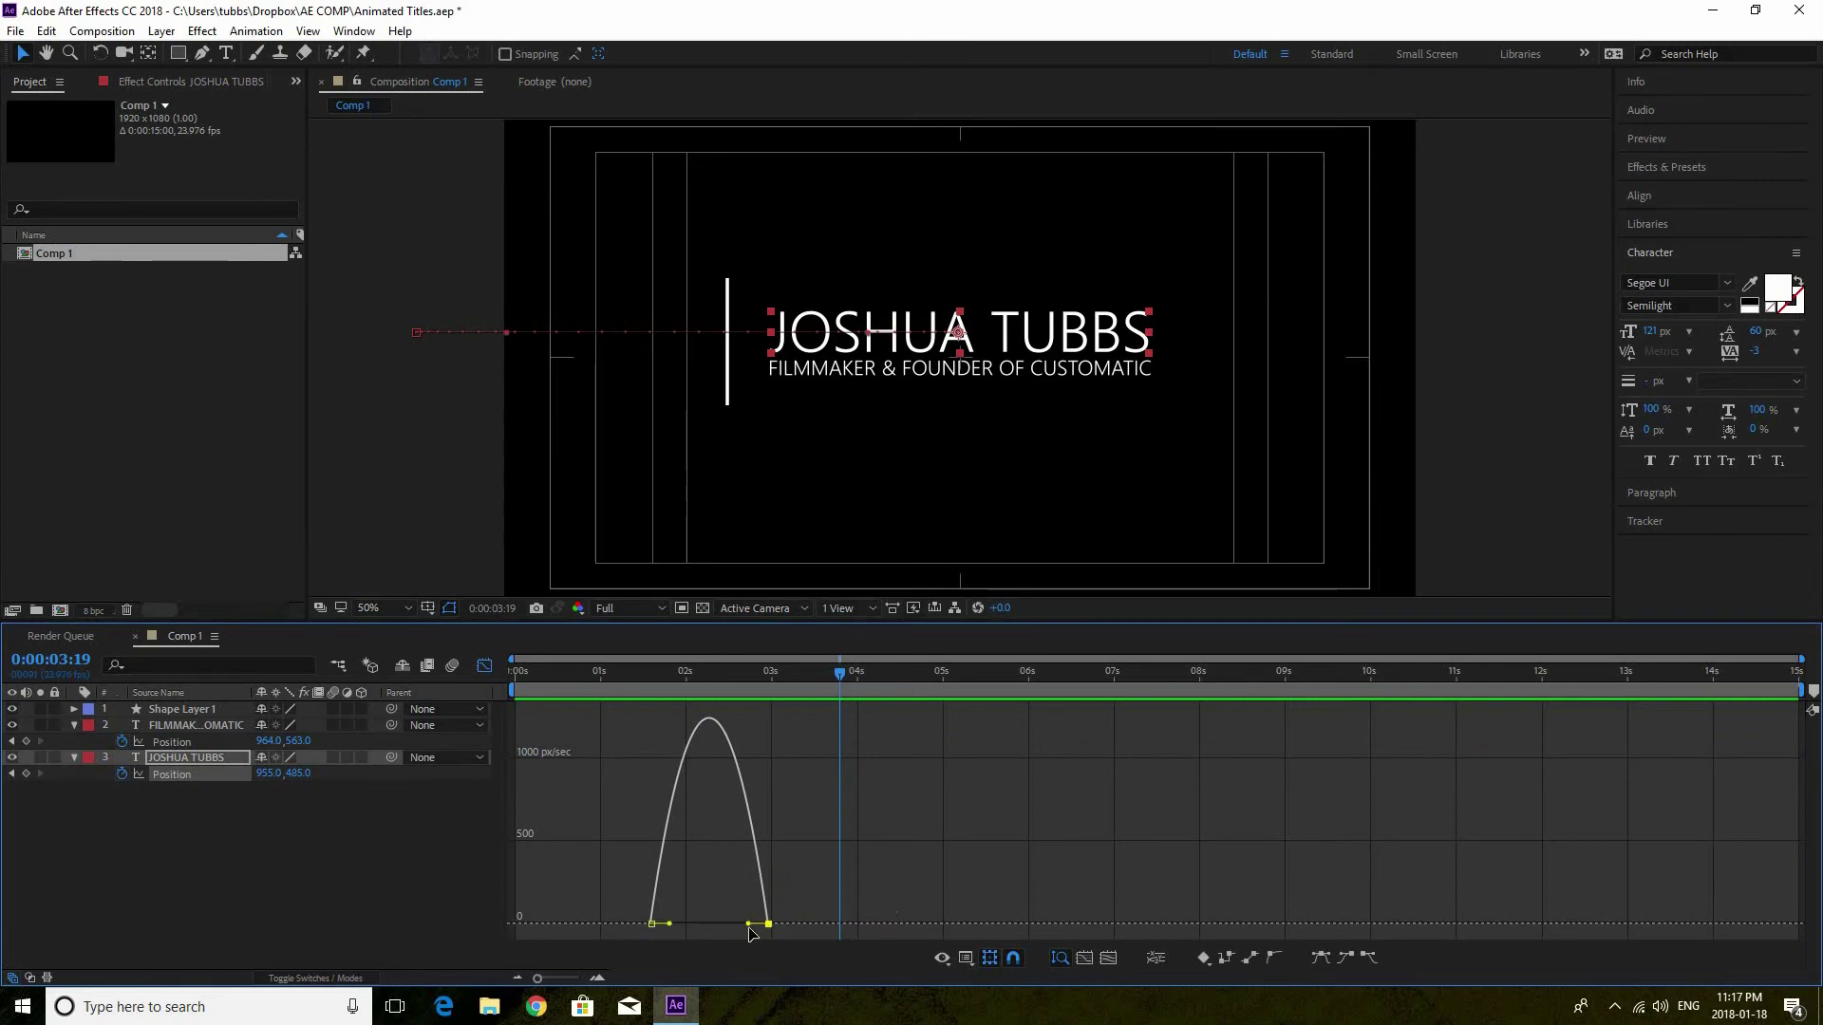
left_click_drag(749, 924, 677, 925)
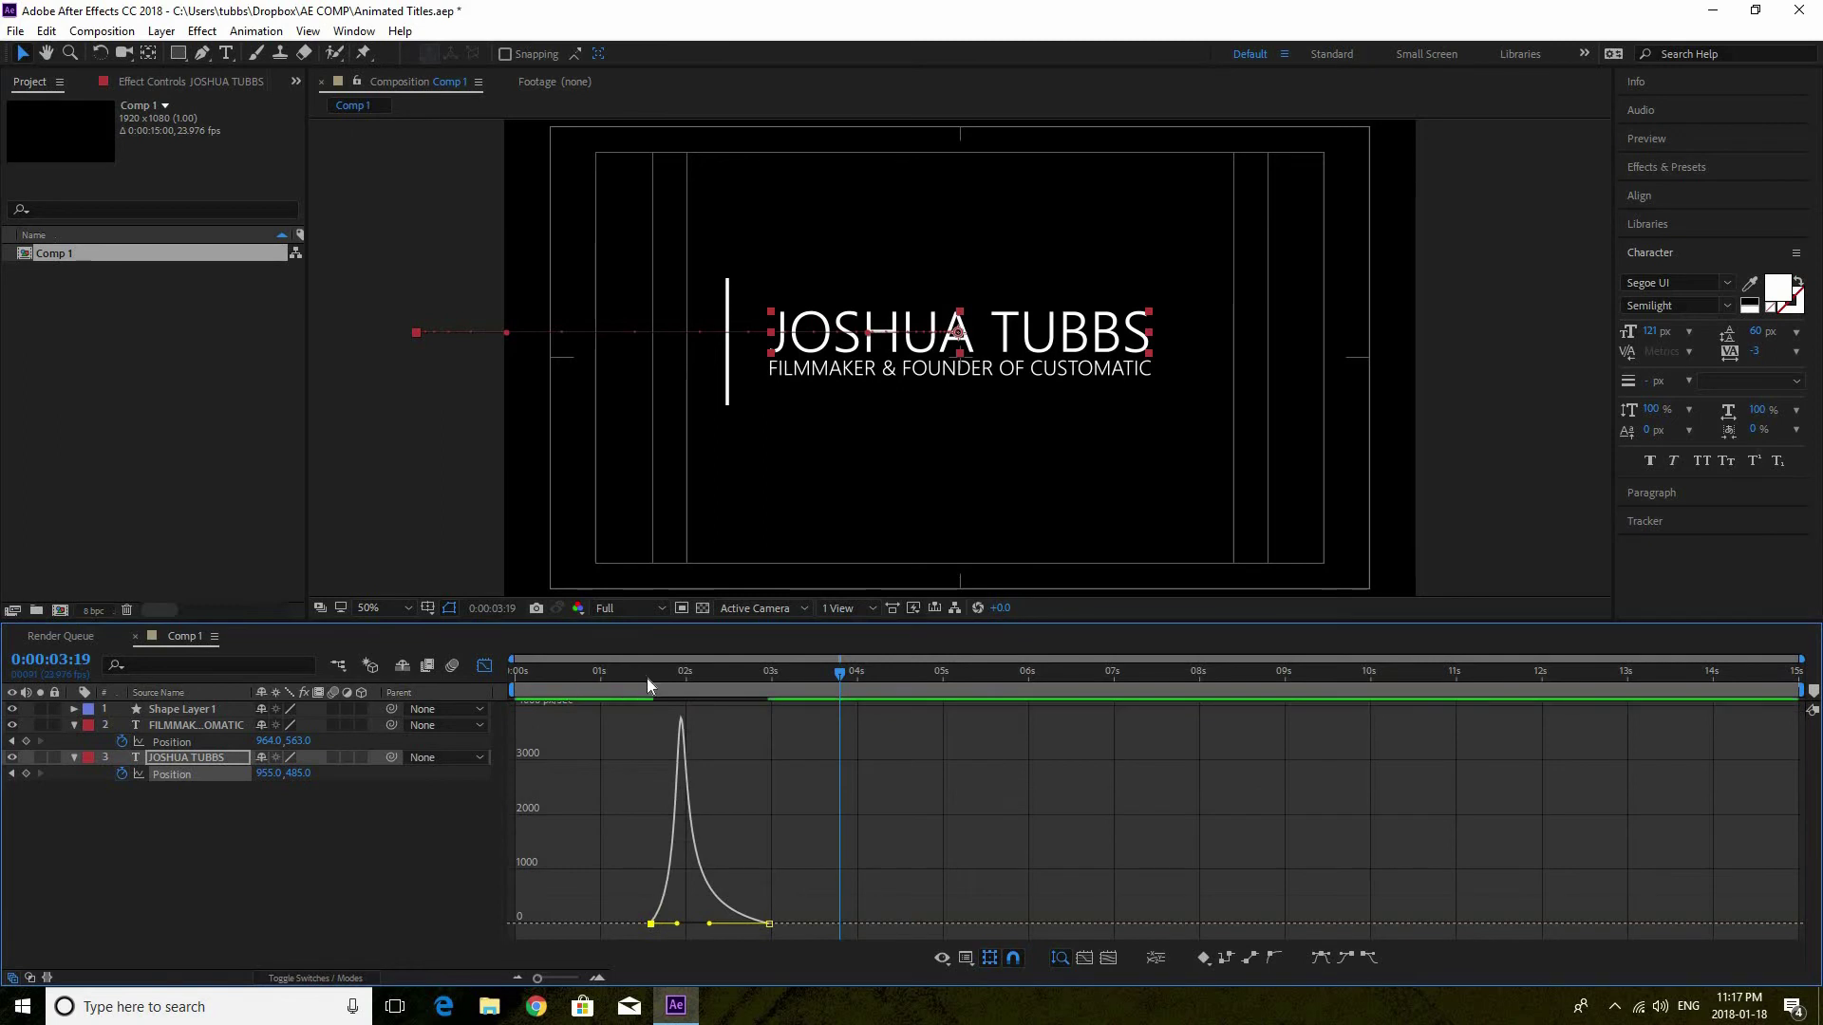
Preview the name's slide, soften its deceleration, replay it, and return to layer bars
left_click_drag(634, 674, 608, 680)
key("space")
key("space")
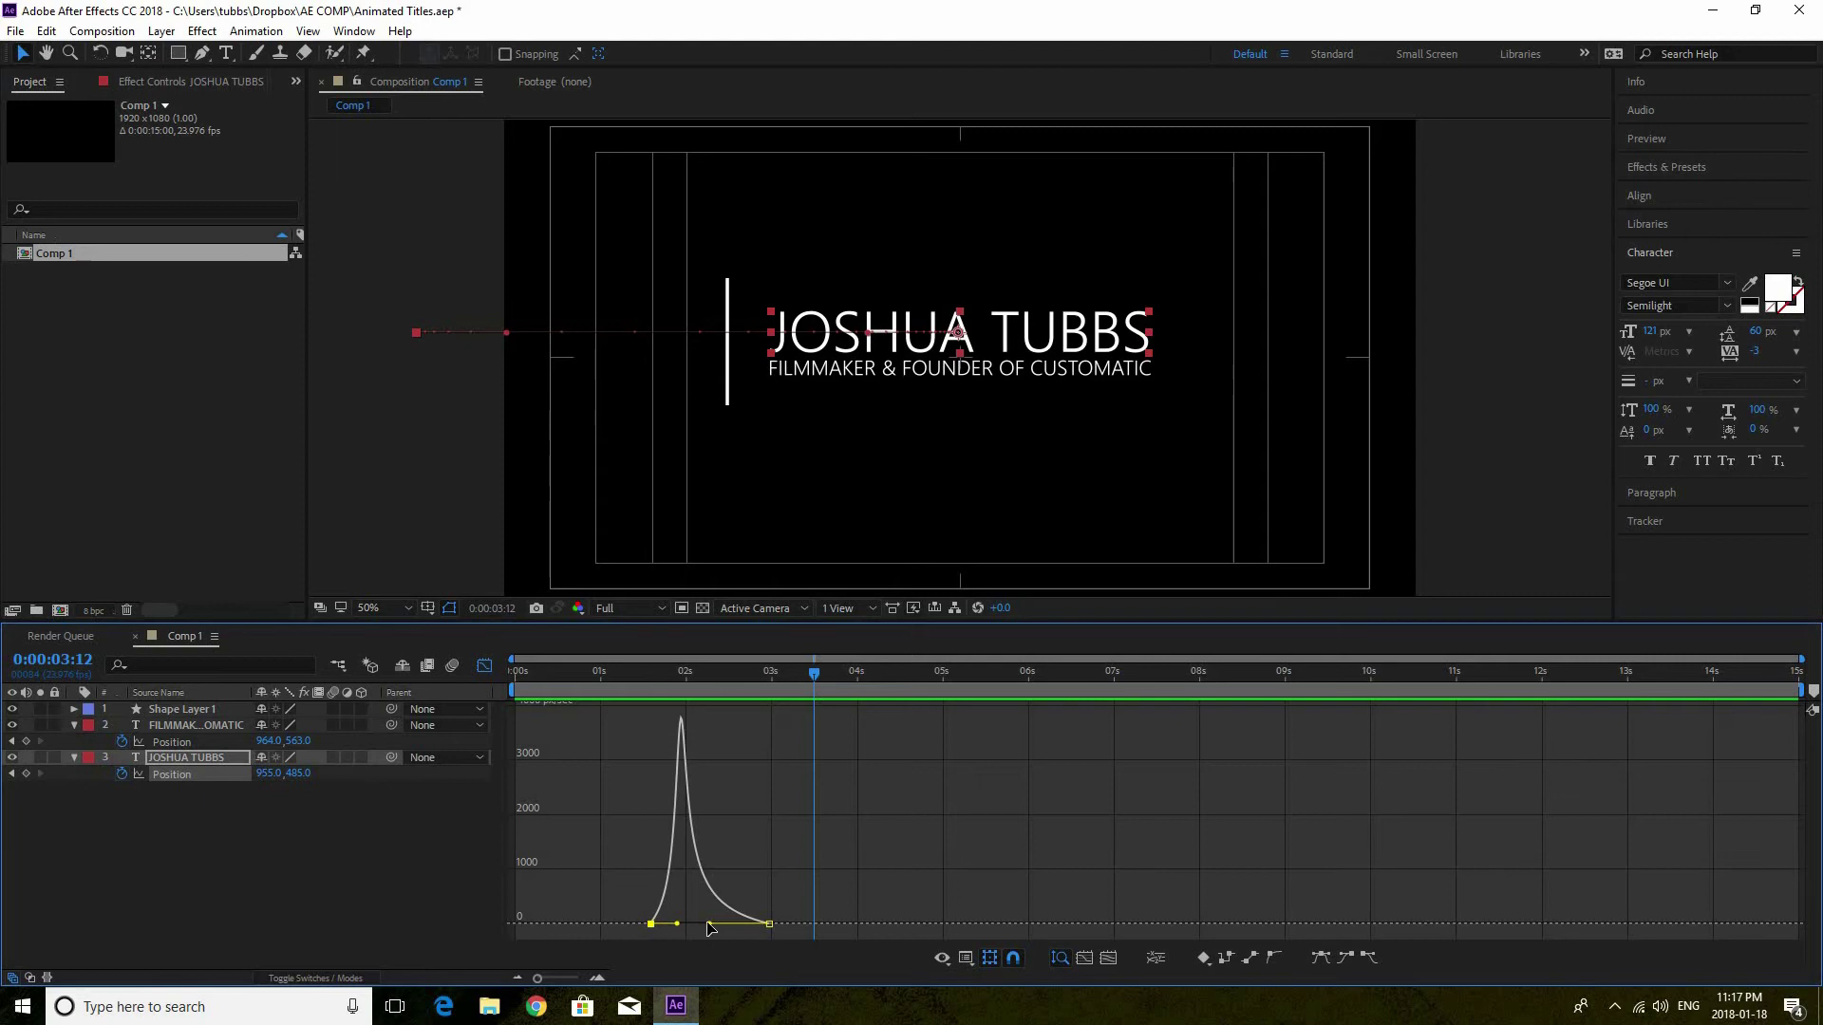
left_click_drag(713, 927, 719, 924)
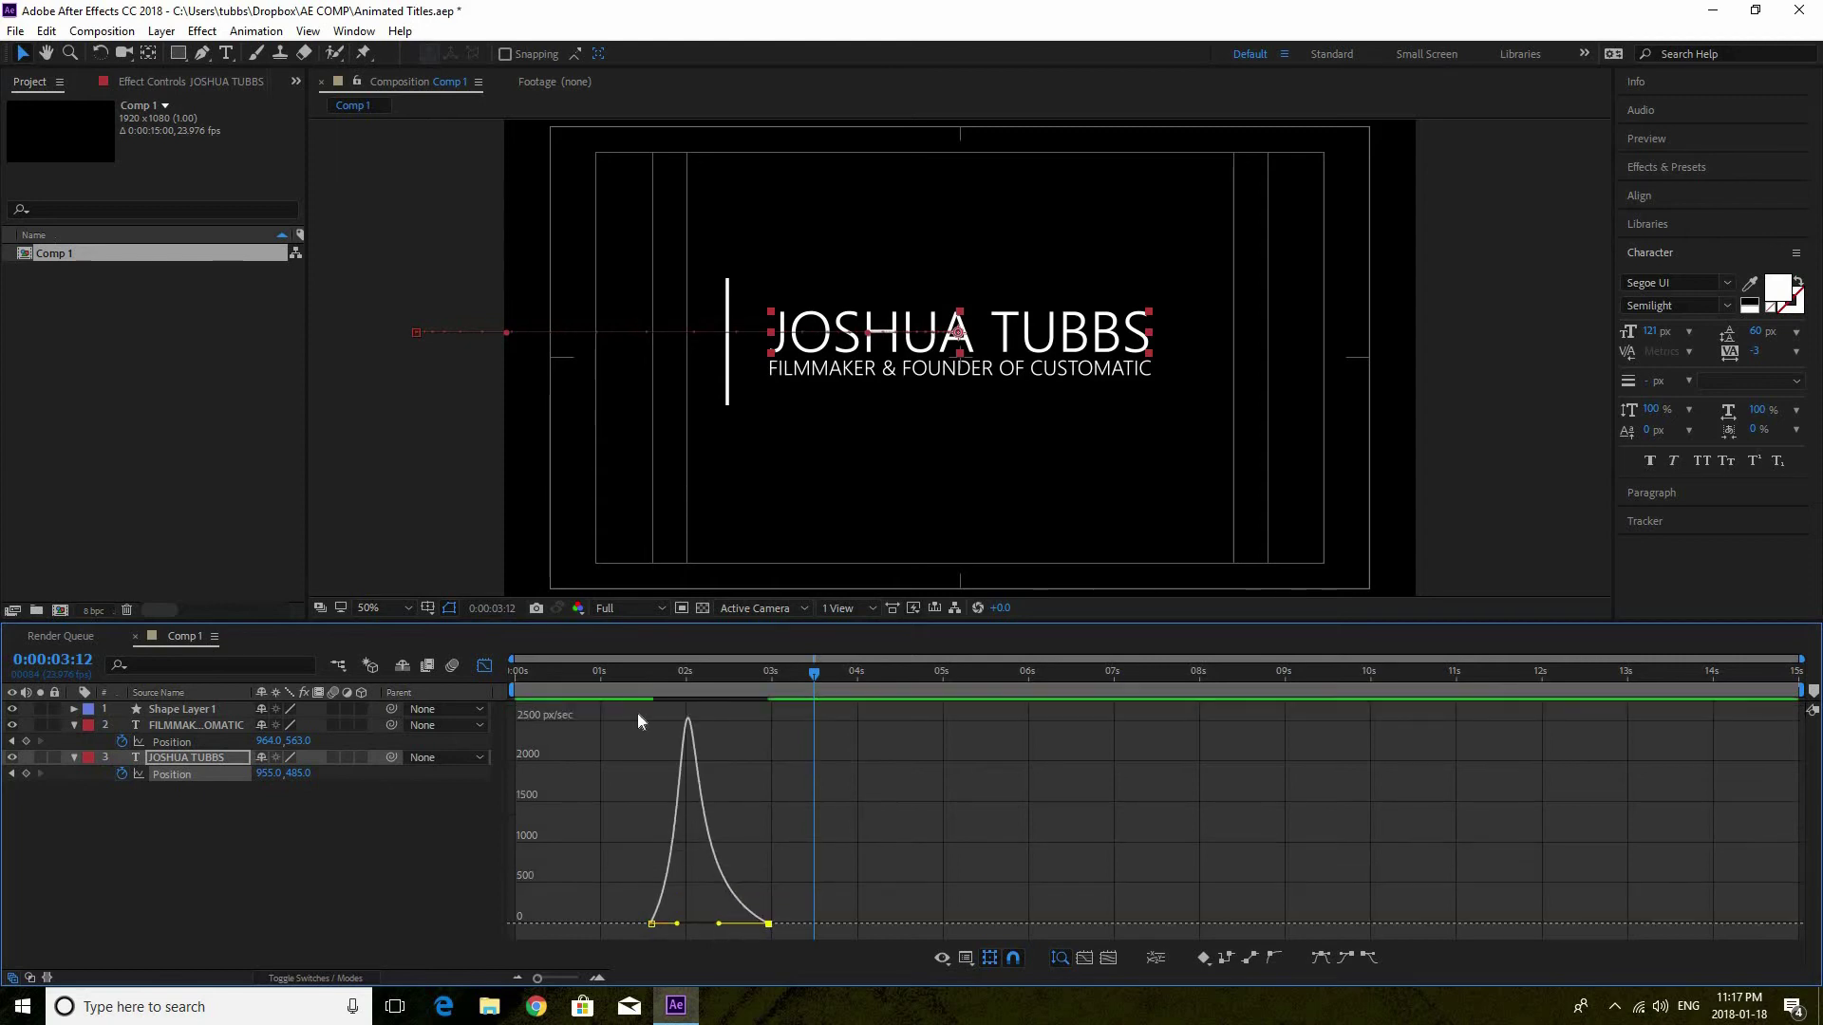
left_click(641, 675)
key("space")
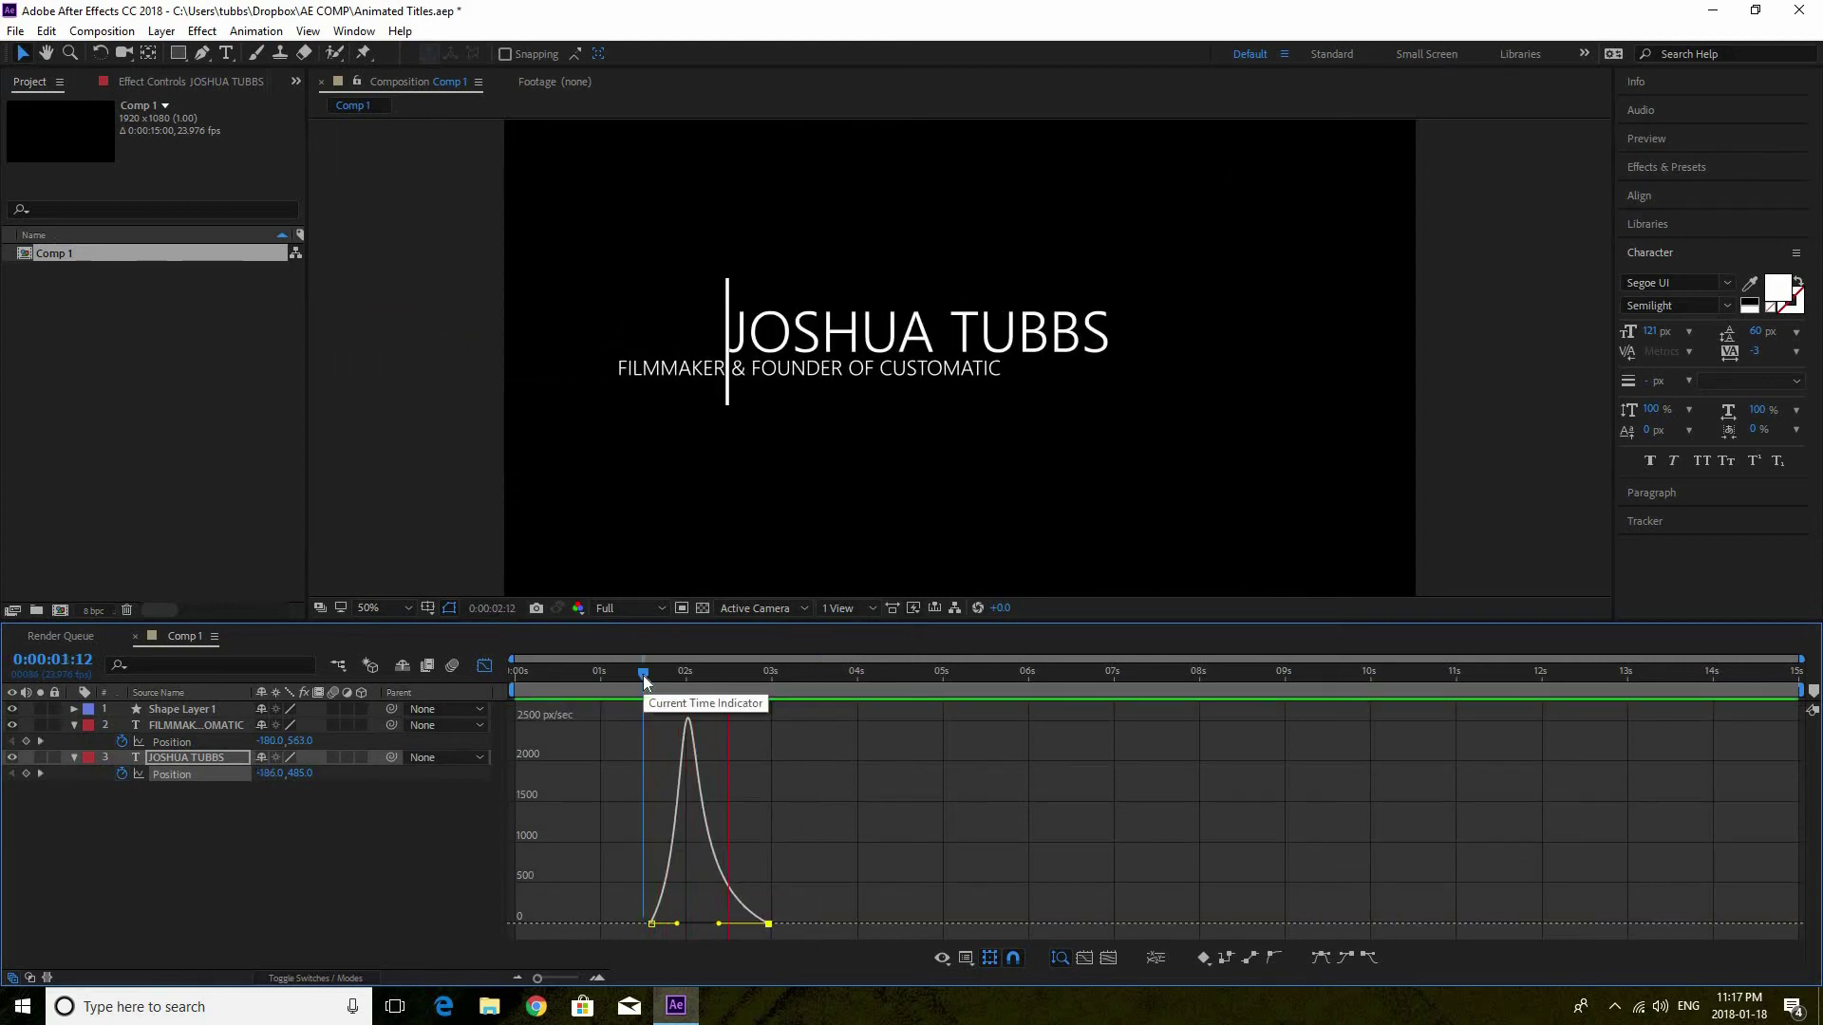
key("space")
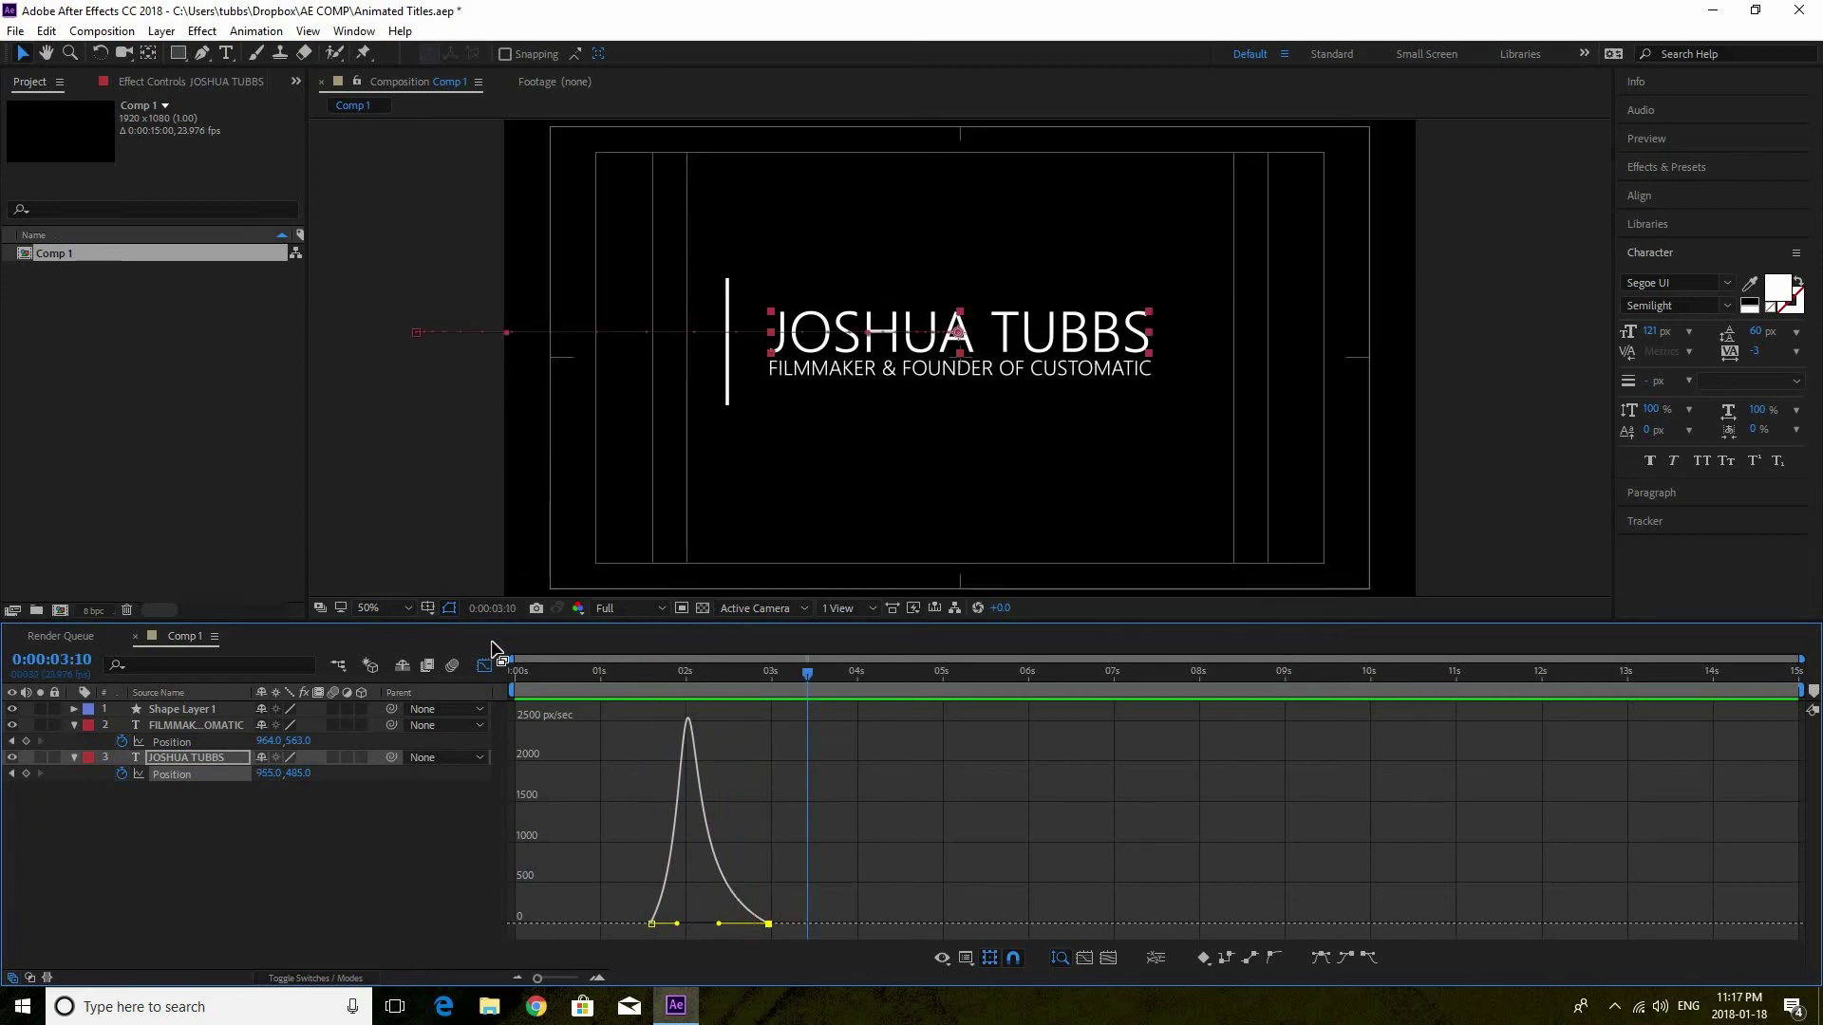
left_click(492, 665)
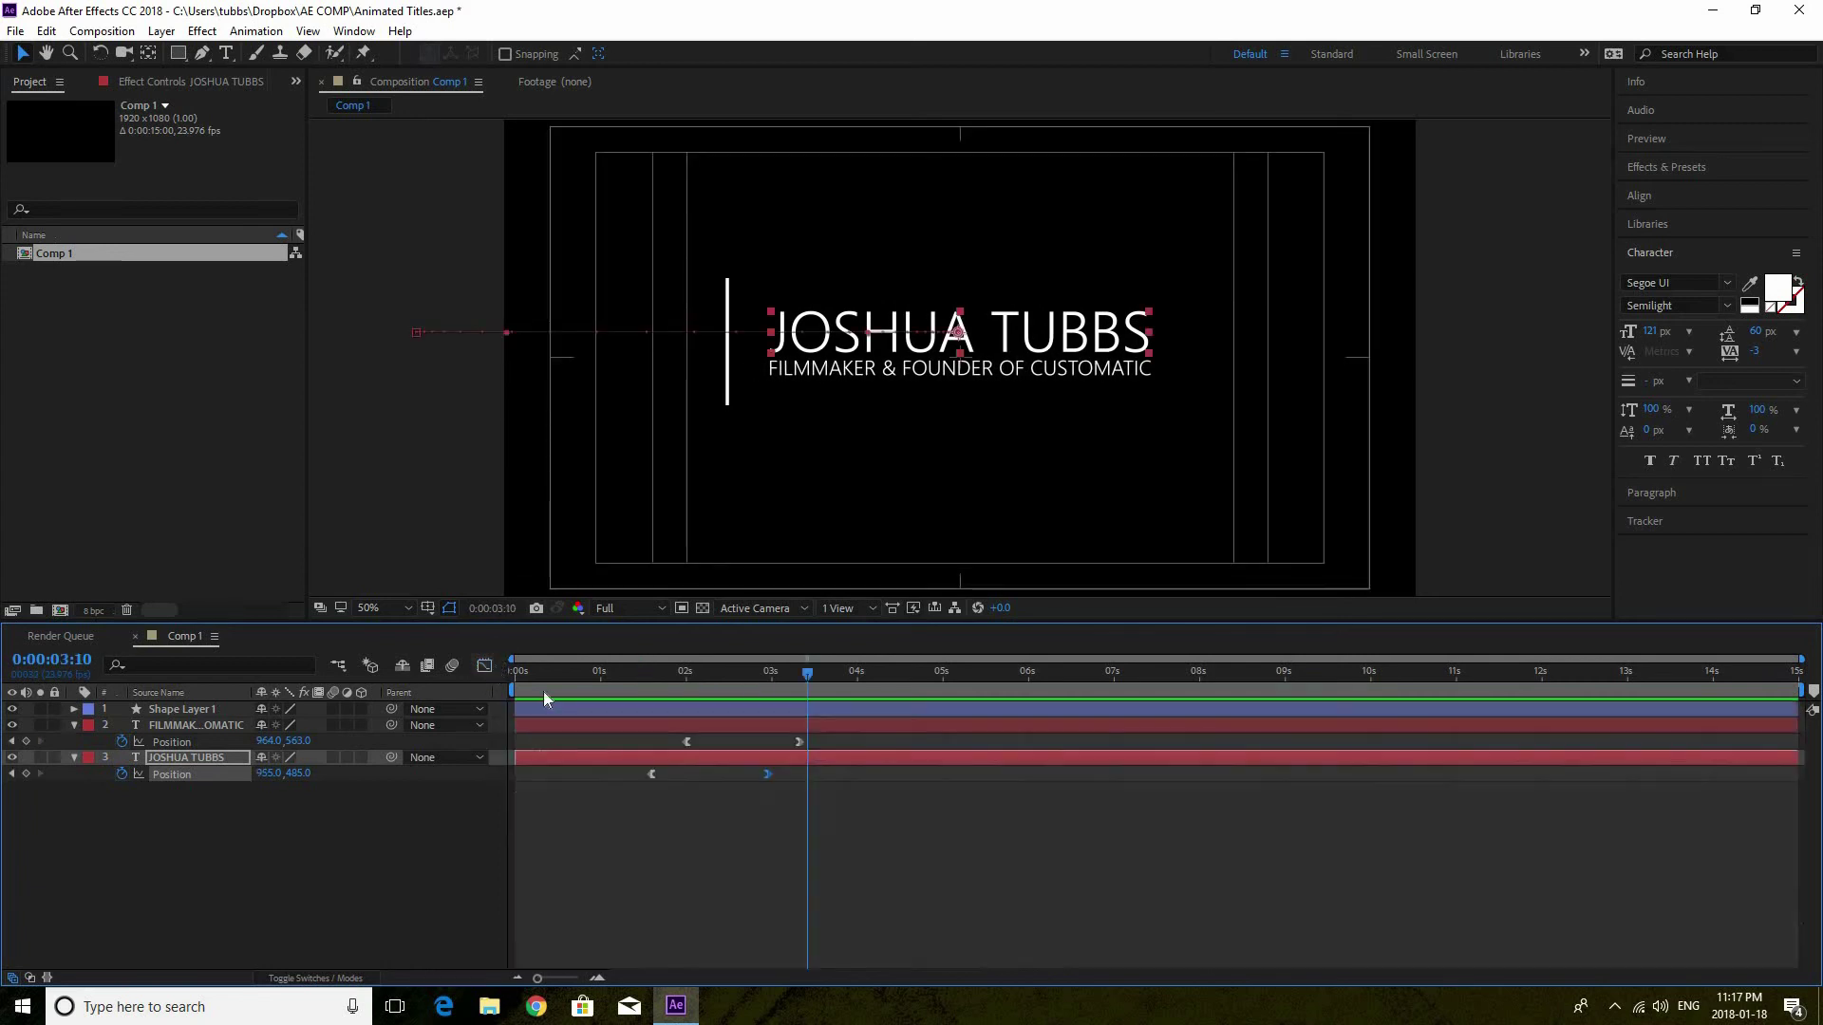
left_click(141, 721)
key("p")
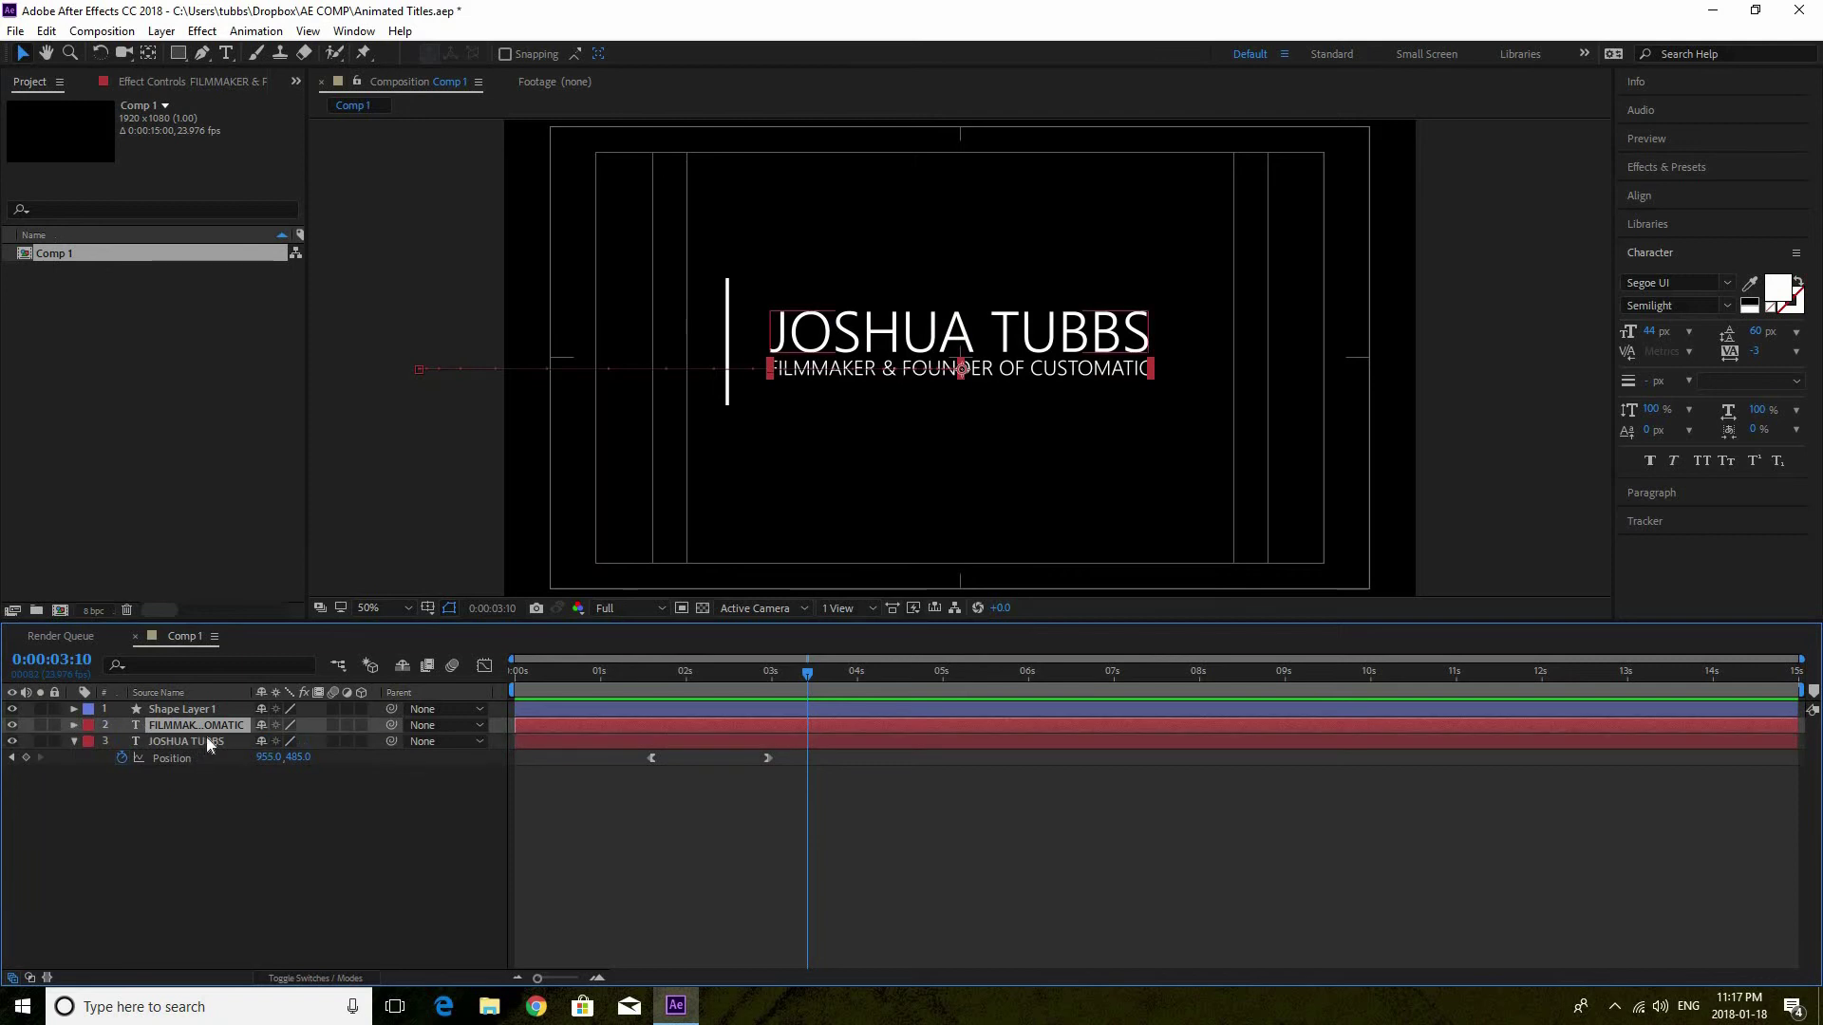
left_click(207, 737)
key("p")
left_click(213, 726, "ctrl")
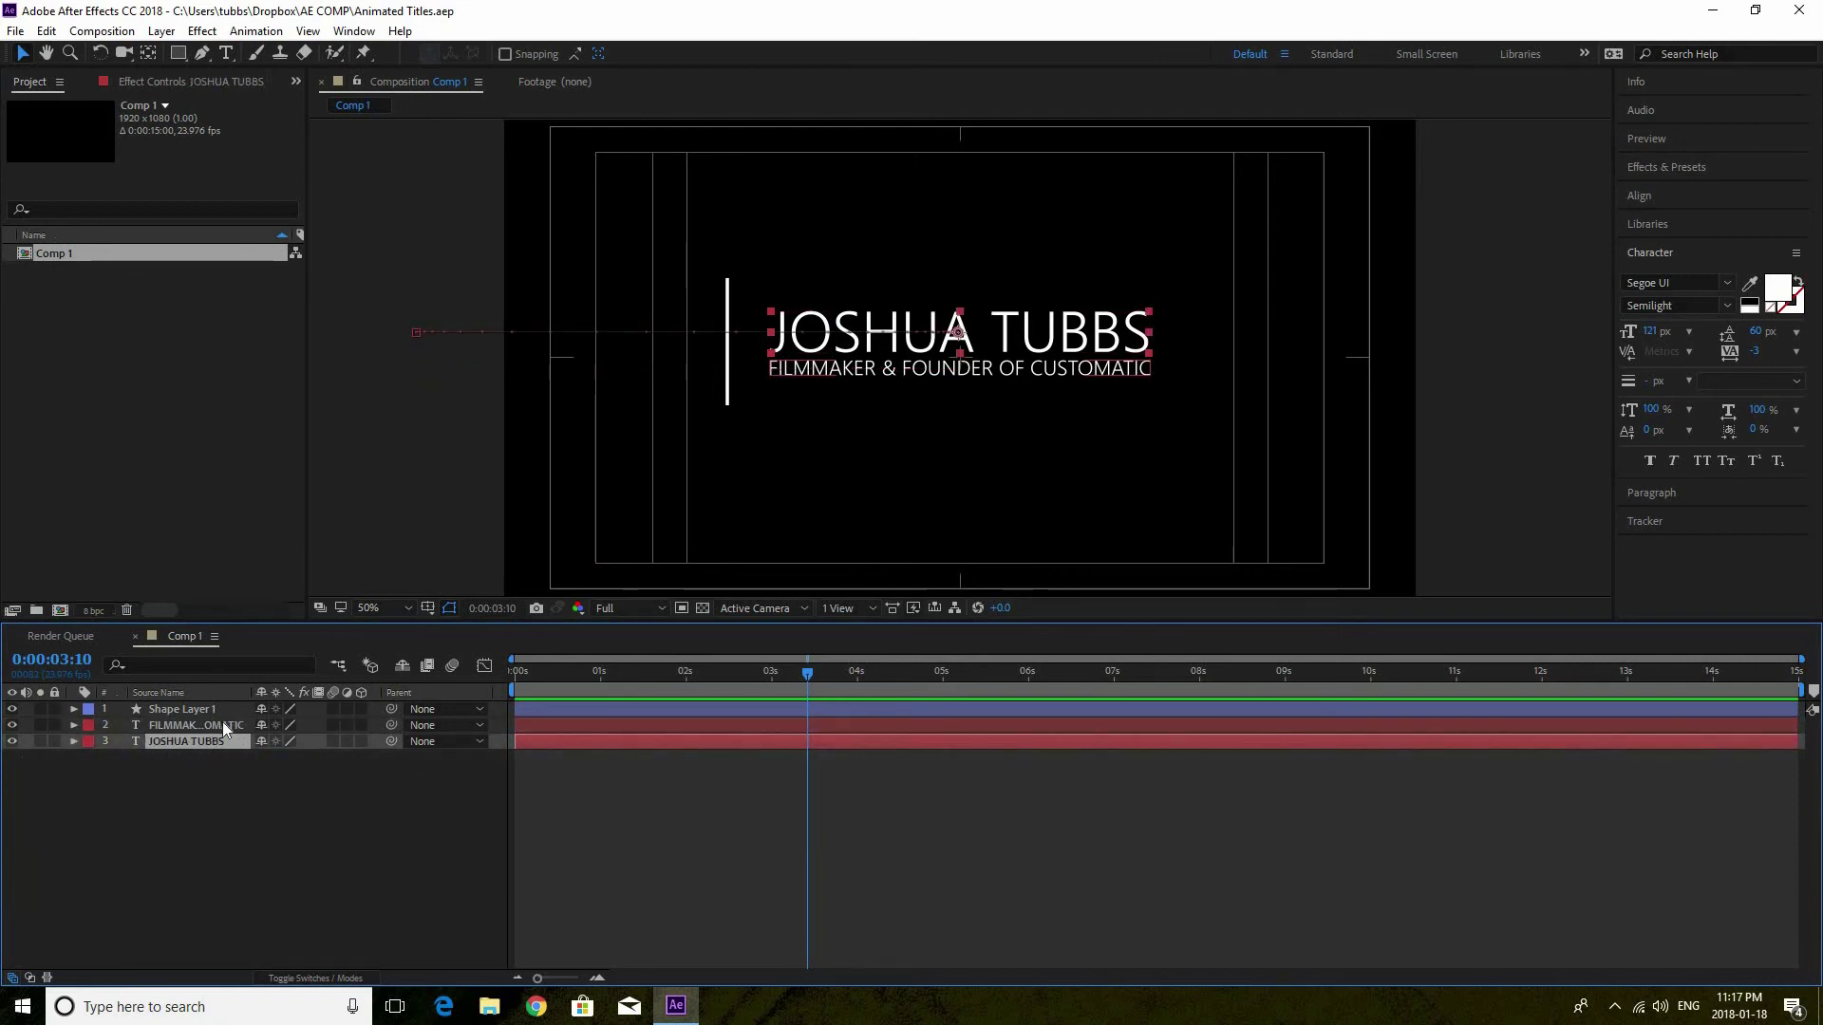
left_click(220, 725)
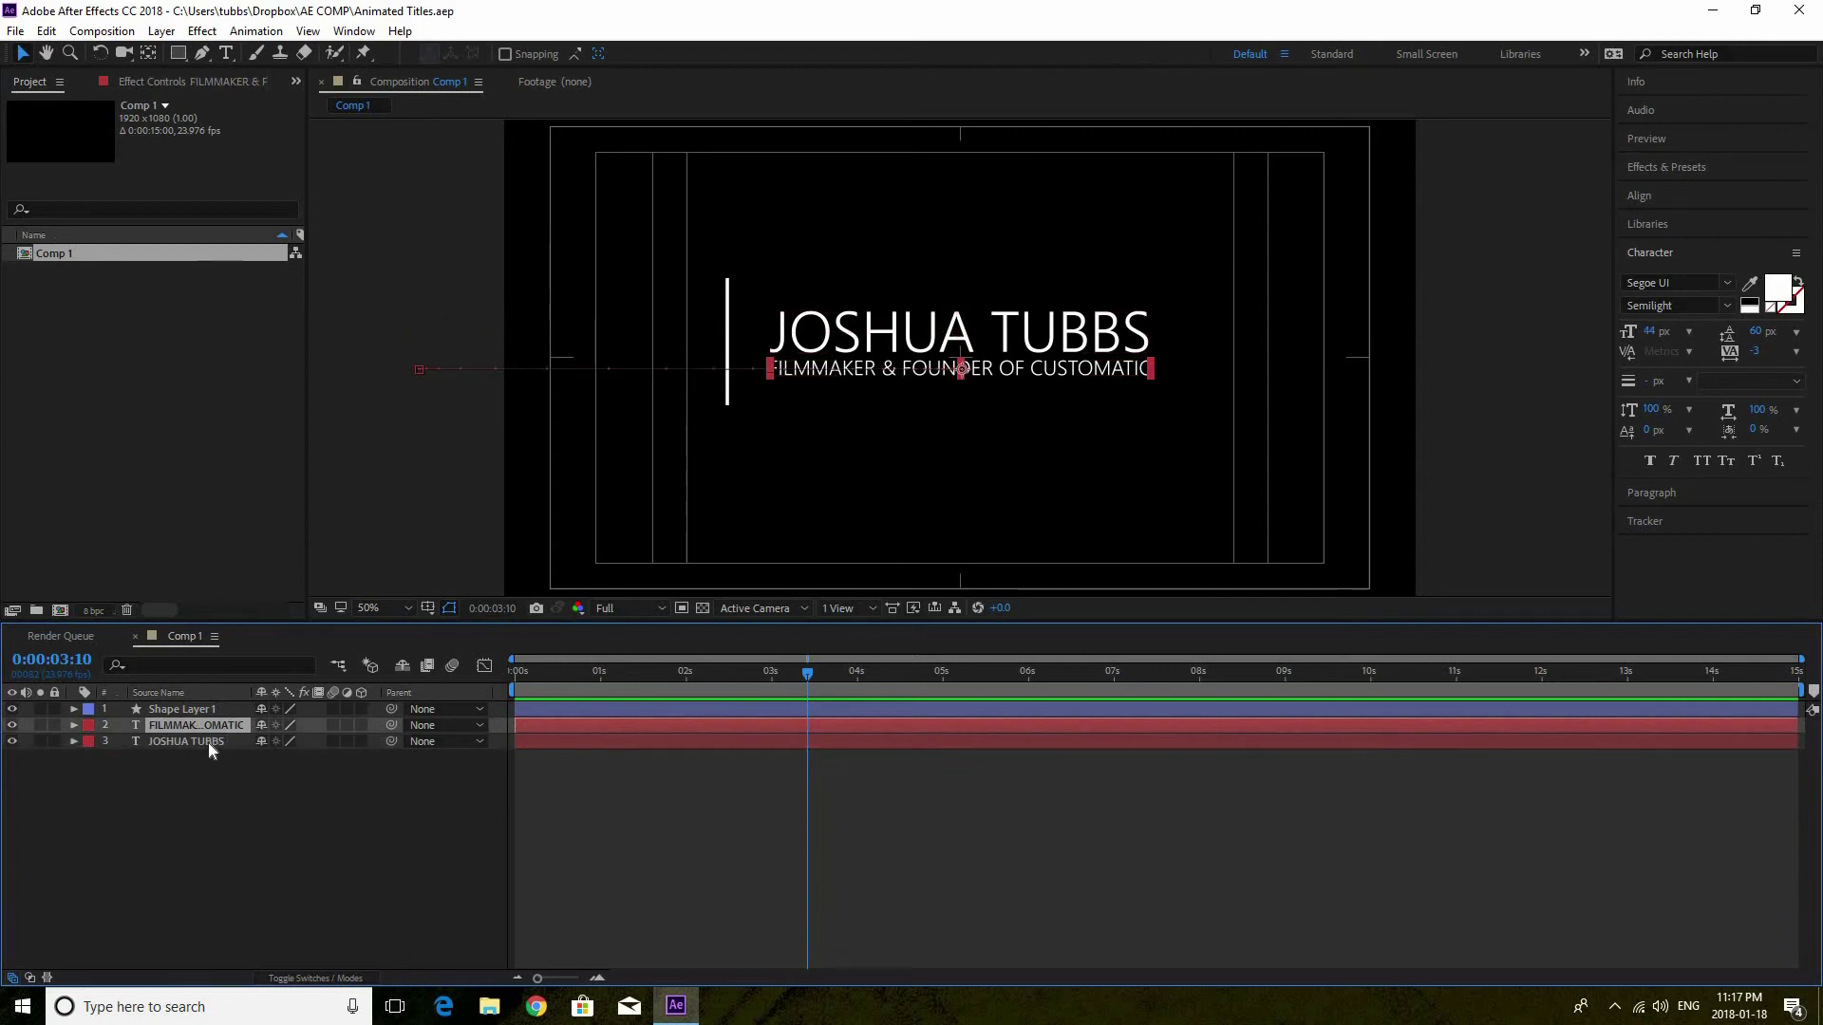
left_click(208, 744, "ctrl")
right_click(207, 745)
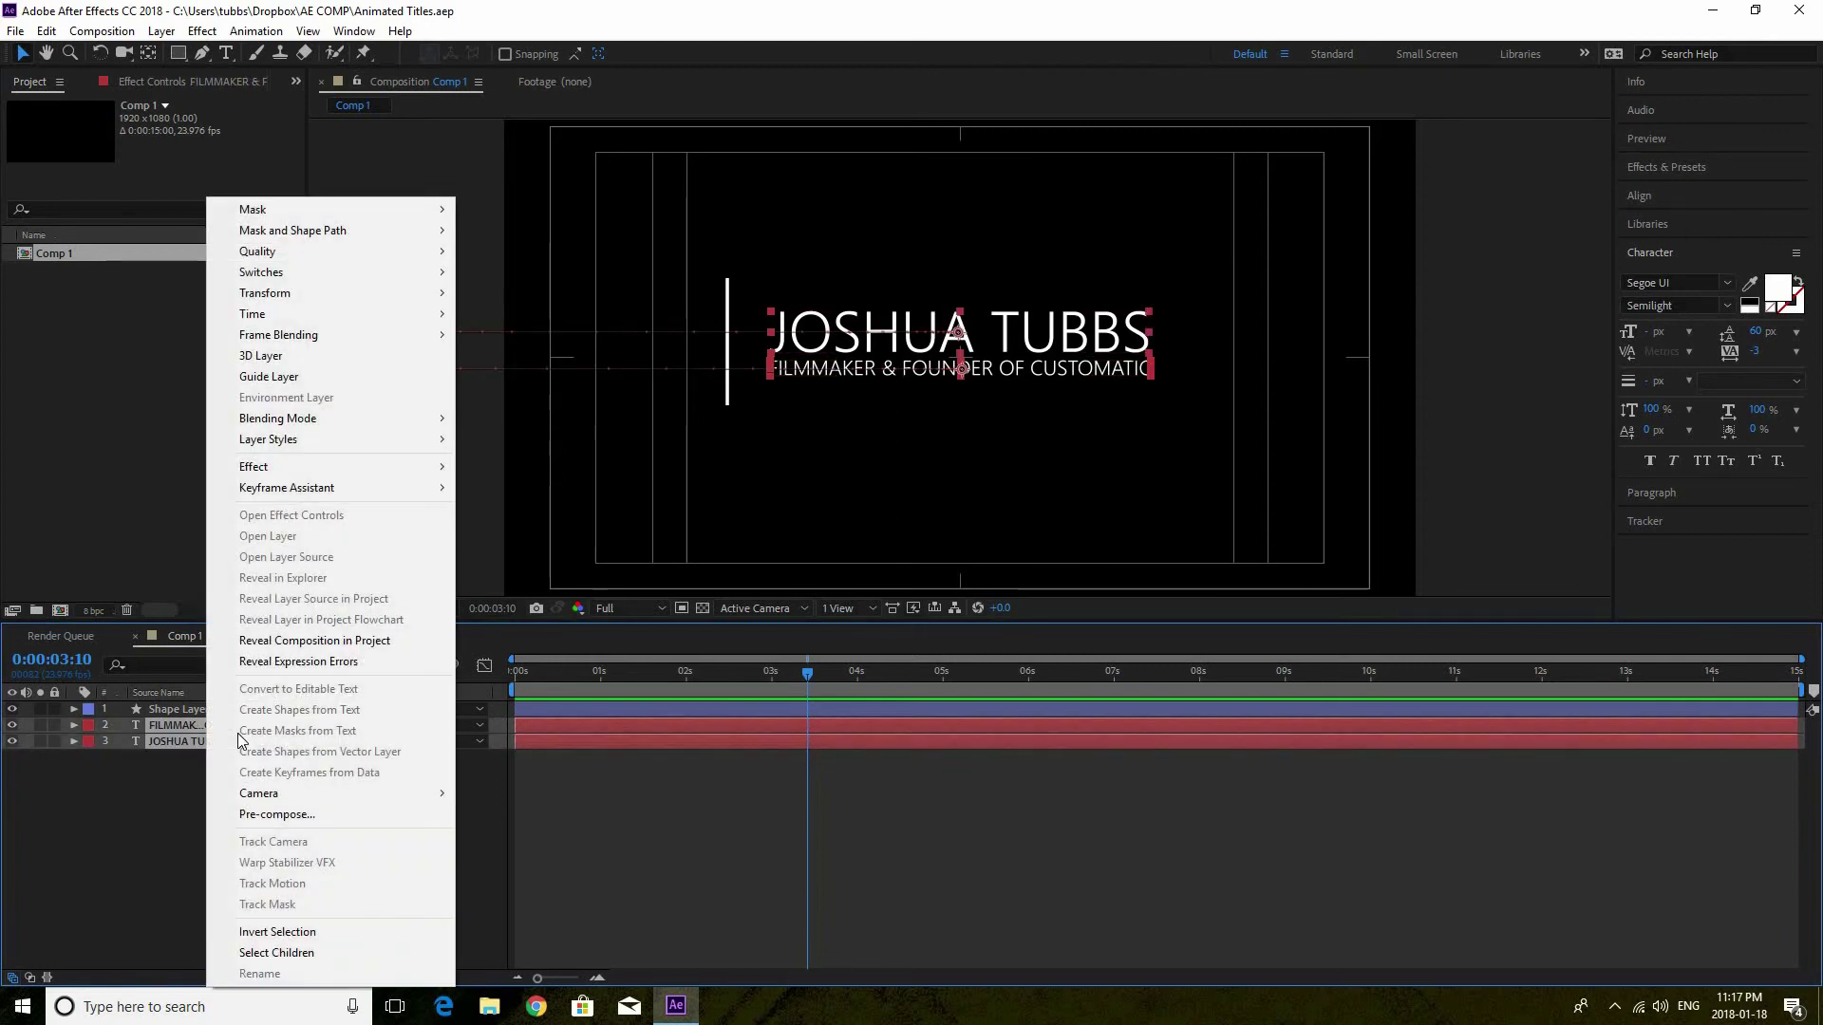
left_click(272, 816)
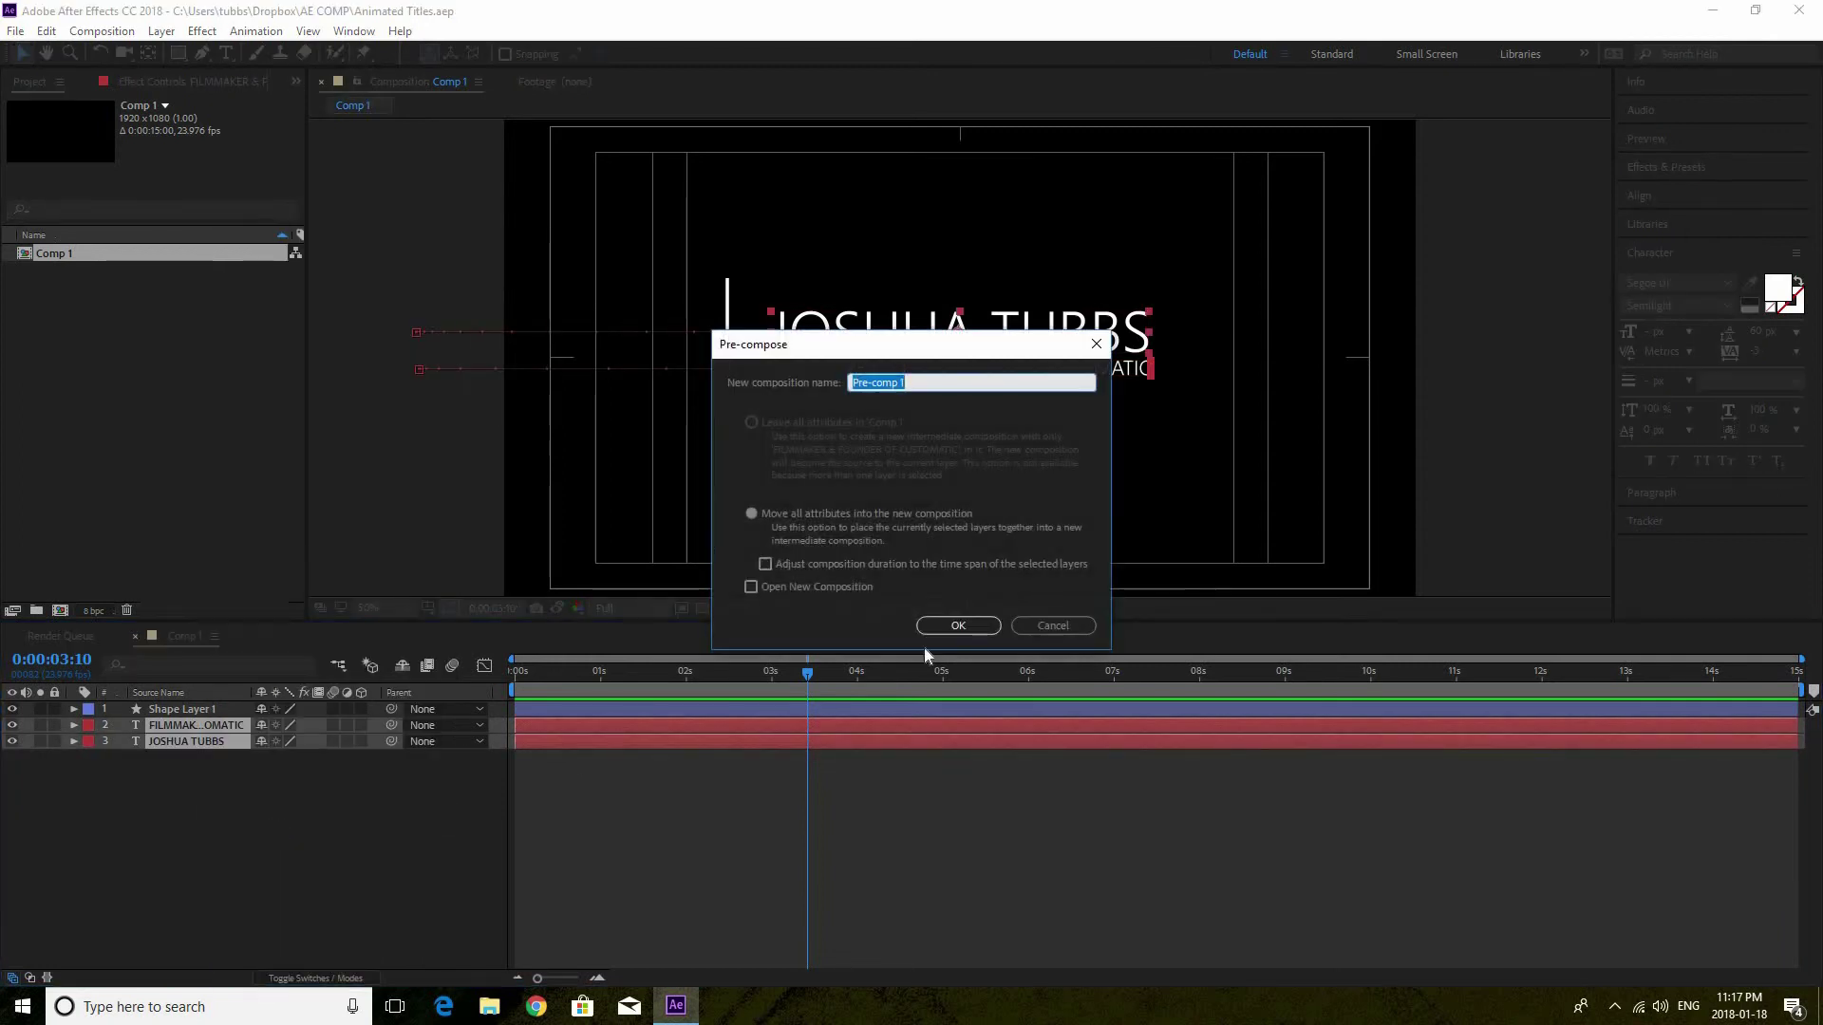
left_click(1038, 627)
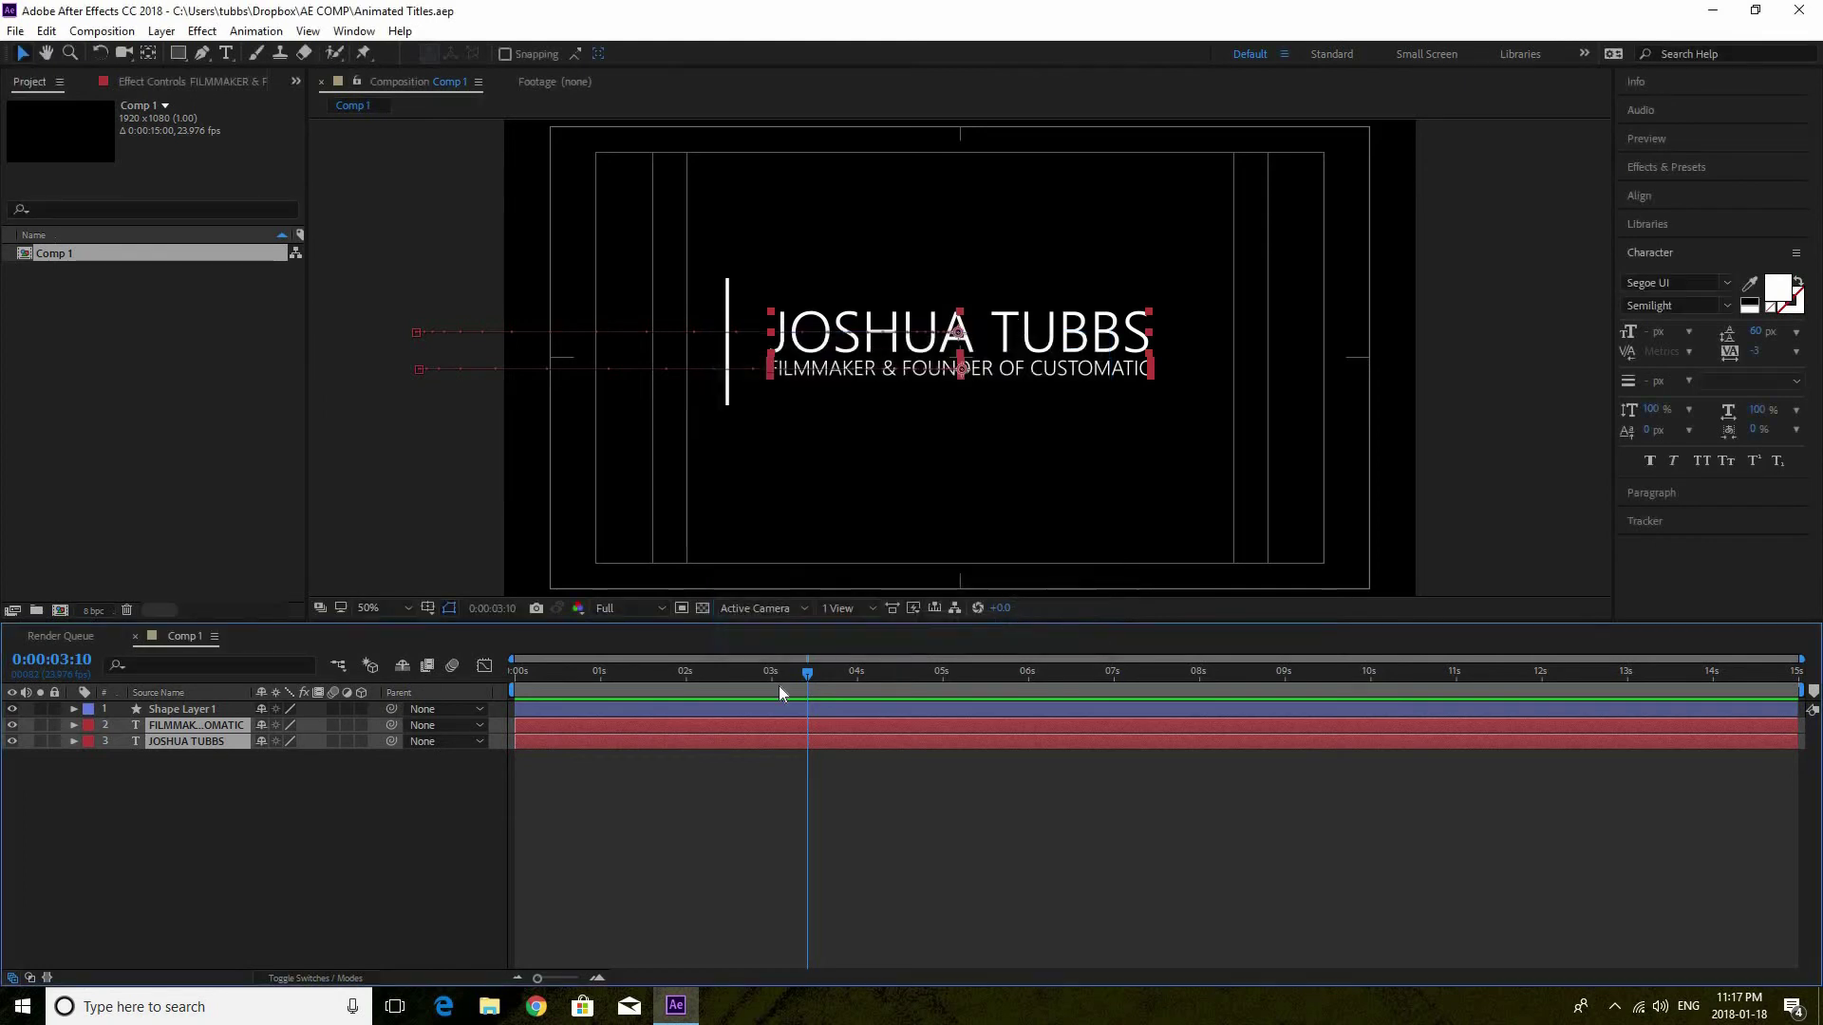
Pre-compose the two text layers into a new composition named 'text'
right_click(202, 742)
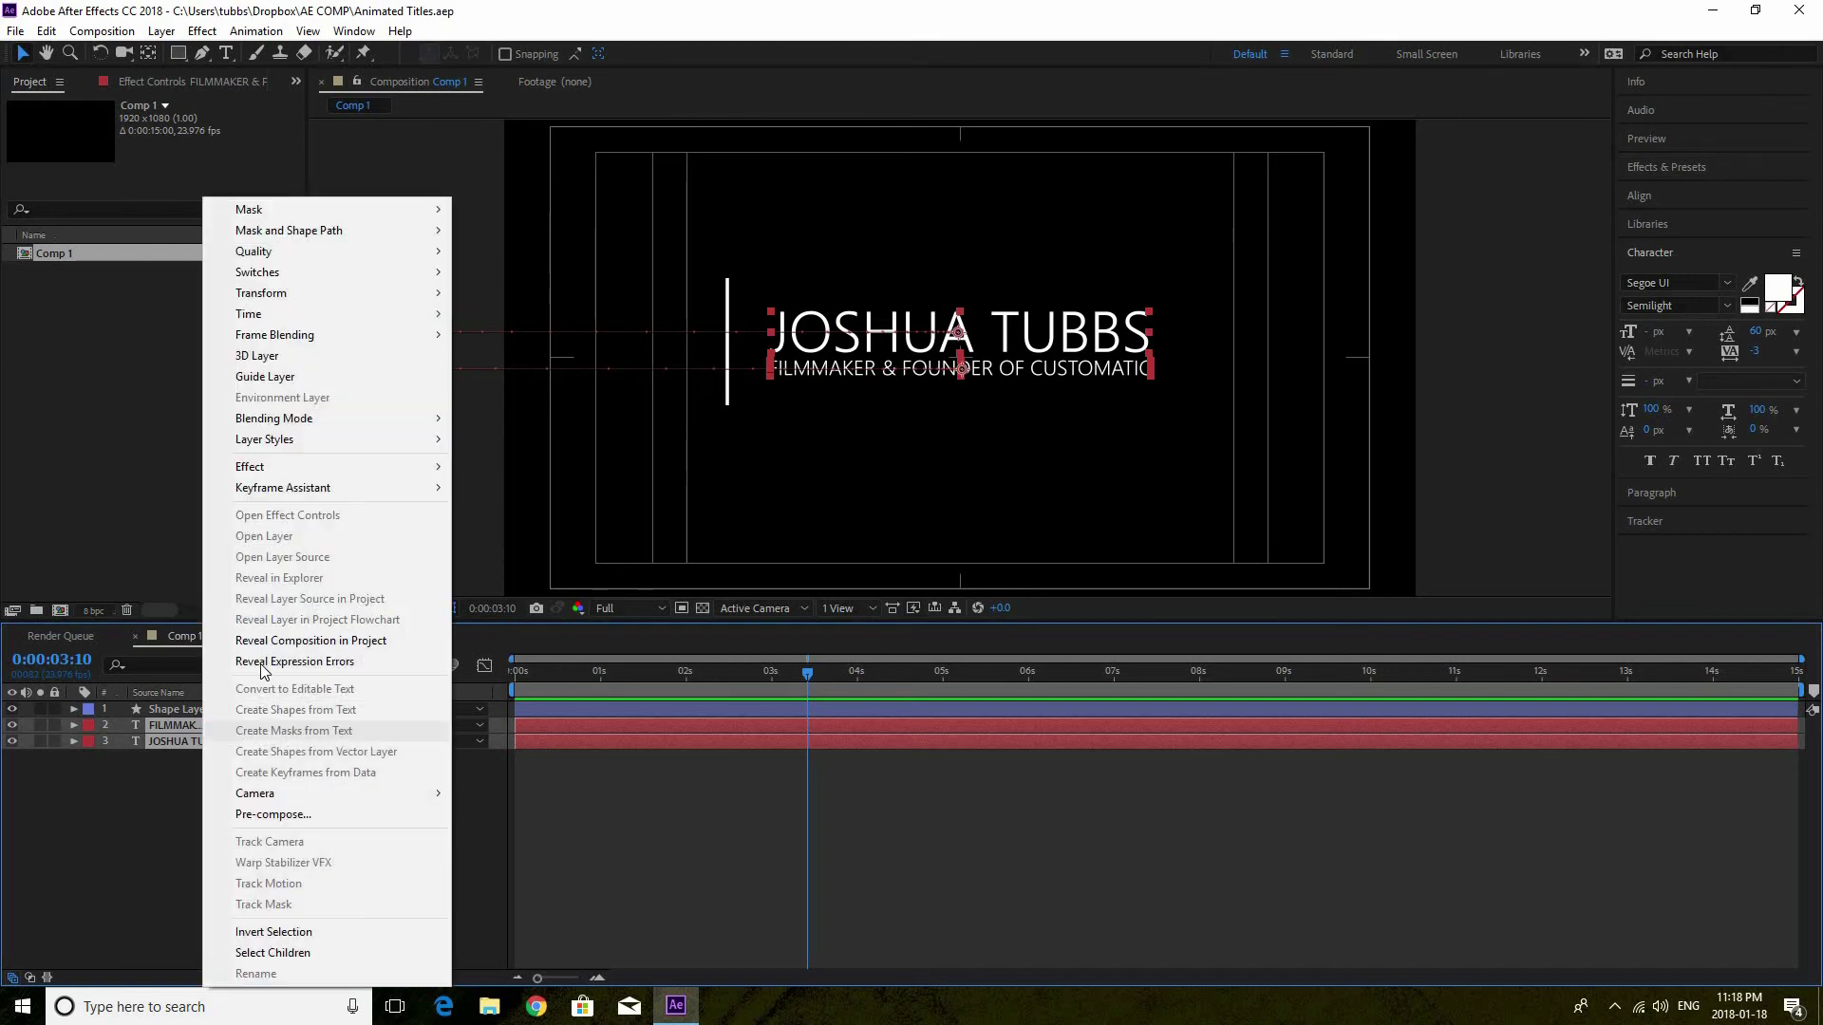
left_click(321, 814)
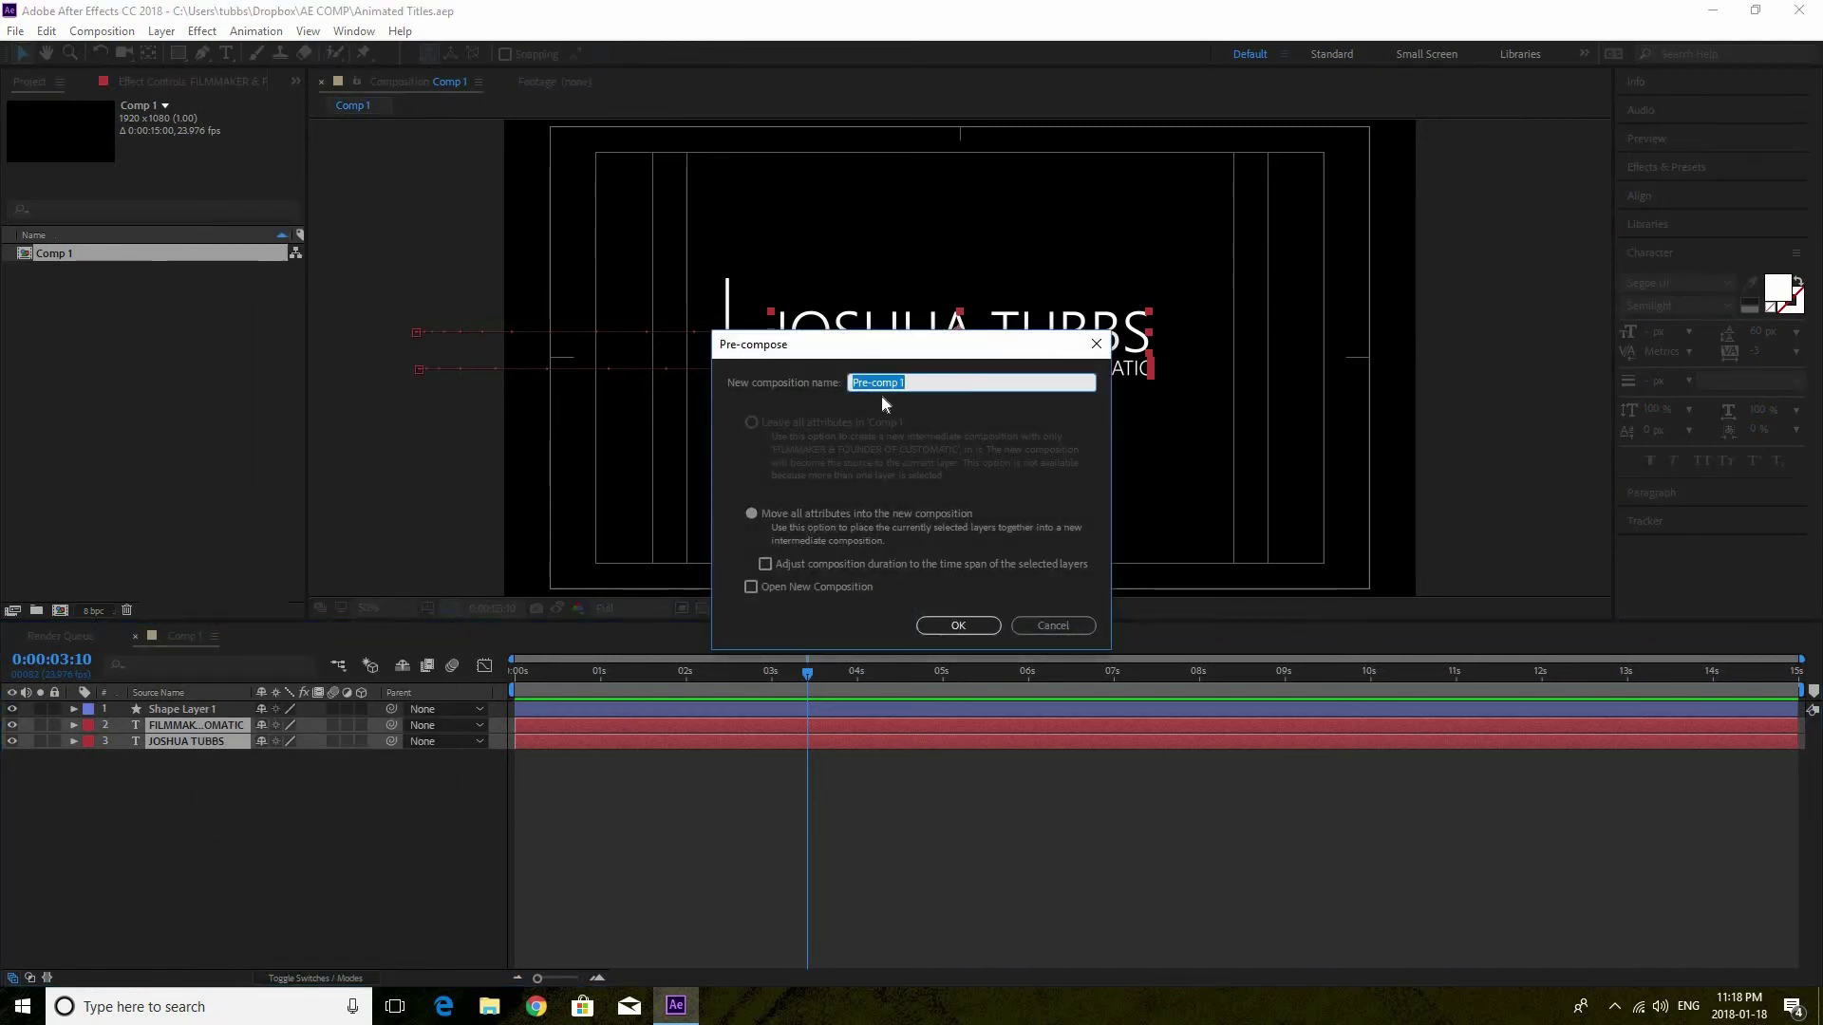
key("BackSpace")
type("xt")
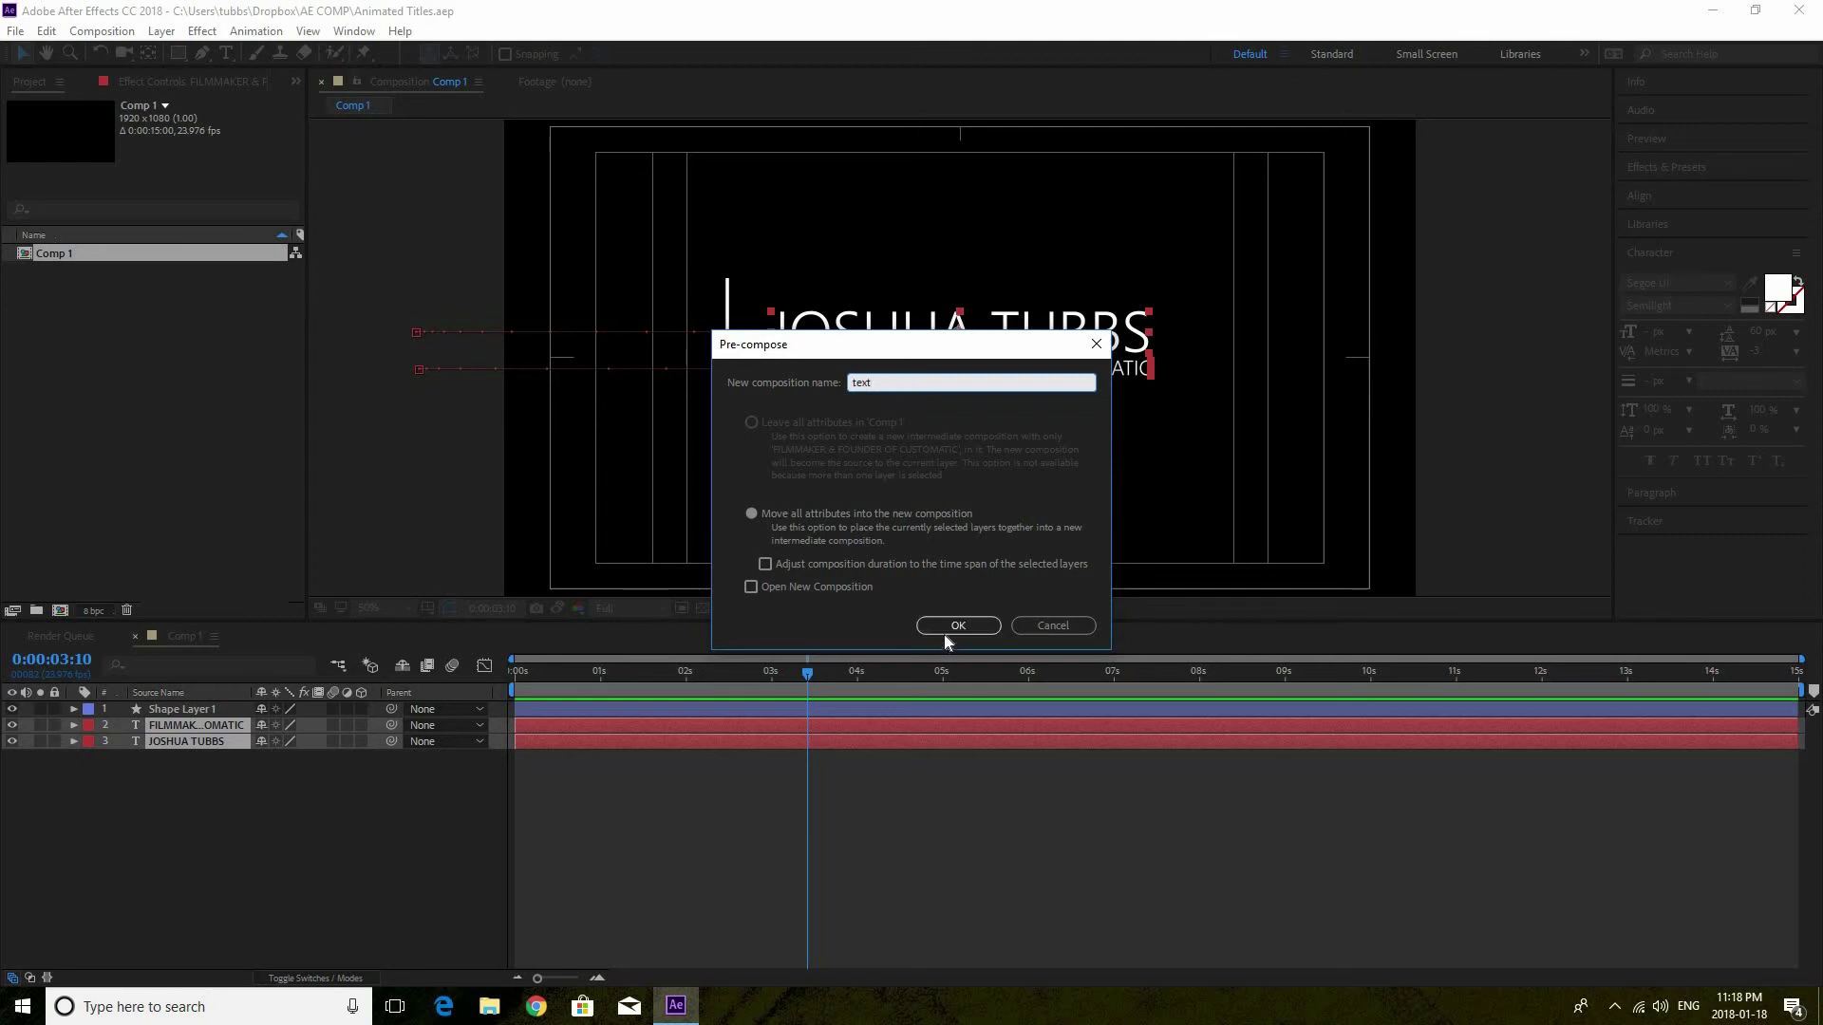
left_click(944, 634)
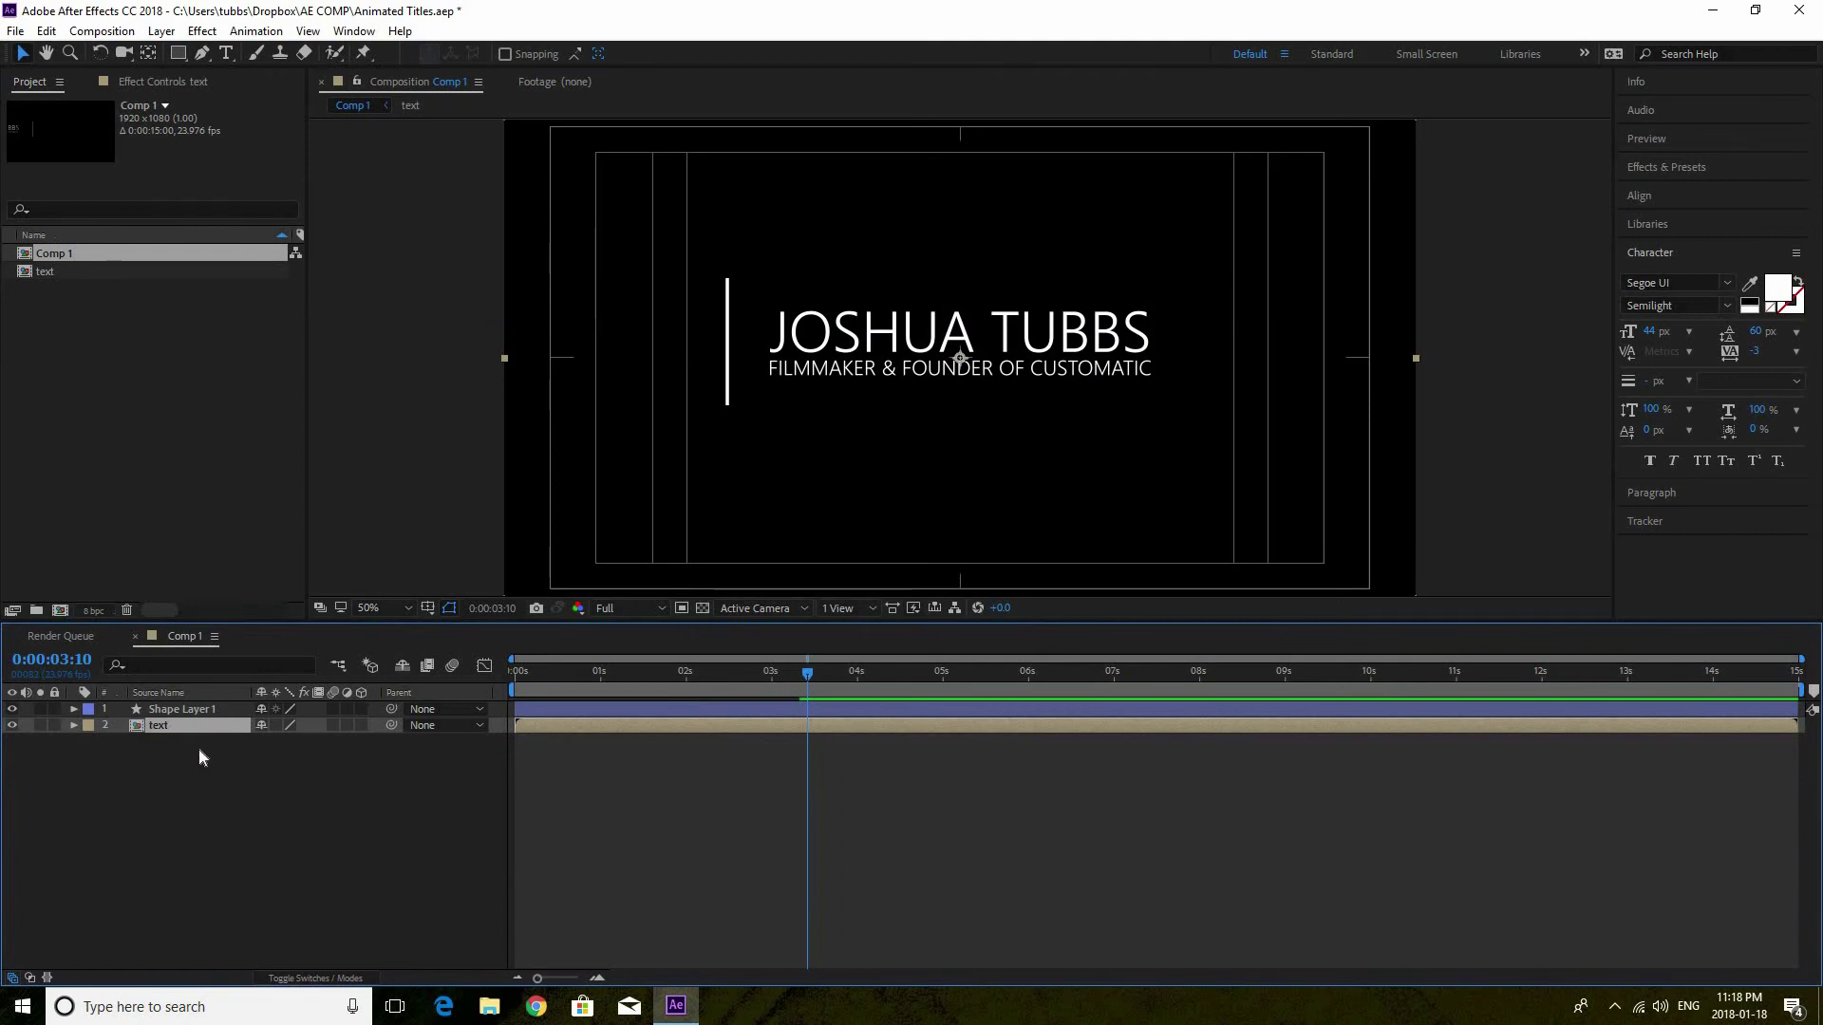
Open the text precomp and preview its animation from 0:00:01:07
double_click(148, 726)
left_click(625, 671)
key("space")
key("space")
Back in Comp 1, select Shape Layer 1, preview, and rewind to 0:00:00:16
left_click(185, 636)
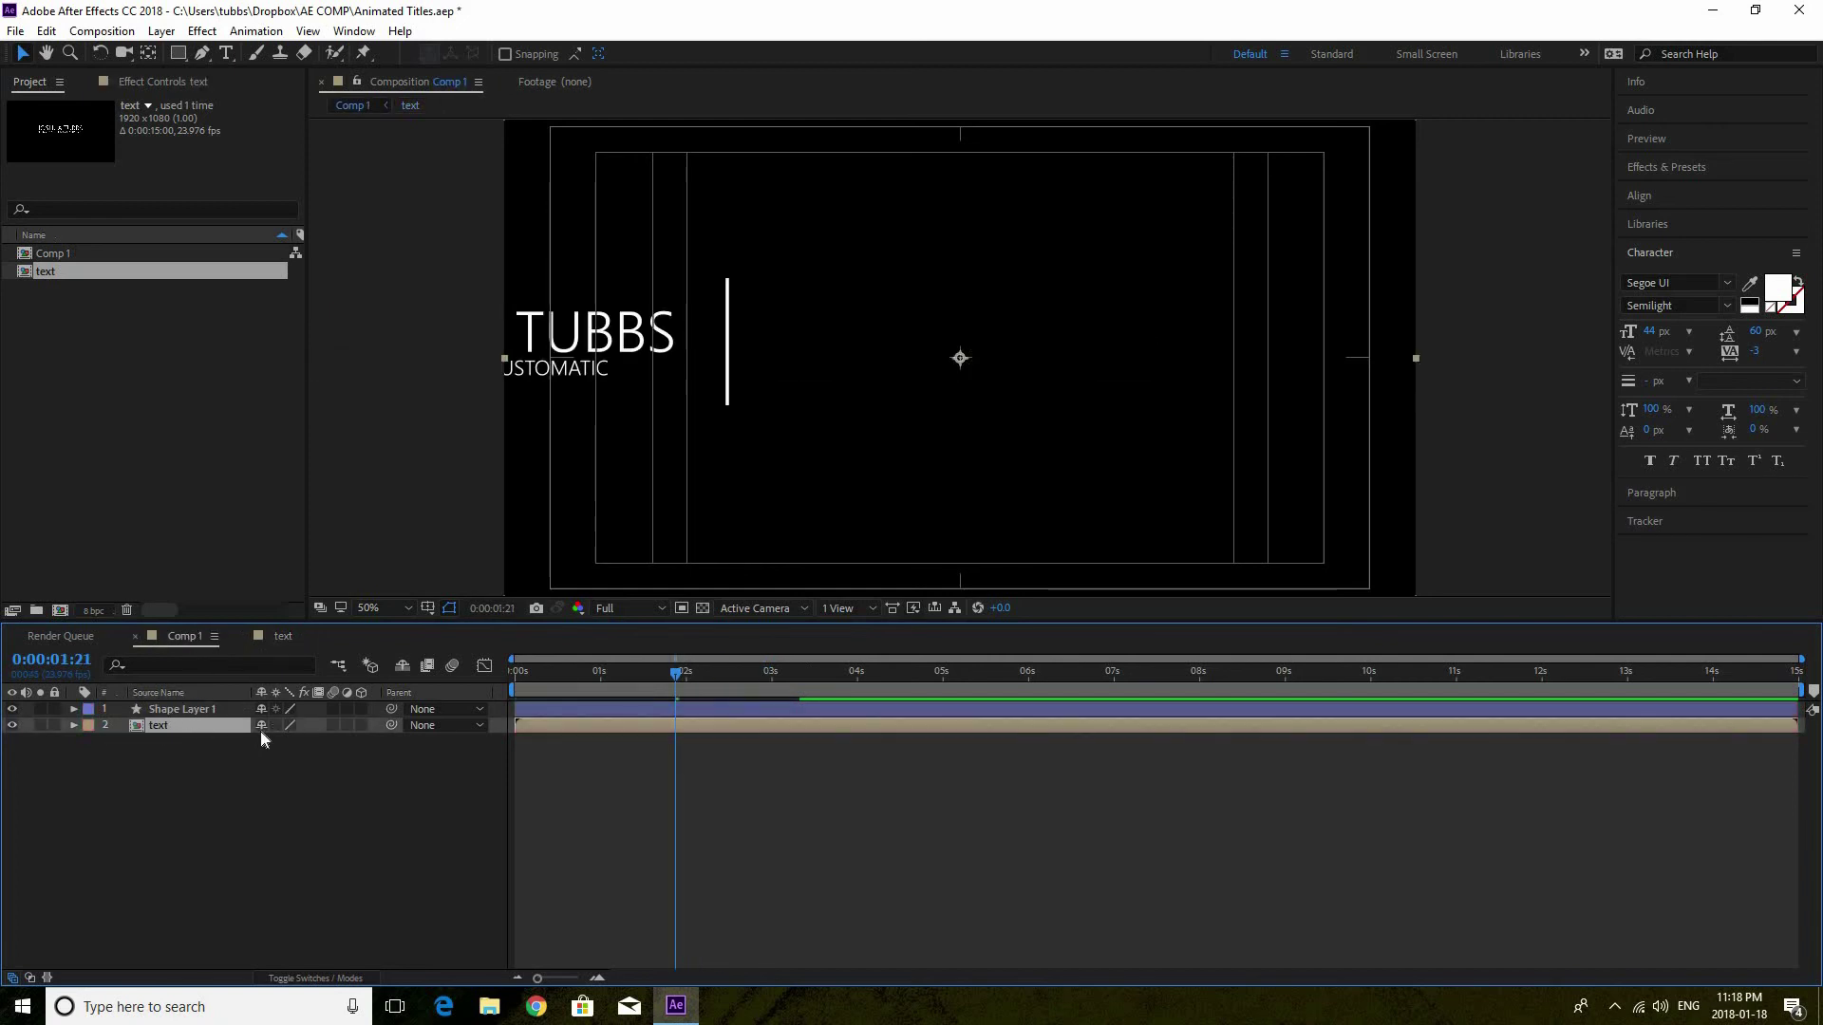
left_click(209, 708)
key("space")
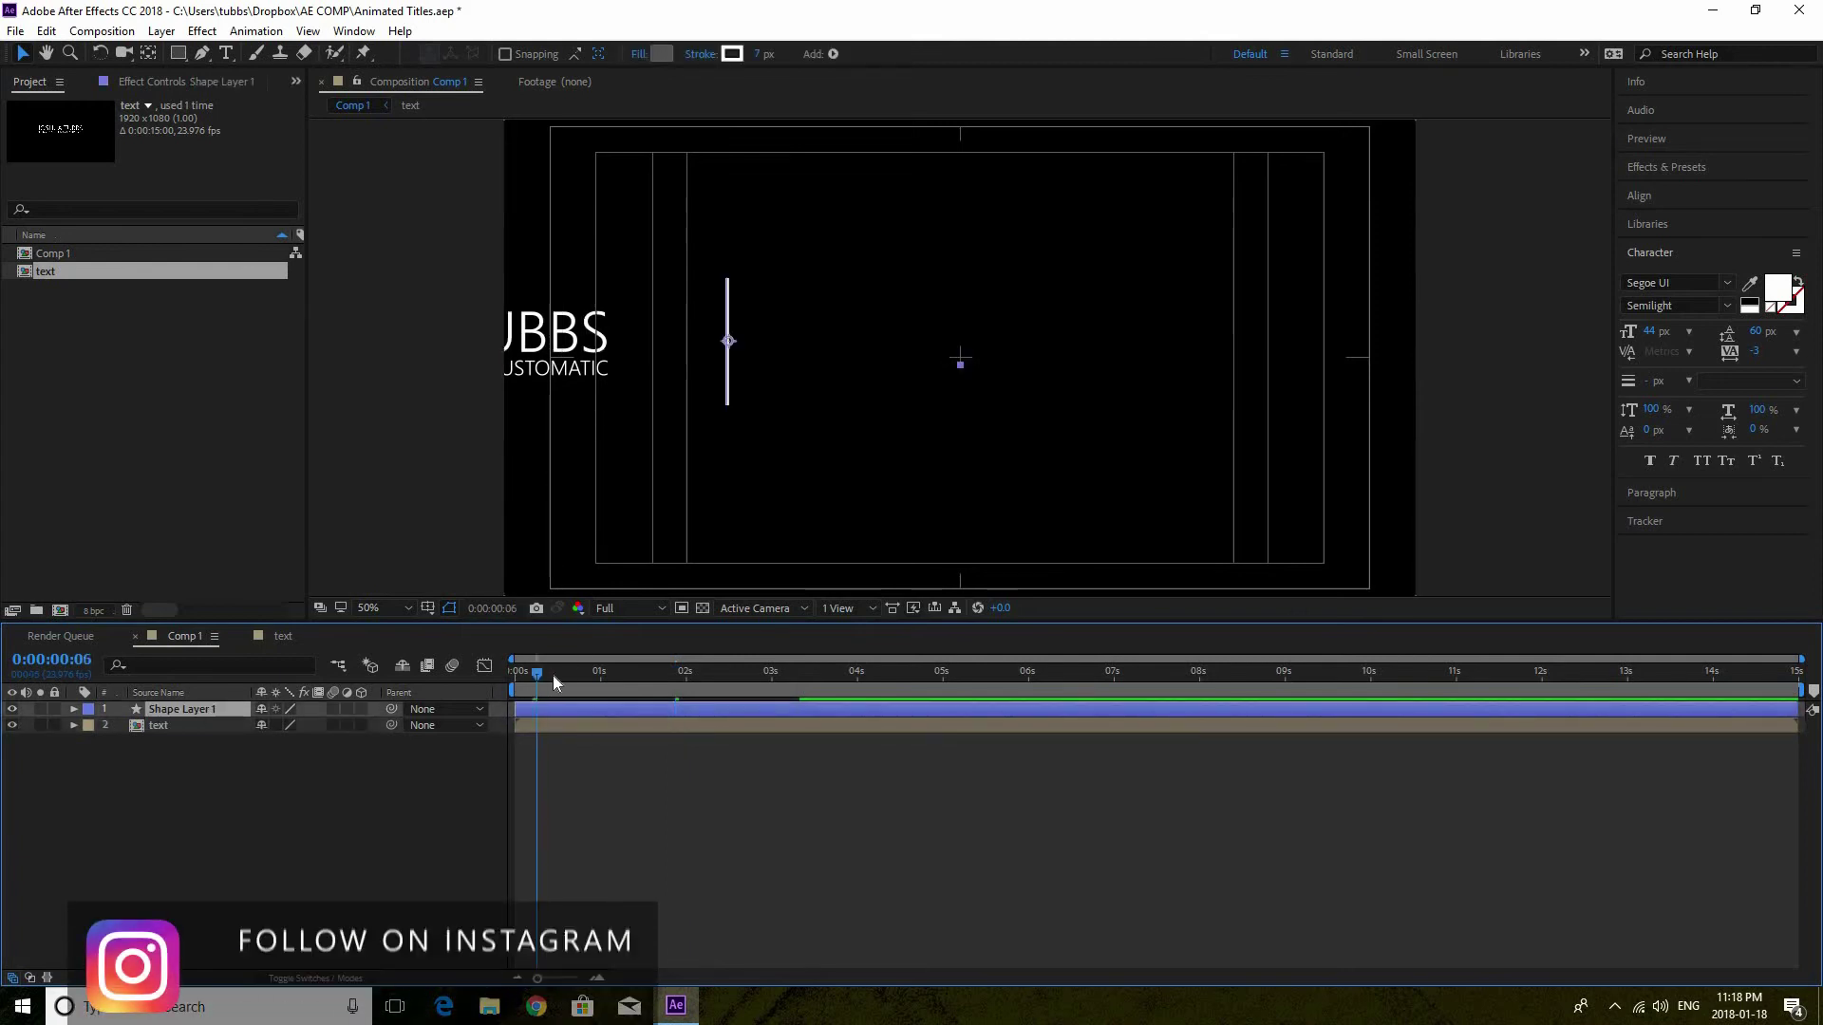
left_click_drag(718, 661, 572, 662)
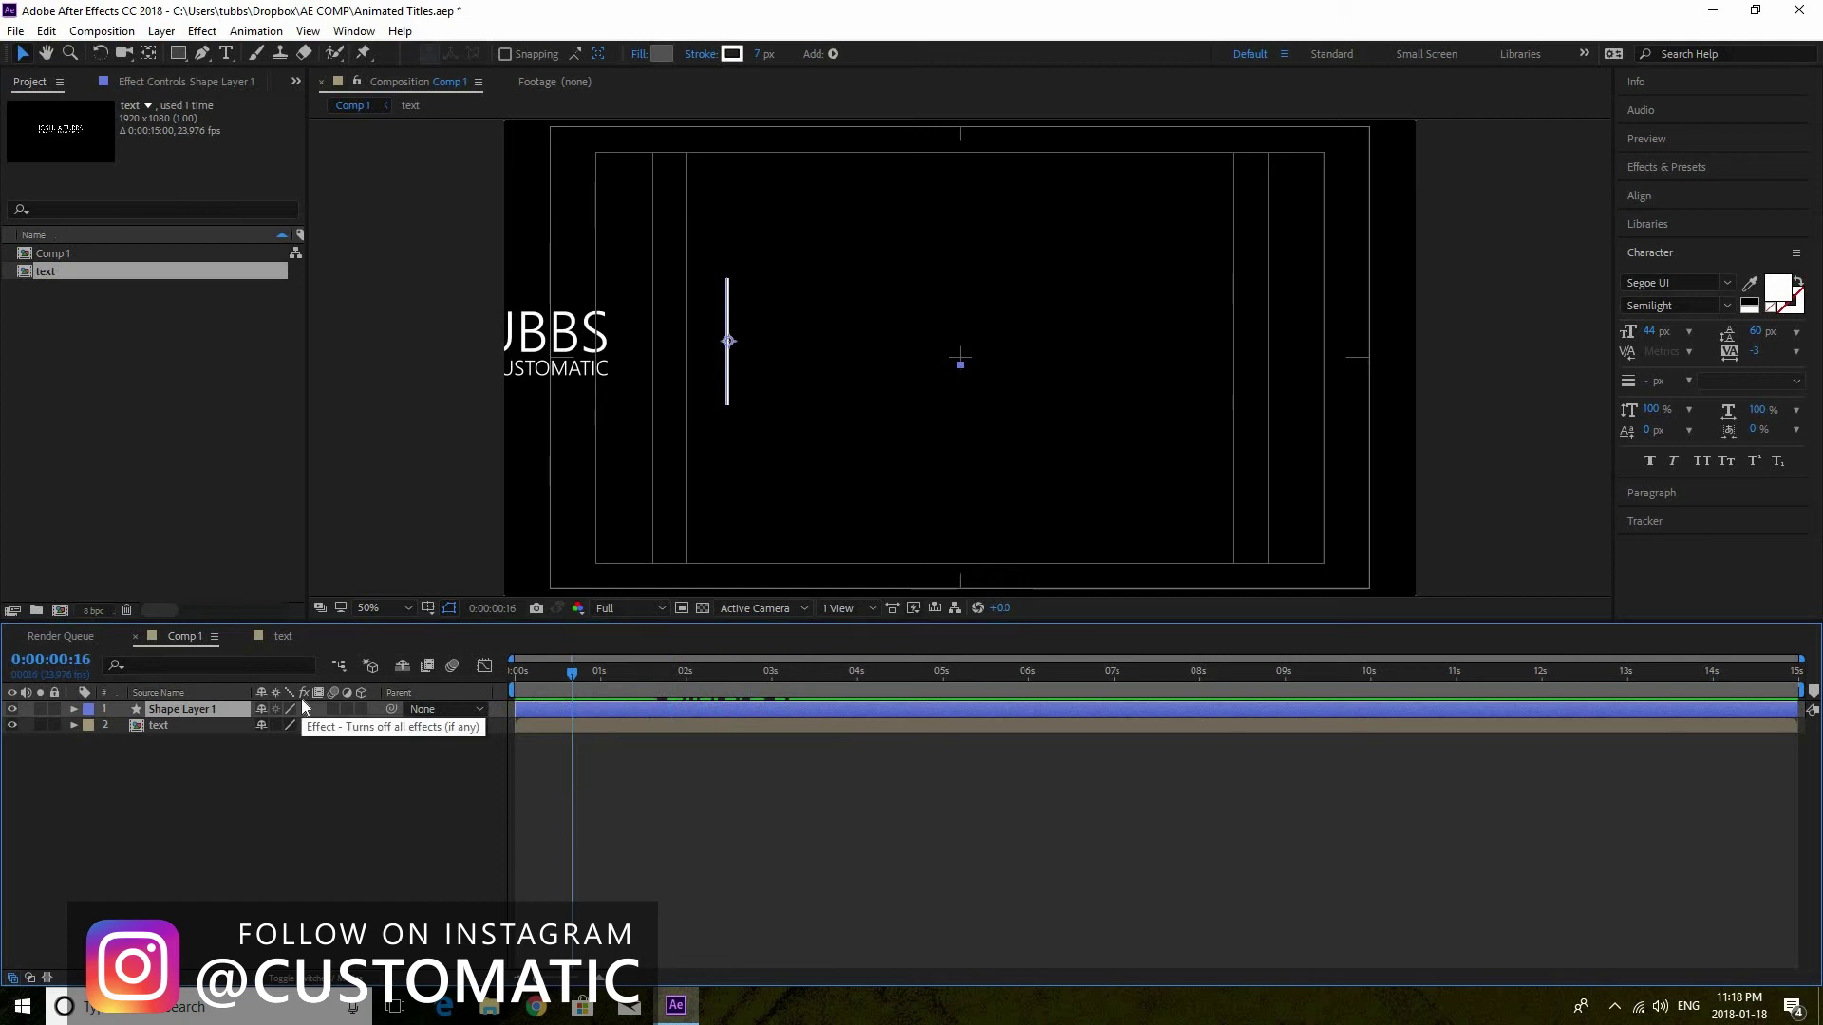
Set a full-size Scale keyframe on Shape Layer 1 at 0:00:01:22
key("s")
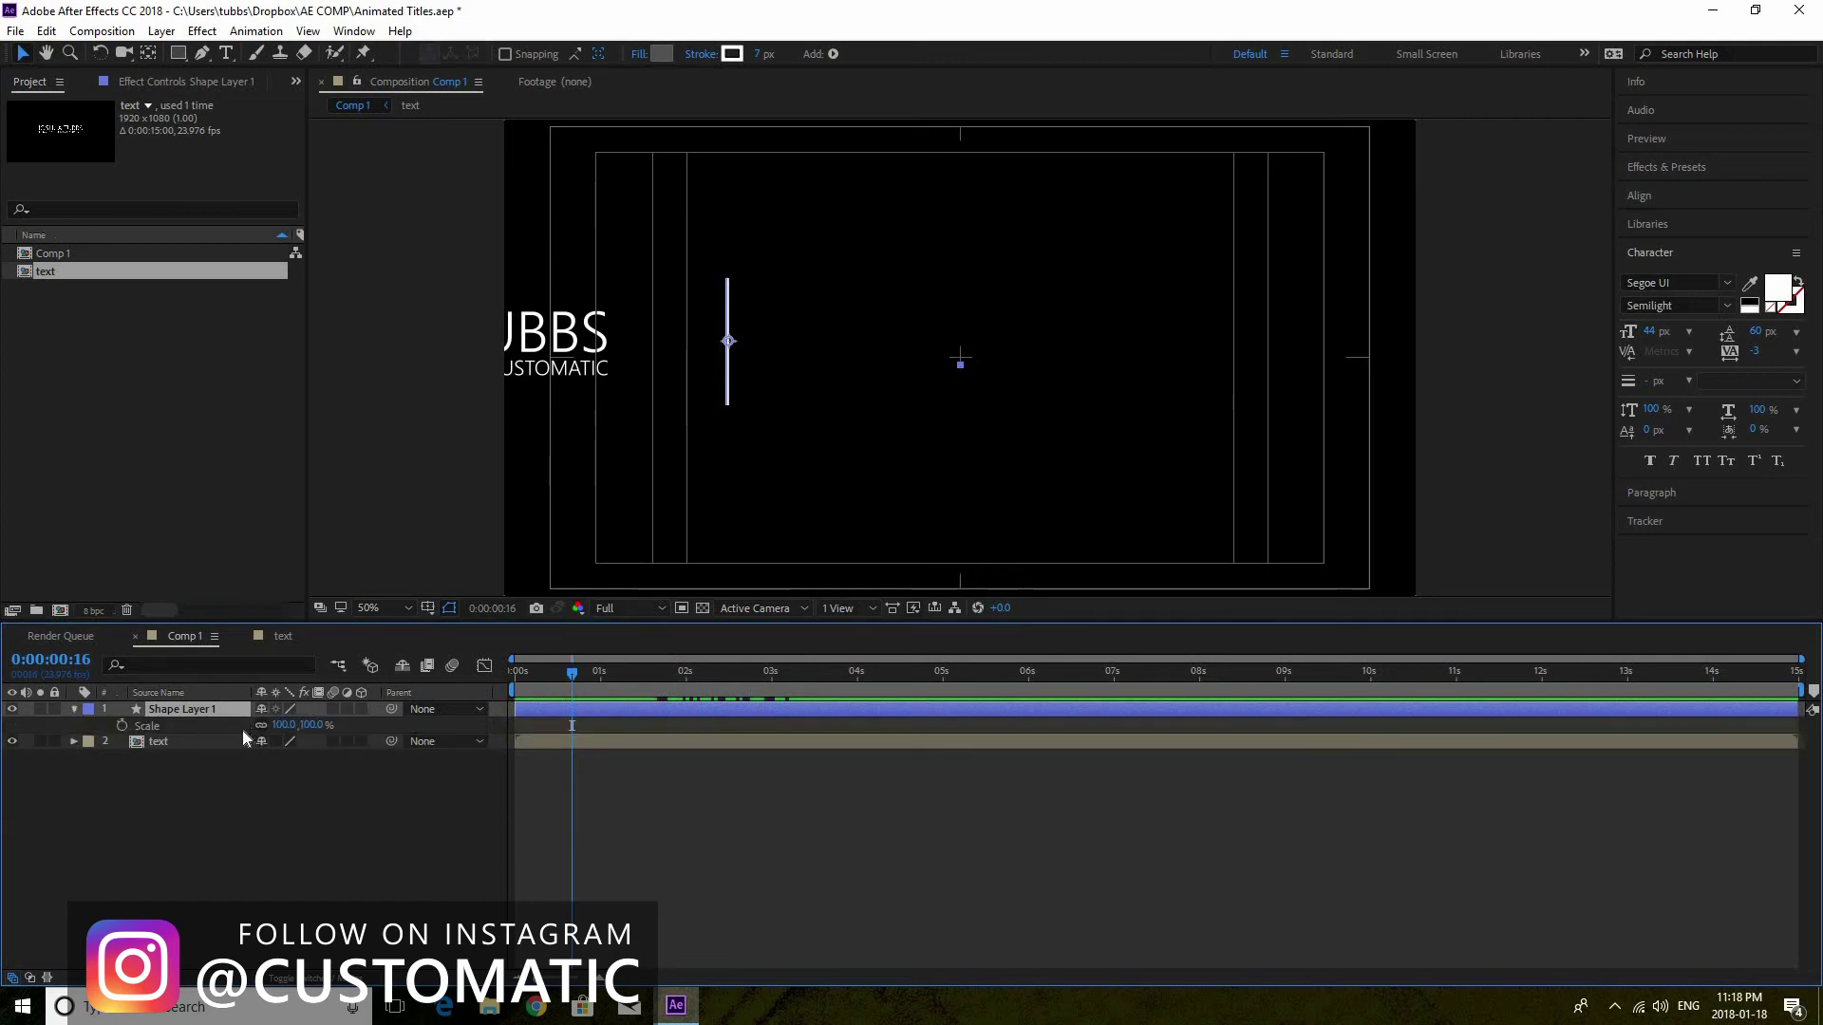
left_click_drag(572, 674, 676, 674)
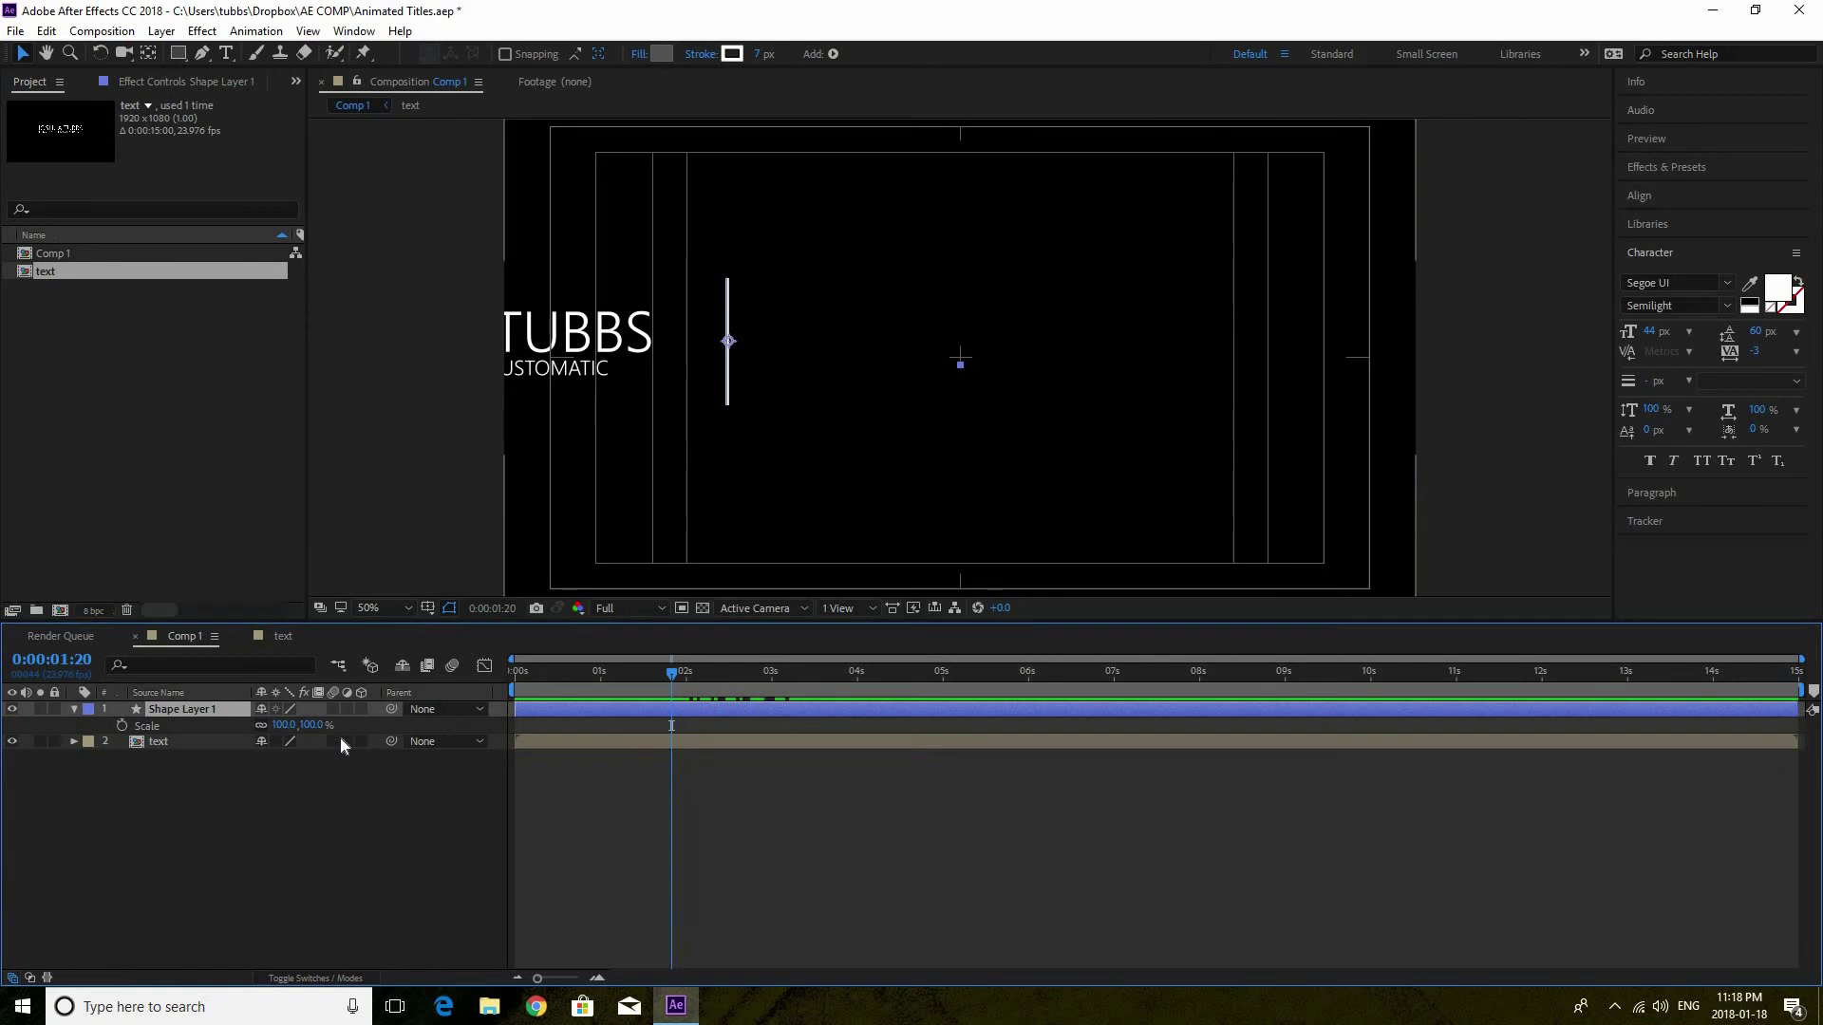
left_click_drag(672, 676, 679, 685)
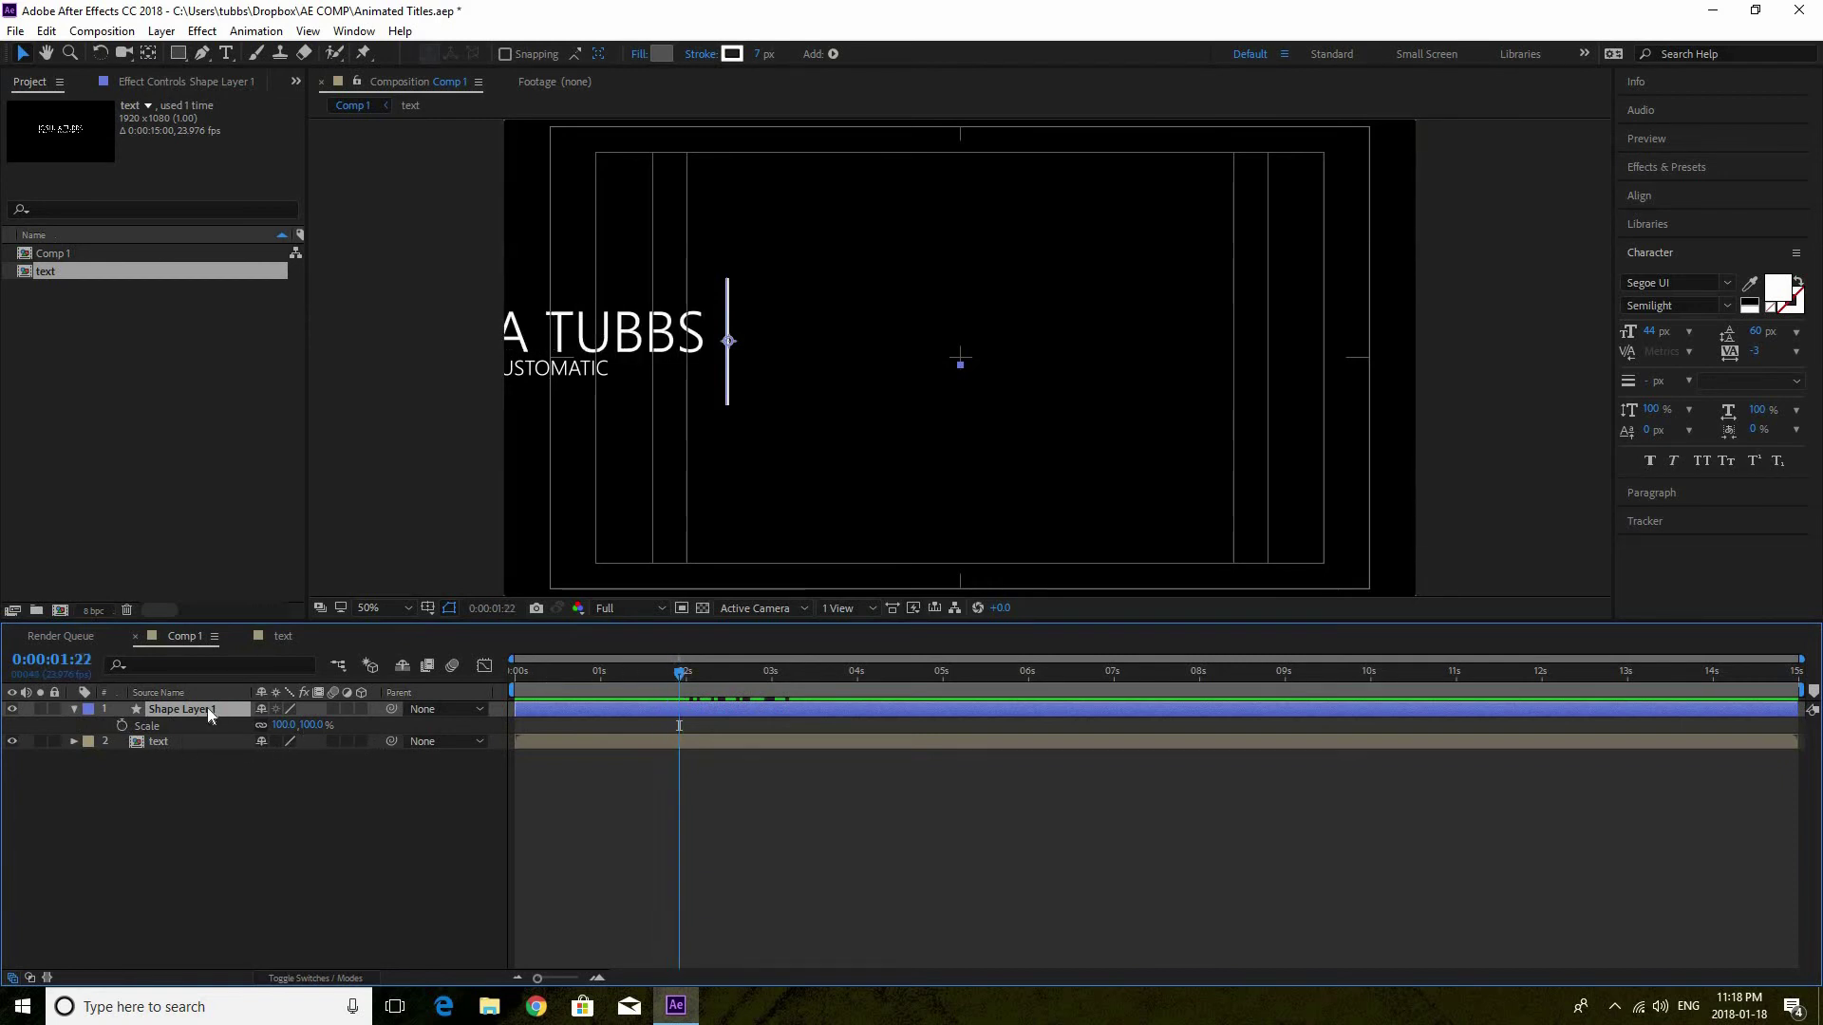
left_click(121, 725)
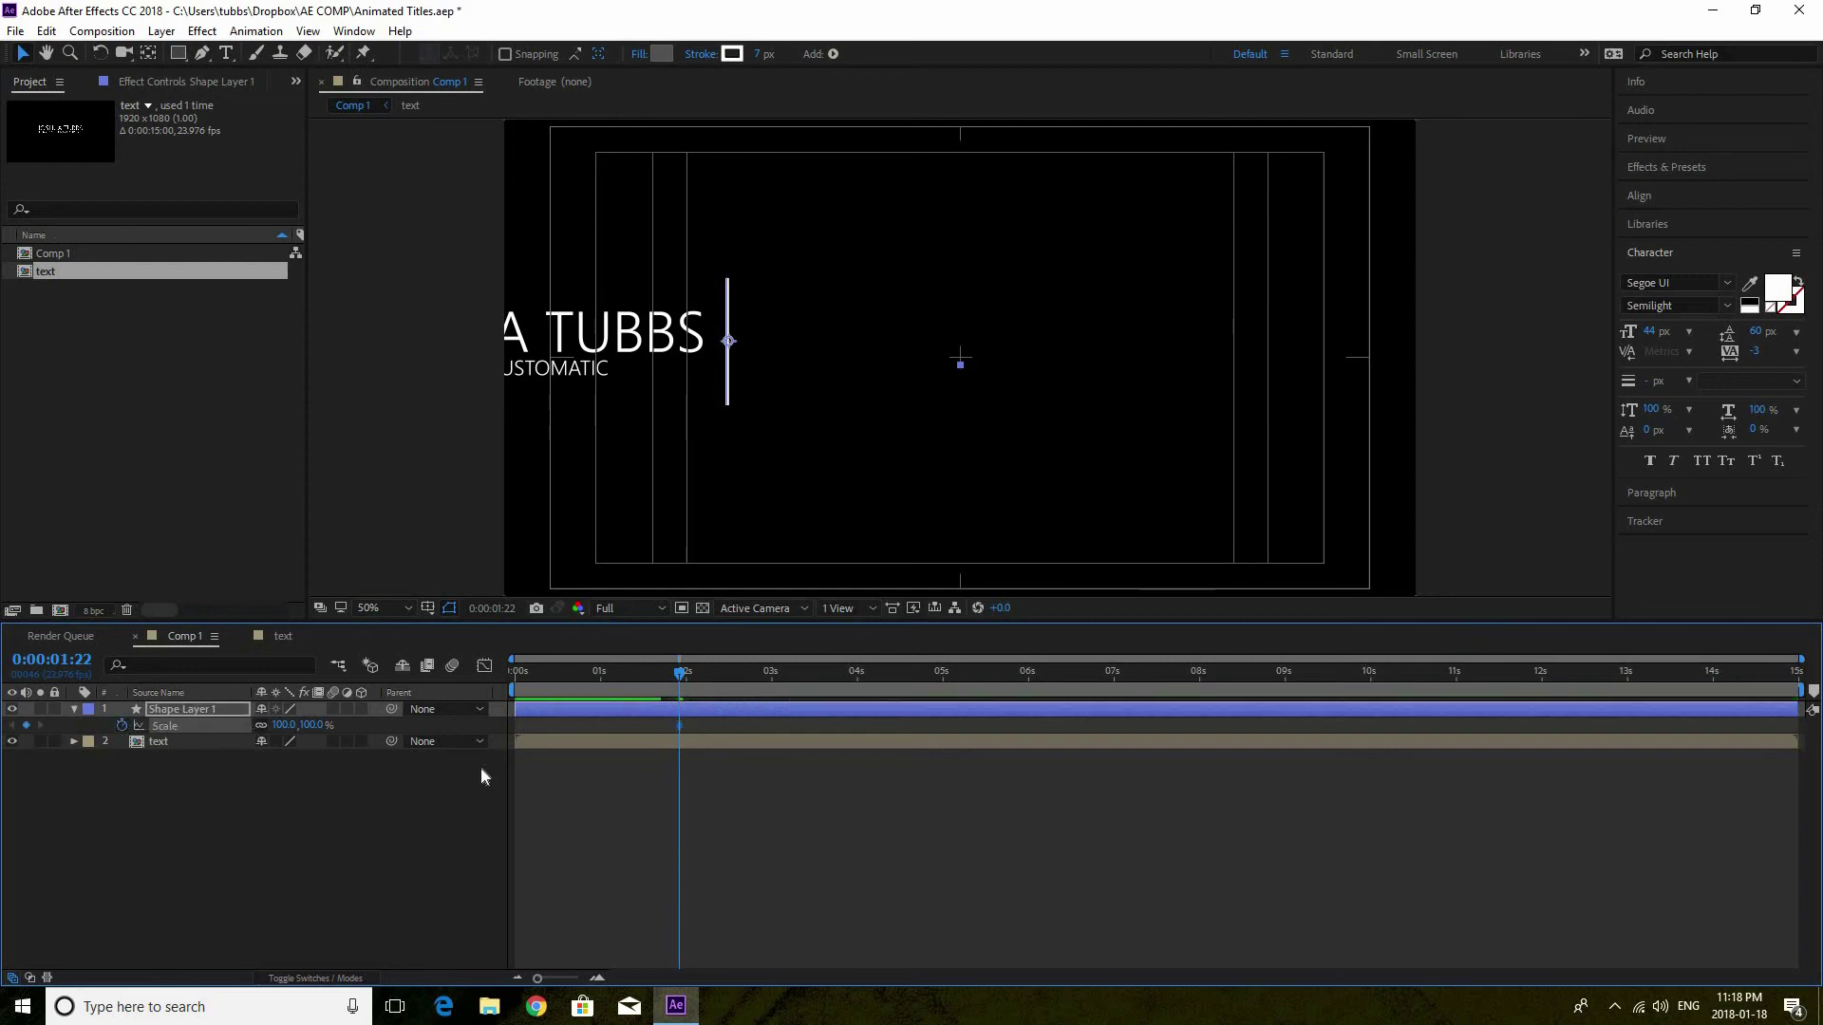
Unlink the line's scale proportions and set vertical scale to 0% at 0:00:01:01
left_click_drag(680, 676, 603, 670)
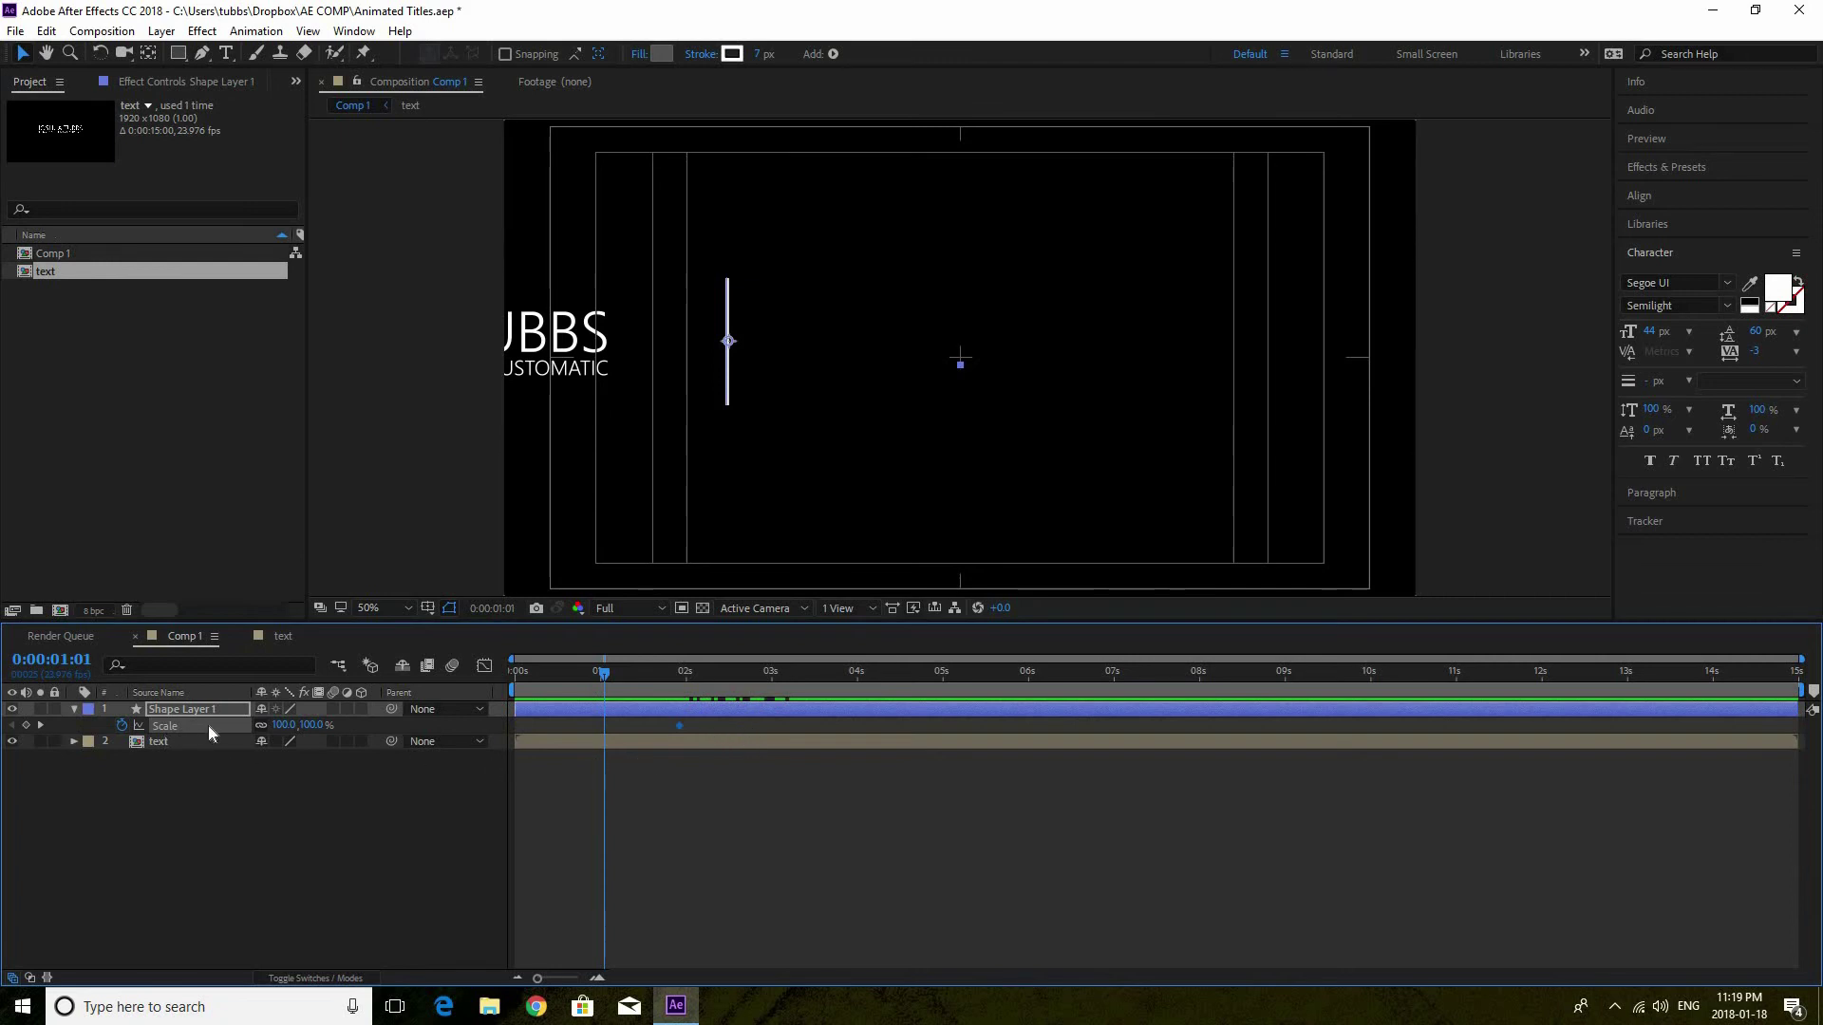
left_click(261, 724)
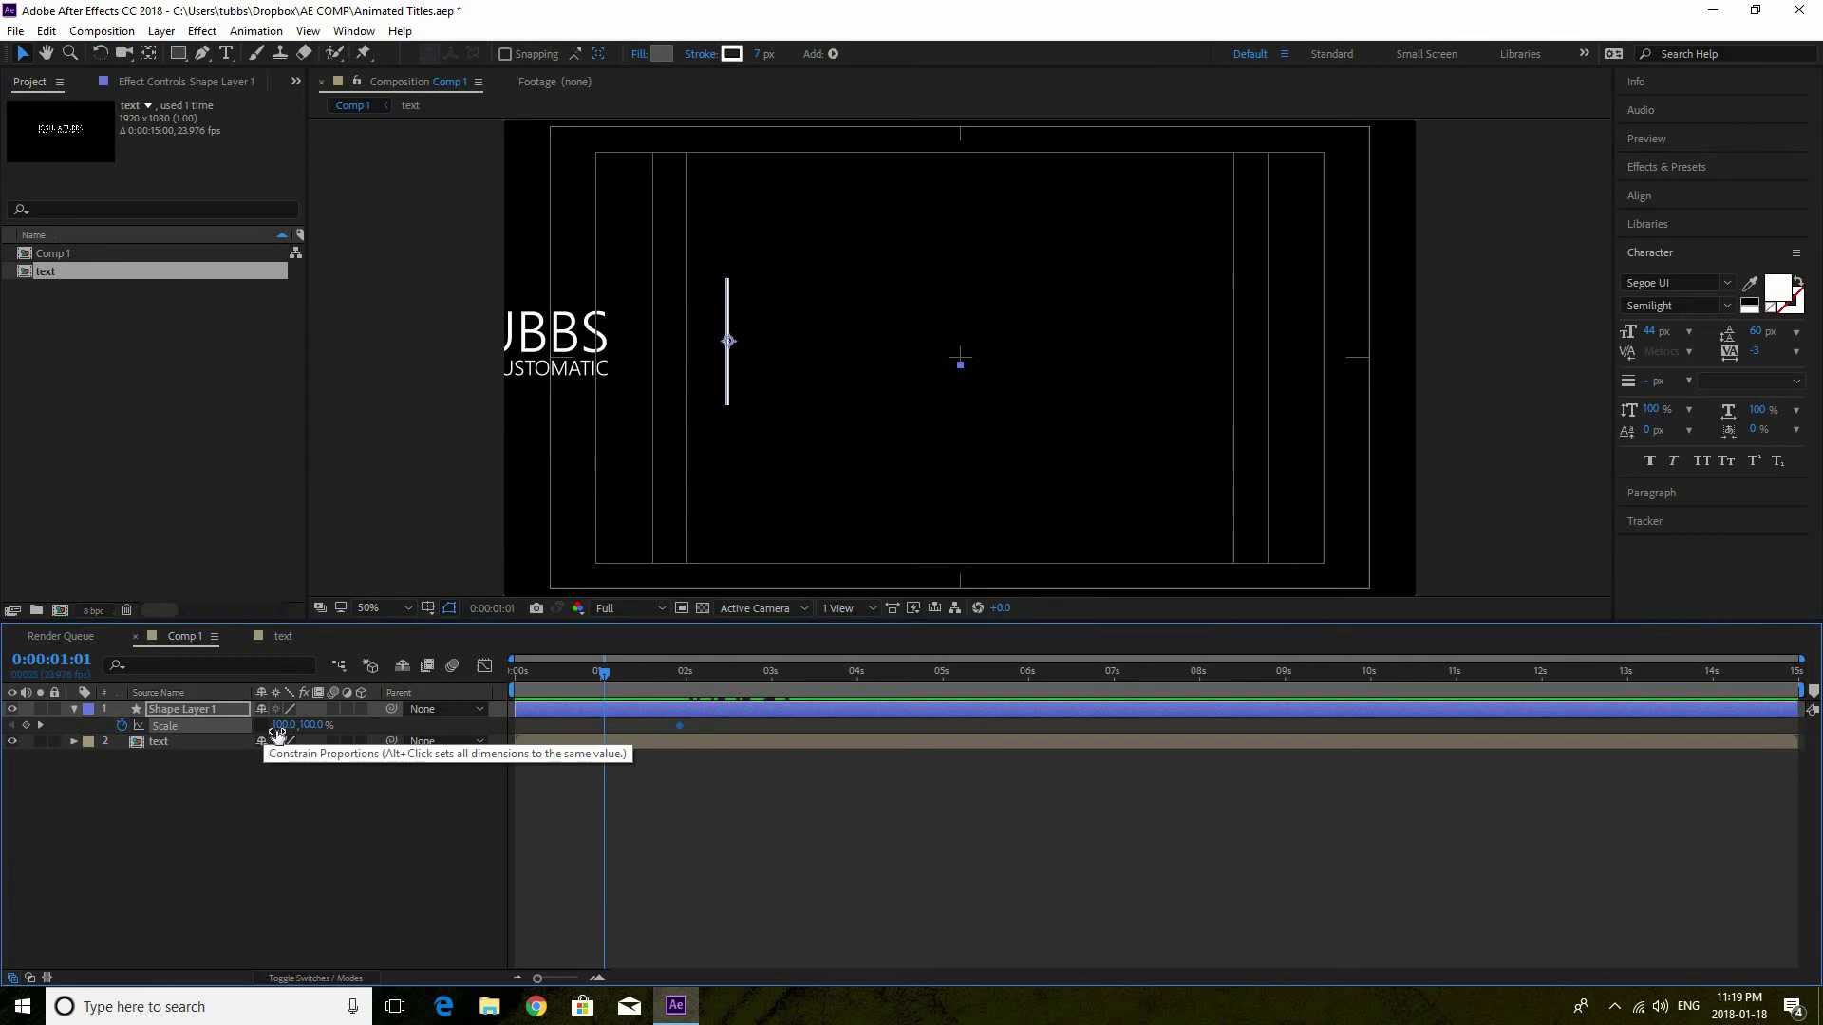
left_click(310, 724)
type("0")
key("Return")
left_click_drag(308, 724, 401, 712)
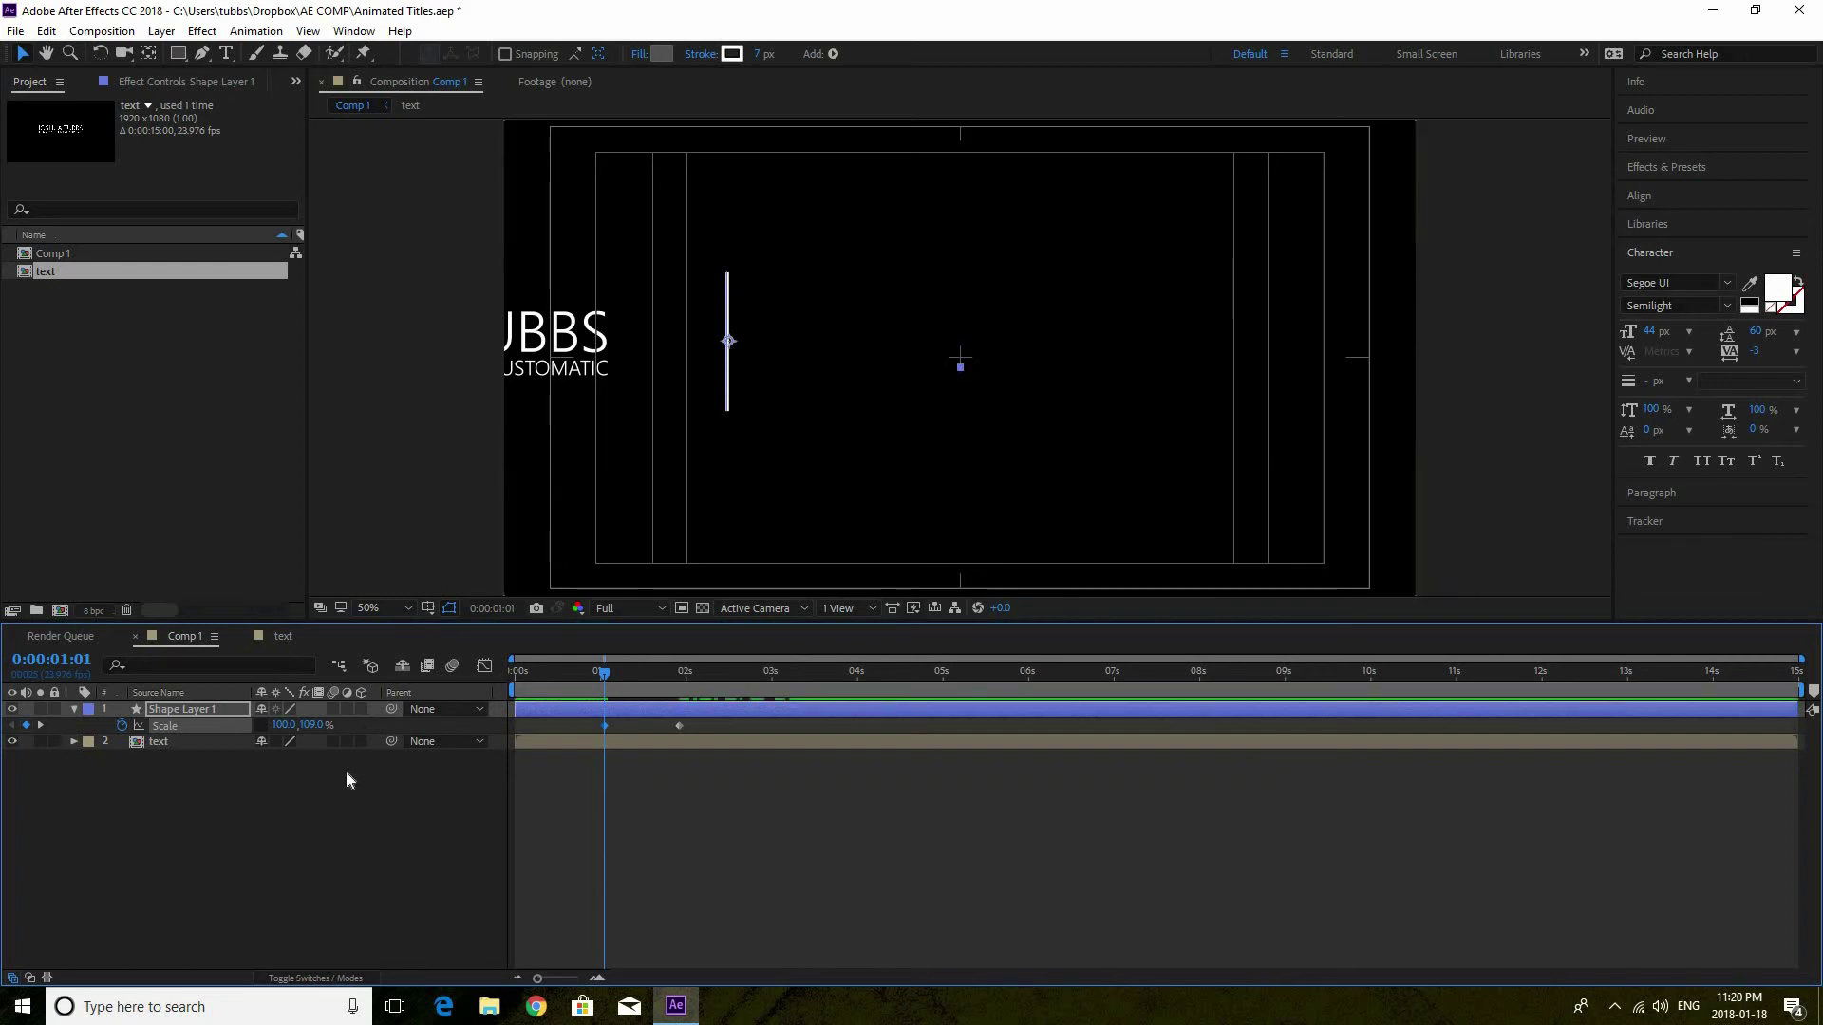
mouse_move(306, 724)
left_mouse_down()
mouse_move(274, 731)
mouse_move(308, 724)
left_mouse_up()
left_click(308, 725)
type("0")
key("Return")
Preview the line growing in from 0:00:00:22
left_click(595, 675)
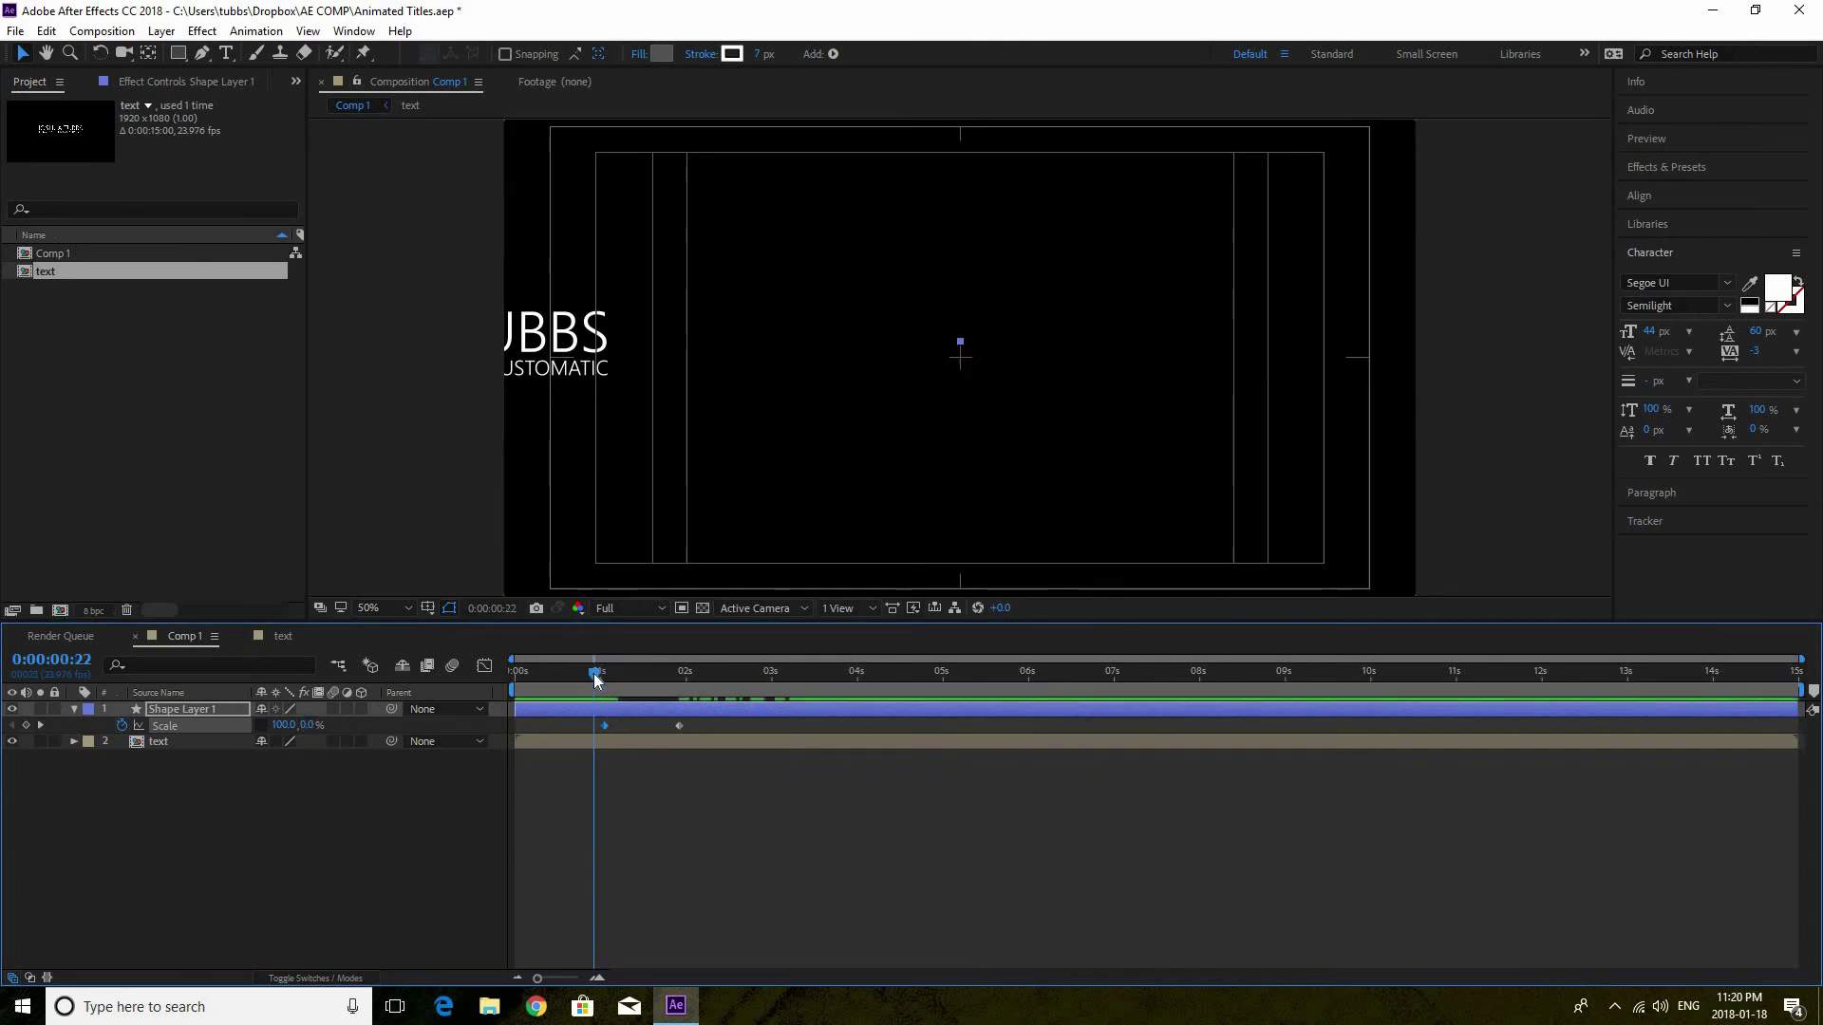
key("space")
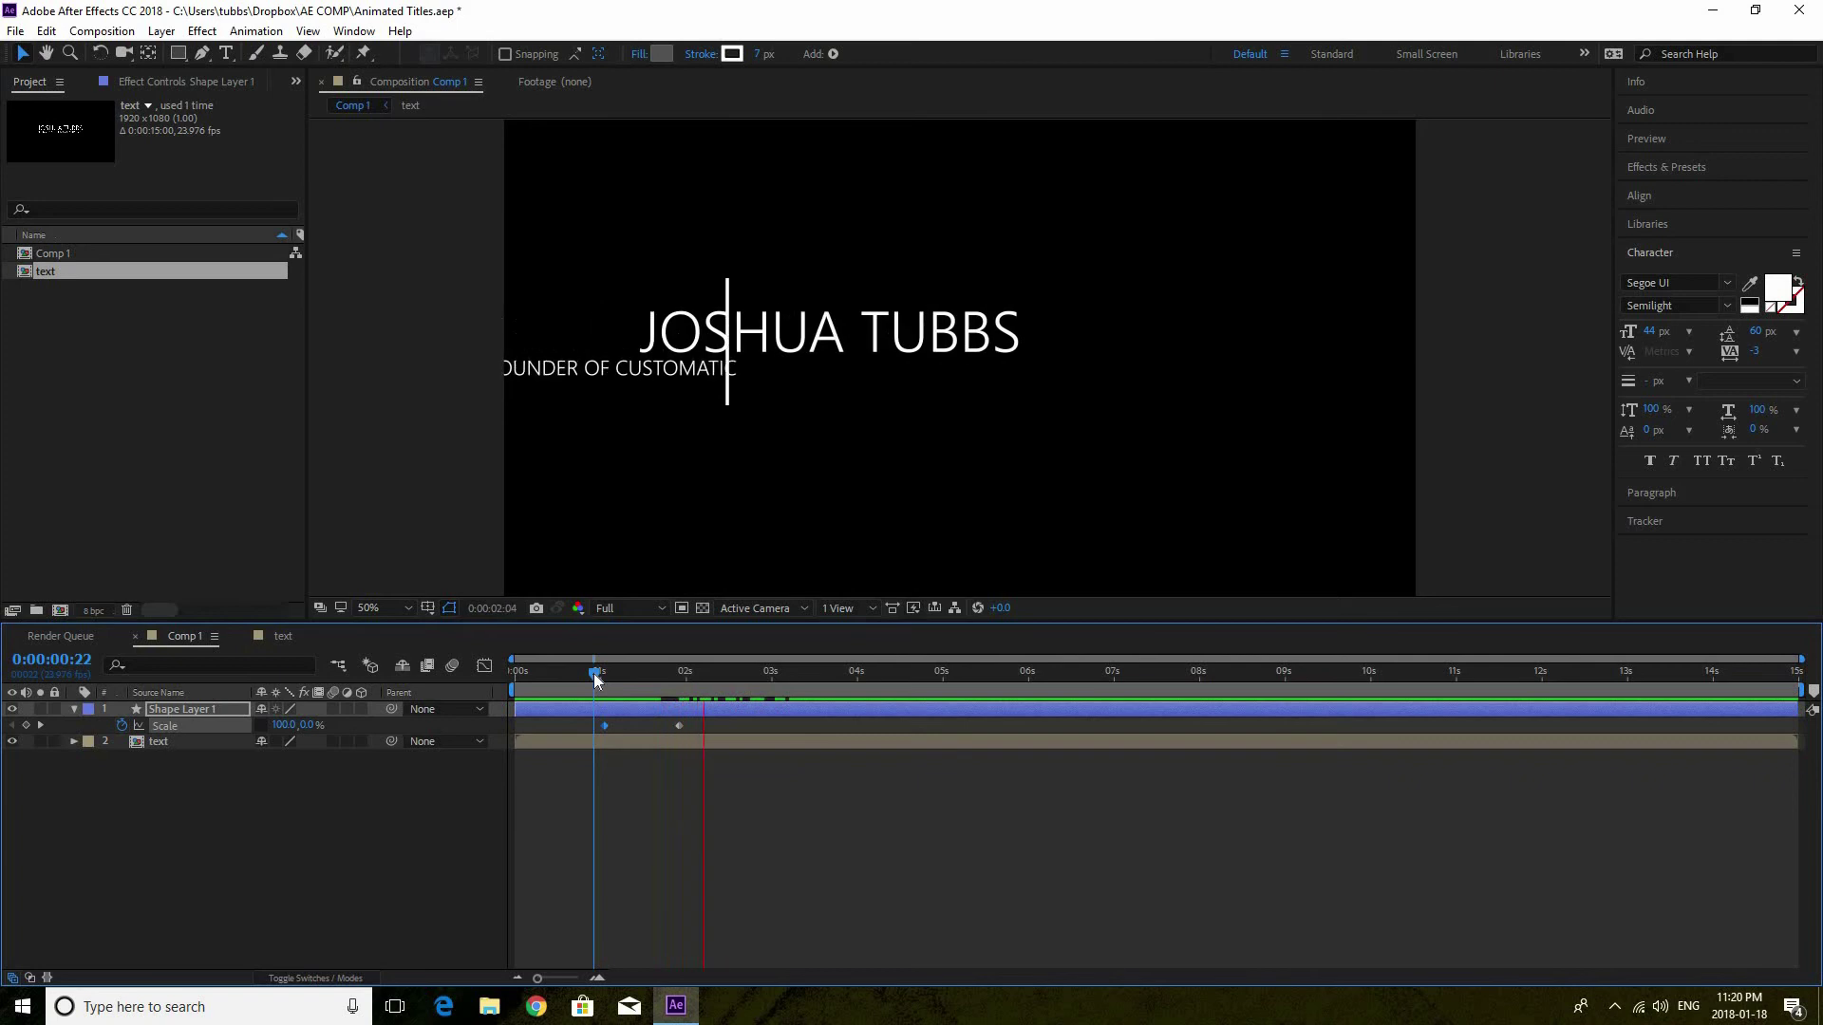
key("space")
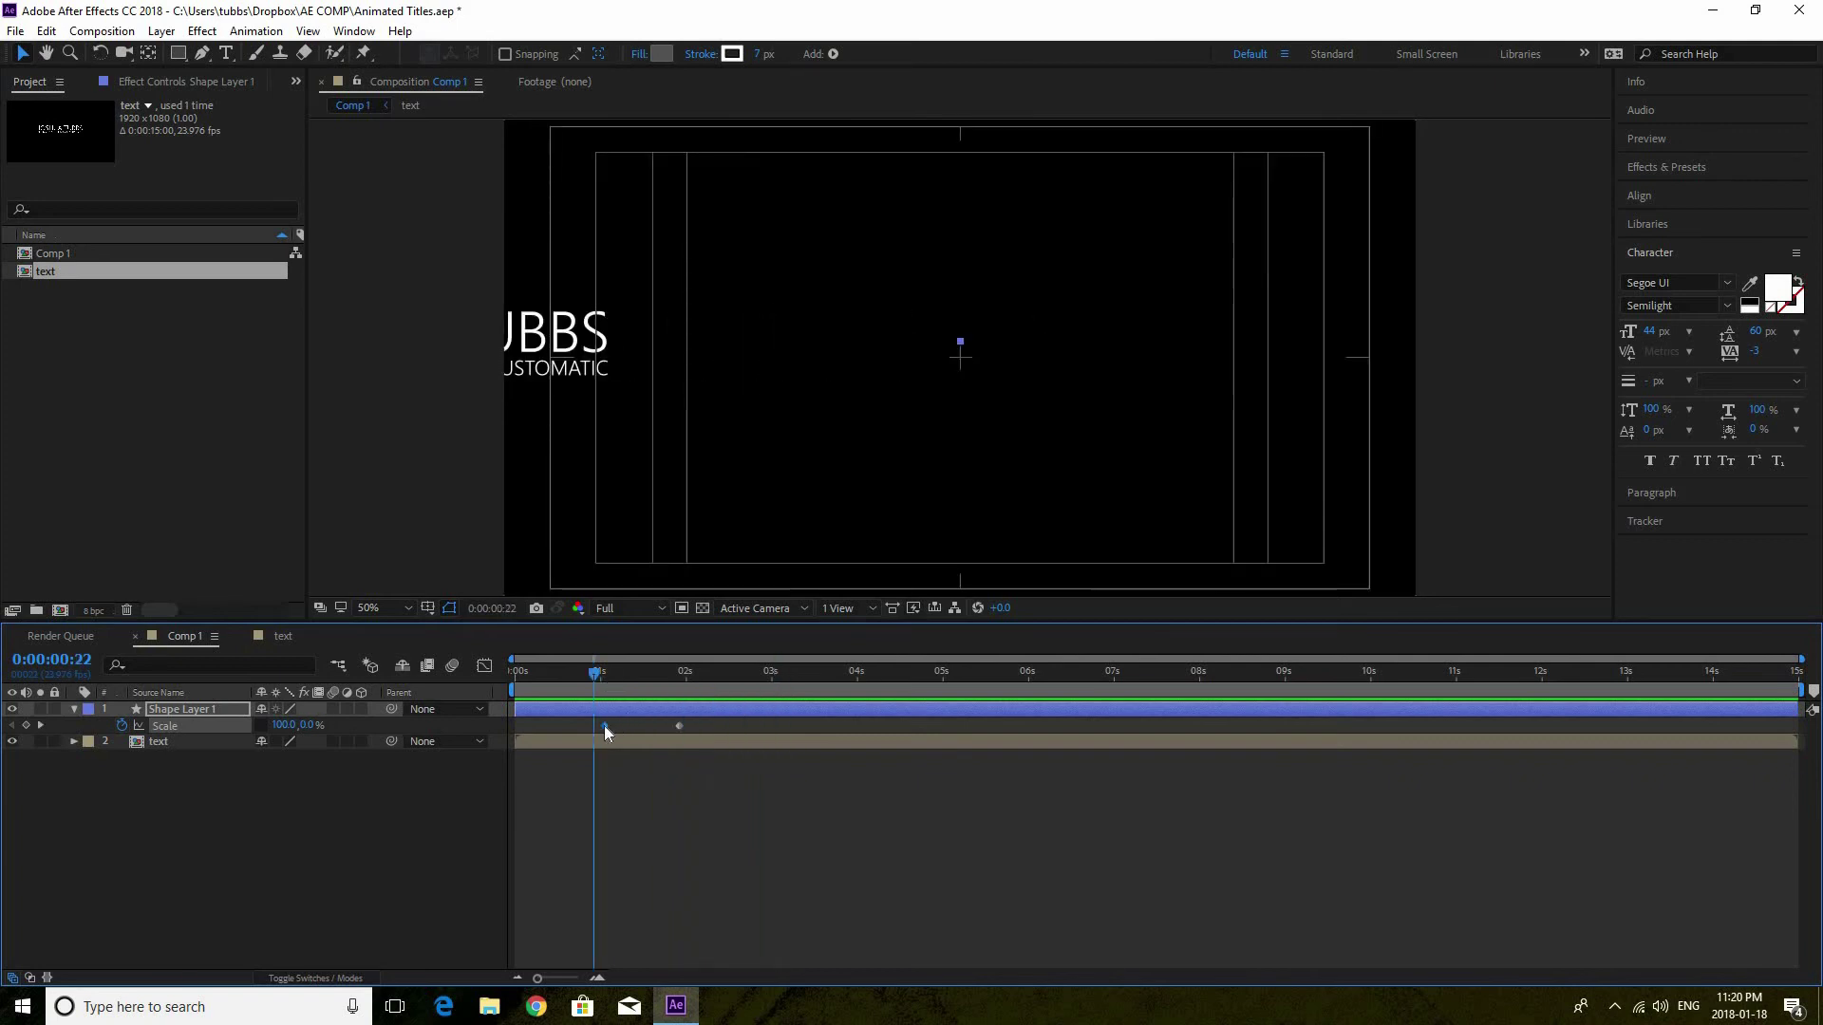
Apply Easy Ease Out to the first Scale keyframe and Easy Ease In to the second
right_click(605, 726)
mouse_move(663, 963)
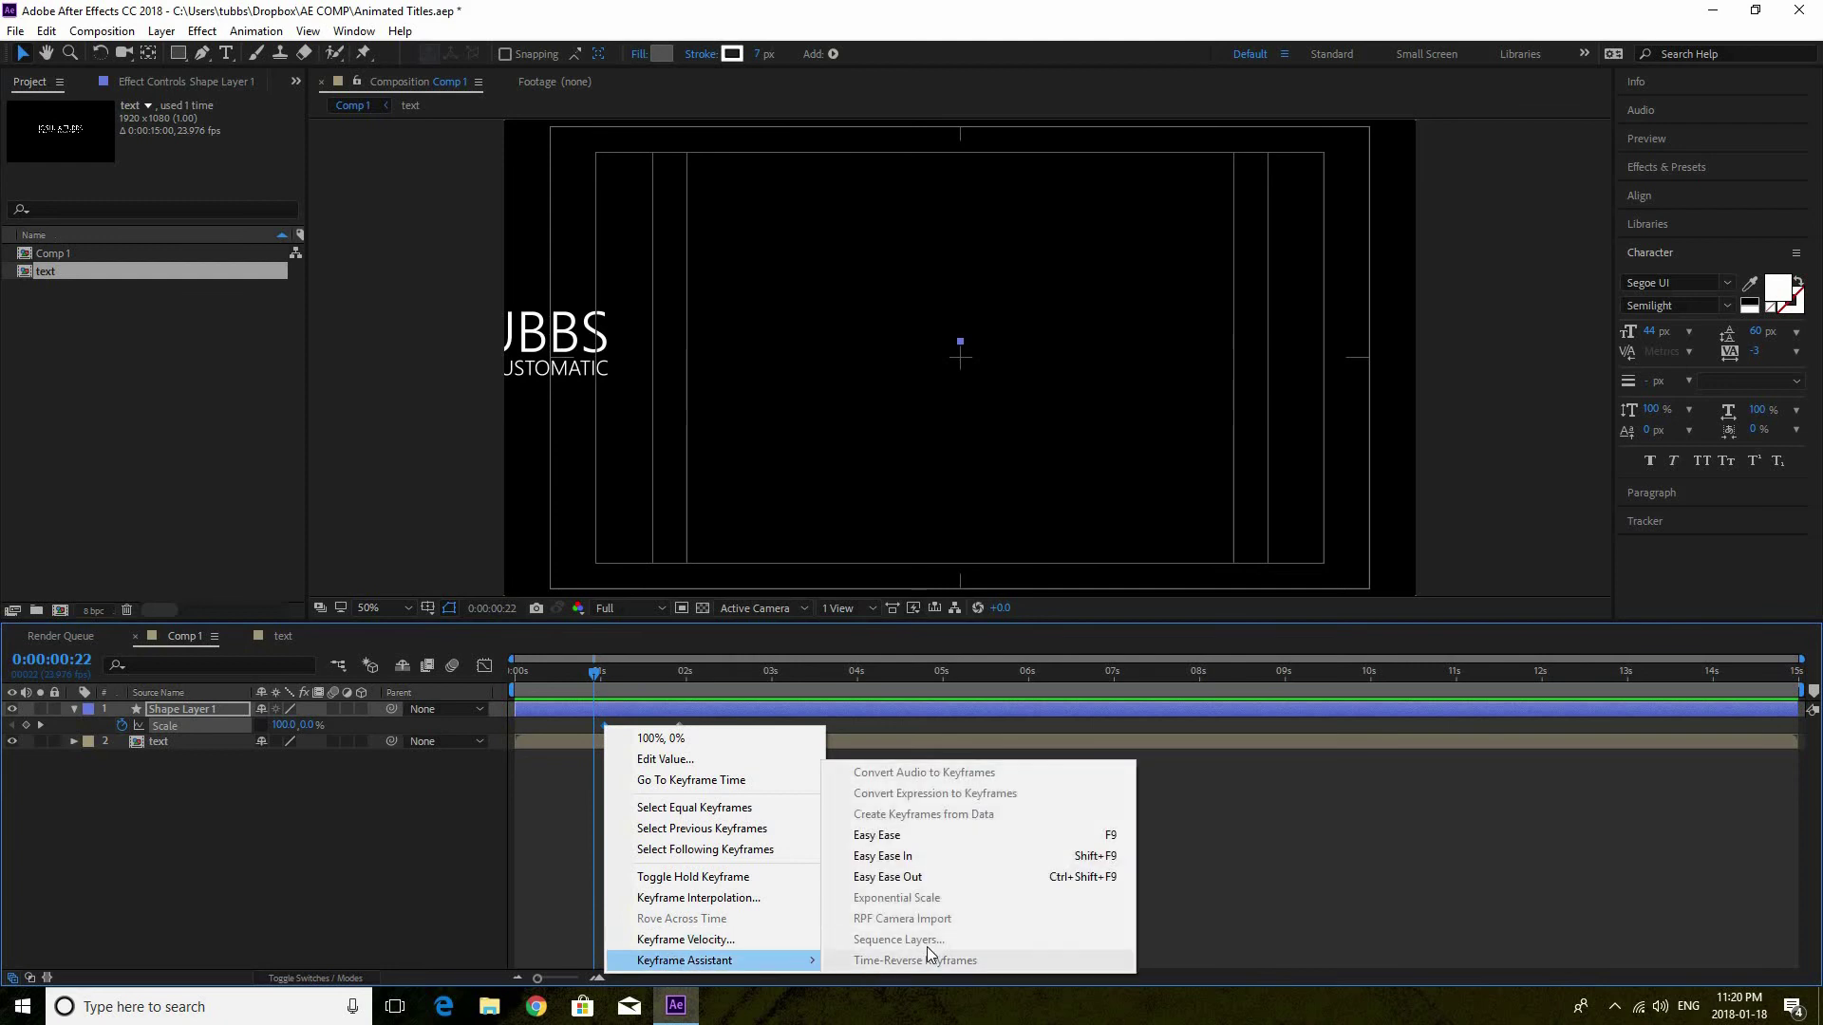
left_click(938, 880)
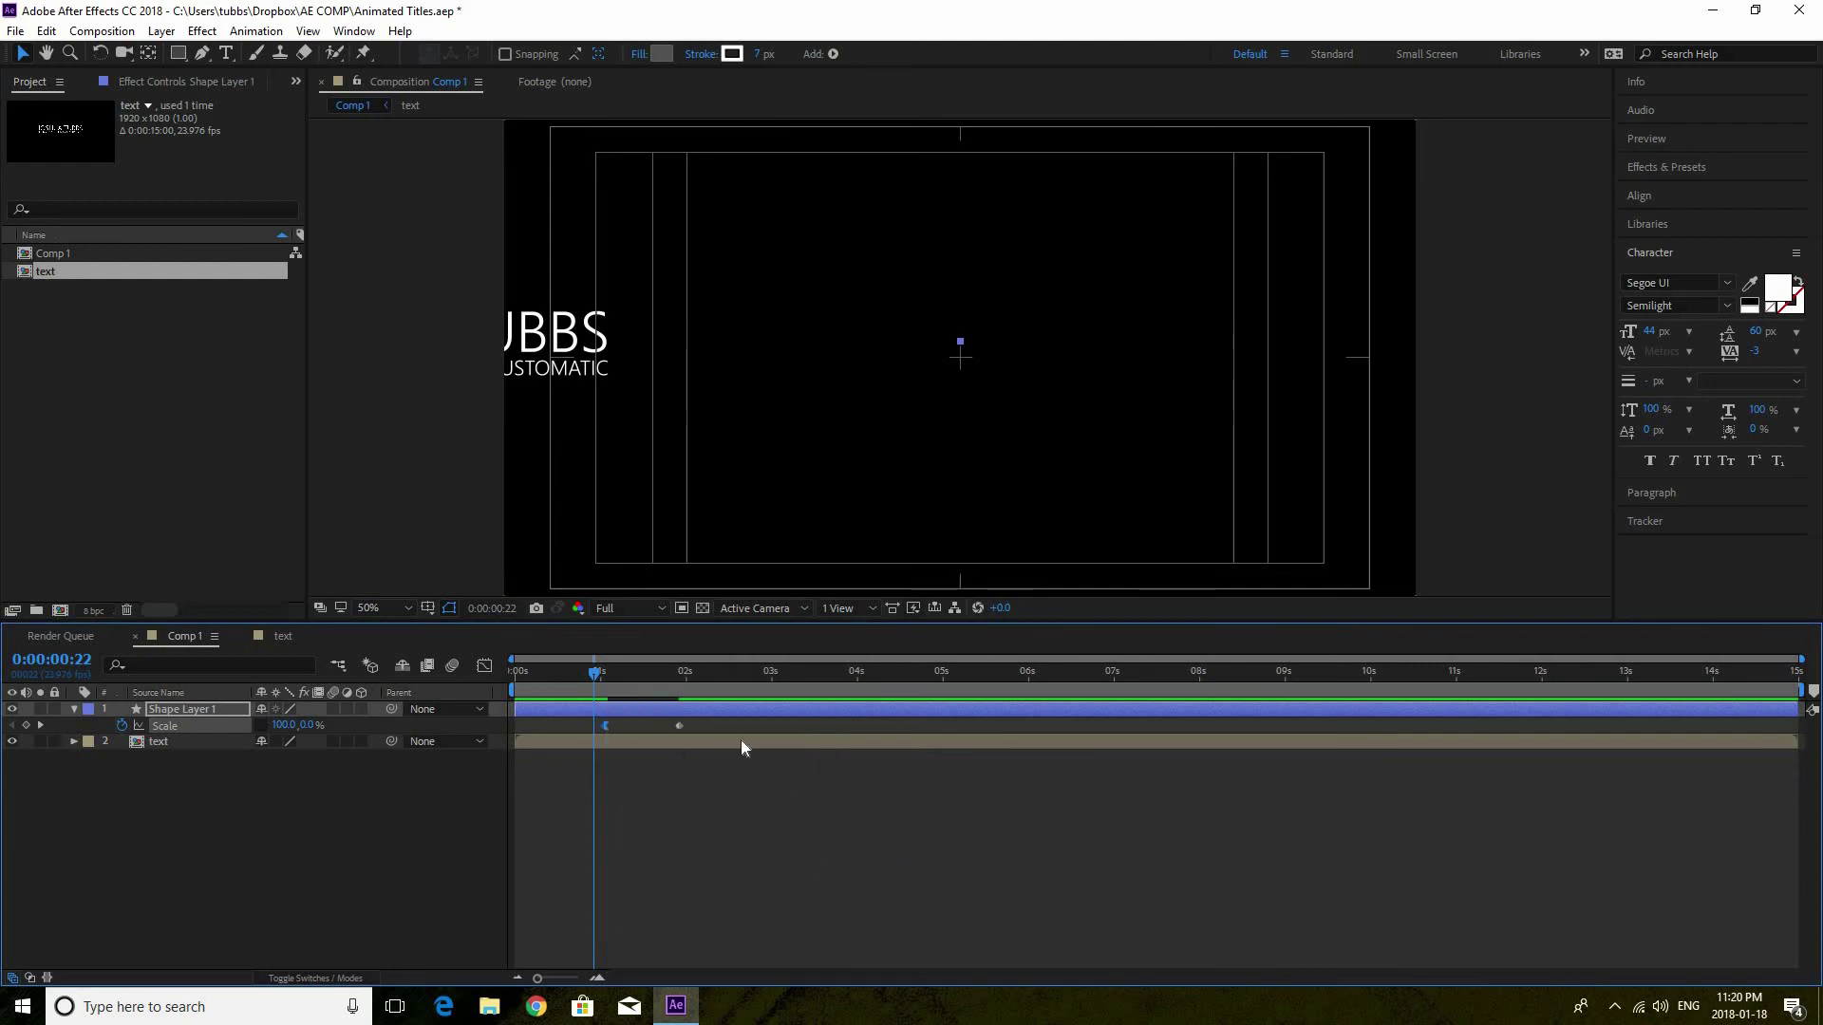
right_click(680, 726)
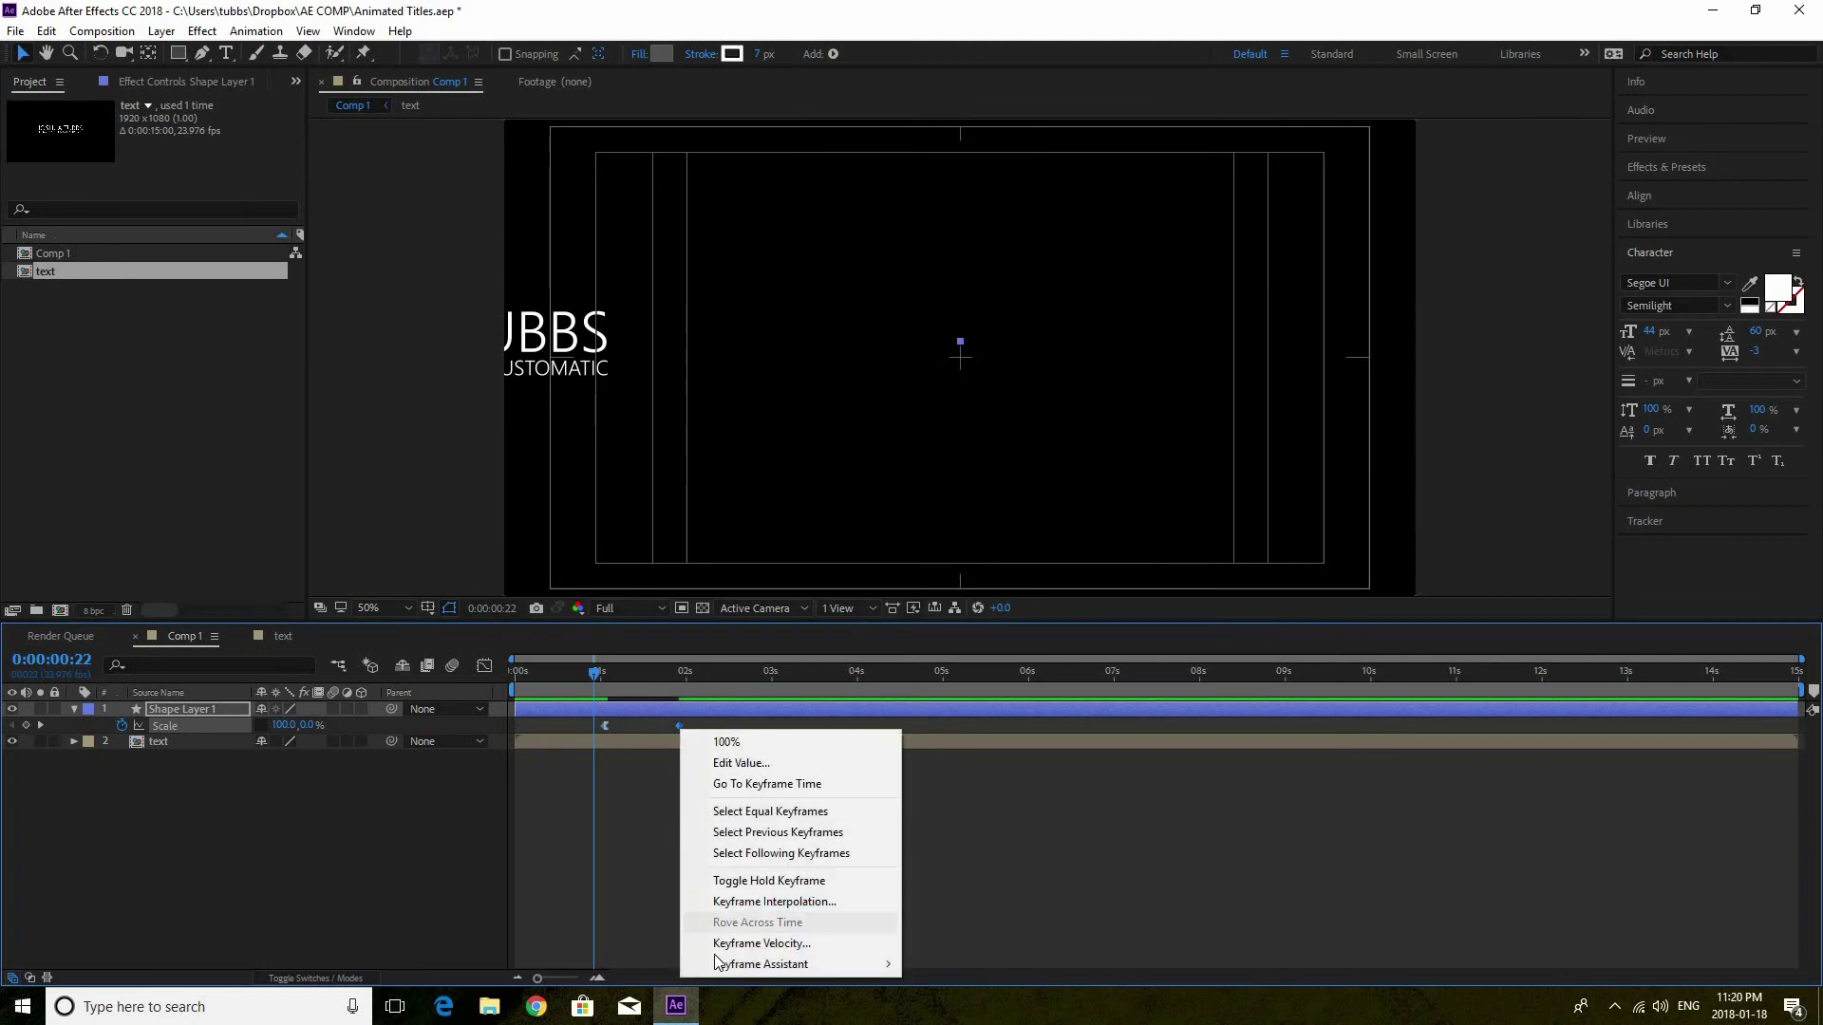
mouse_move(724, 965)
left_click(1048, 864)
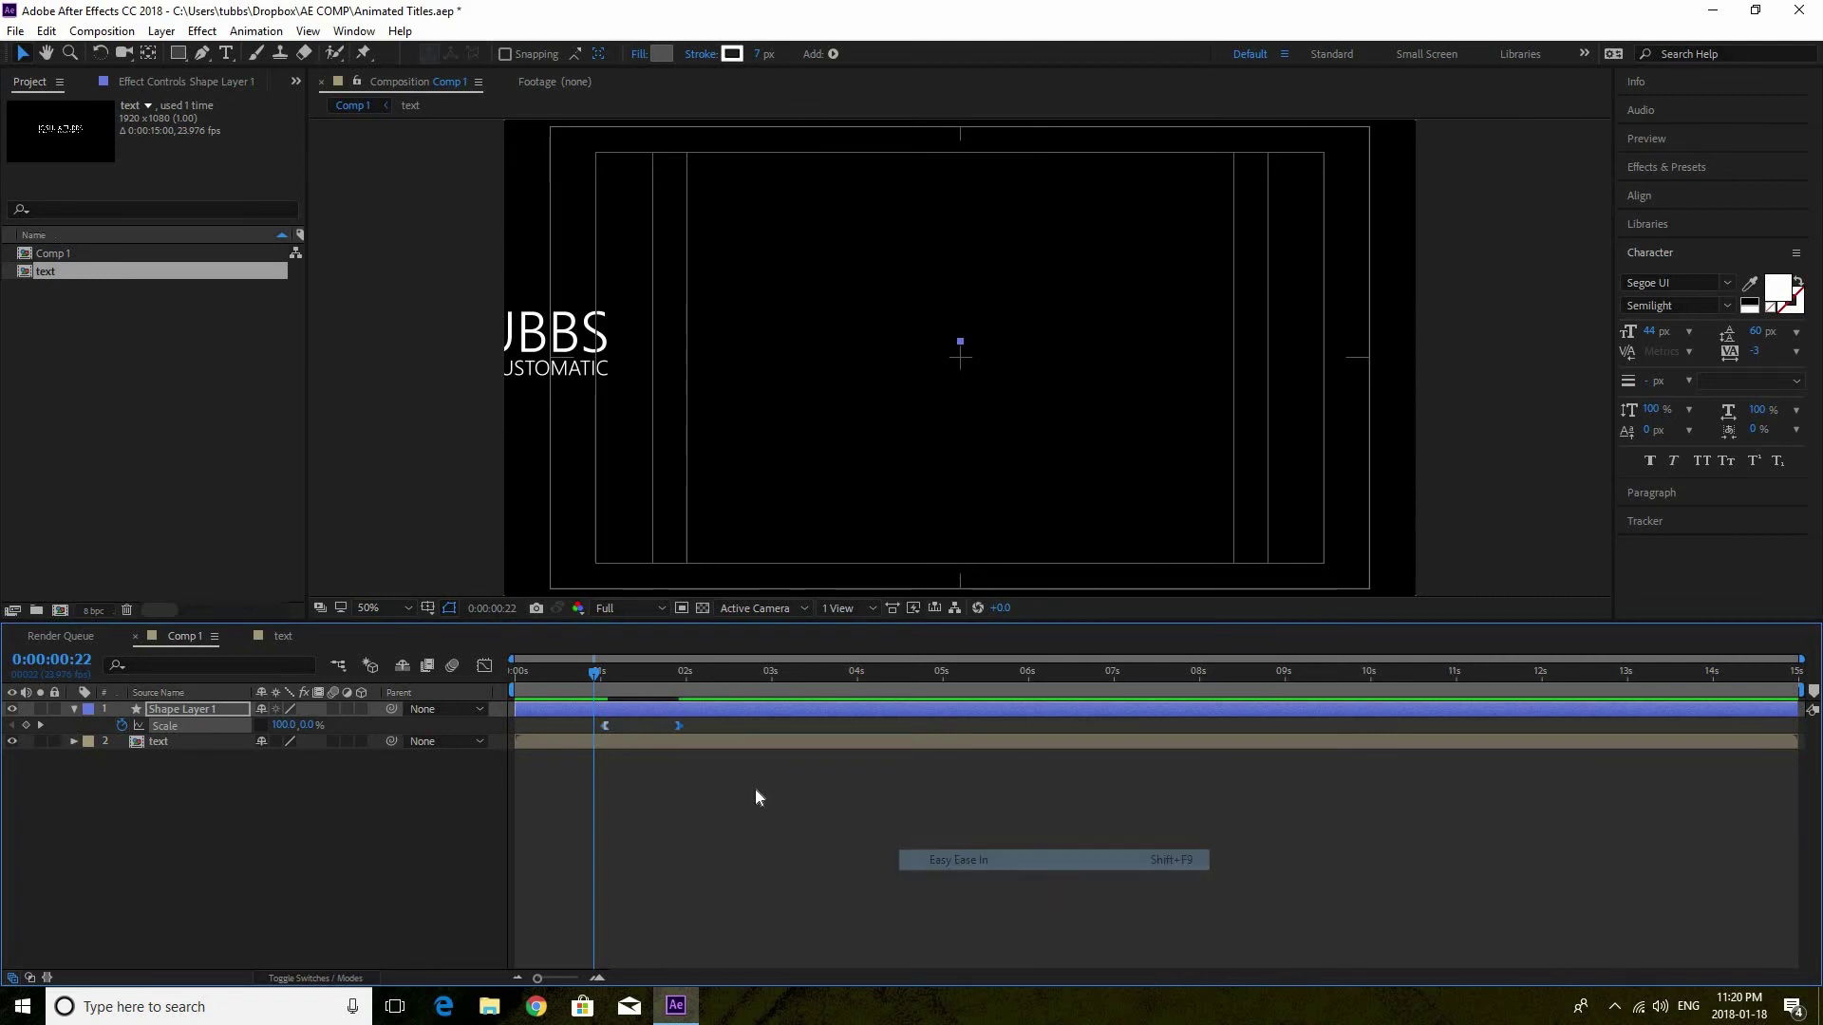
Raise the Scale ease influence in the Graph Editor so speed spikes near 400%/sec, then preview
left_click_drag(587, 720, 688, 732)
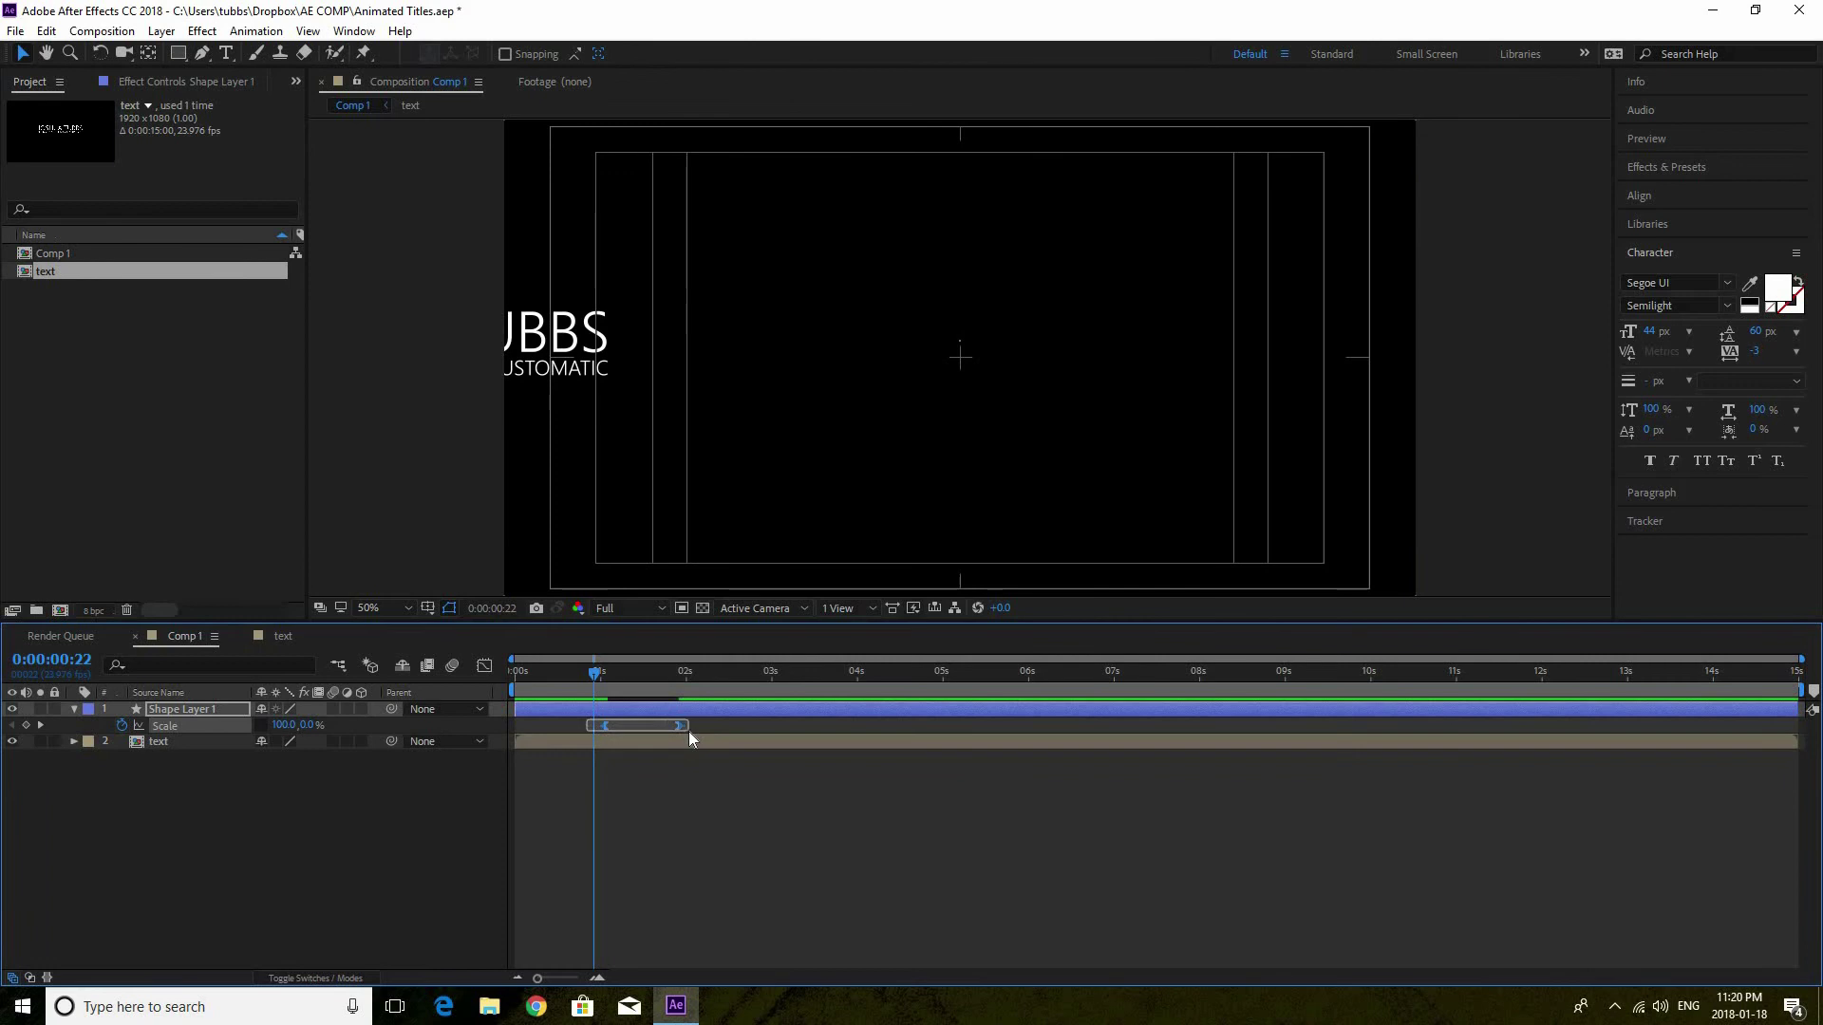
left_click(486, 668)
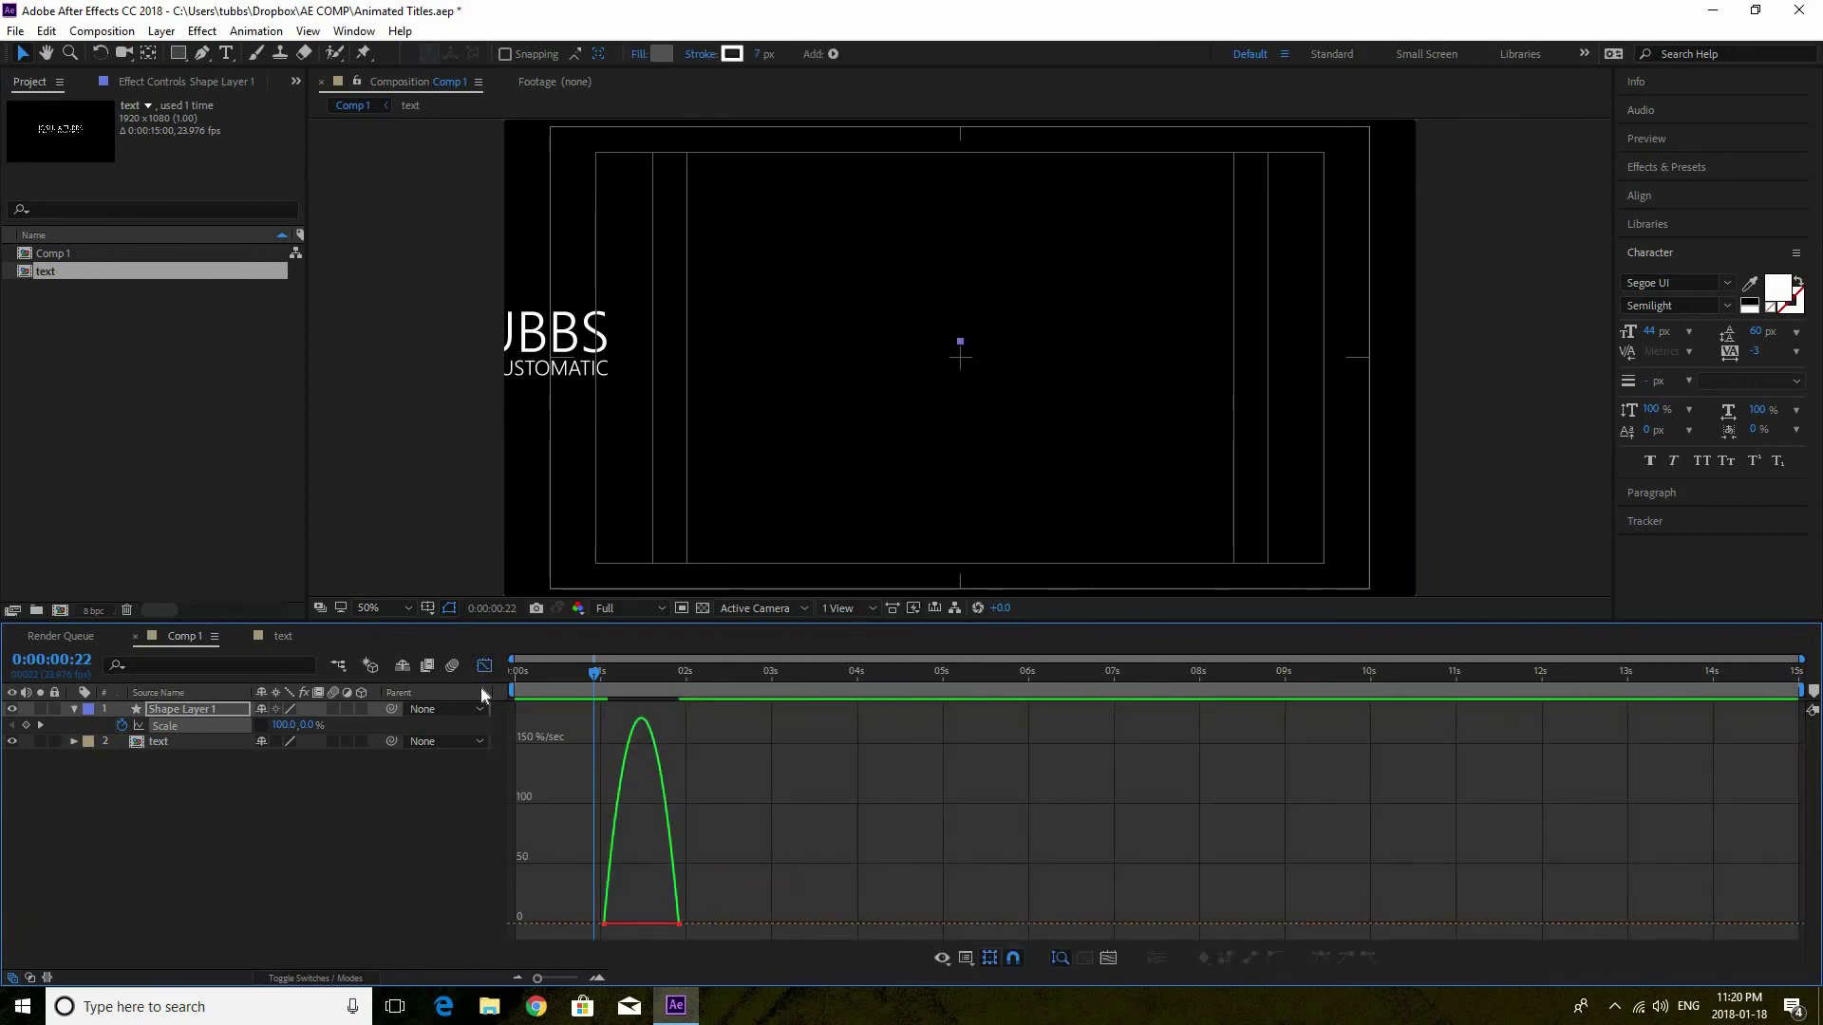
left_click(676, 924)
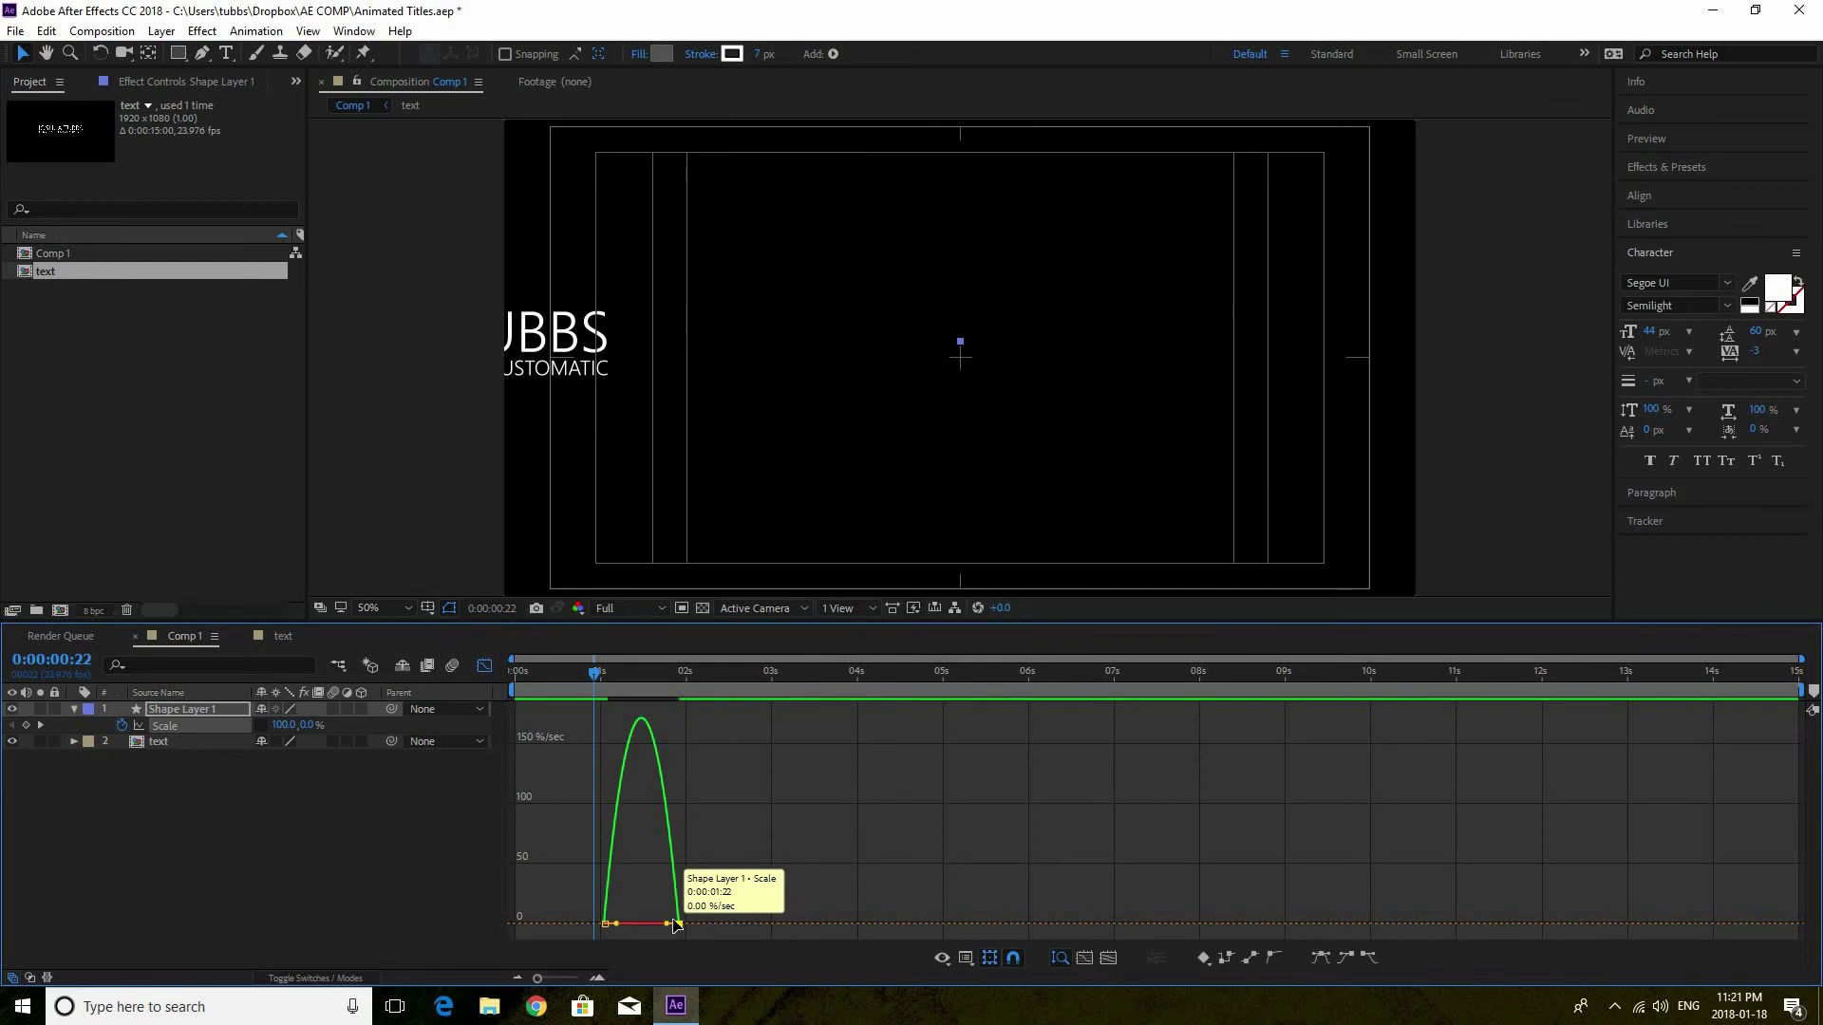
left_click_drag(657, 925, 642, 925)
key("space")
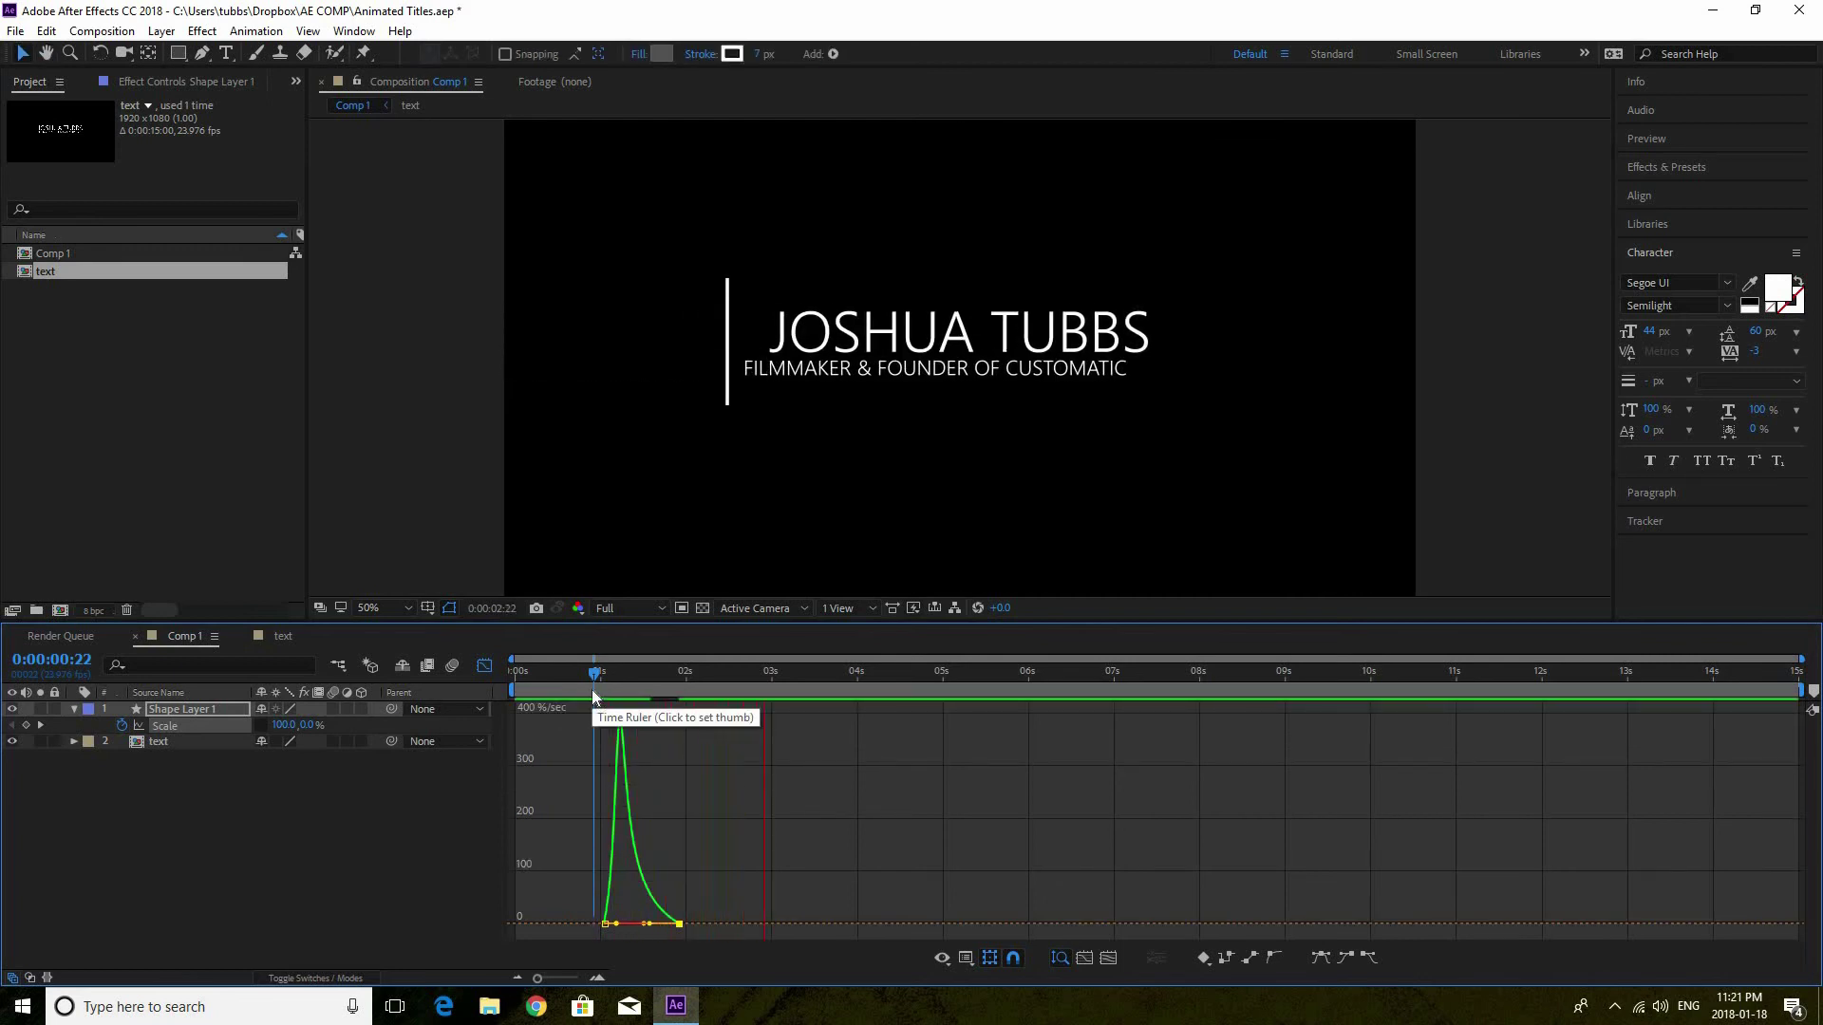
key("space")
left_click_drag(586, 678, 681, 668)
key("shift+F3")
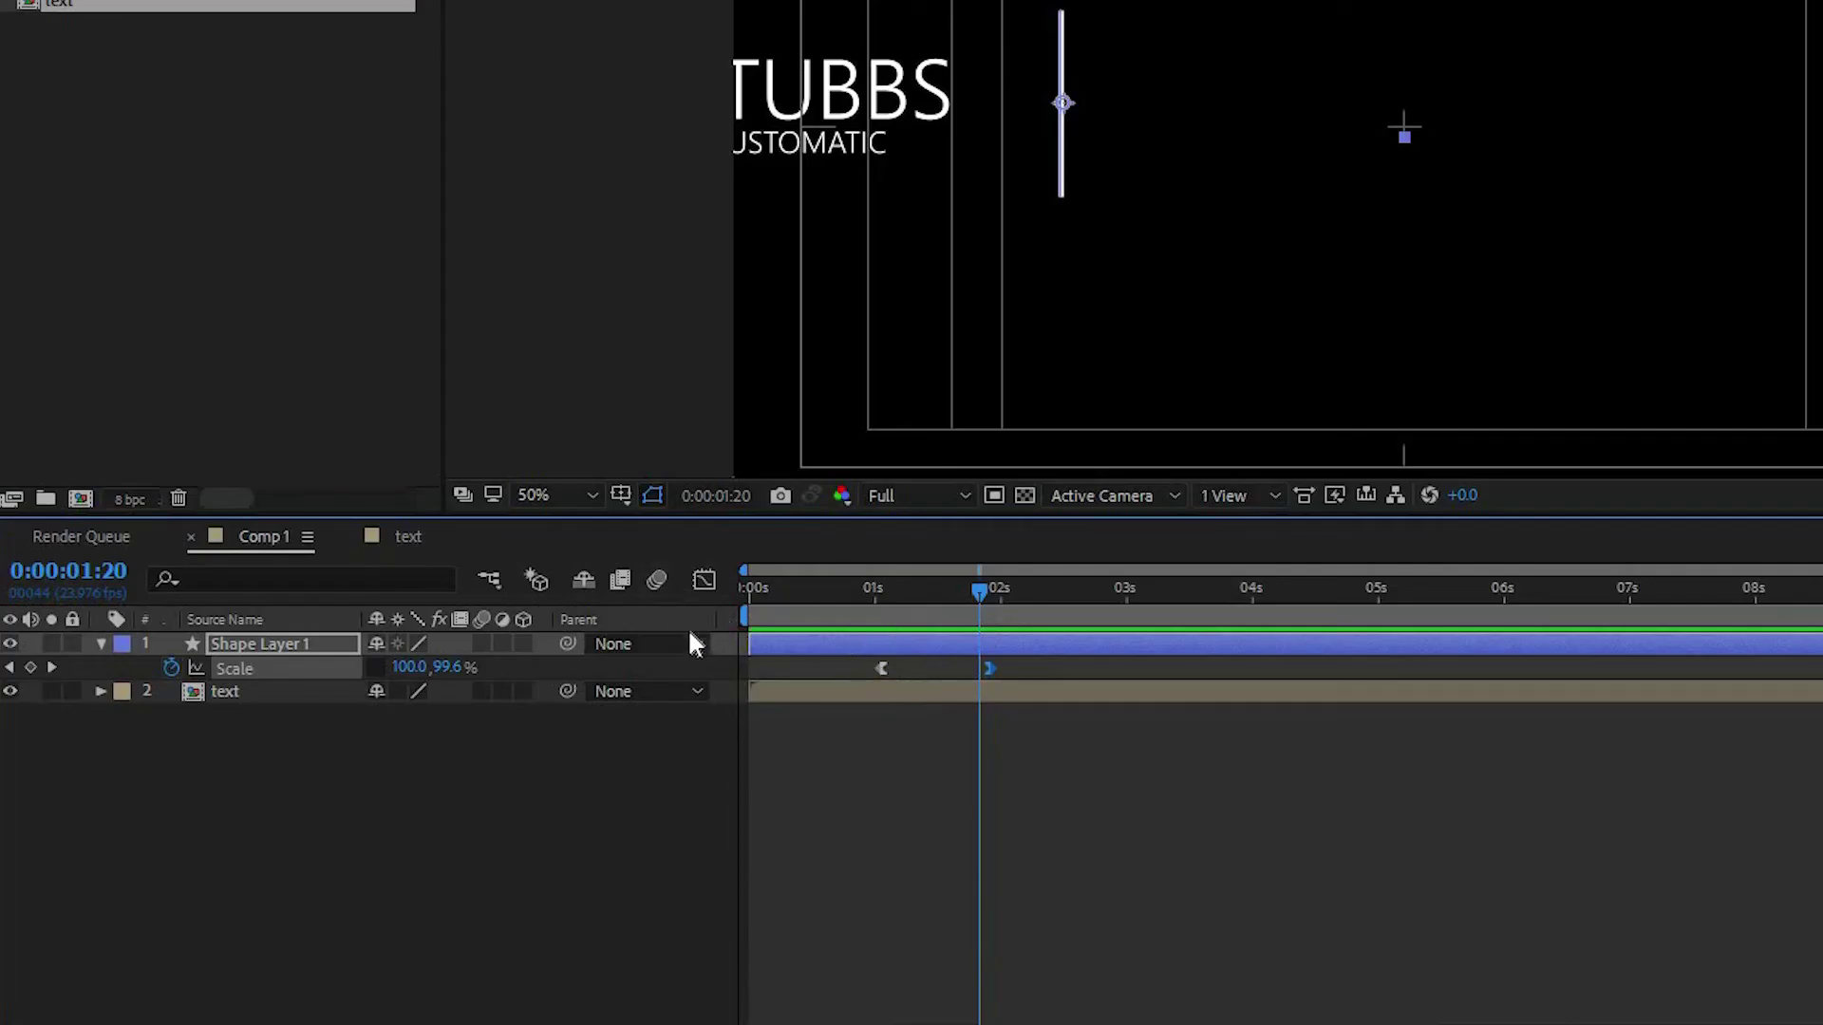
Enable the composition's Motion Blur switch and turn on motion blur for Shape Layer 1
left_click(653, 580)
left_click(482, 644)
left_click(835, 589)
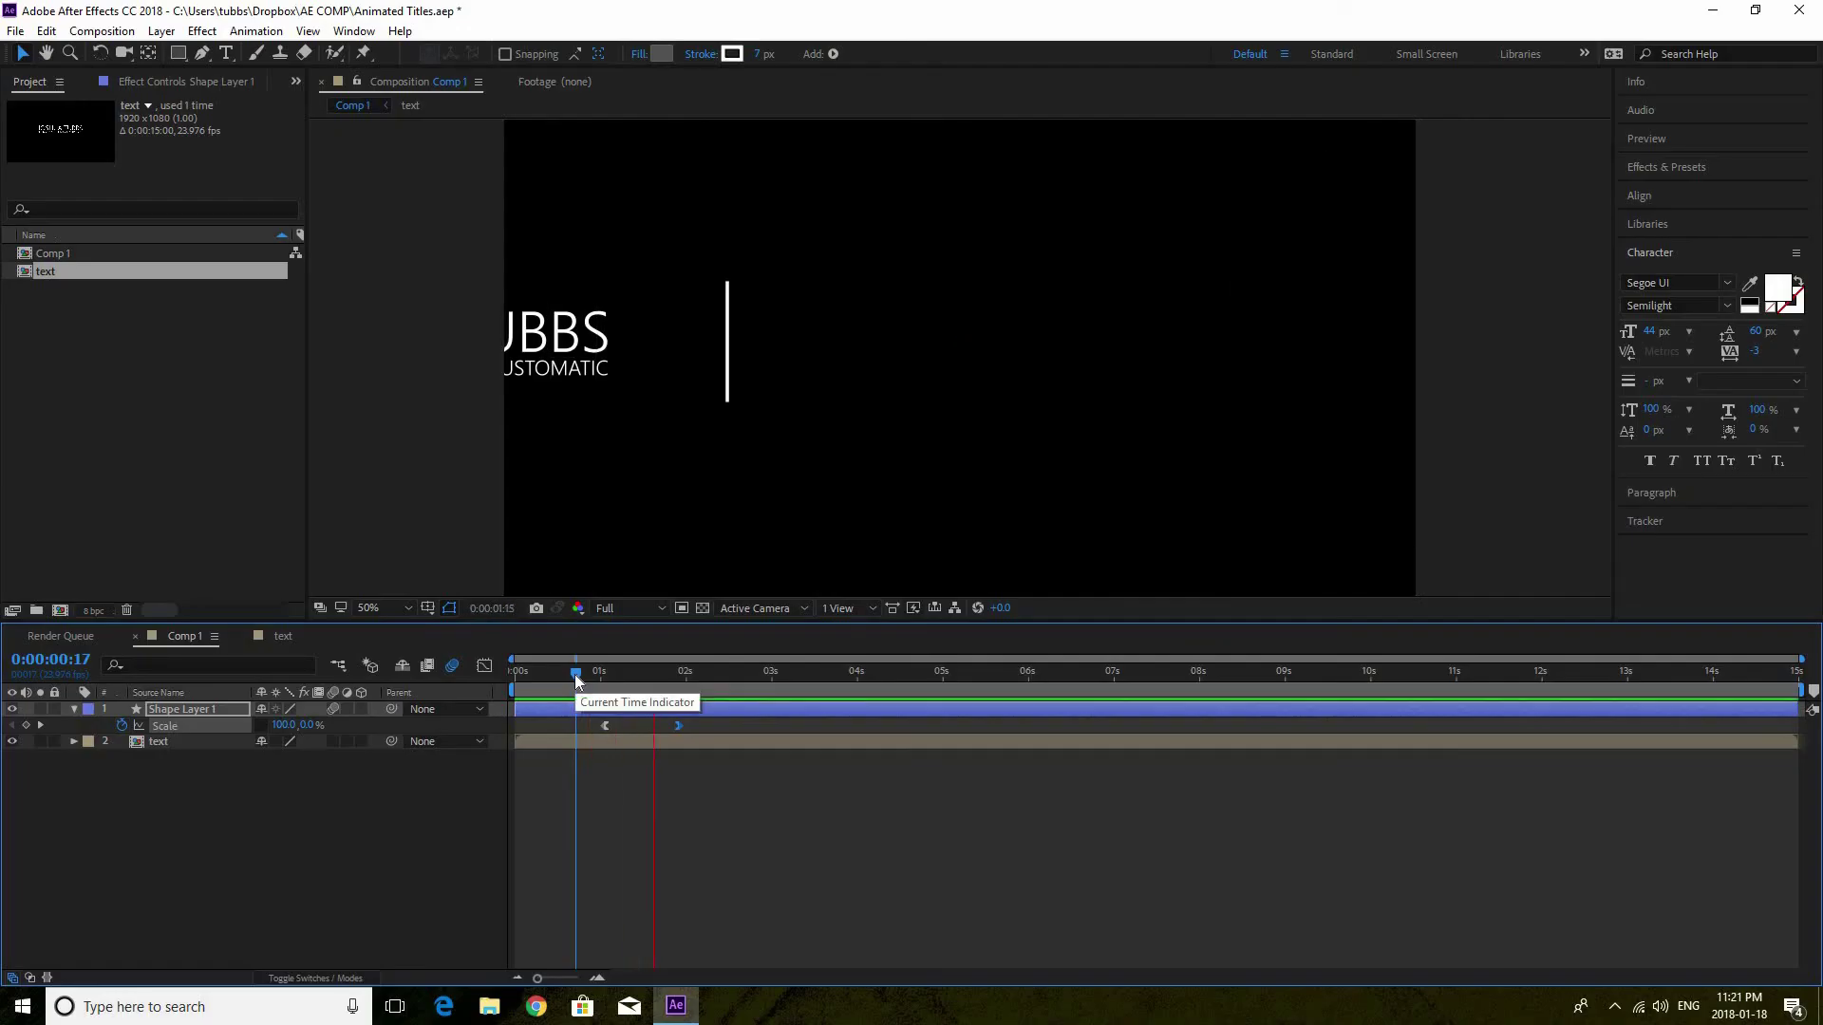
key("k")
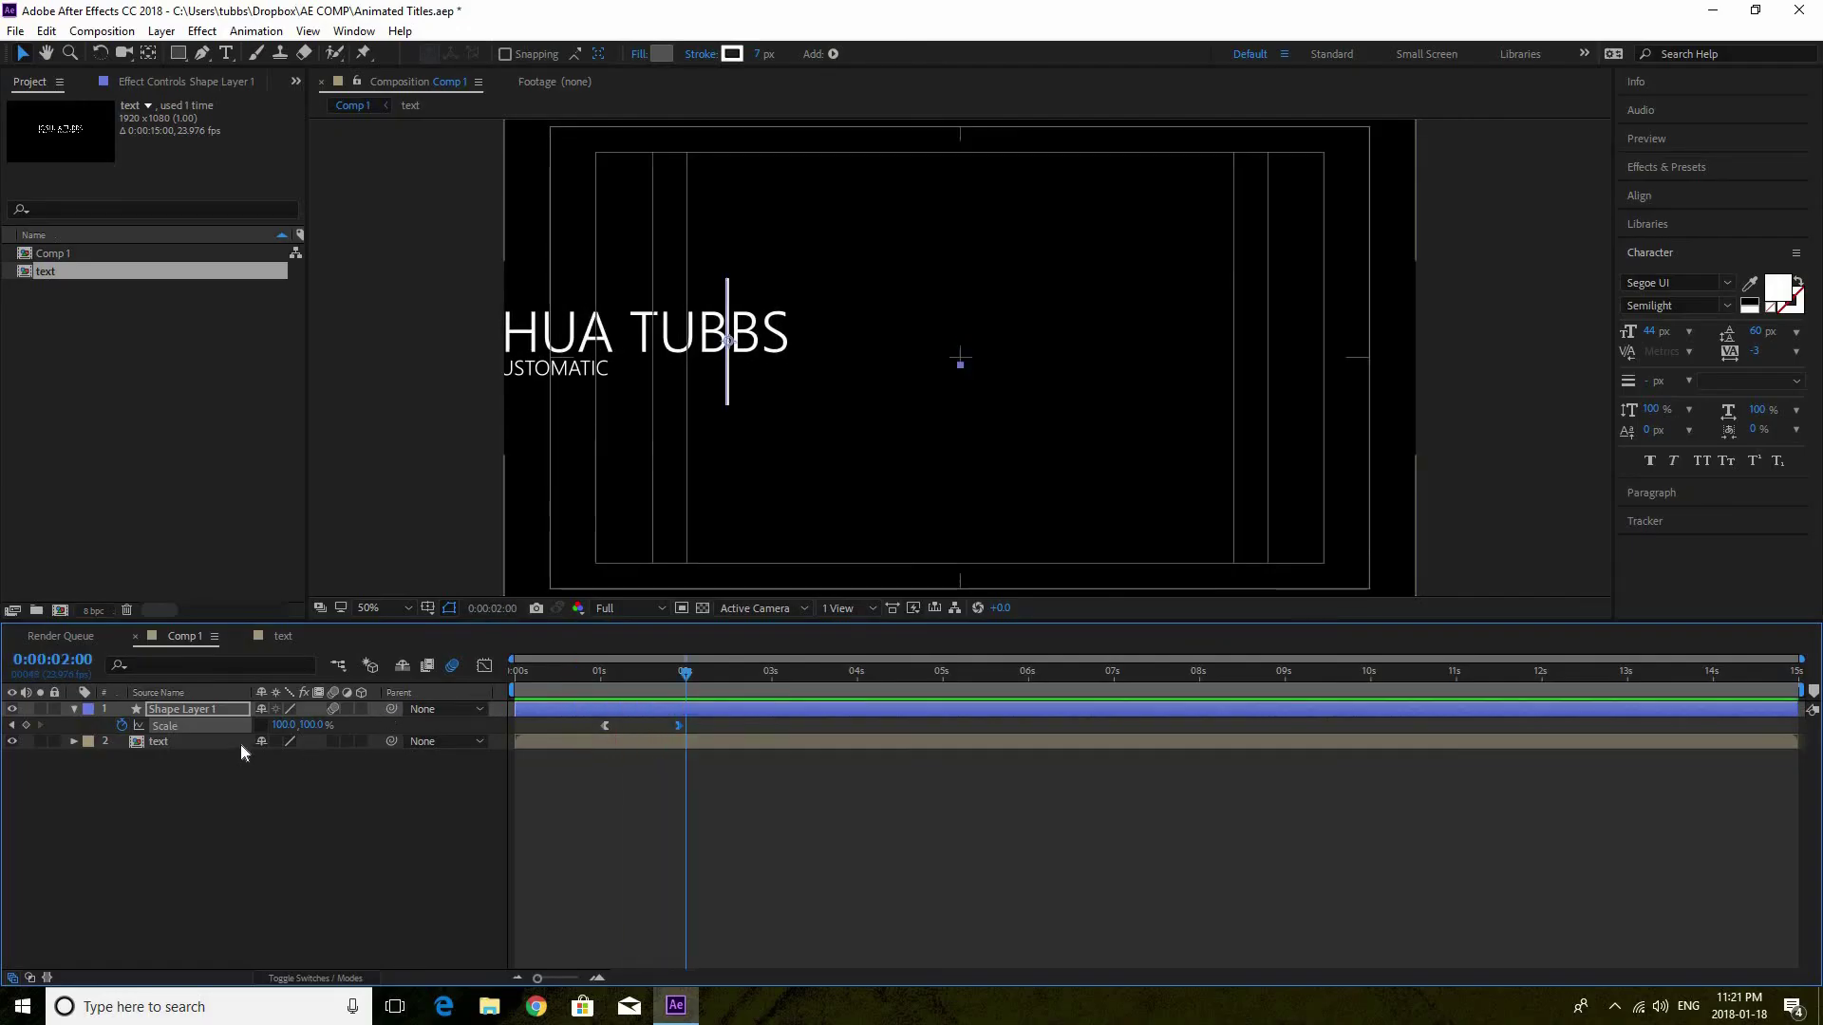
left_click(333, 742)
left_click(742, 671)
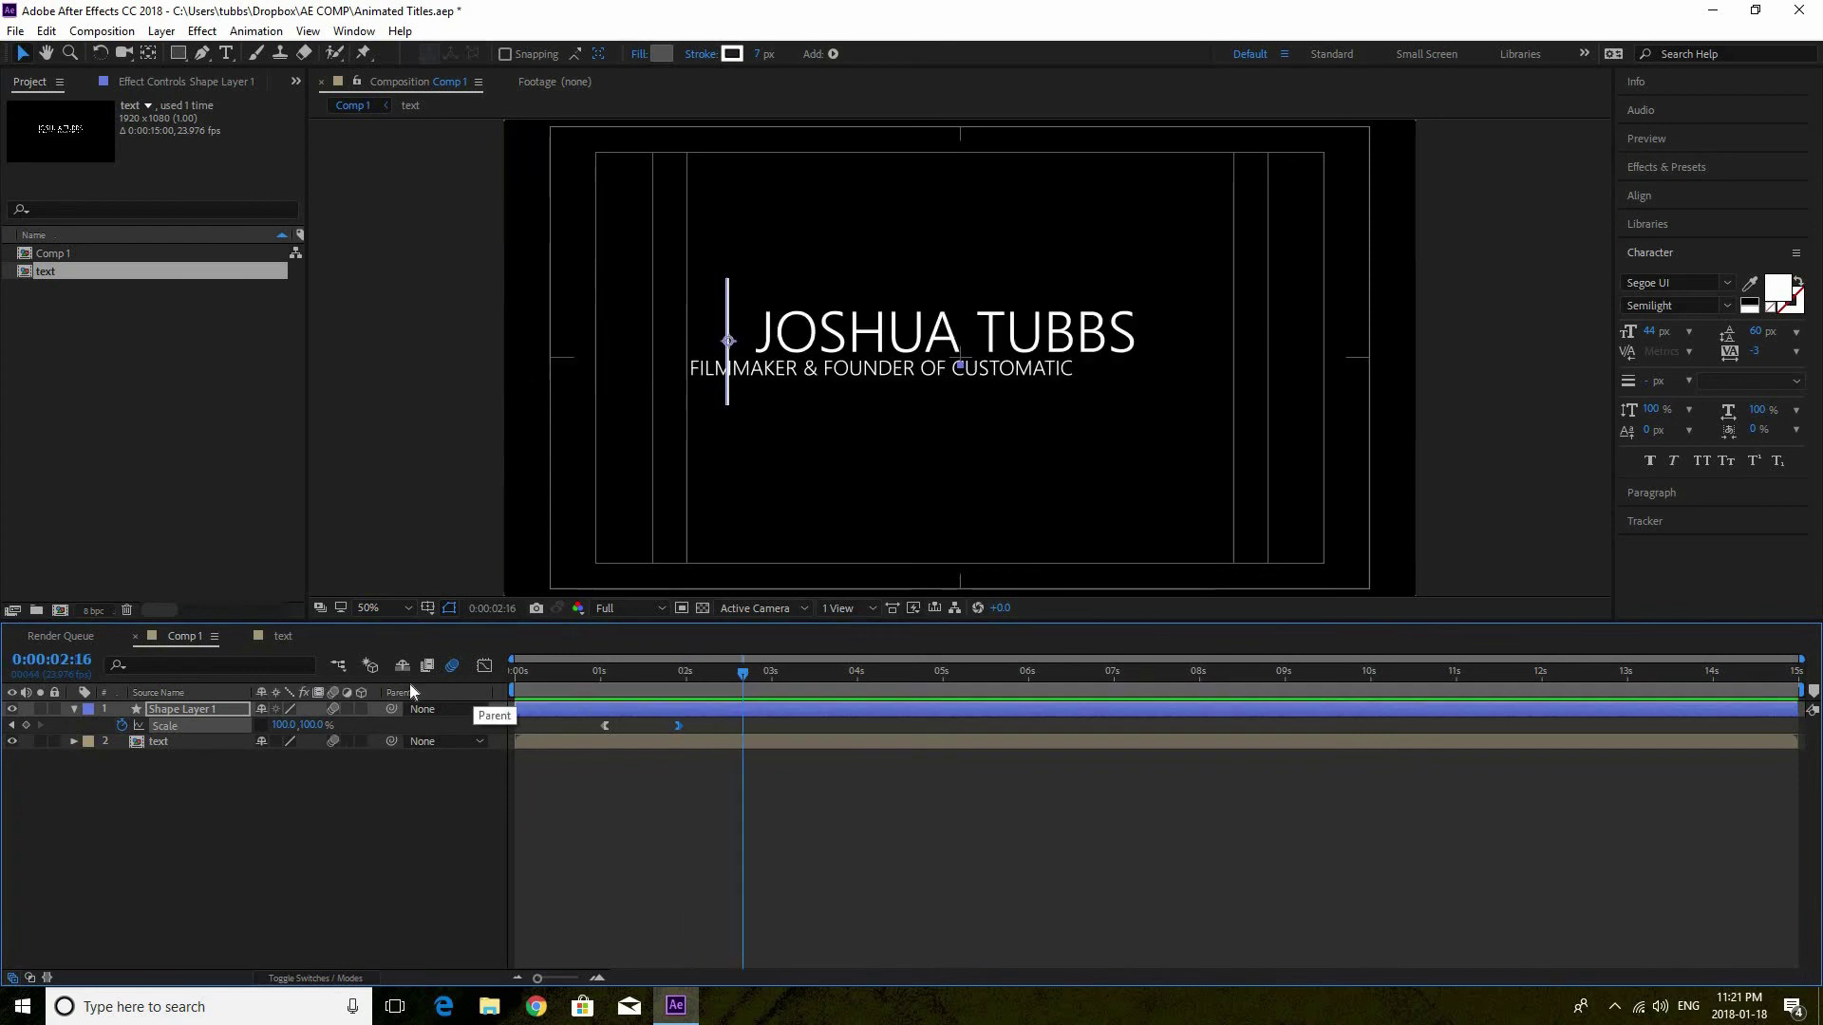
left_click(332, 746)
double_click(236, 744)
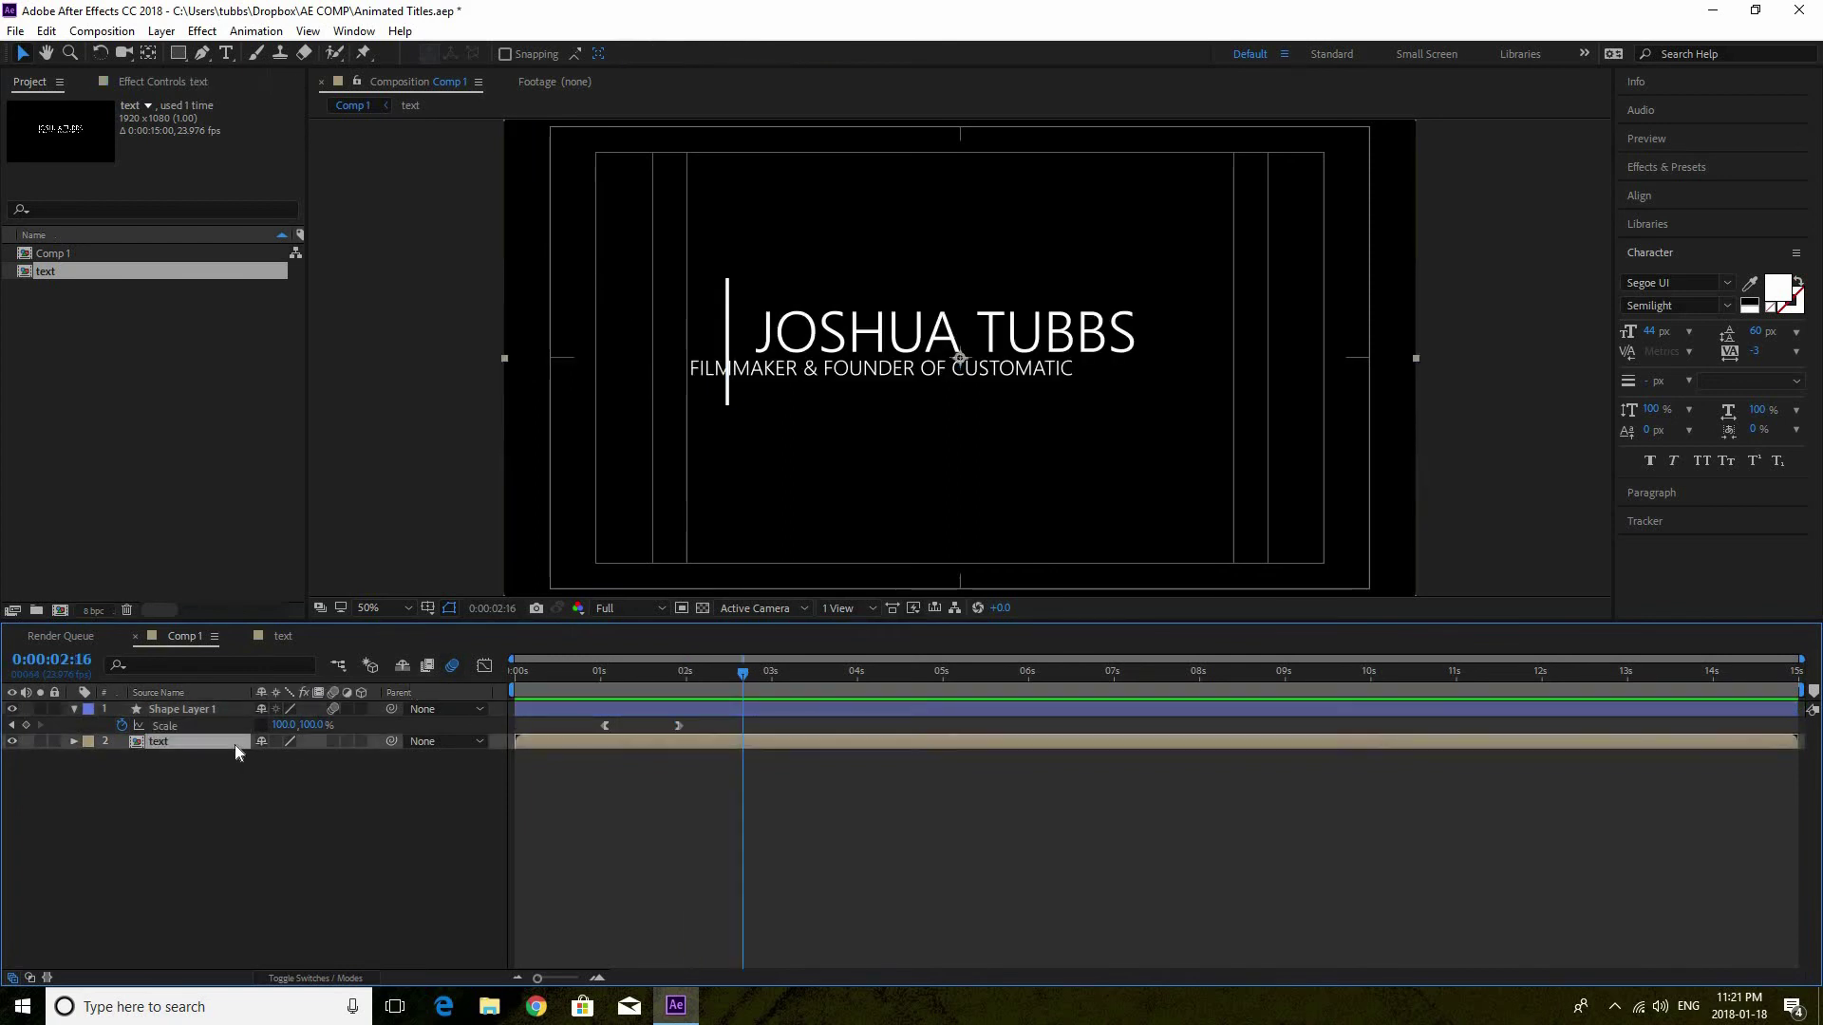
left_click(329, 714)
left_click(327, 726)
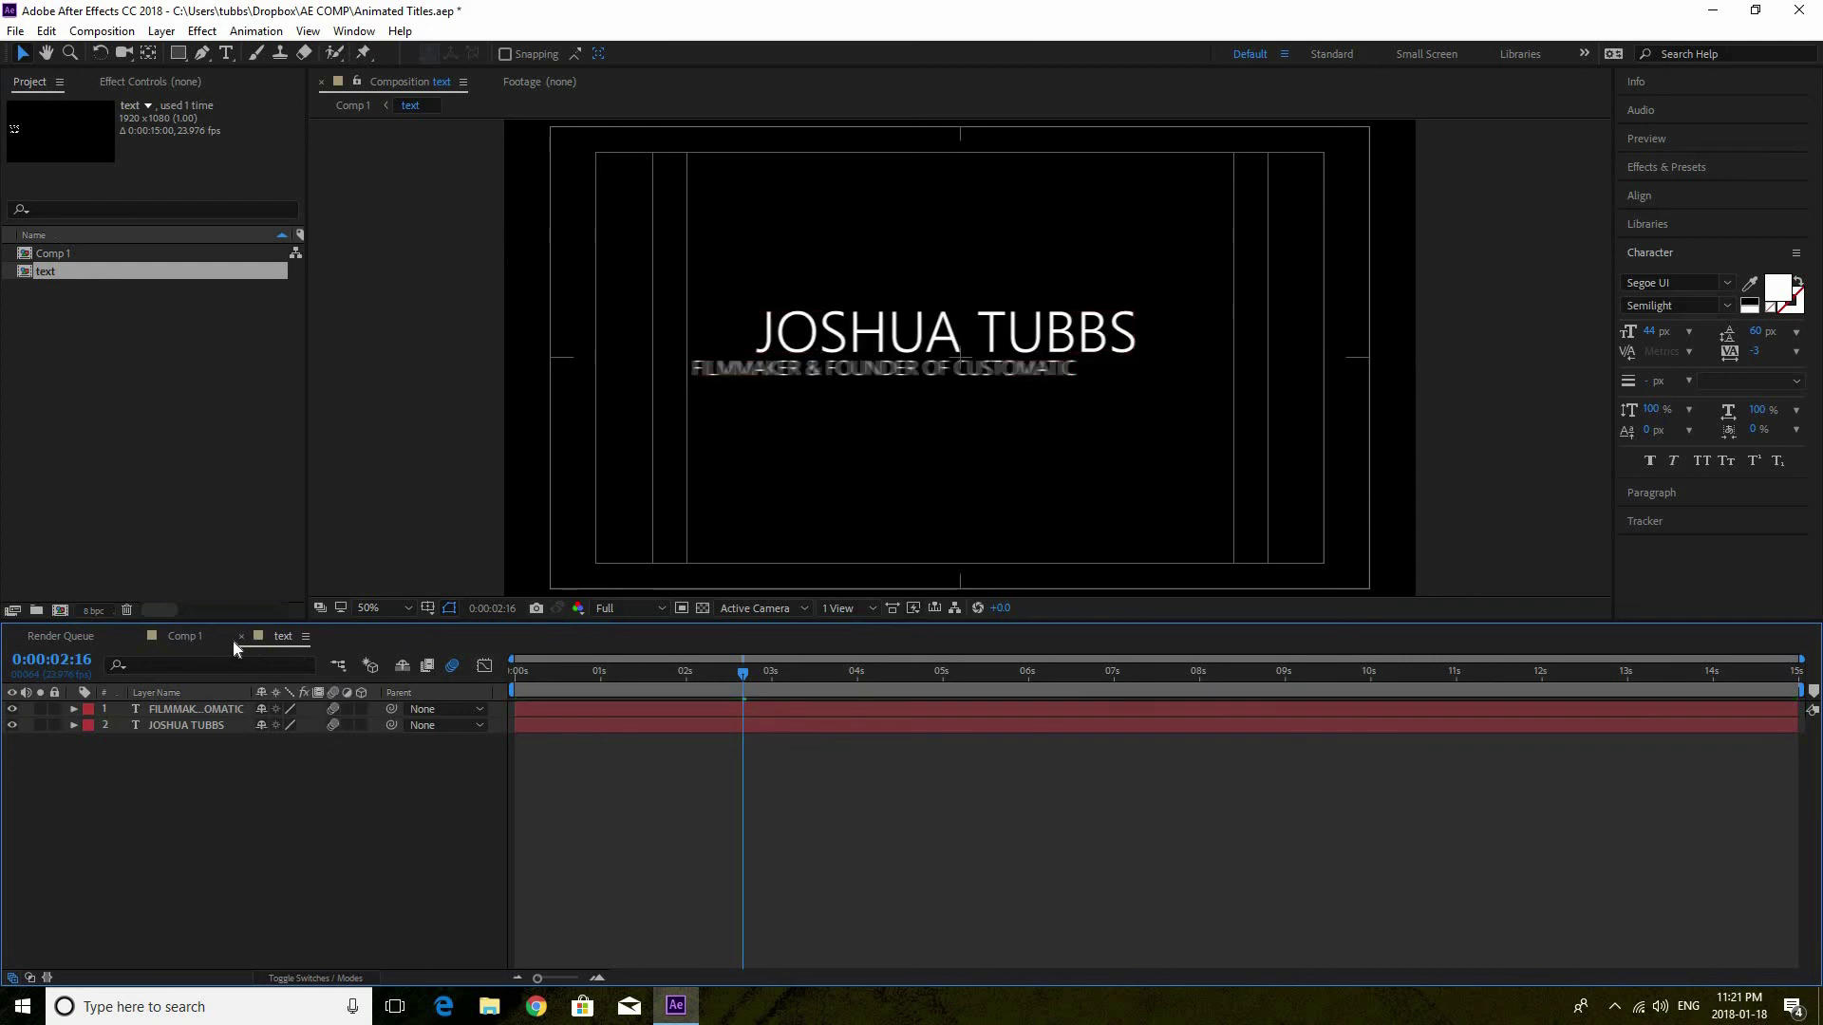
left_click(194, 636)
left_click(333, 741)
Preview and scrub the motion-blurred title slide-in, stopping at 0:00:01:19
left_click(526, 674)
key("space")
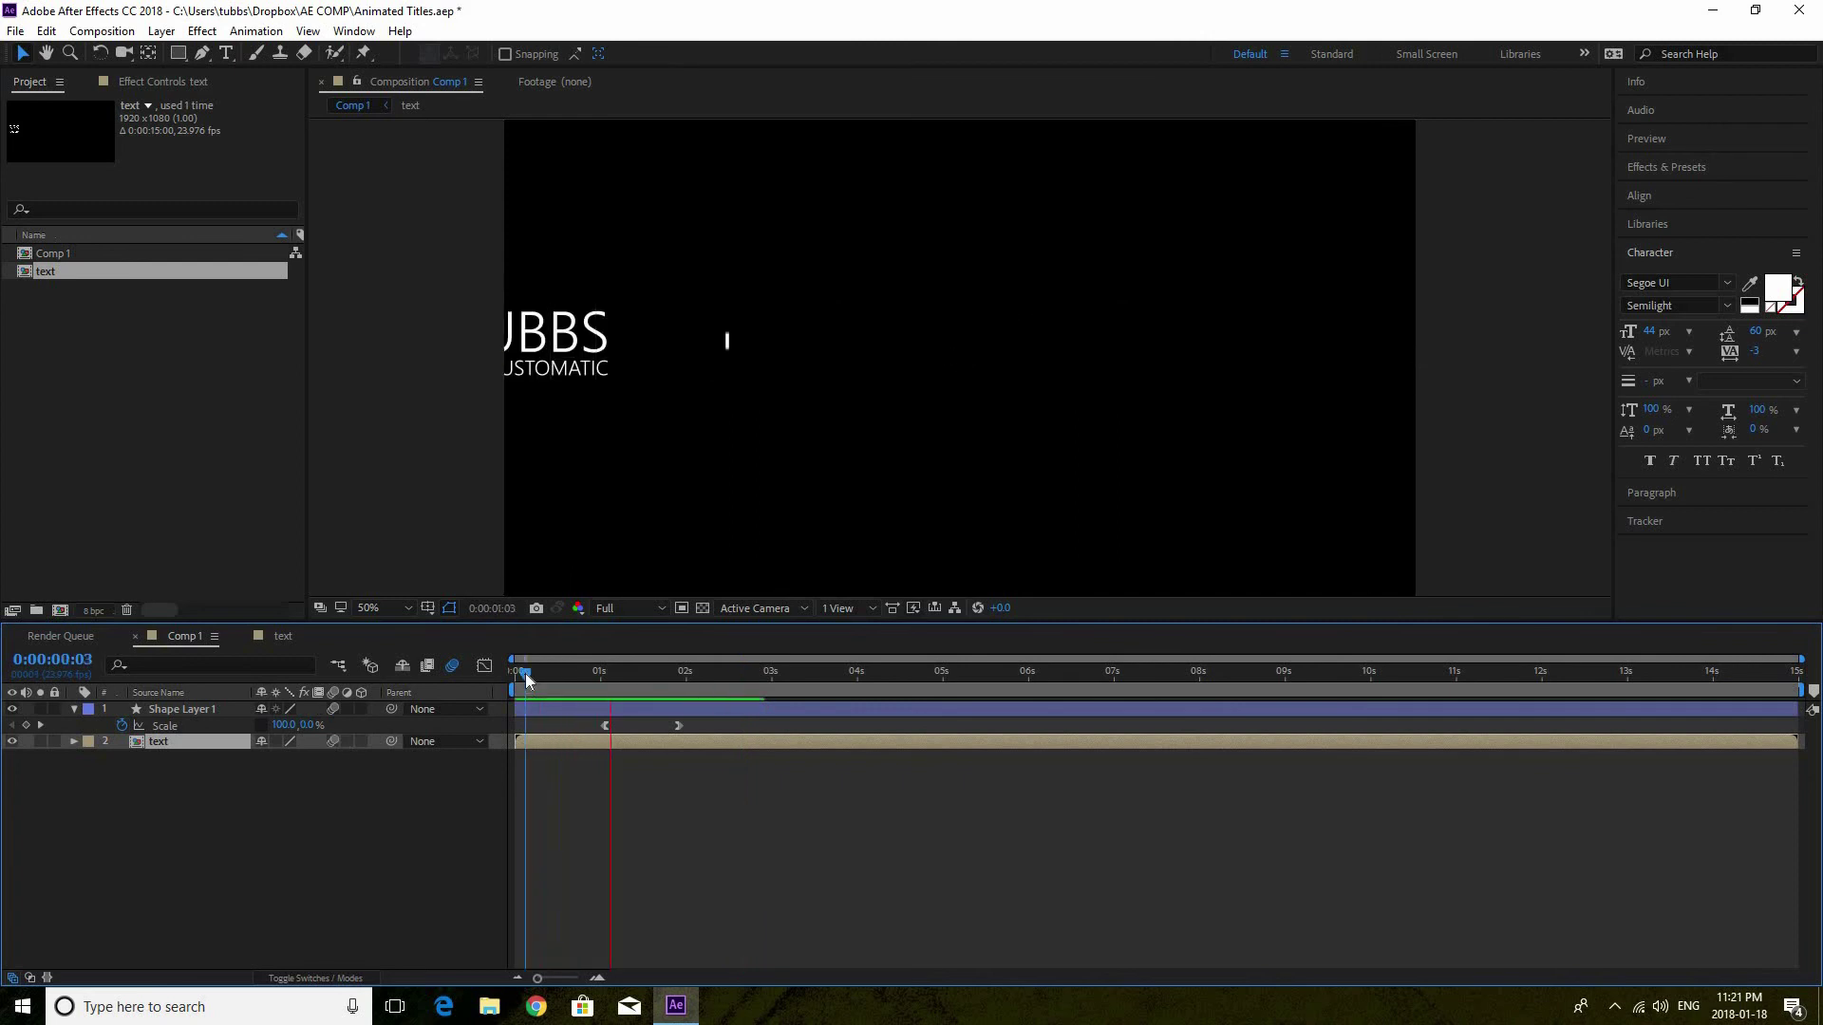
key("space")
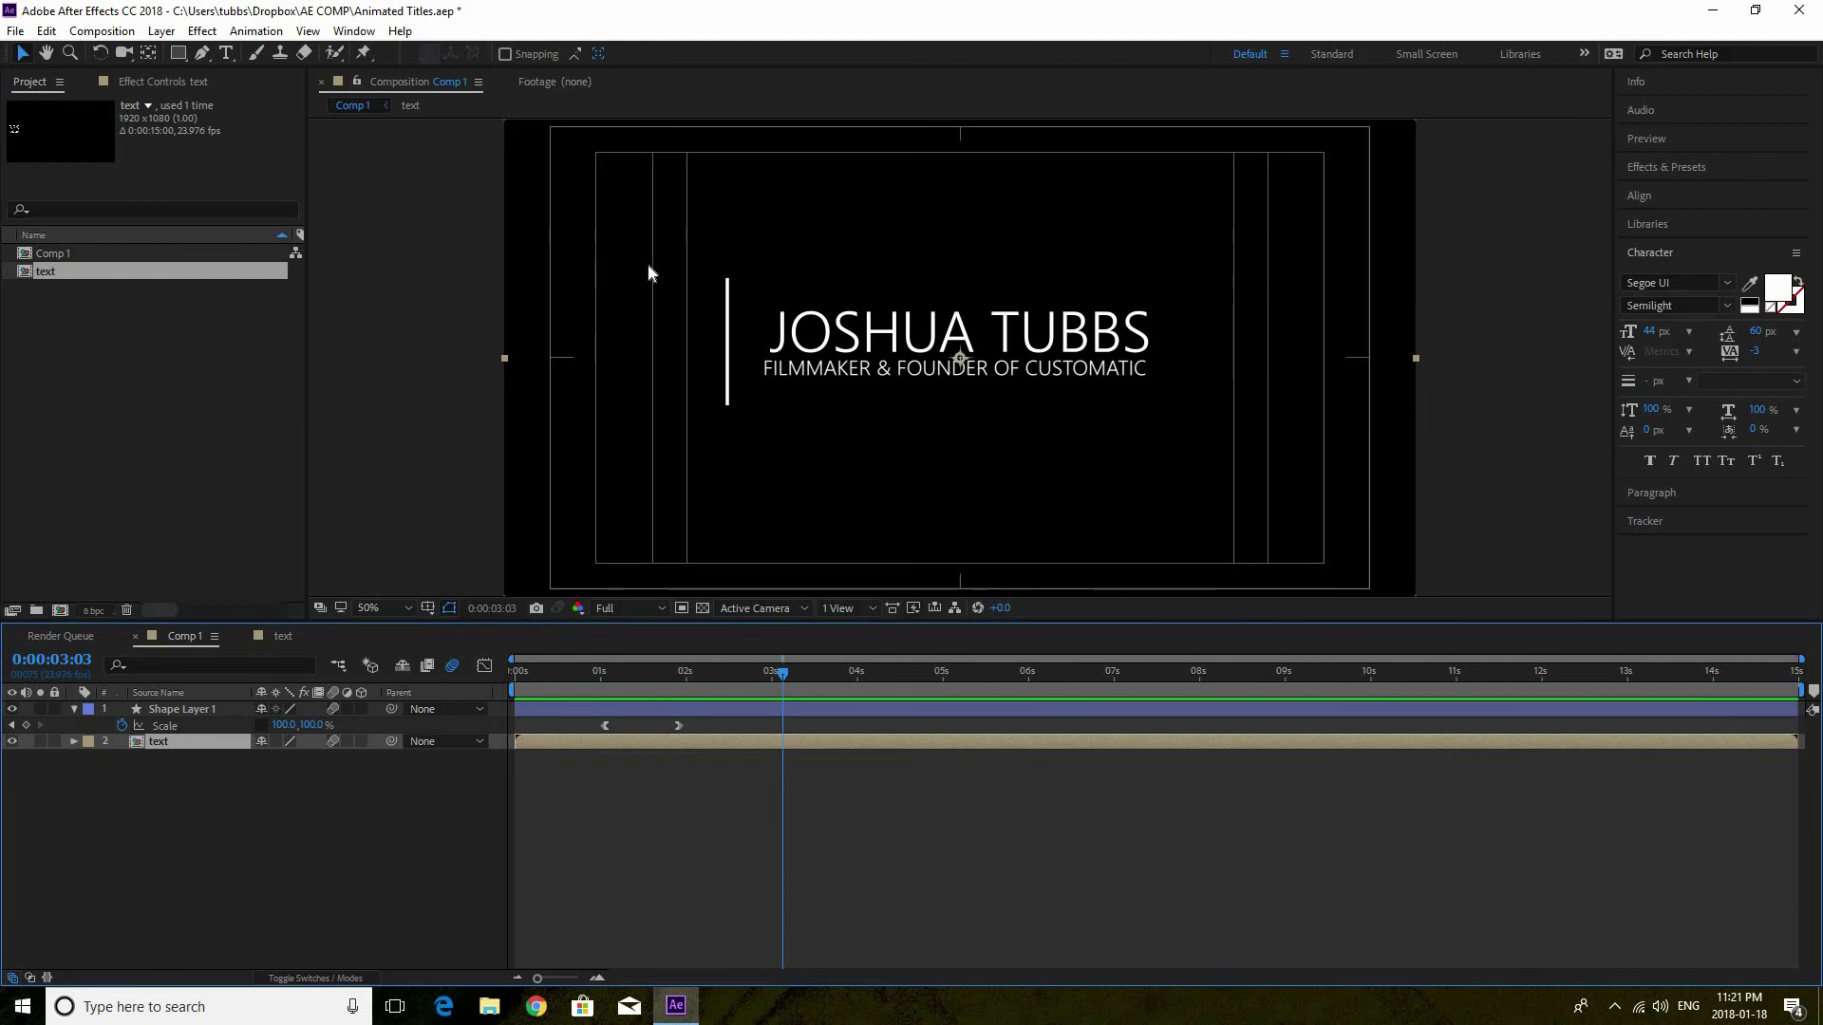
left_click(592, 674)
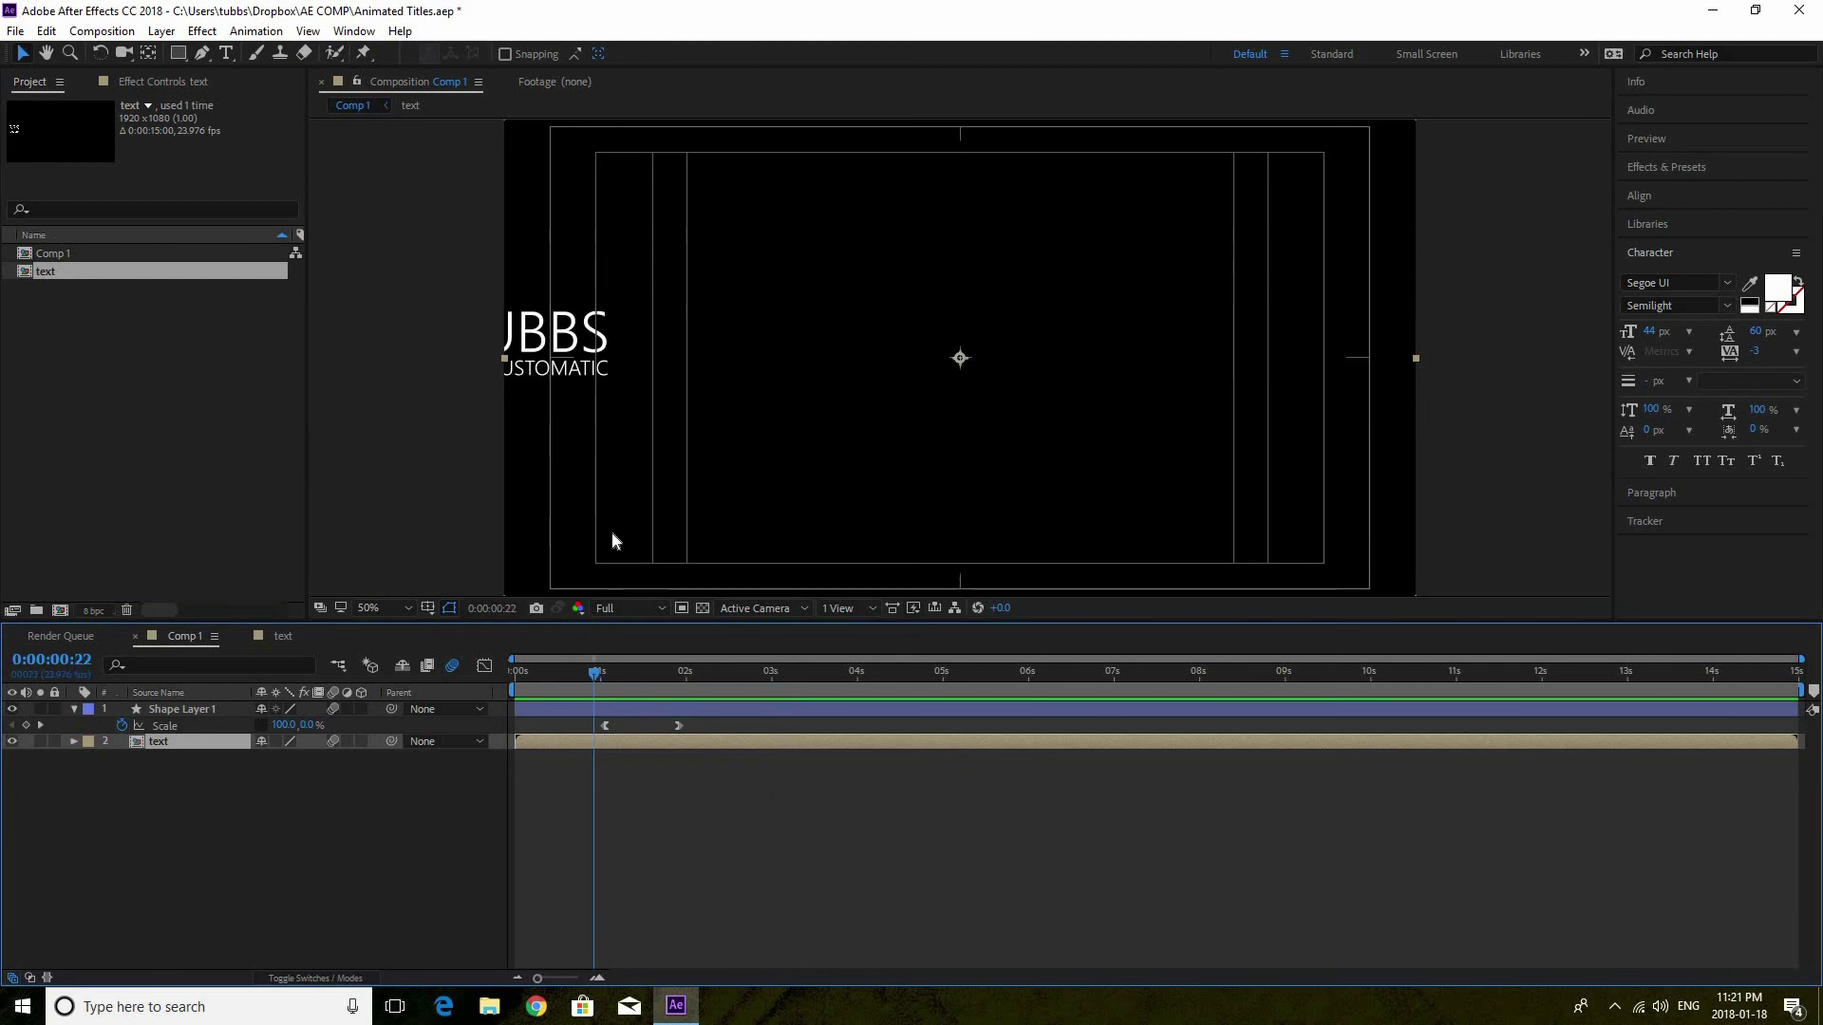
left_click_drag(609, 670, 742, 679)
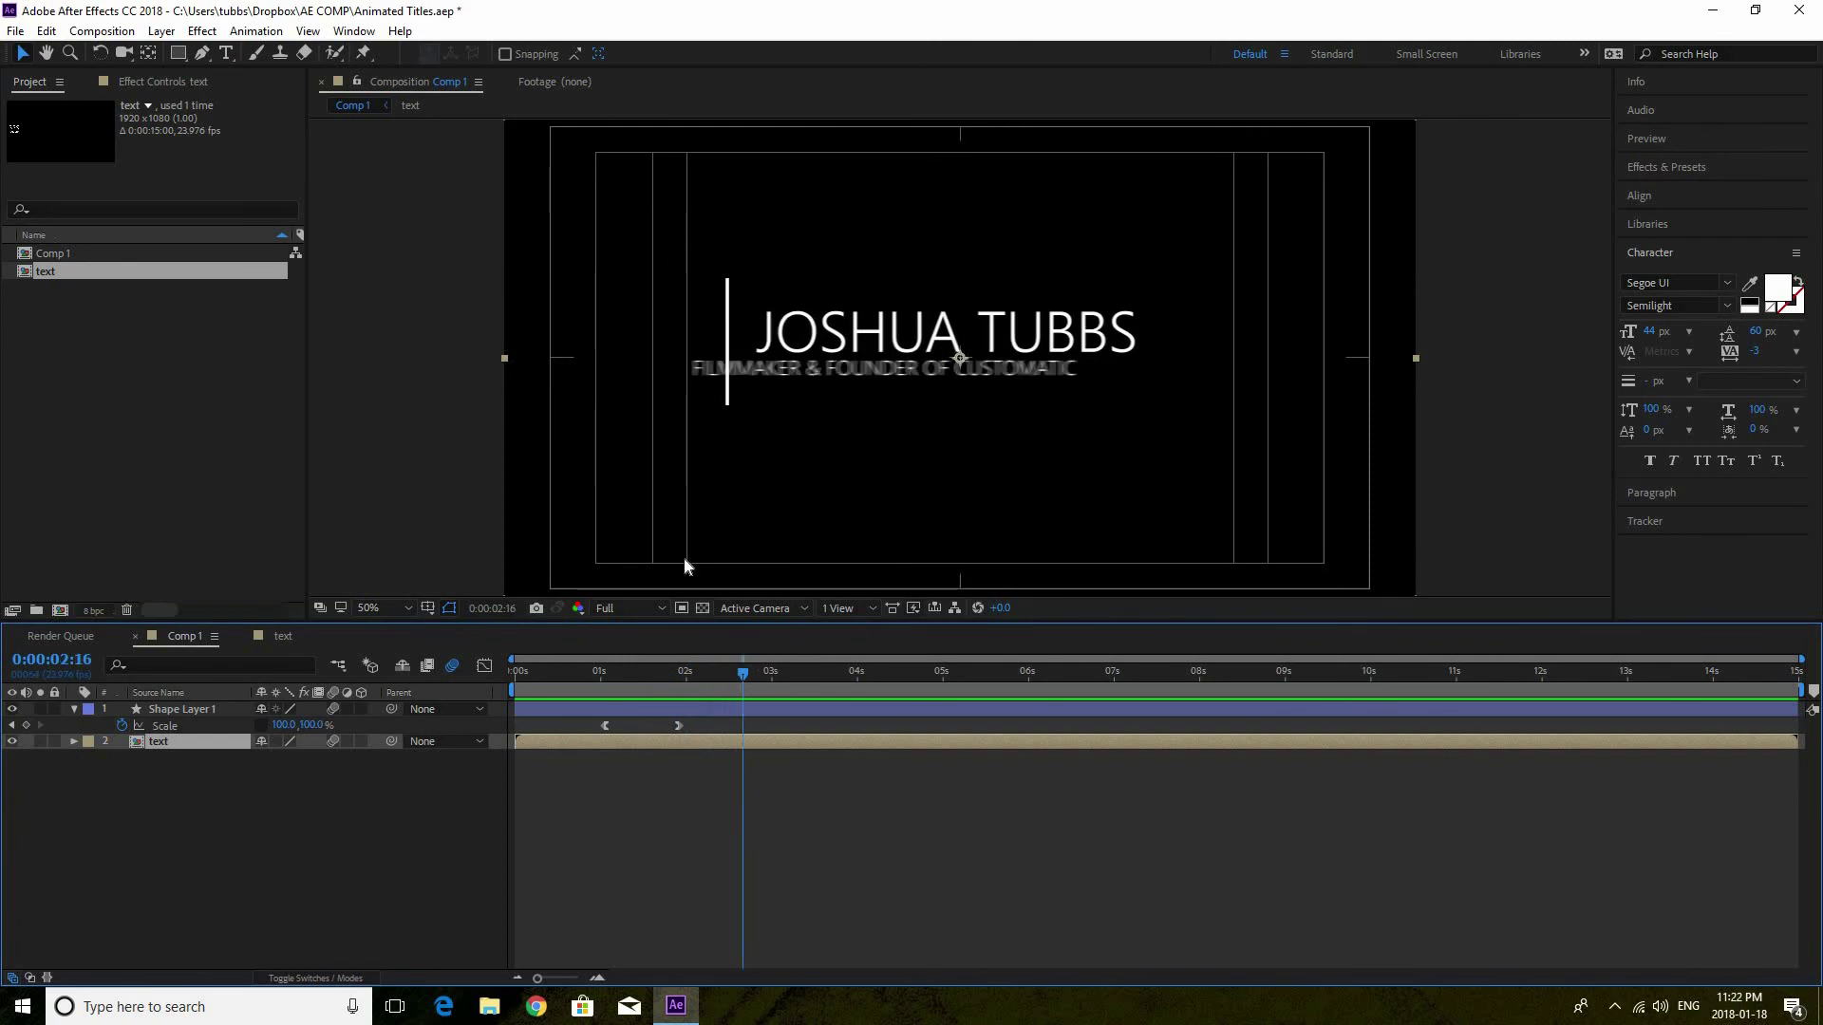
mouse_move(708, 668)
left_mouse_down()
mouse_move(640, 668)
mouse_move(704, 672)
left_mouse_up()
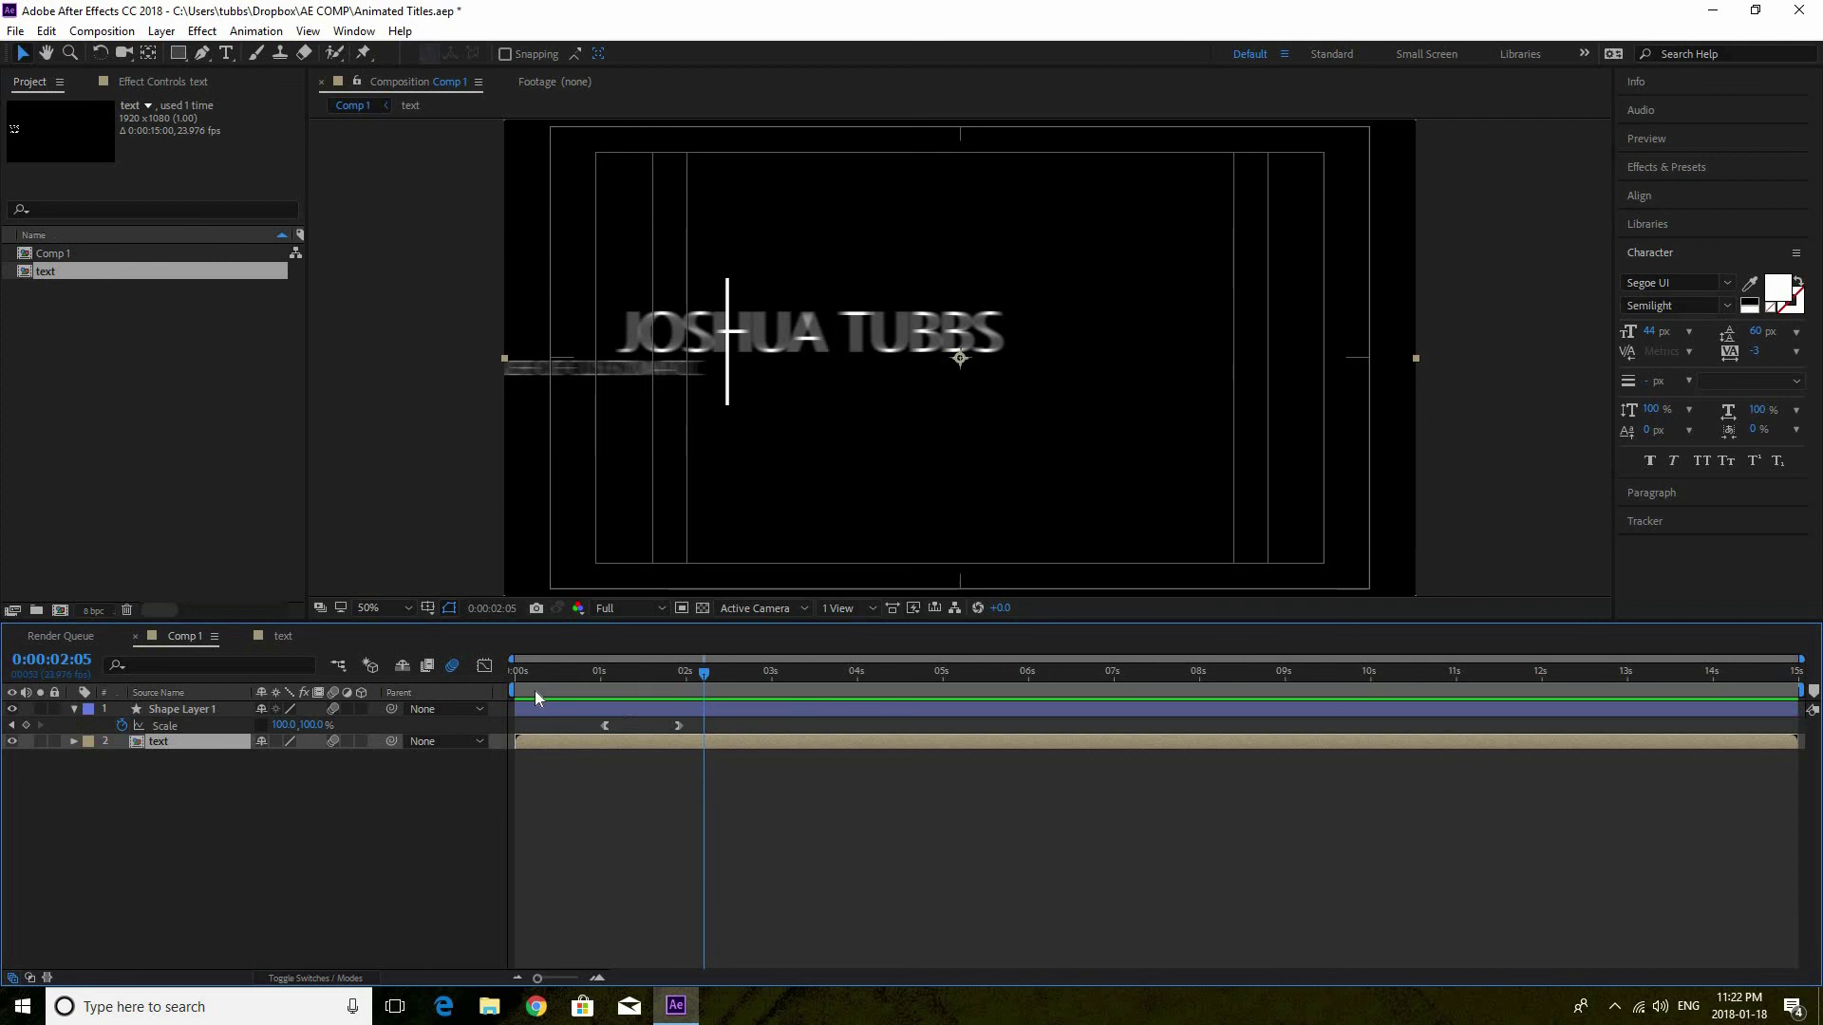
left_click(668, 676)
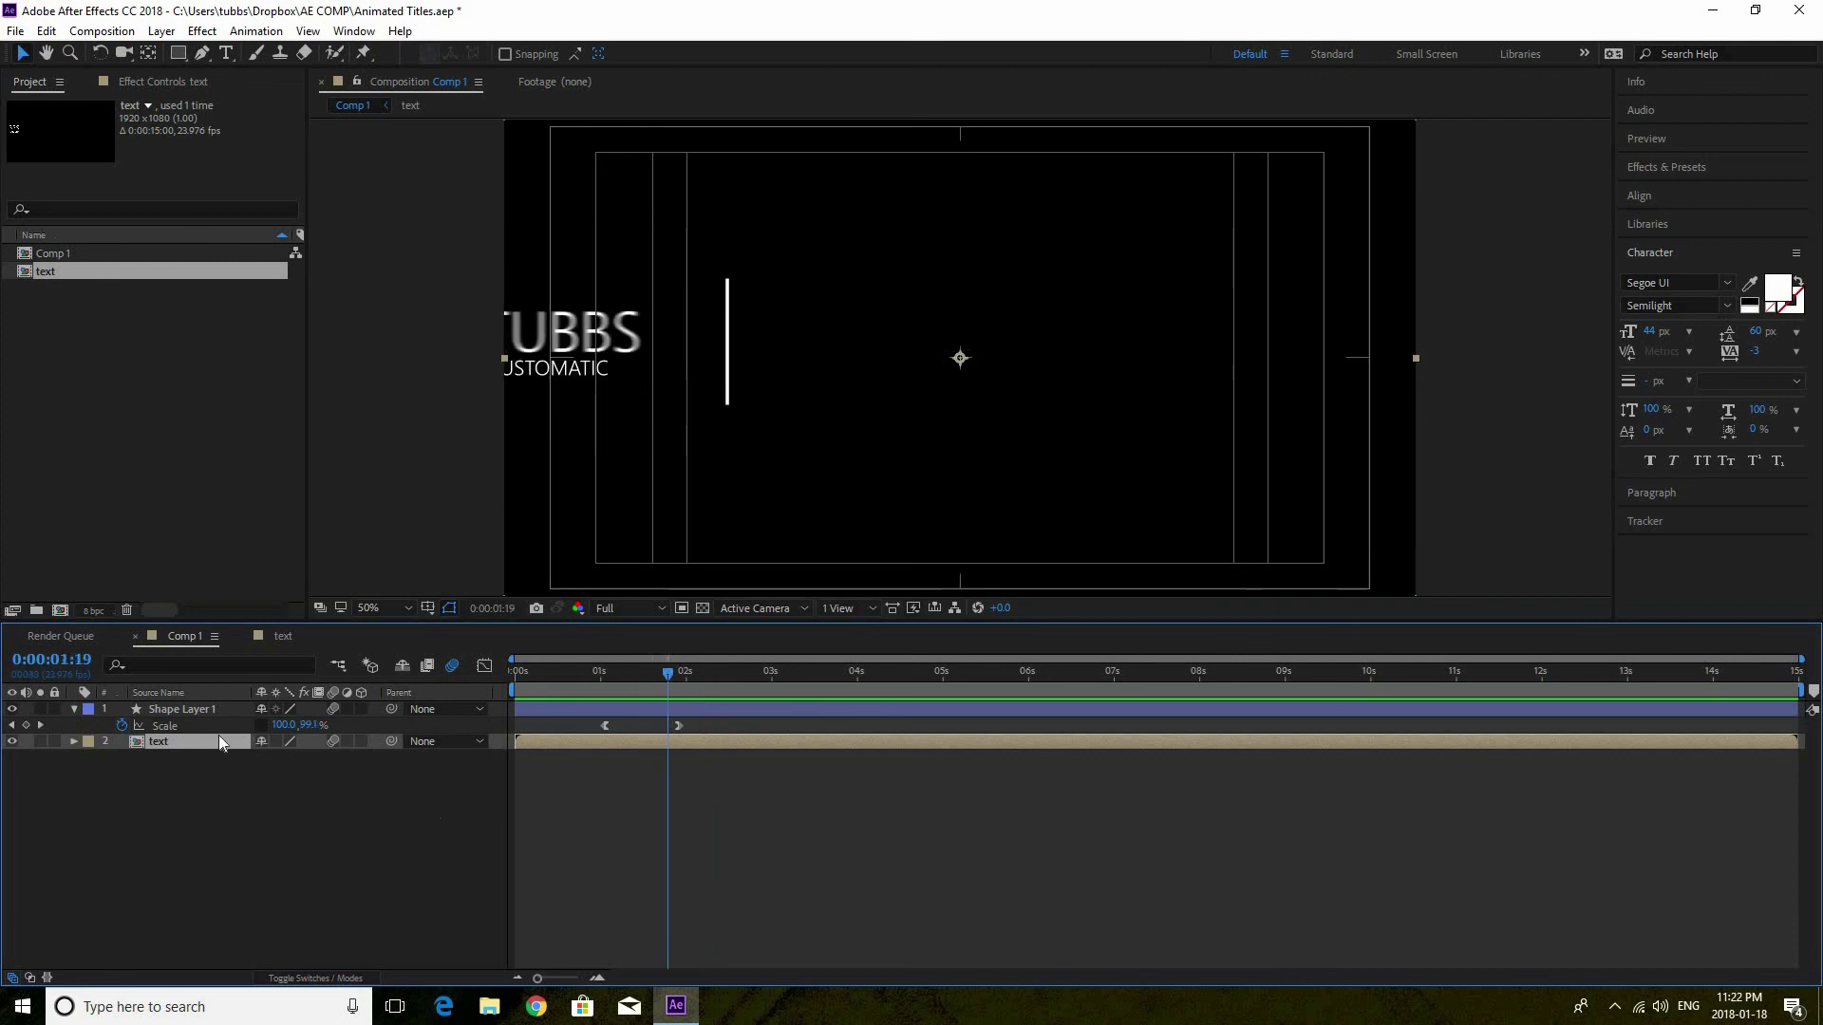
left_click(177, 54)
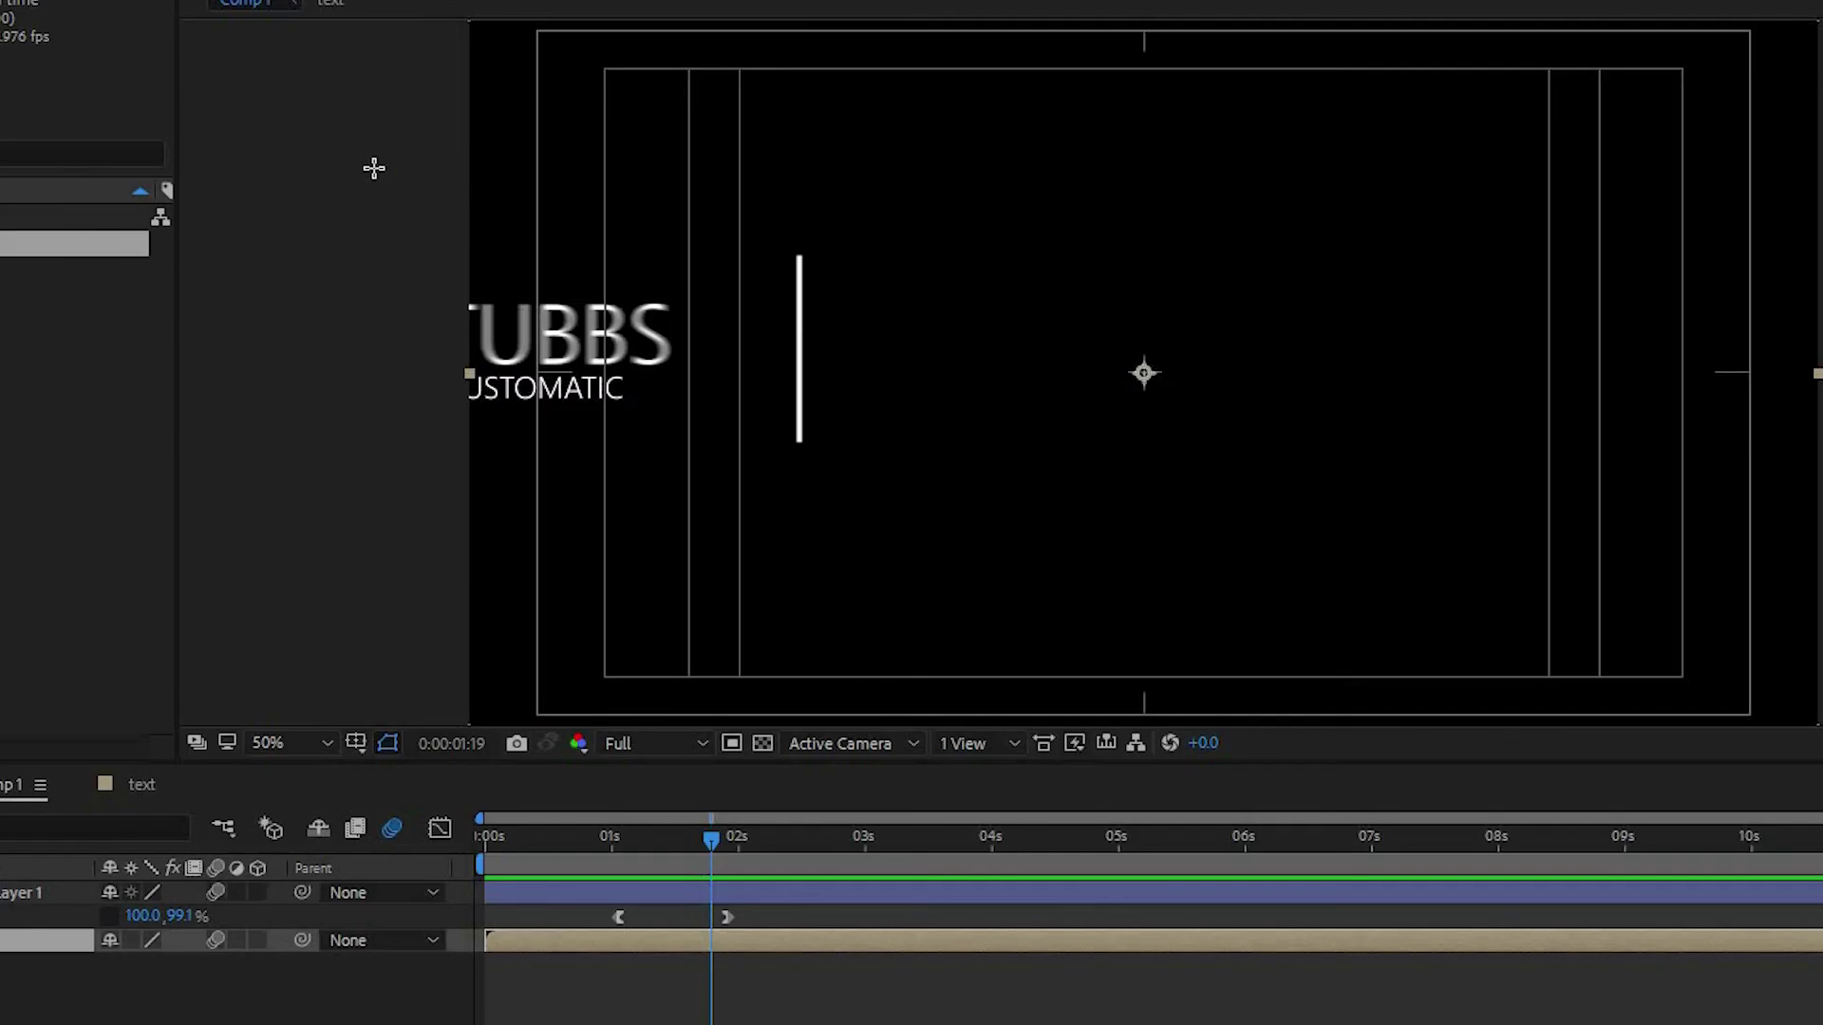
Draw a rectangular mask over the text left of the line and set Mask 1 to Subtract
mouse_move(442, 222)
left_mouse_down()
mouse_move(594, 299)
mouse_move(715, 474)
left_mouse_up()
left_click_drag(780, 544, 802, 562)
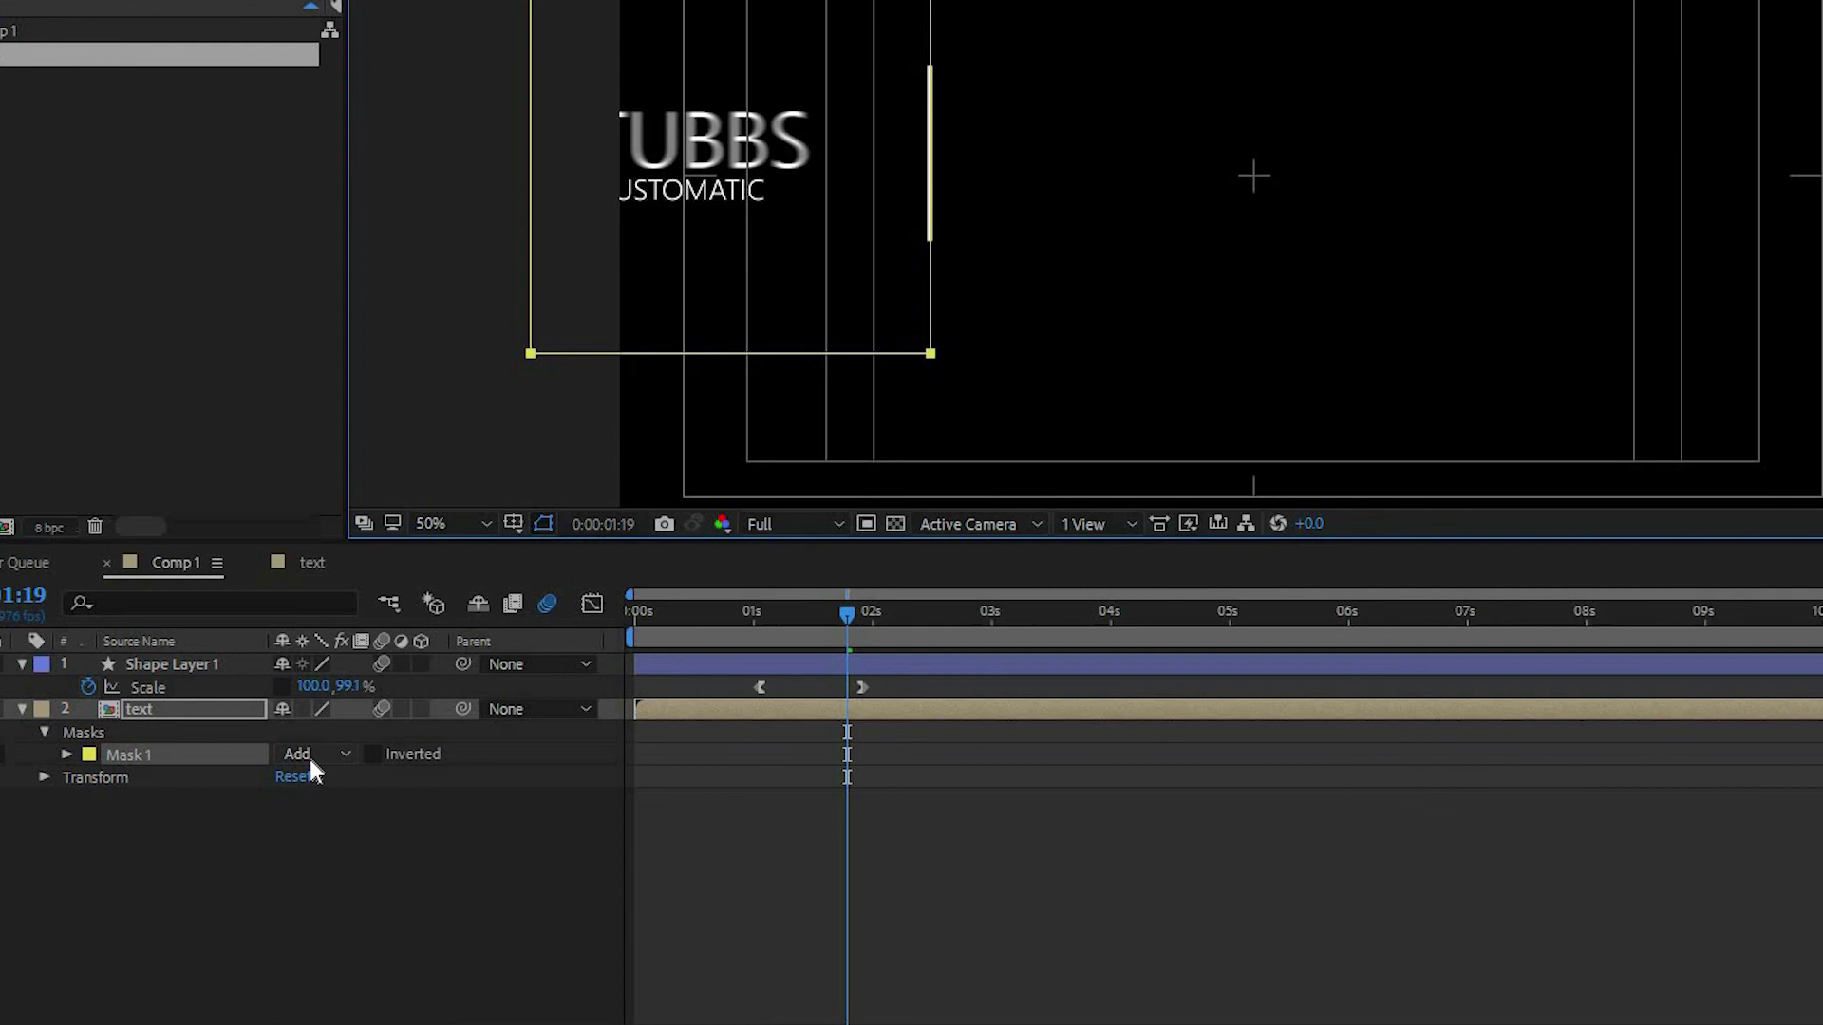
left_click(309, 760)
left_click(346, 836)
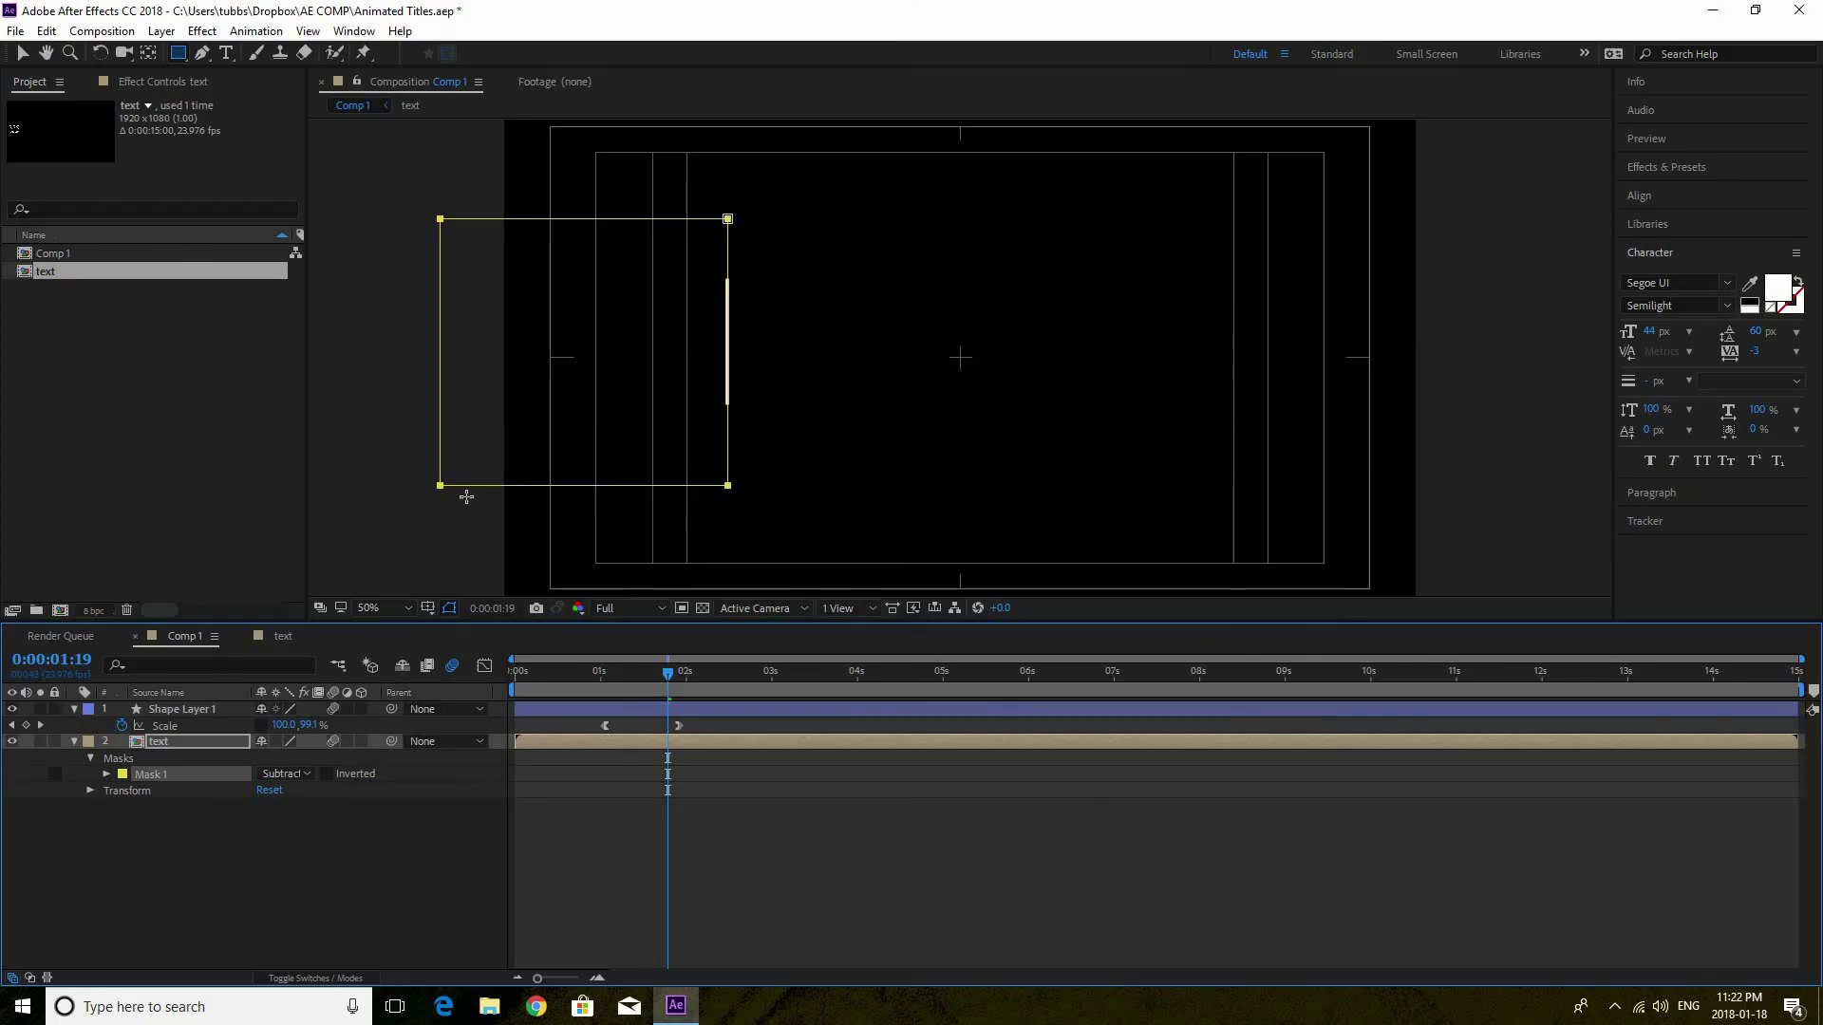
Return to the Selection tool, deselect all layers, and rewind to the timeline start
left_click(21, 55)
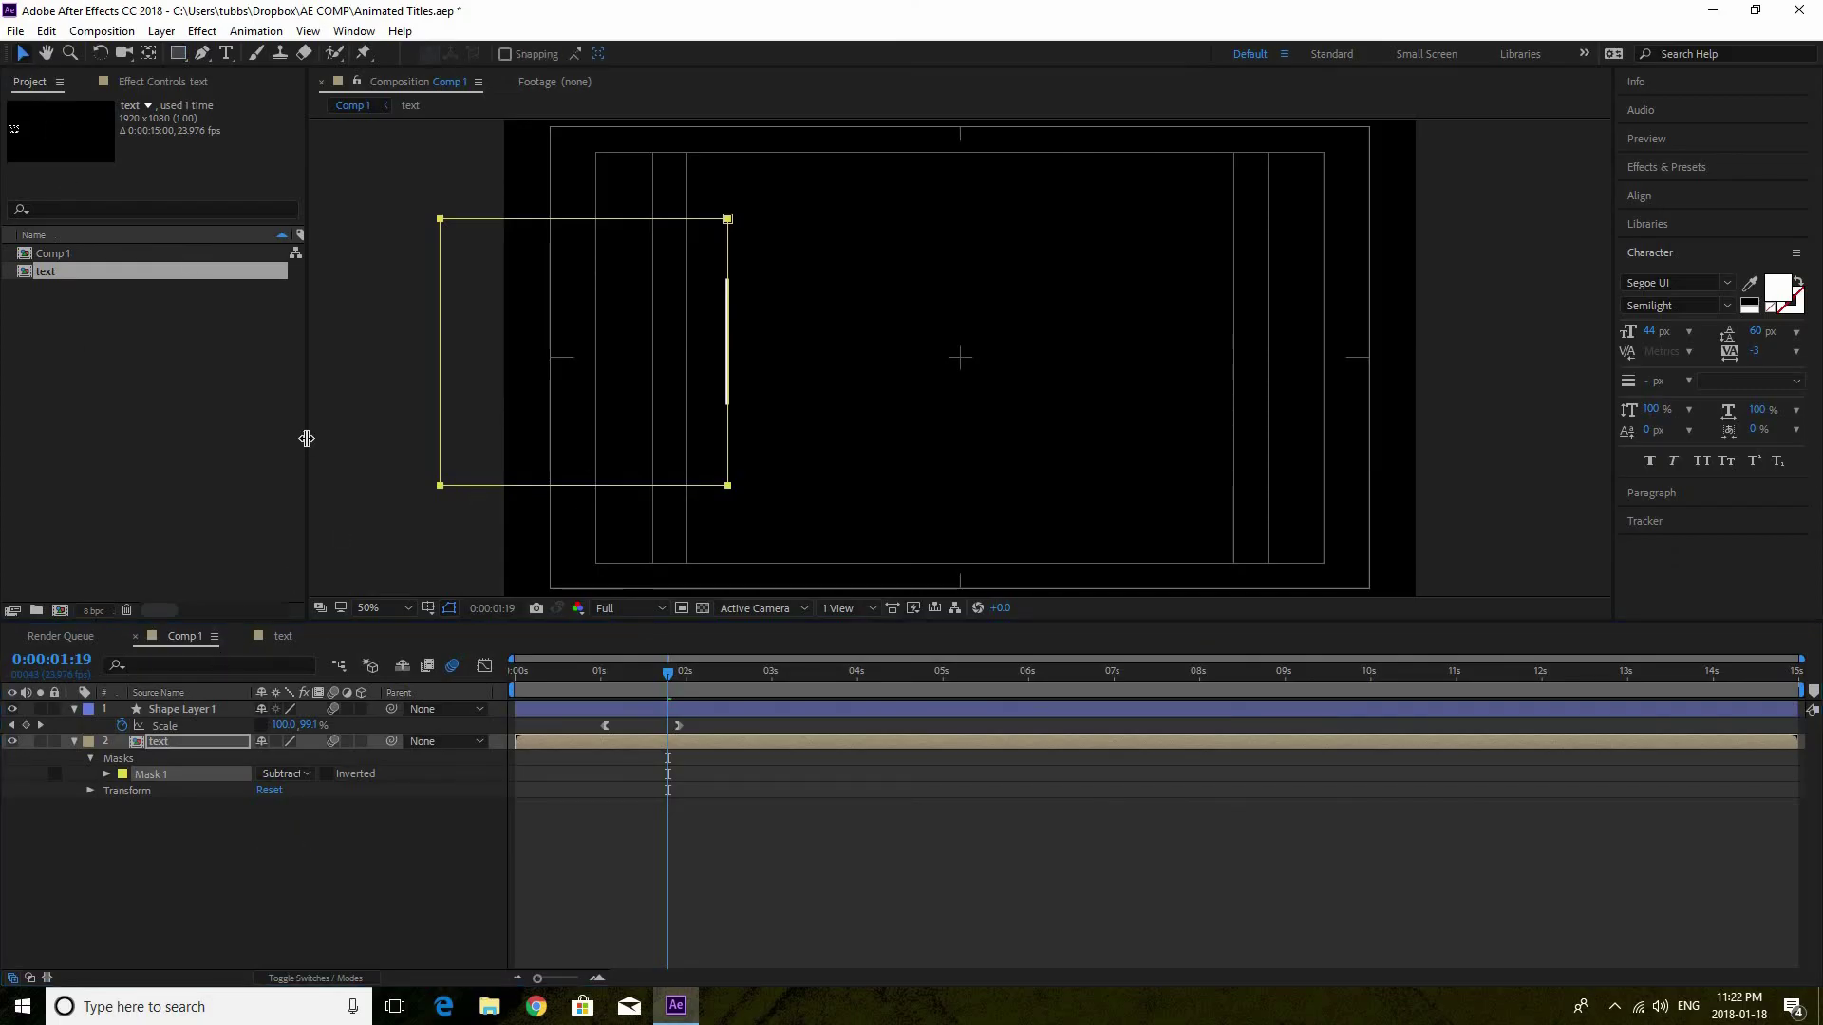
left_click(543, 671)
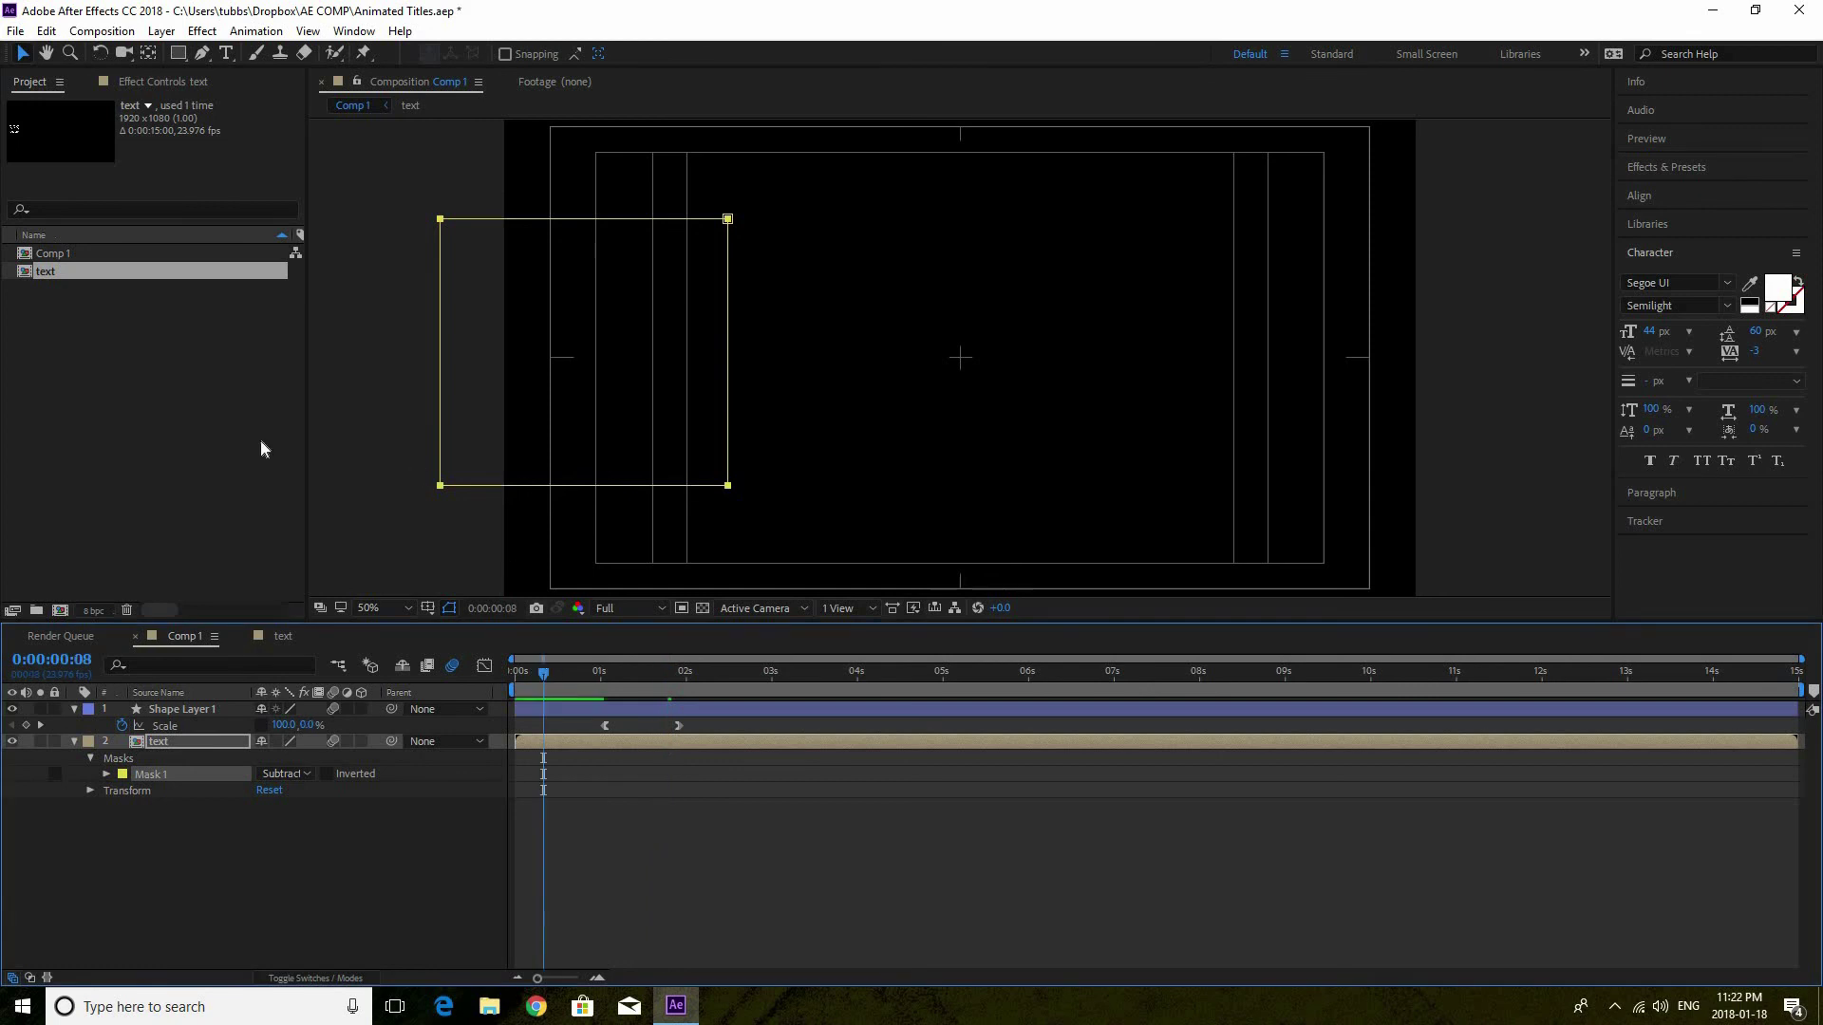
left_click(167, 714)
left_click(237, 857)
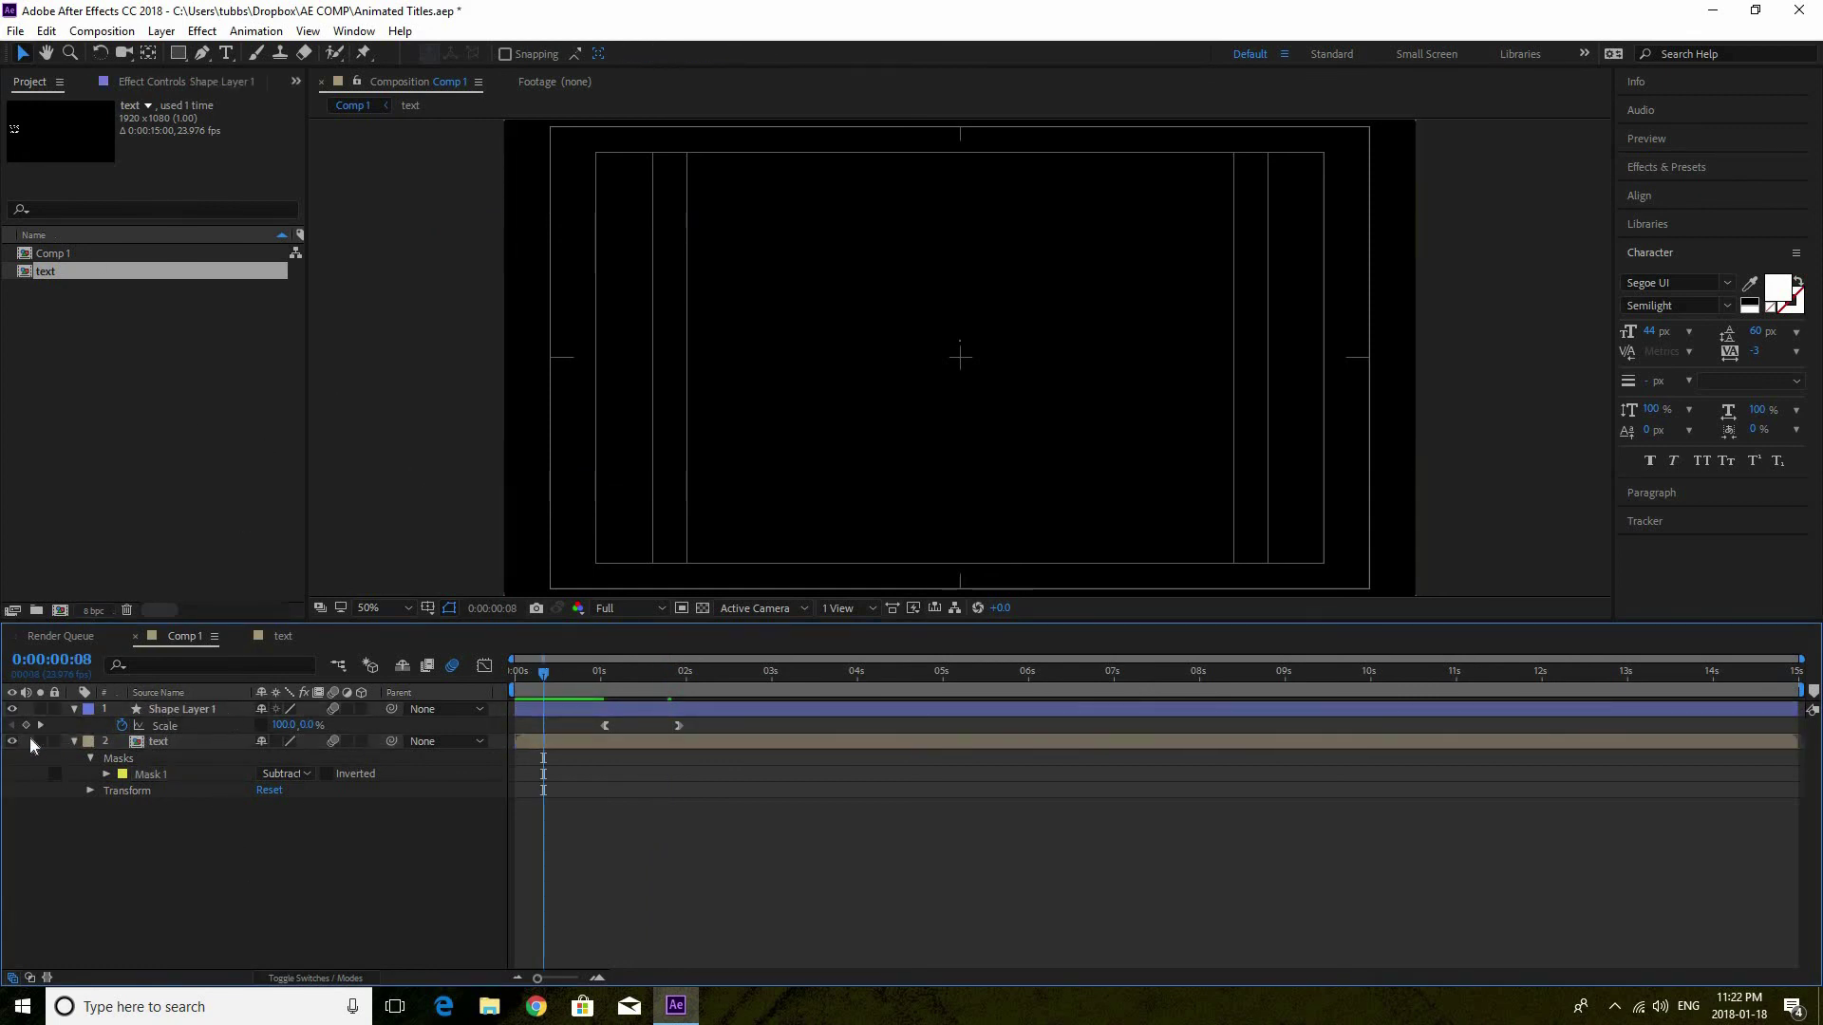
left_click(515, 671)
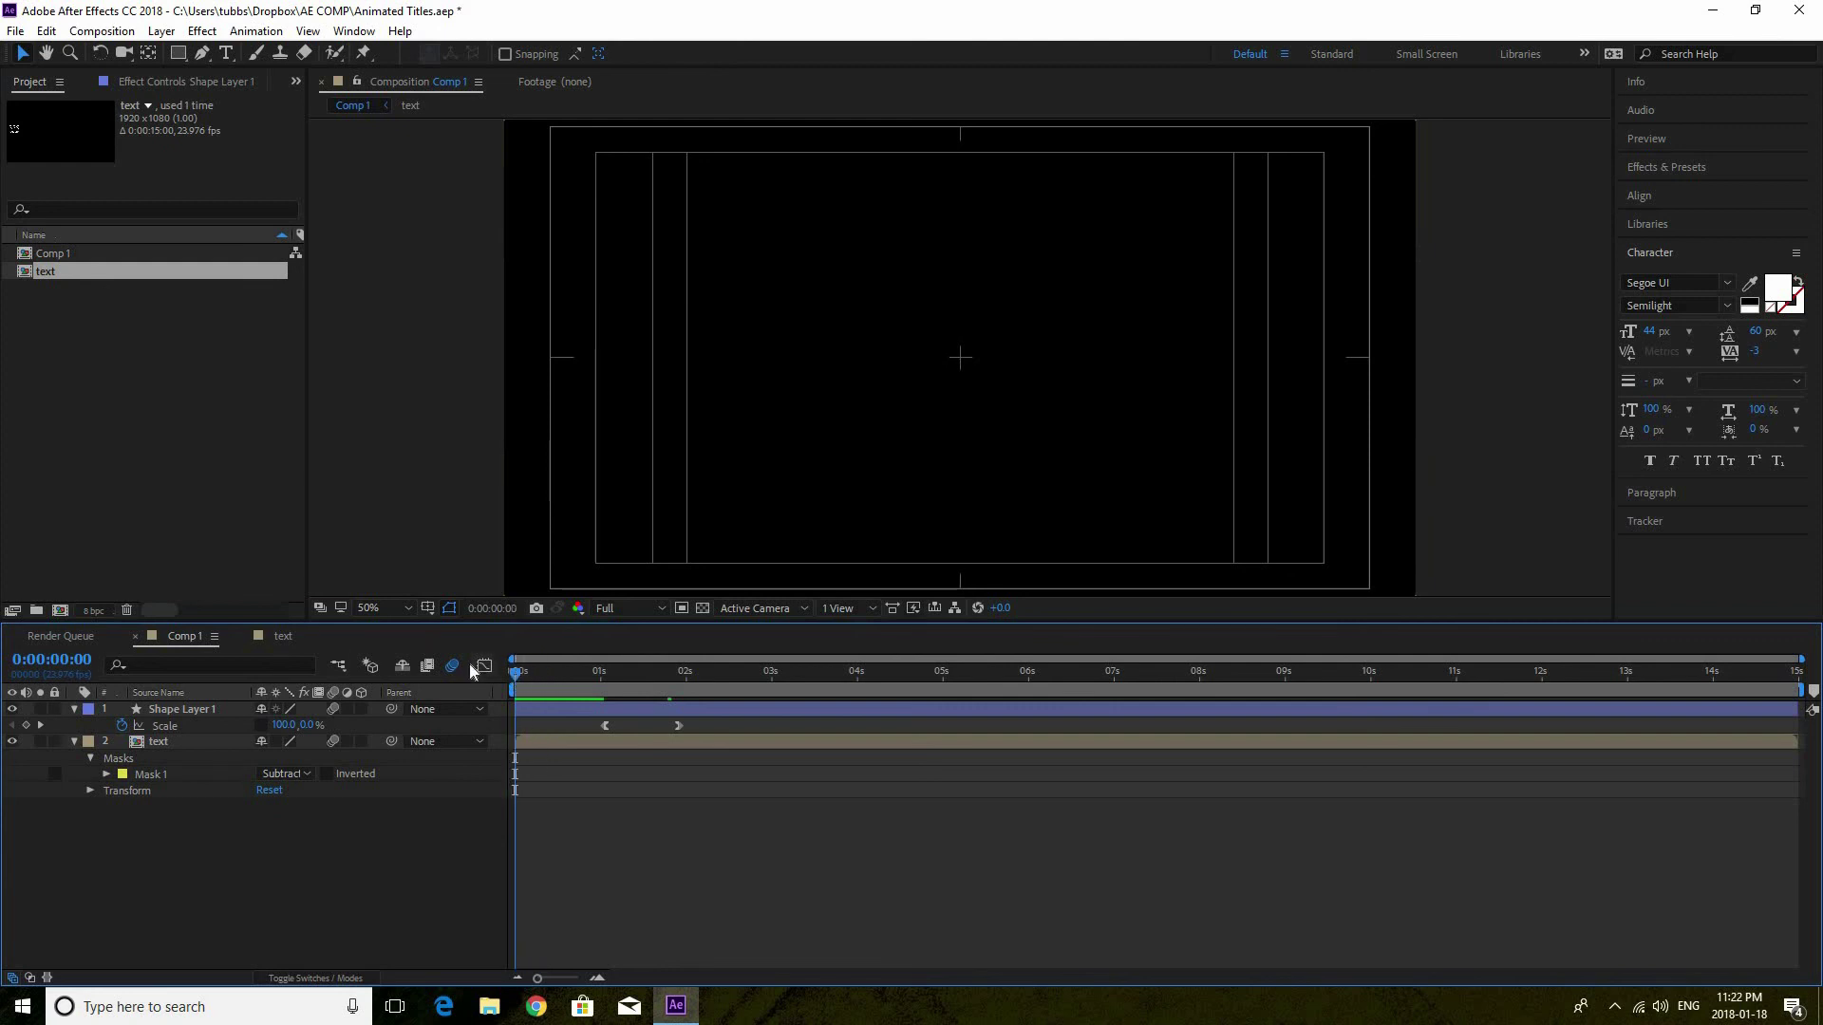
key("space")
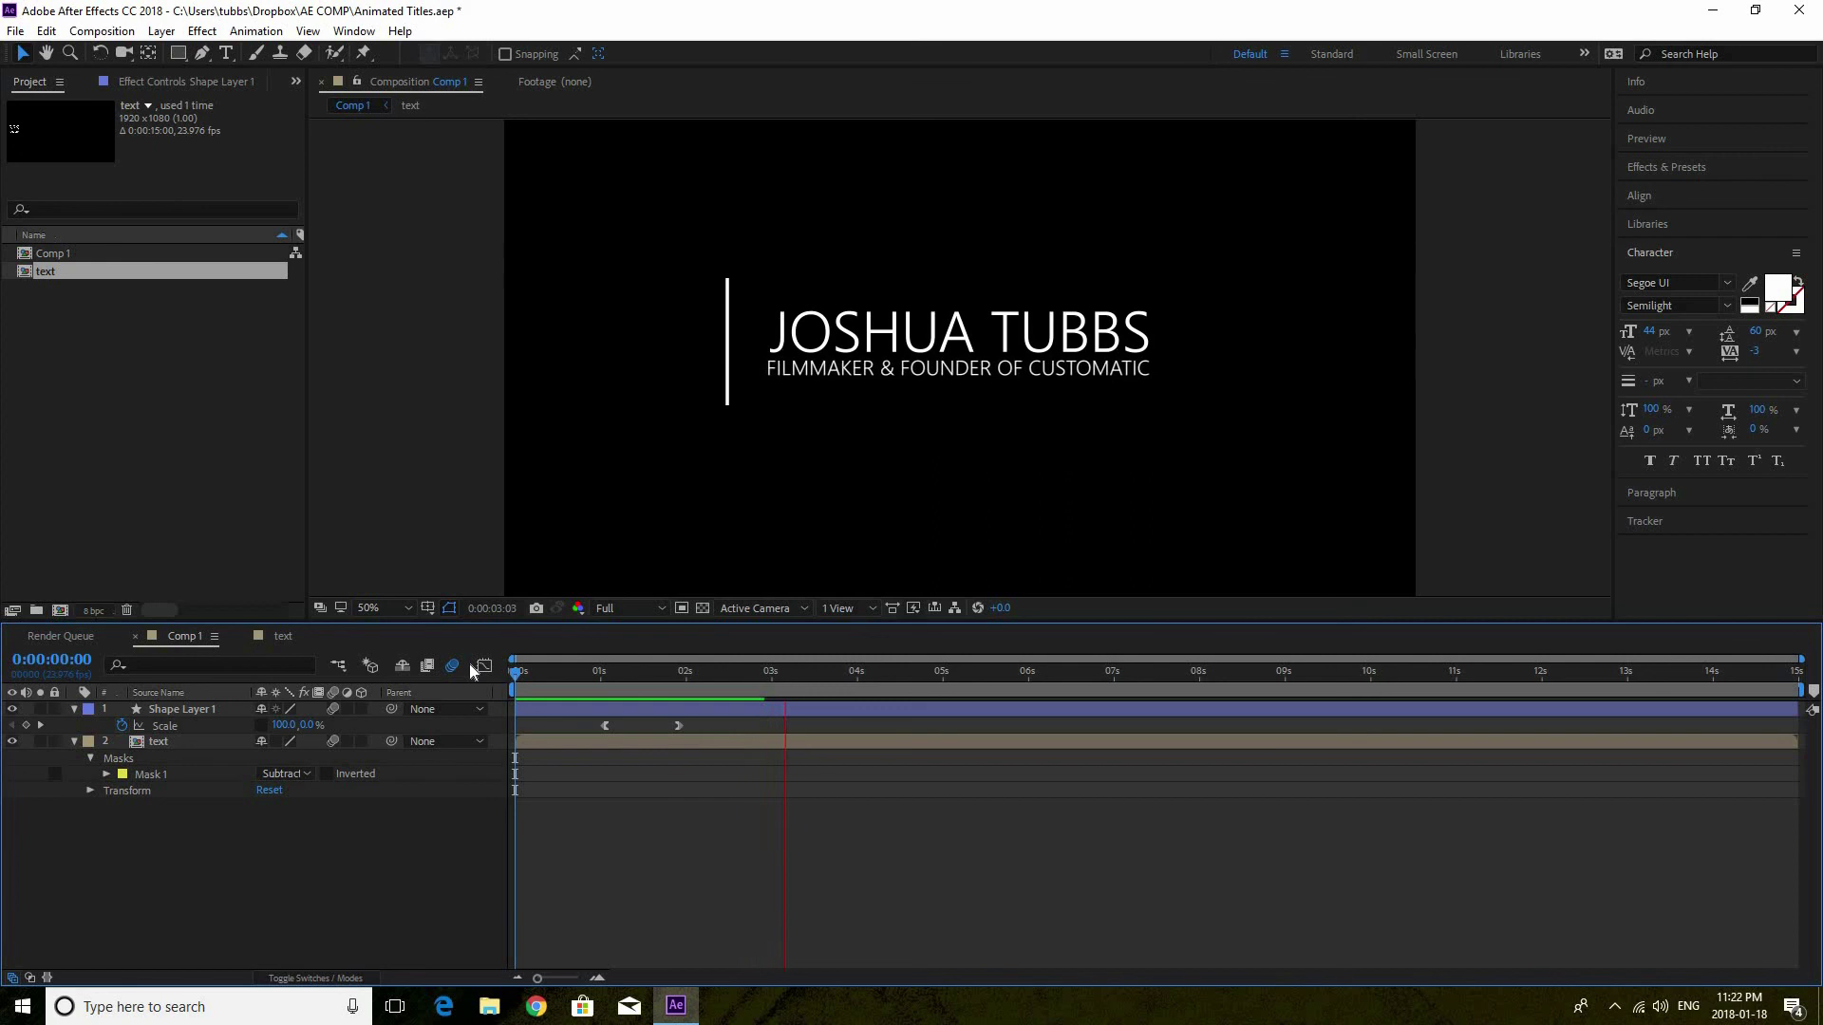
key("space")
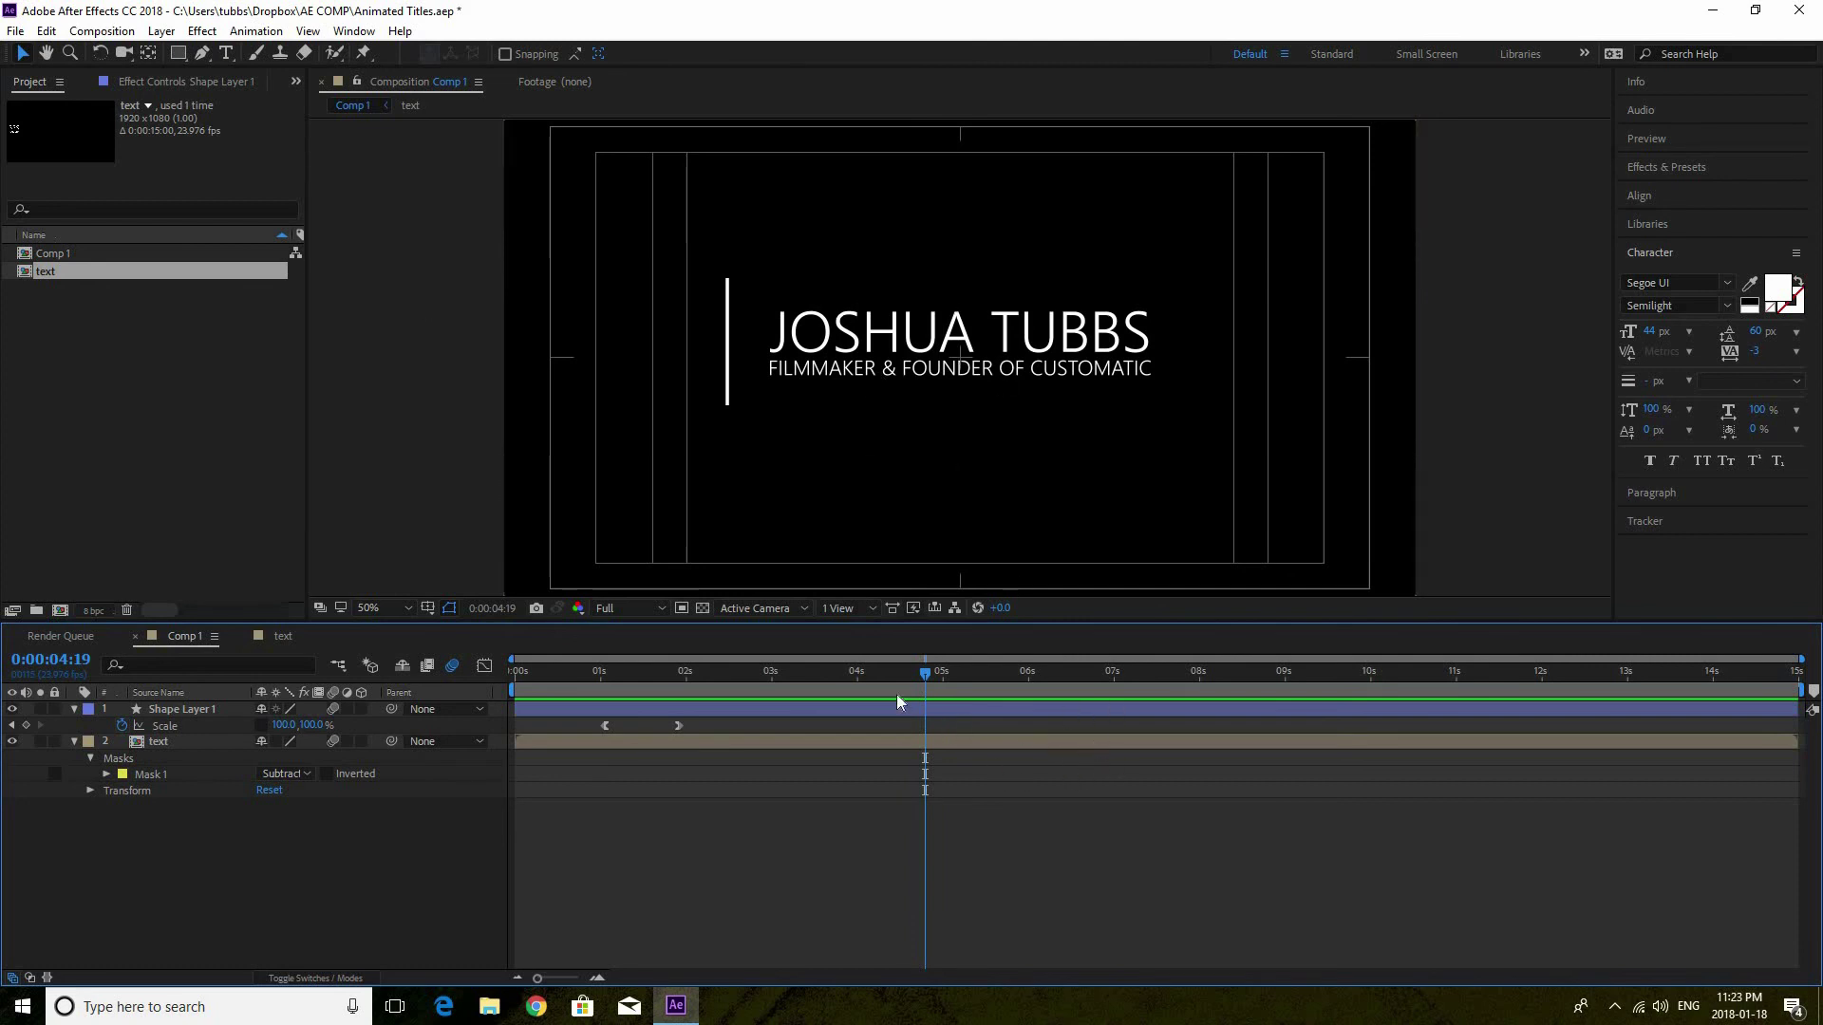
left_click(189, 744)
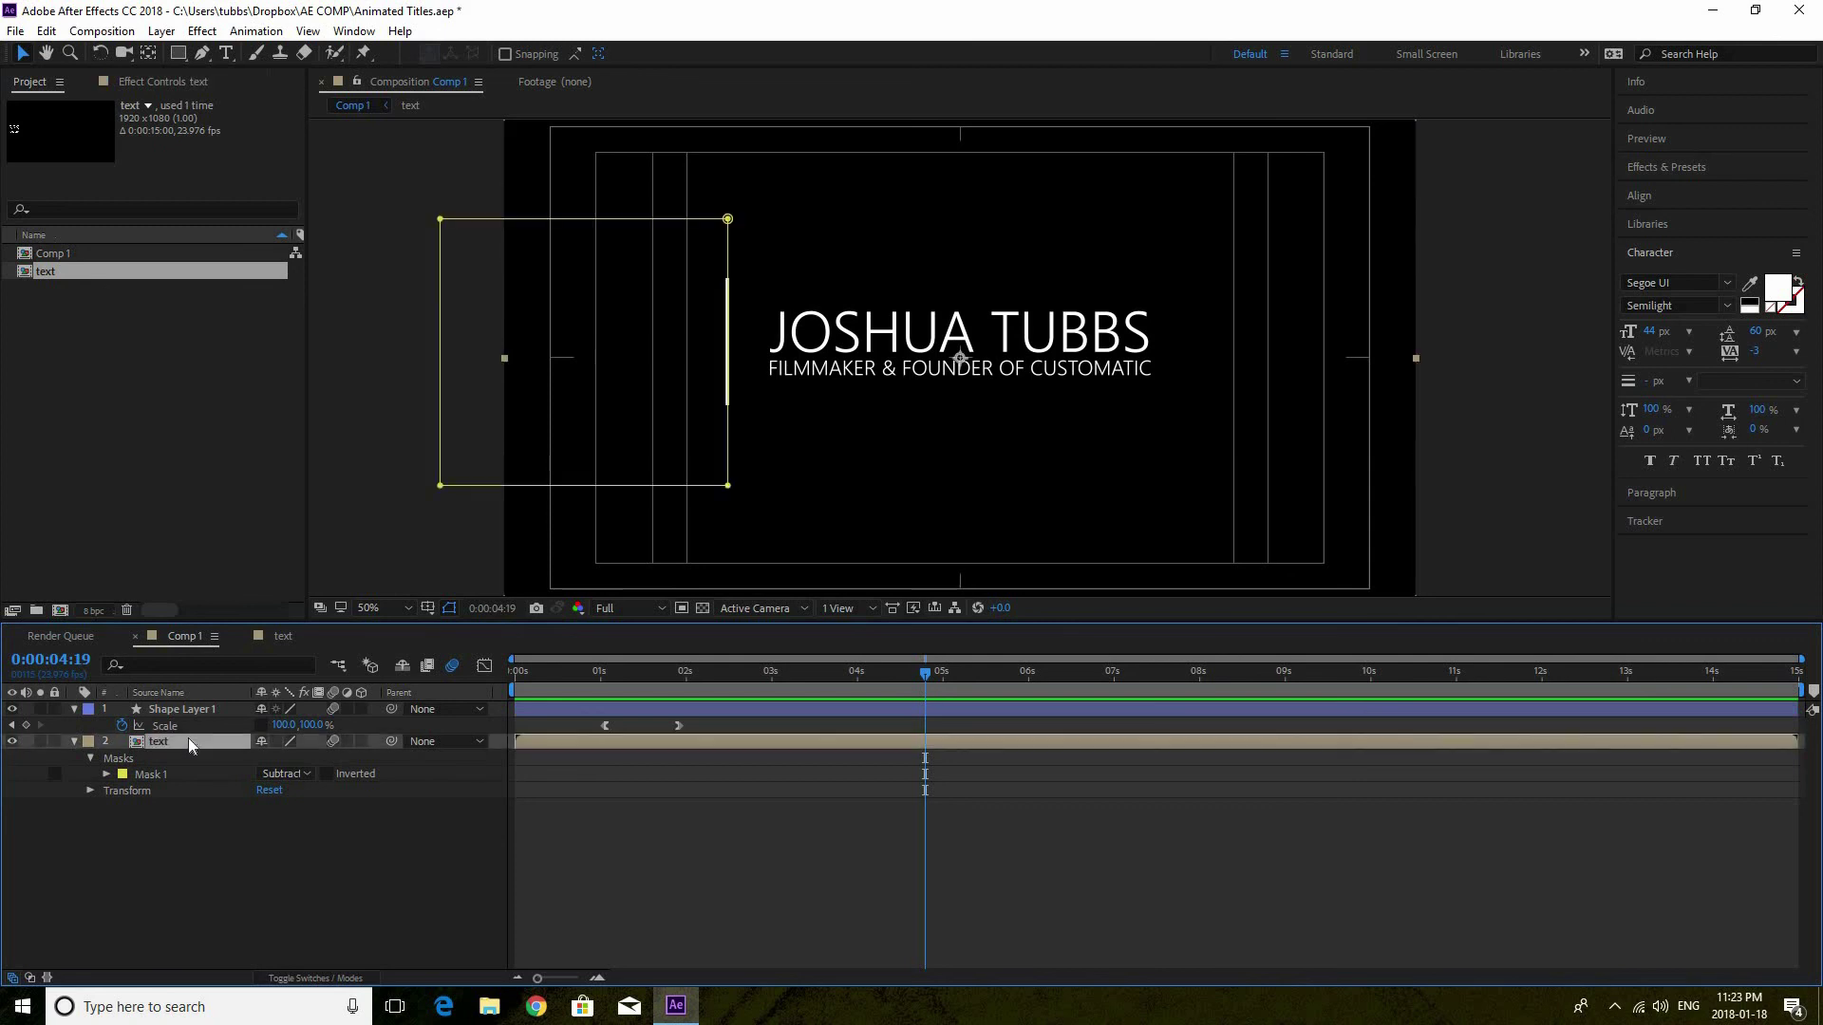